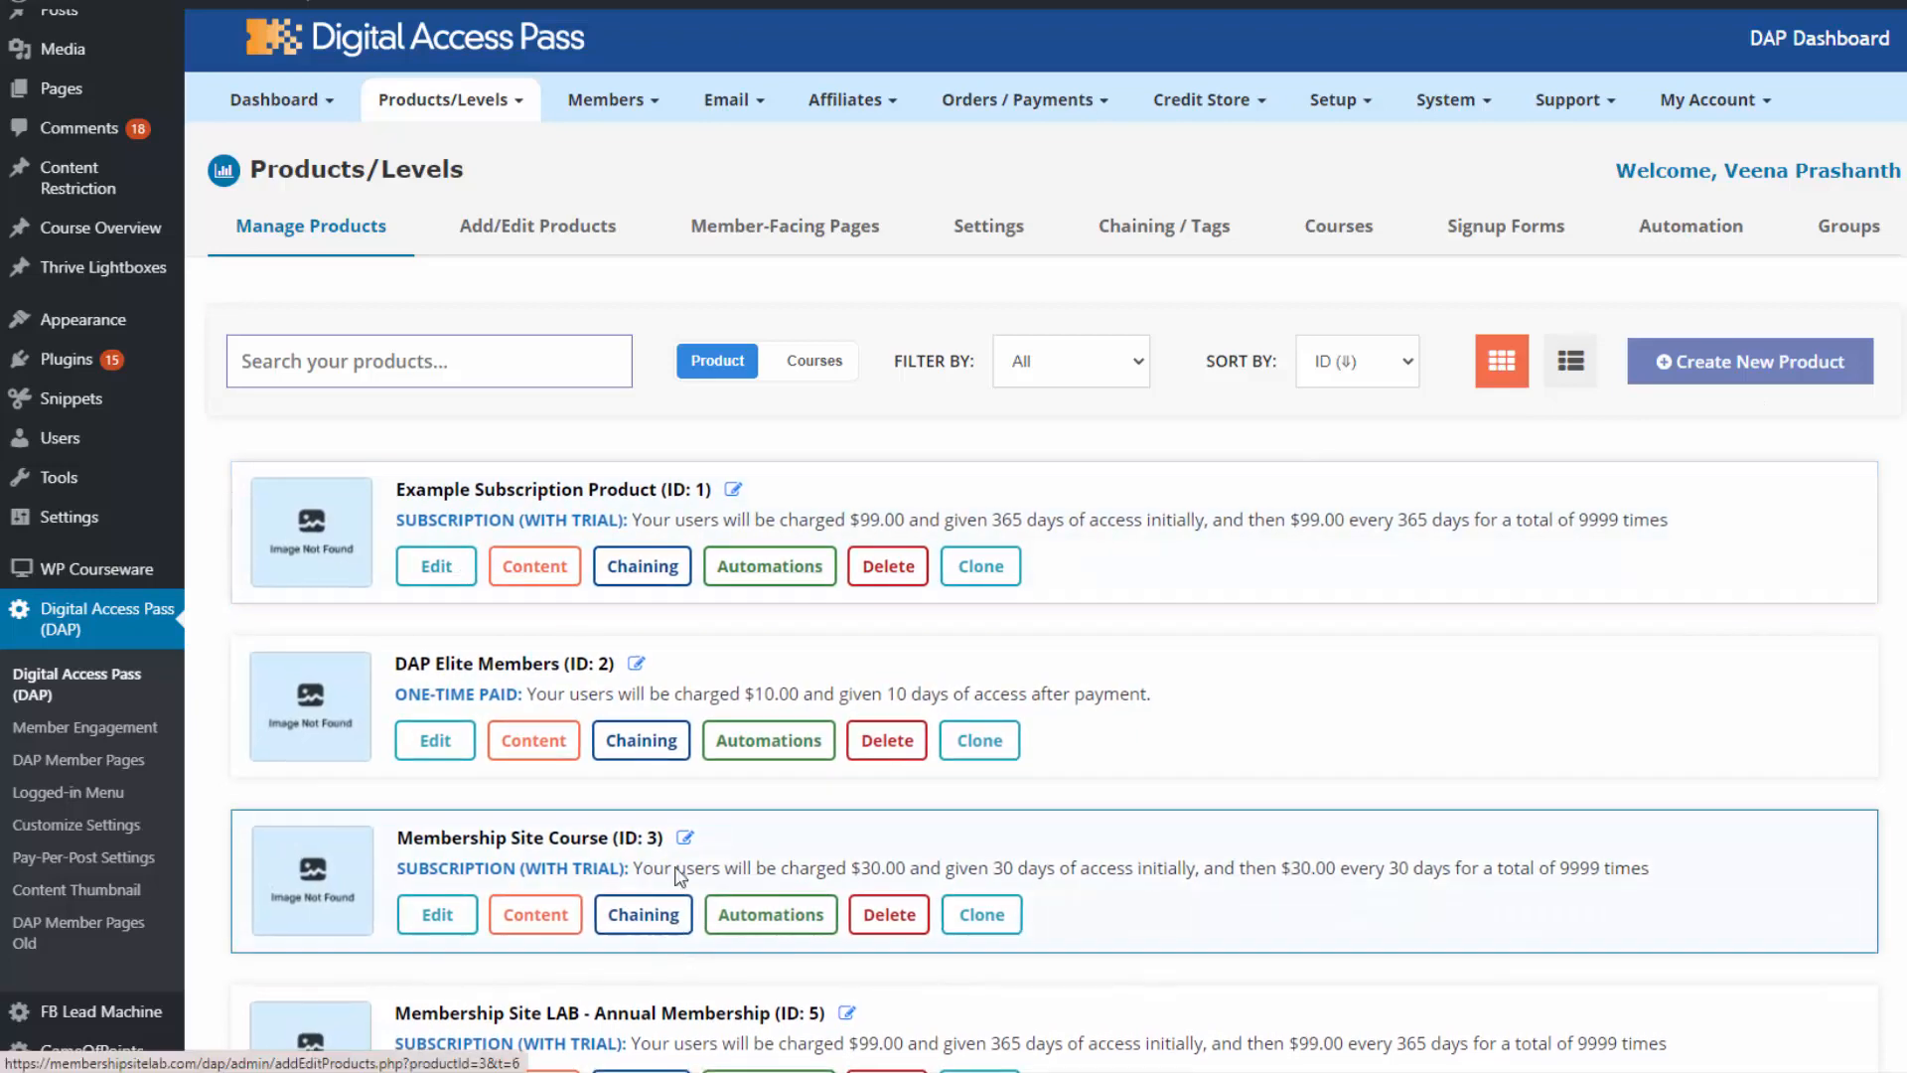
Switch from the product list to the existing courses and look over their entries.
click(815, 361)
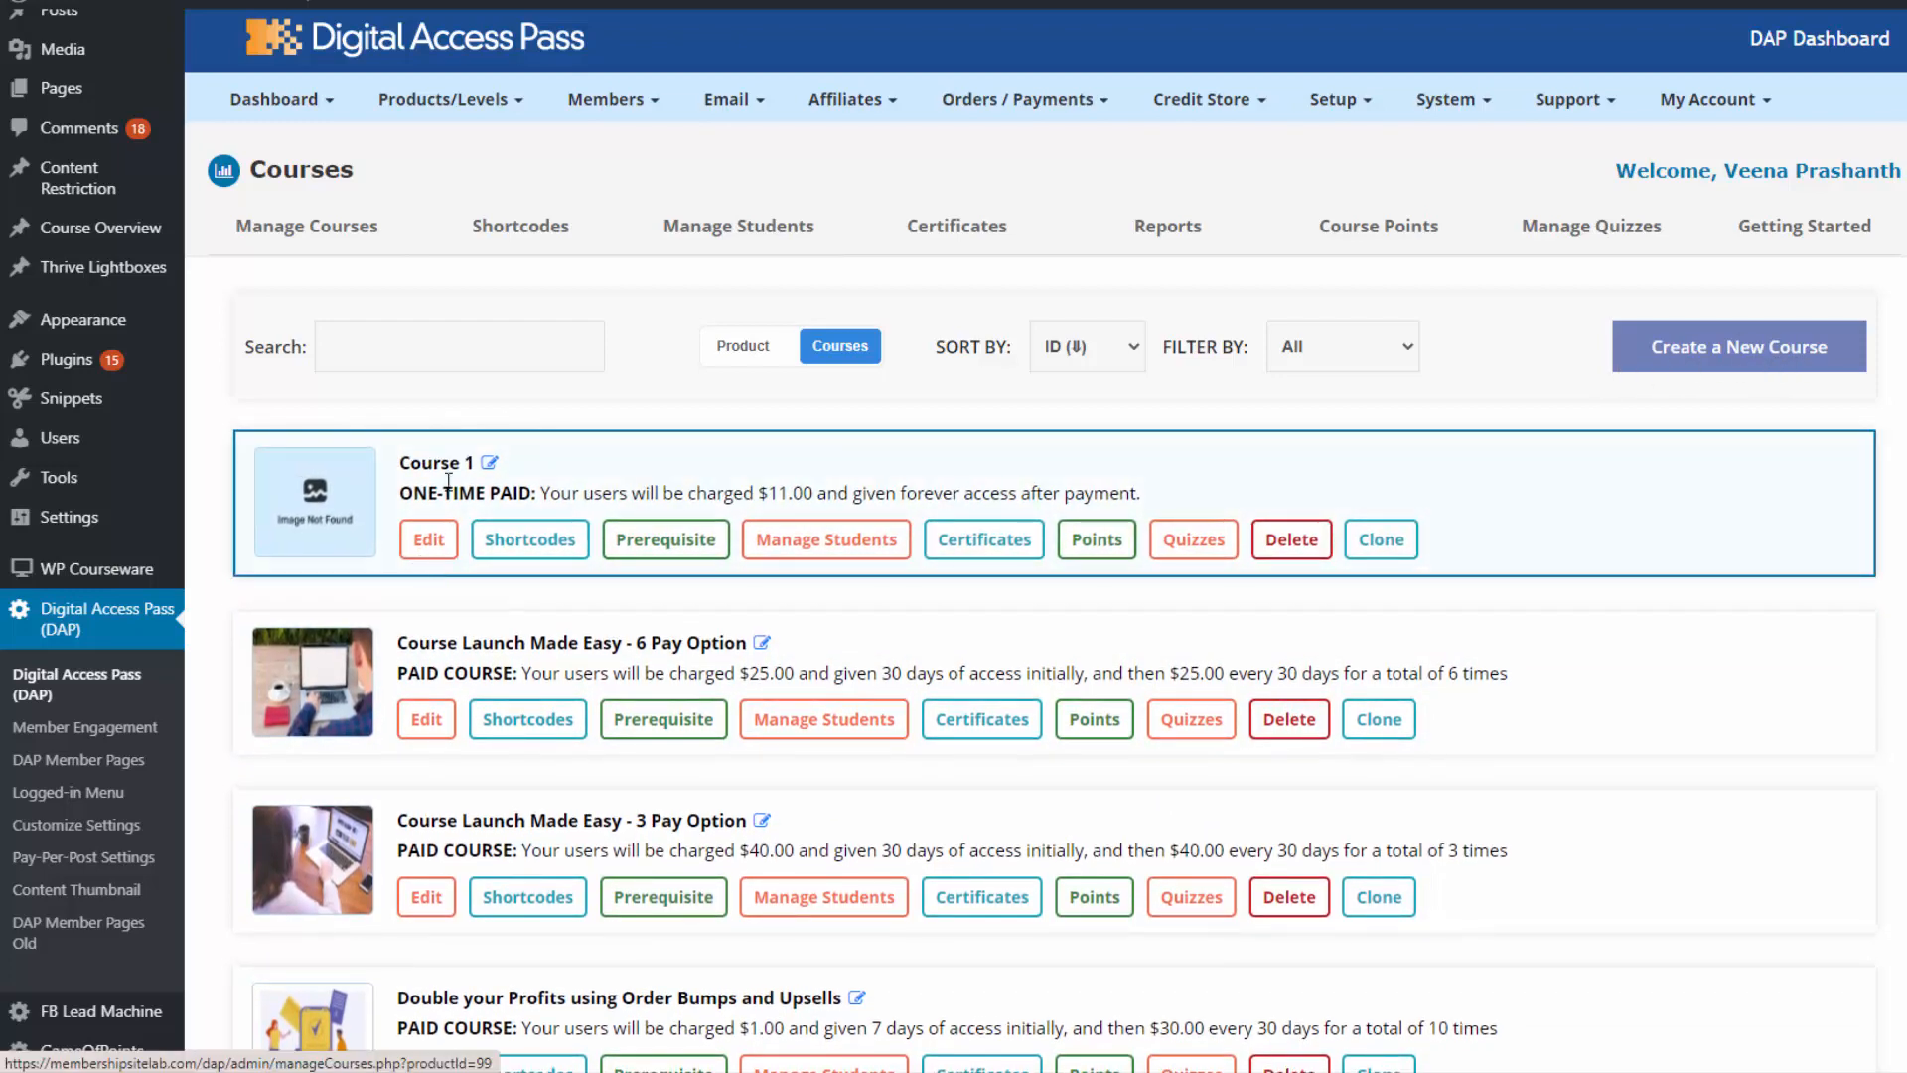
click(429, 544)
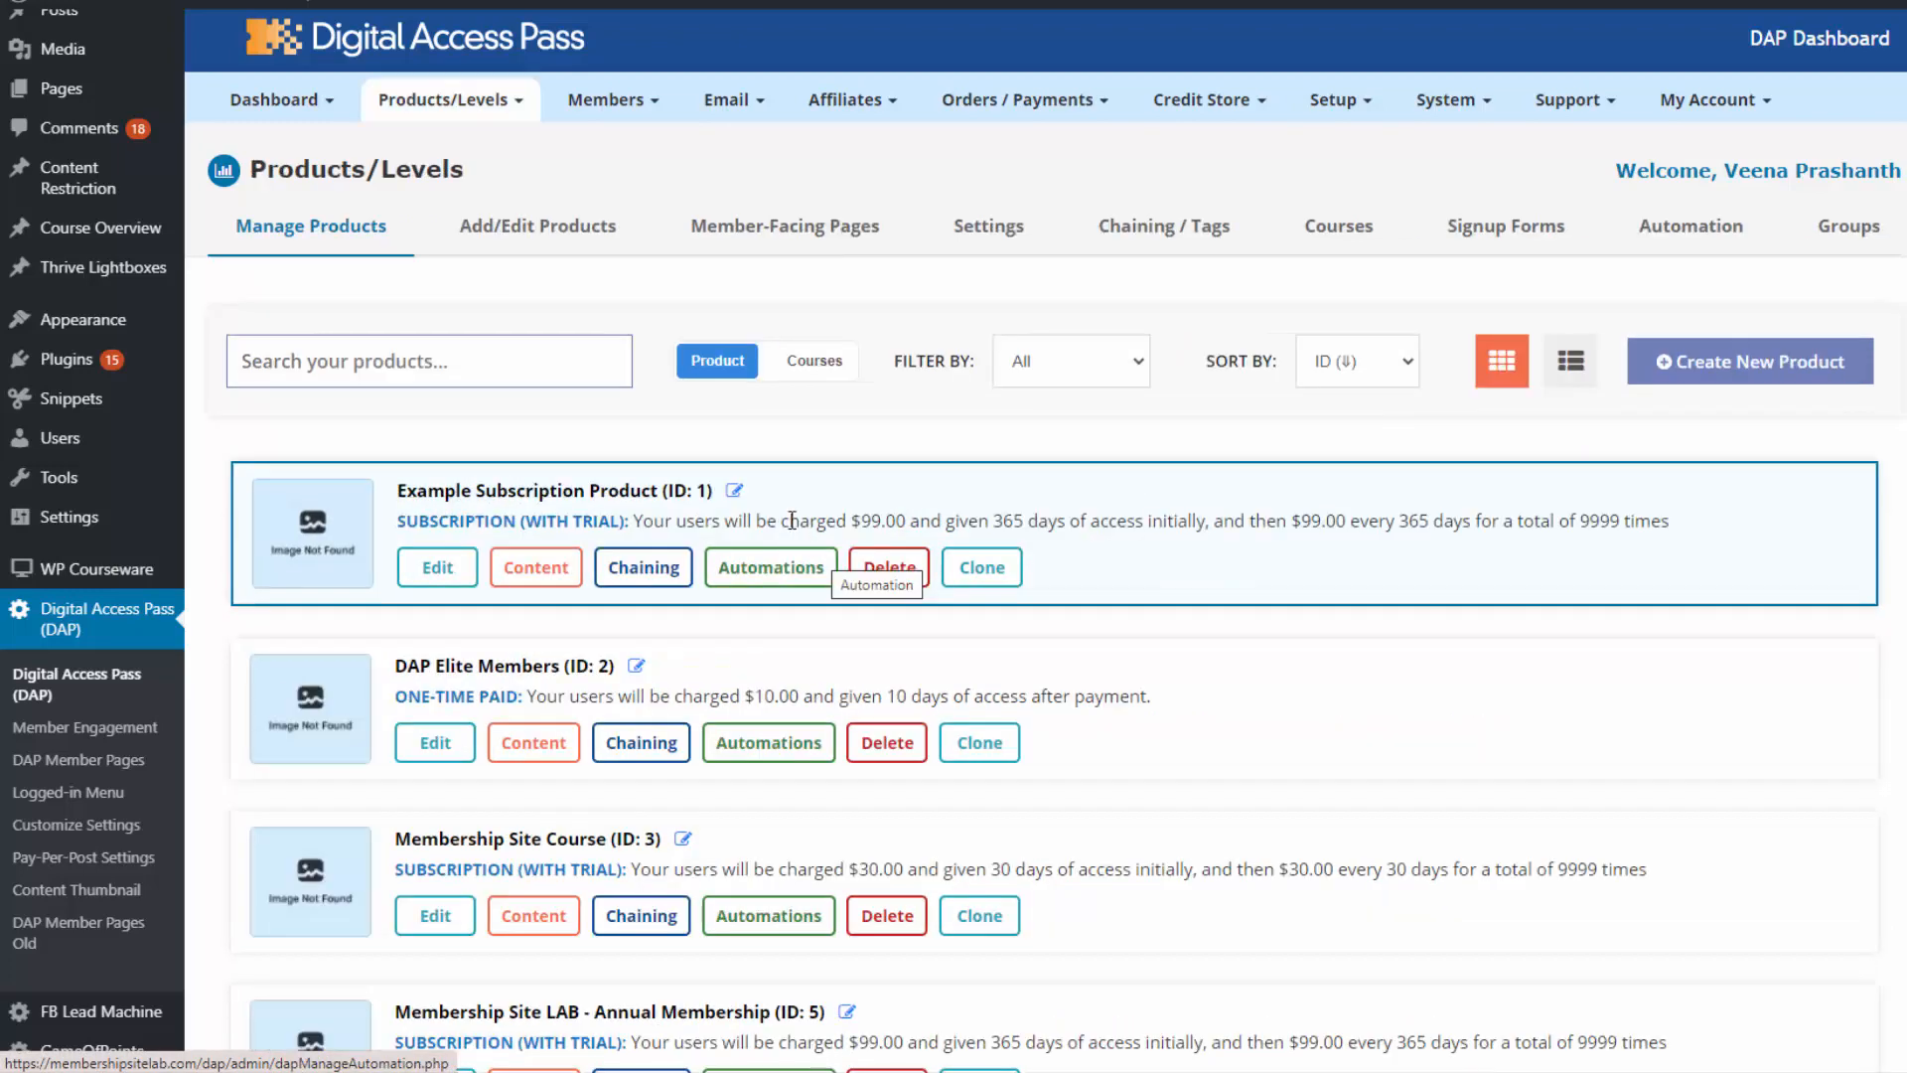
Create an online course with "Introduction to Membership Sites" as both its name and description.
click(1756, 393)
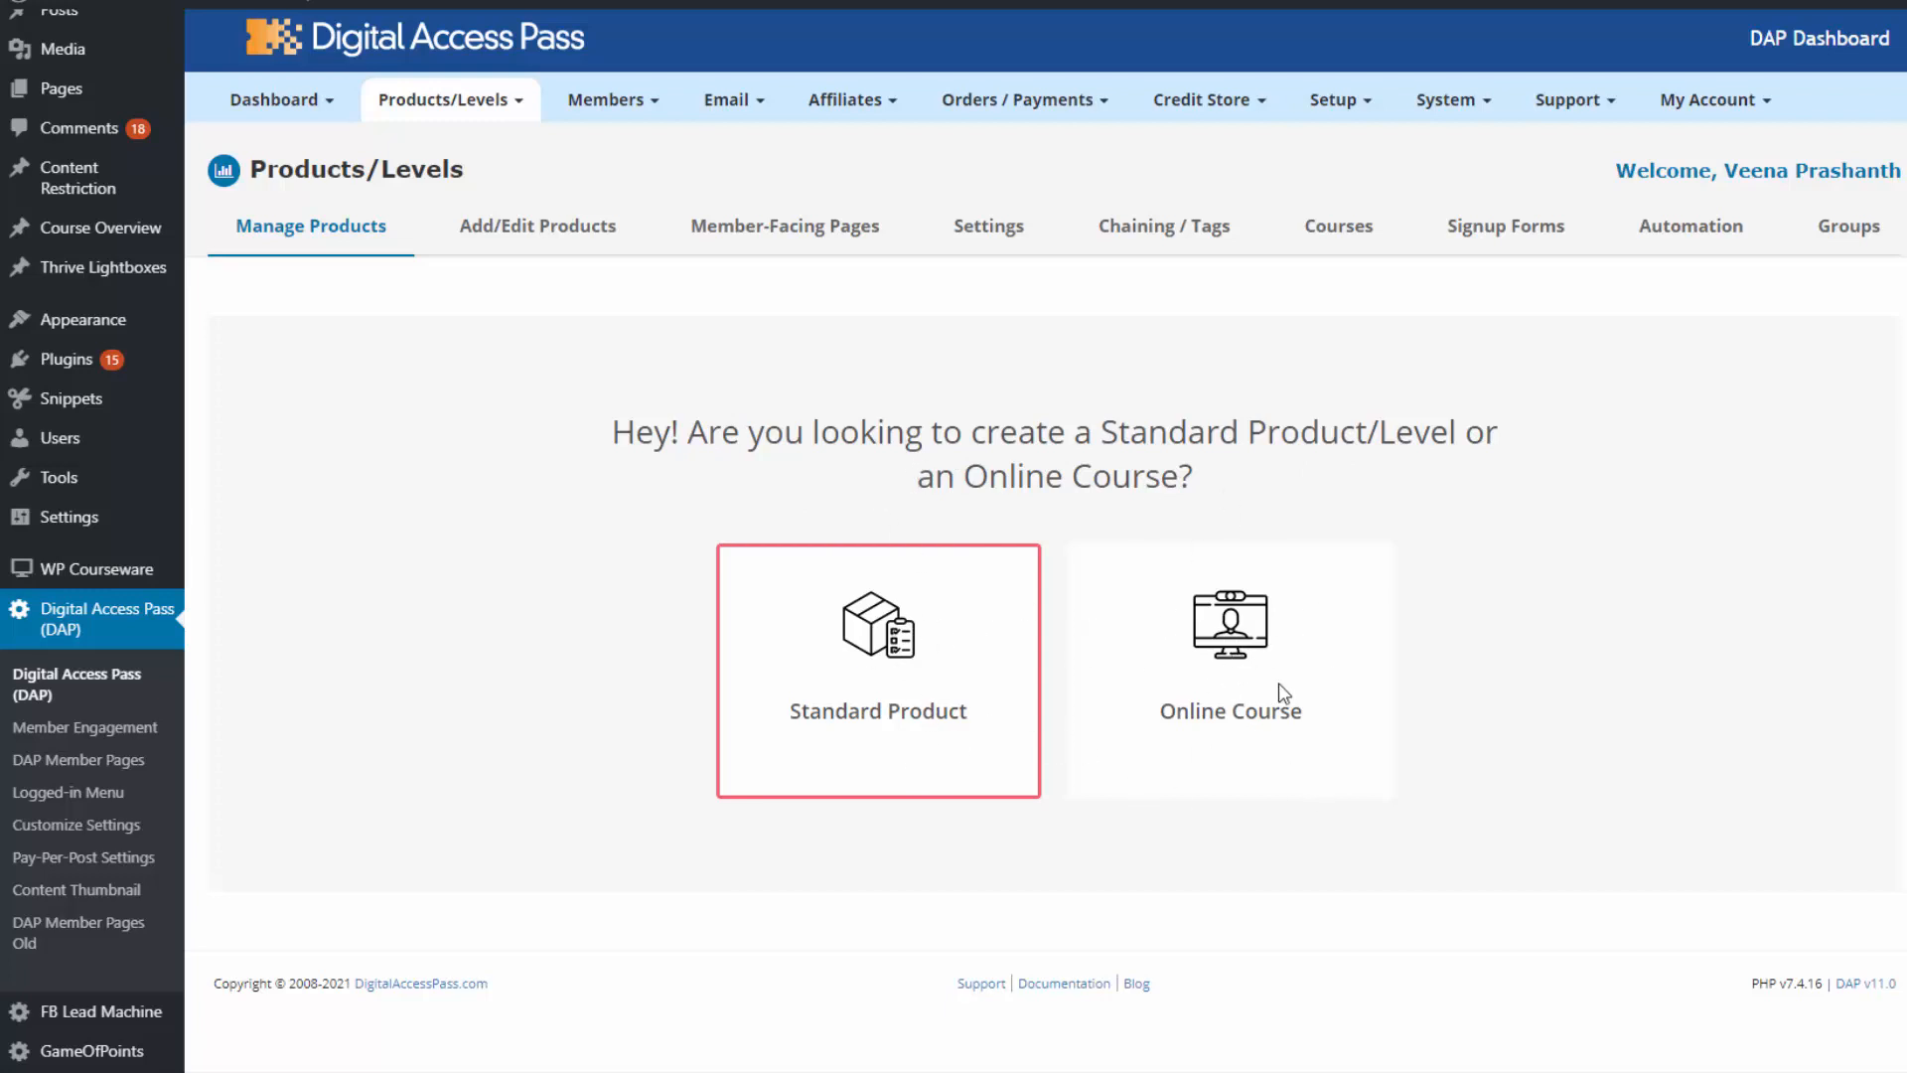
click(1263, 651)
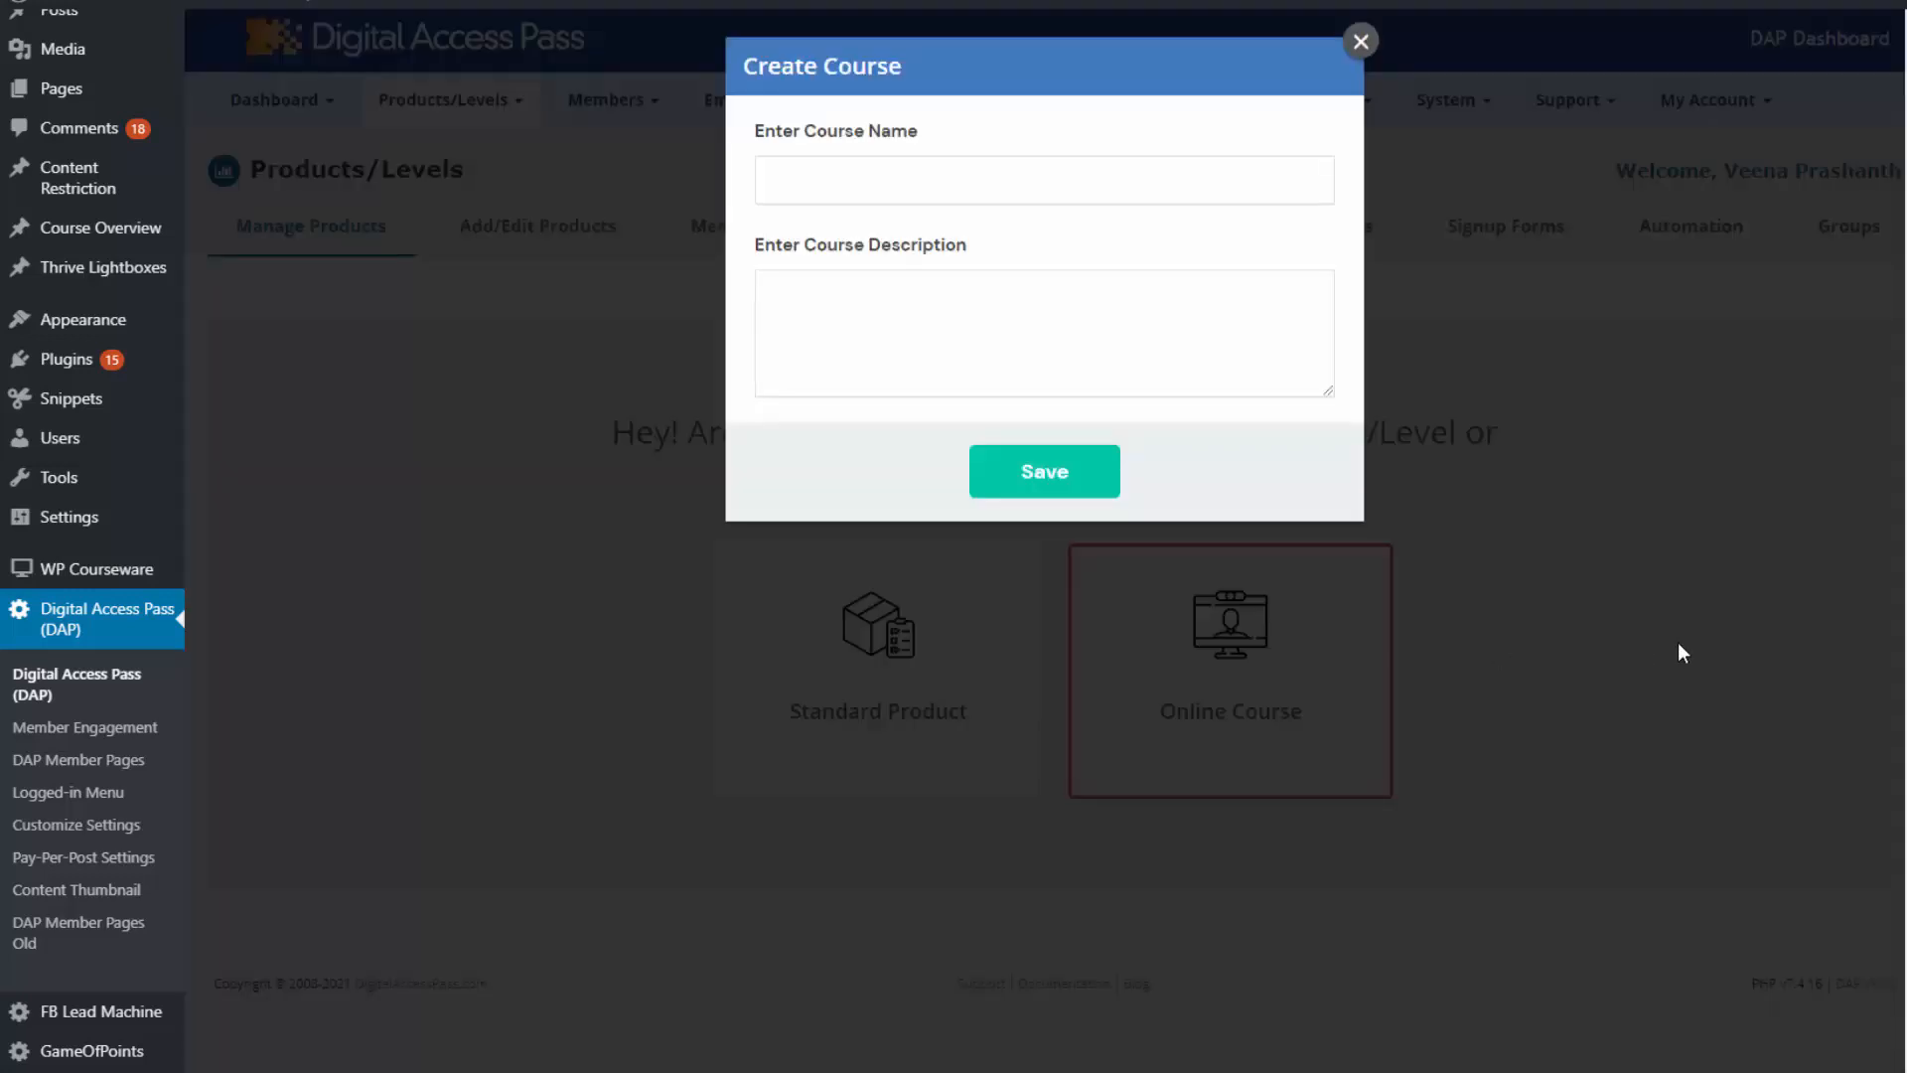
click(861, 182)
text(Introduction to Membership Sites)
key(Tab)
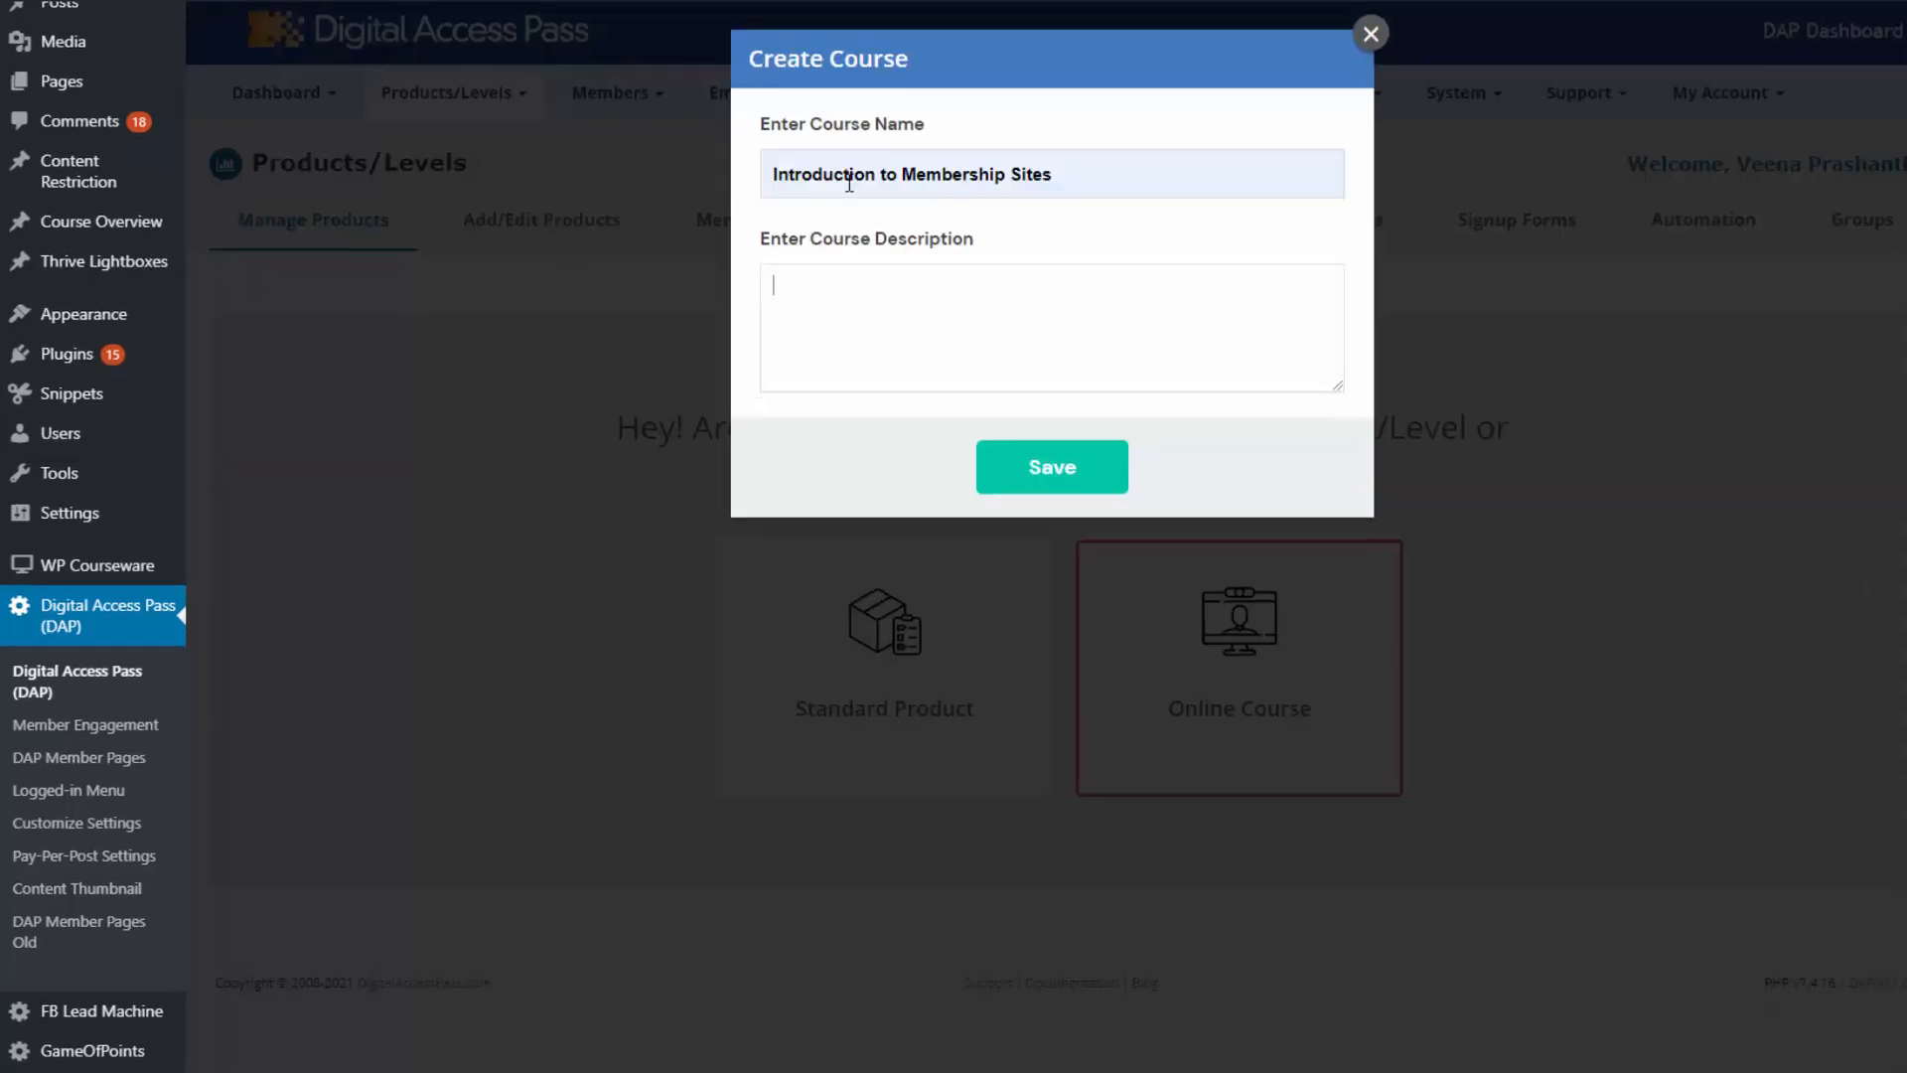
text(Introduction to Membership Sites)
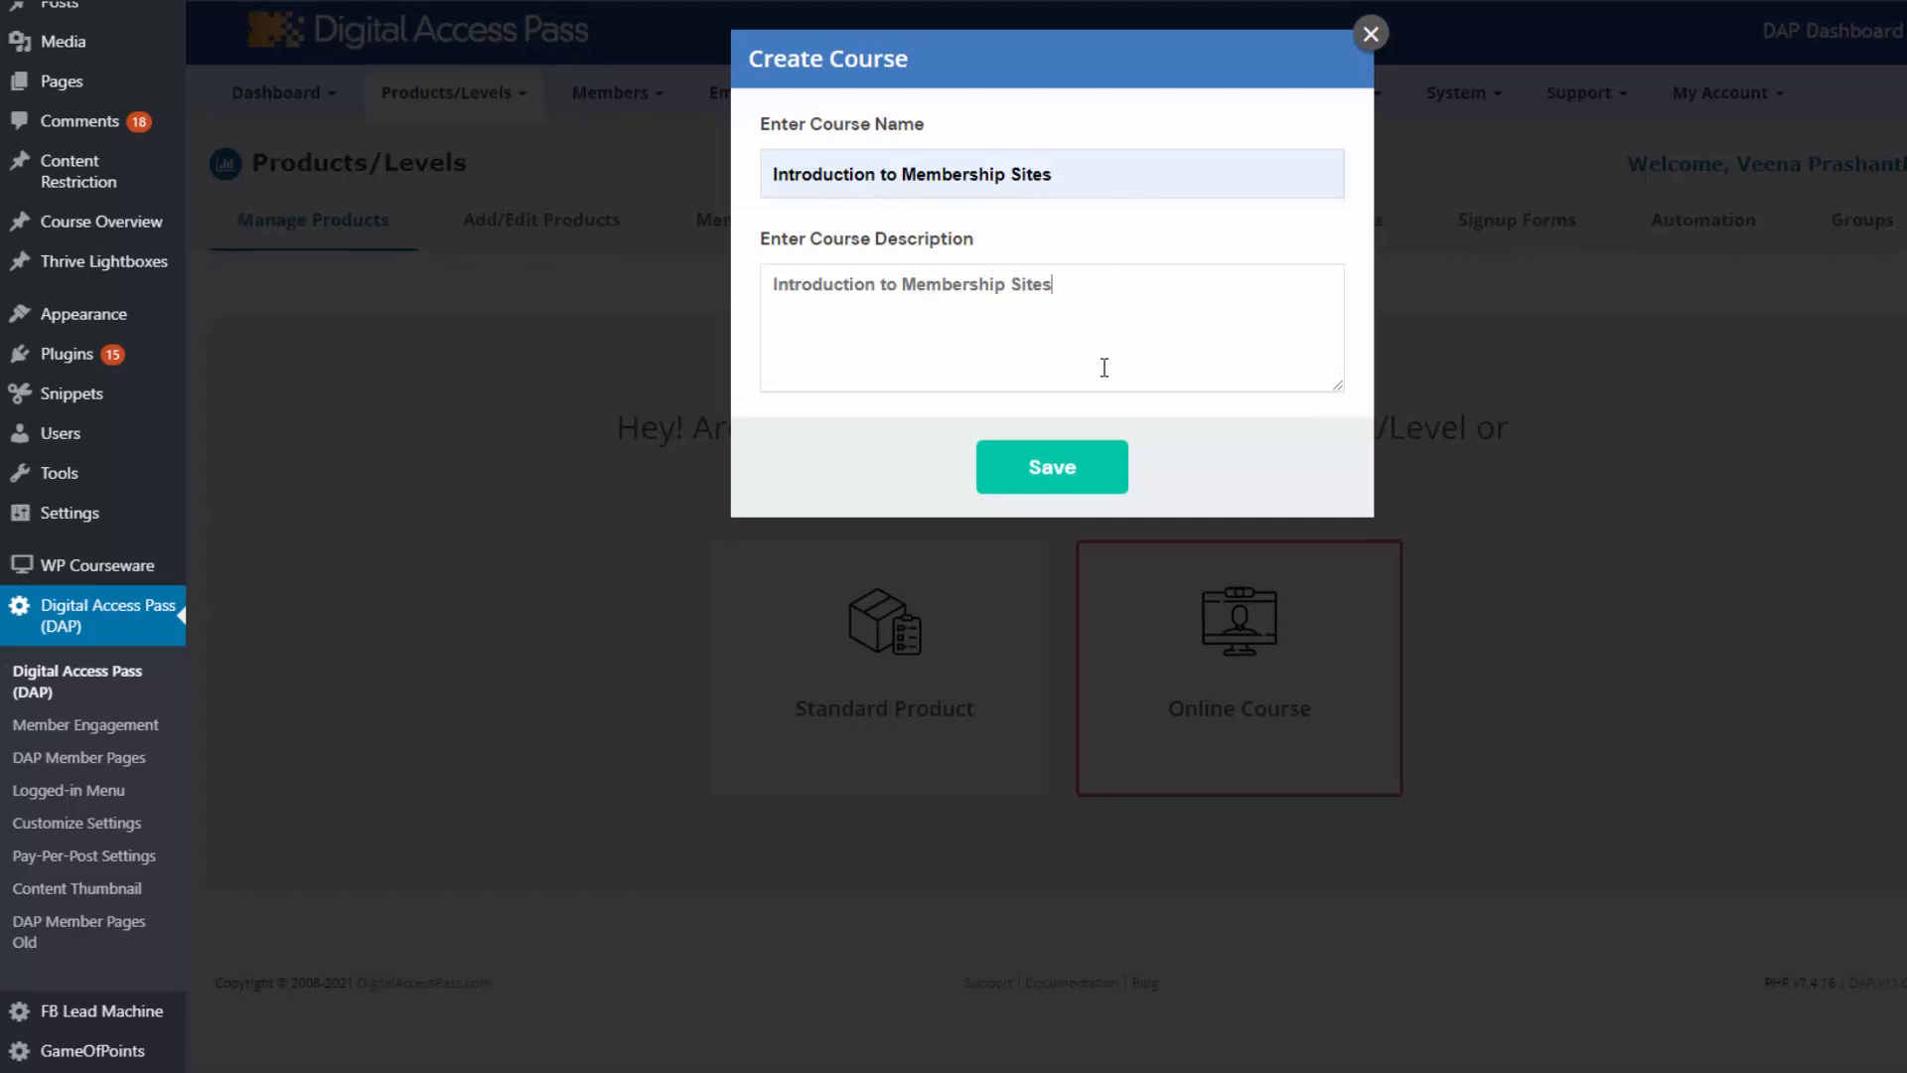
click(1113, 475)
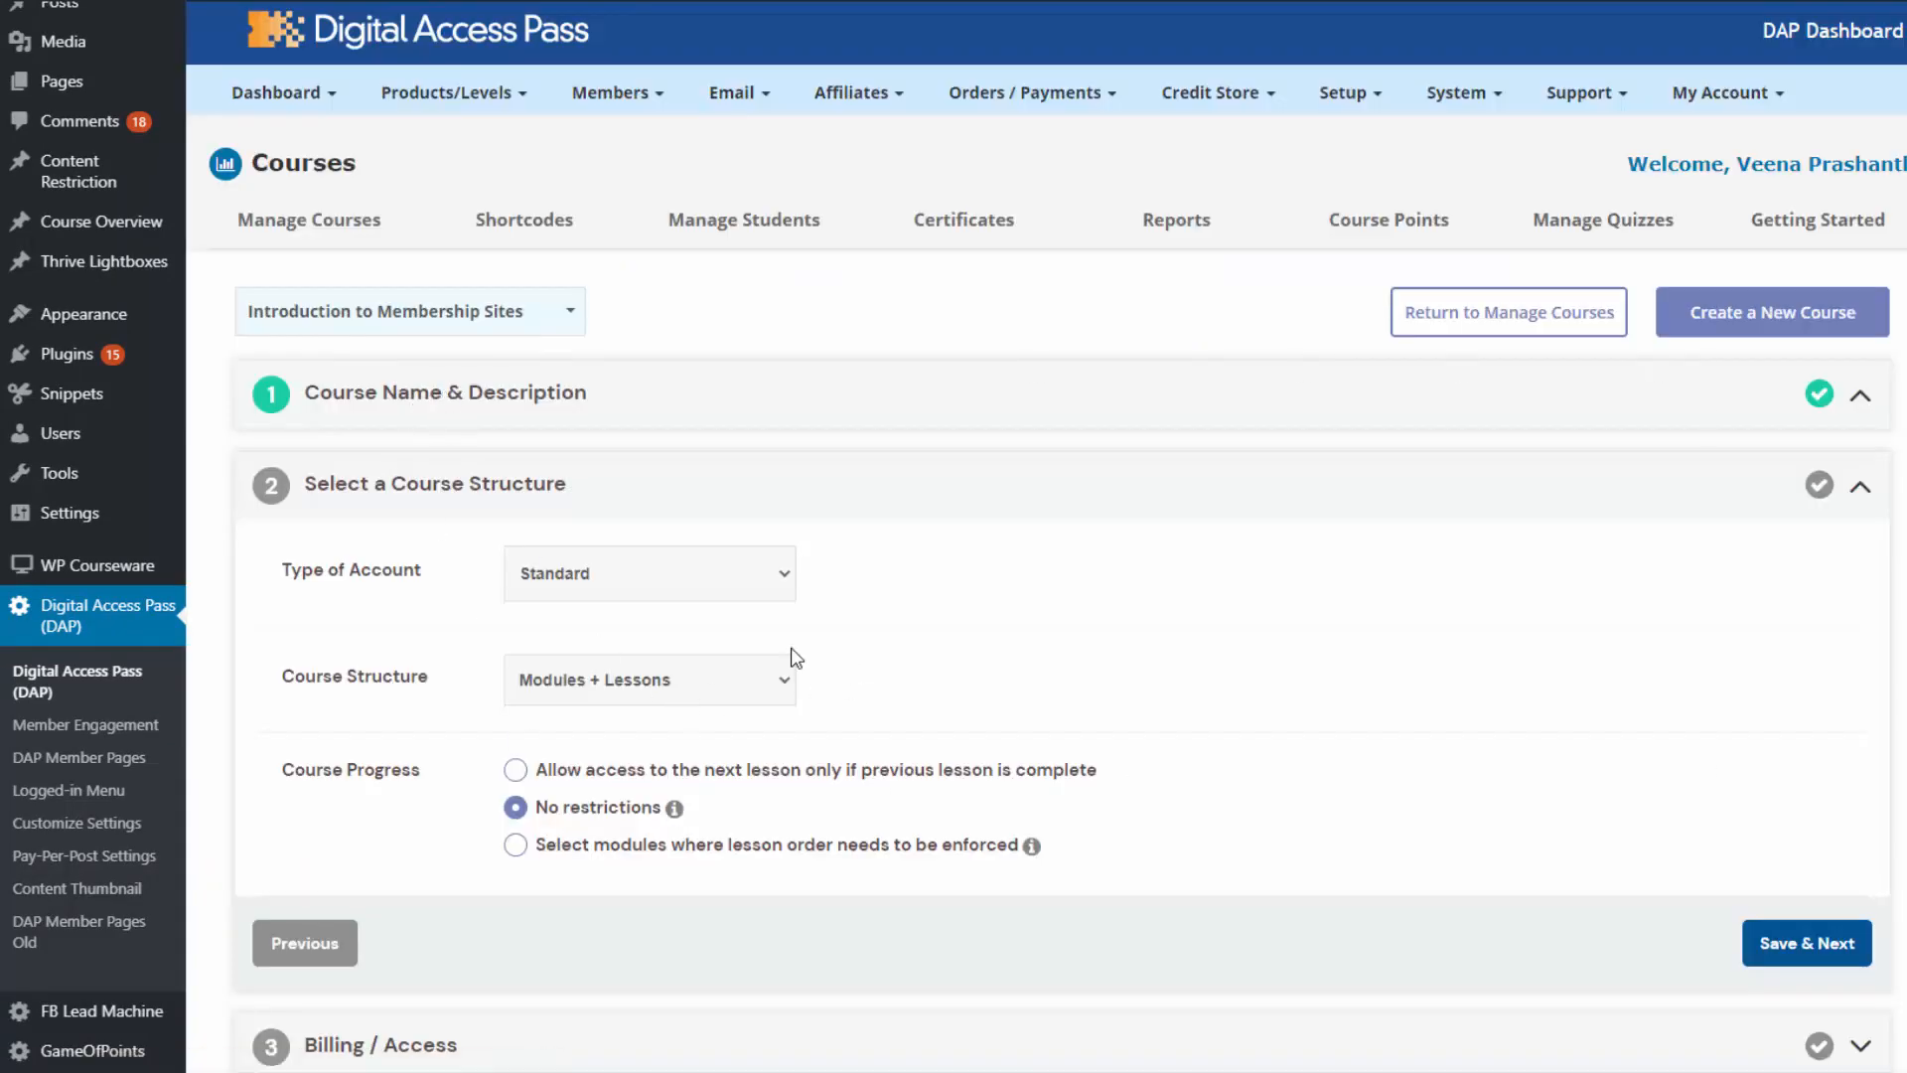
Reopen the course name and description settings, choose ppp.png as the course image, and save.
click(628, 409)
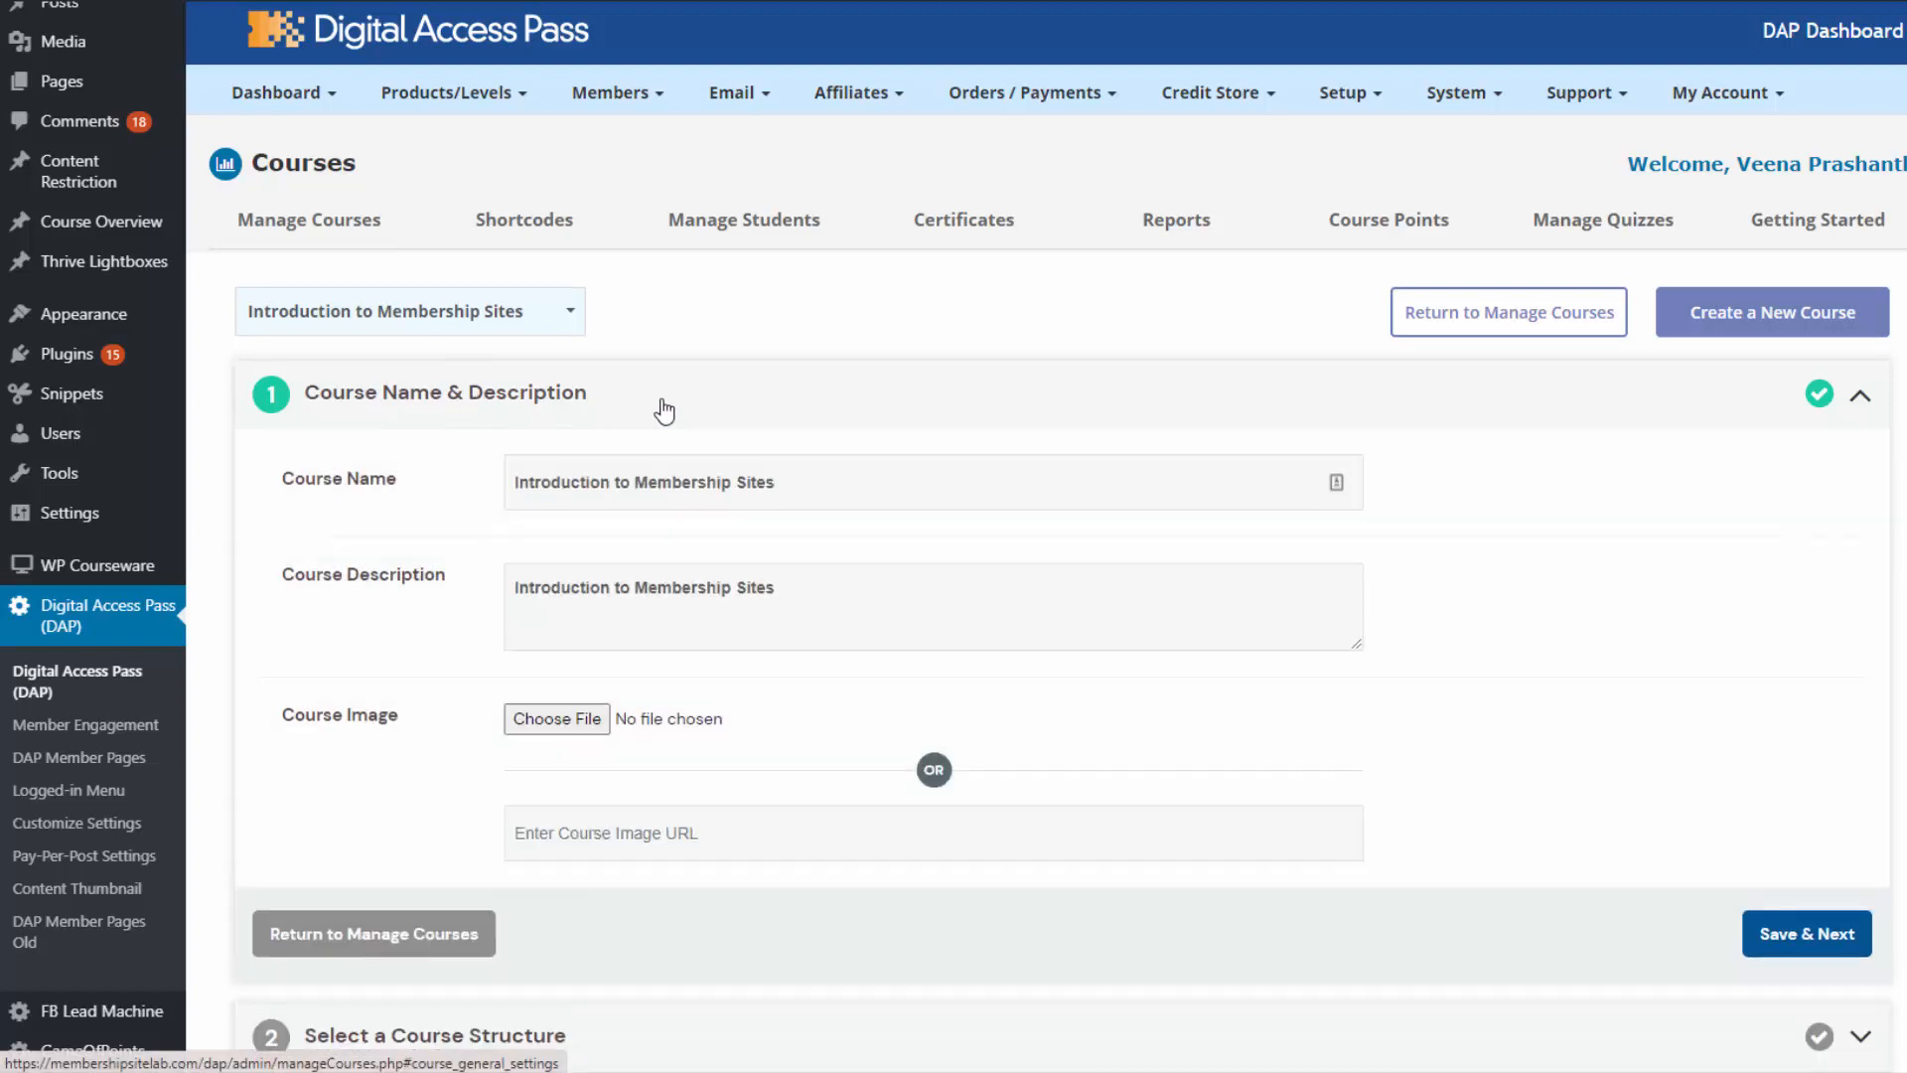
click(559, 725)
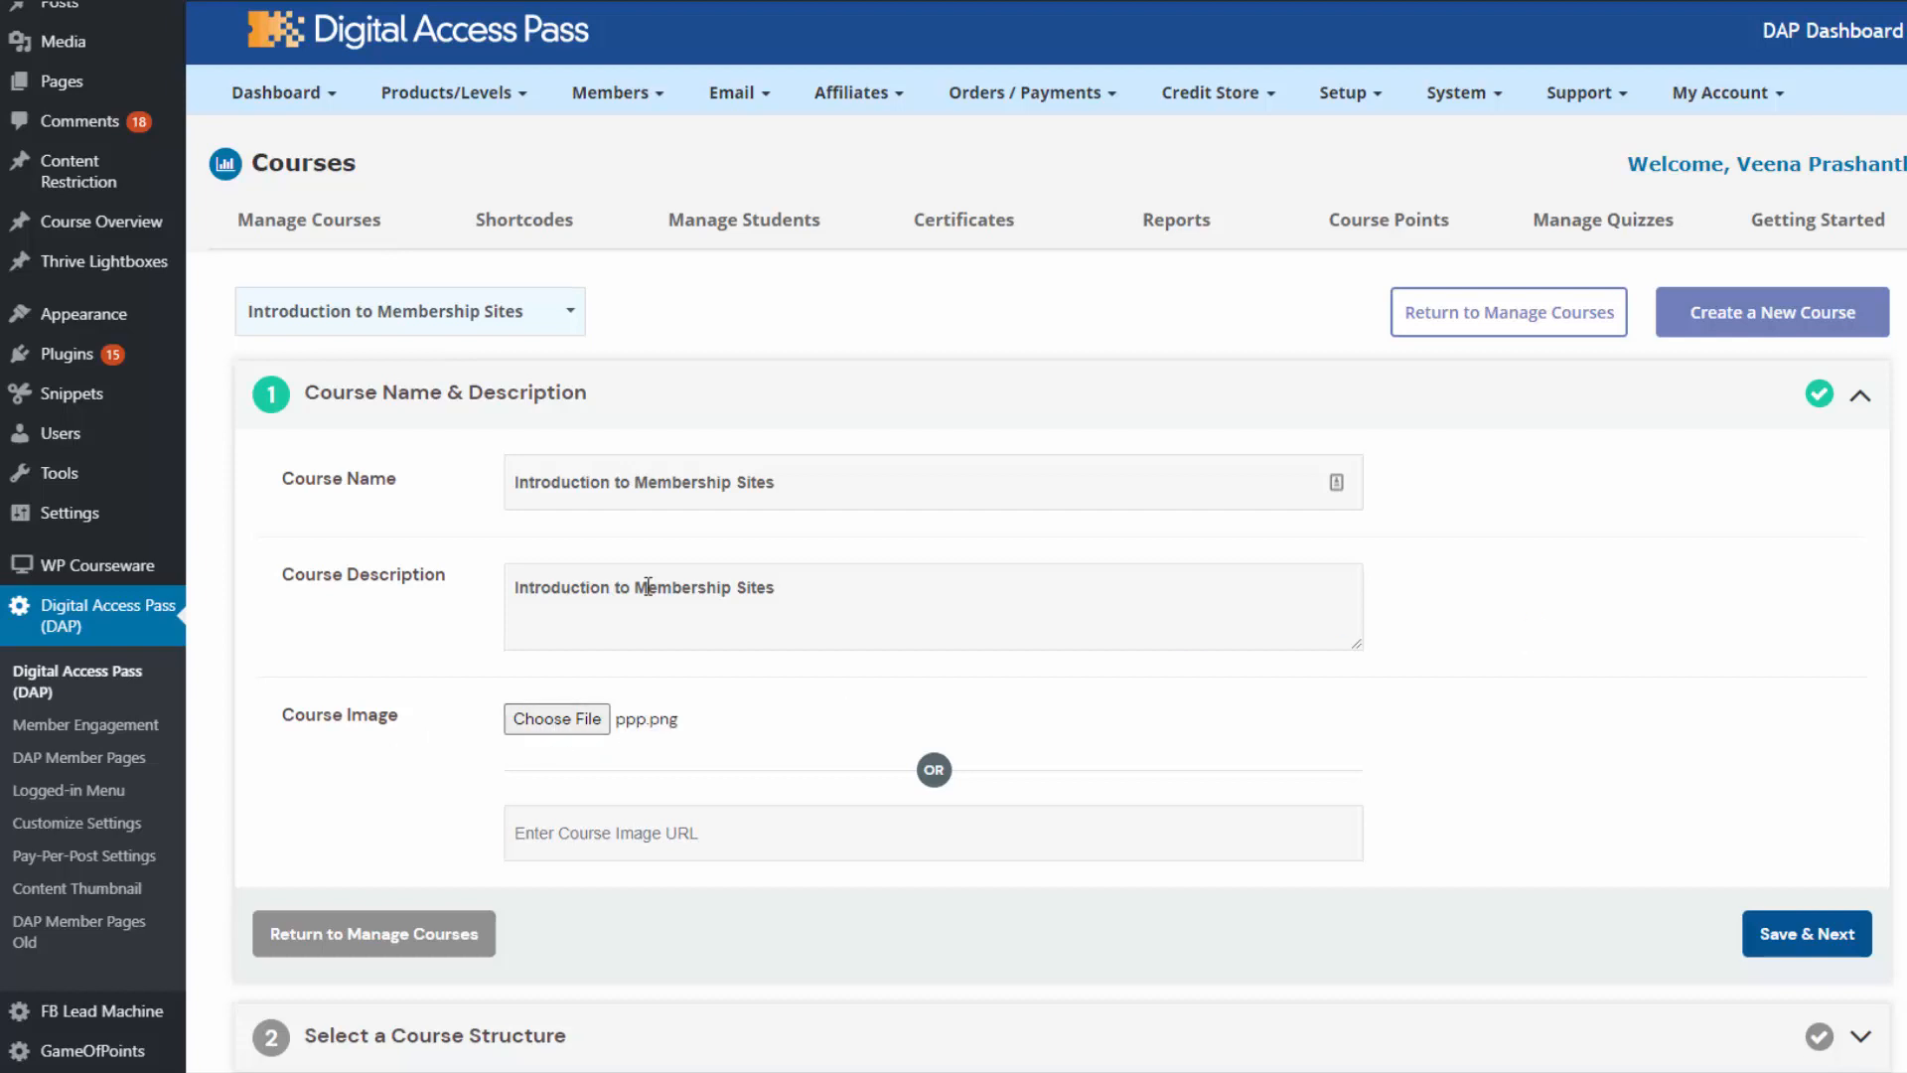
click(1793, 939)
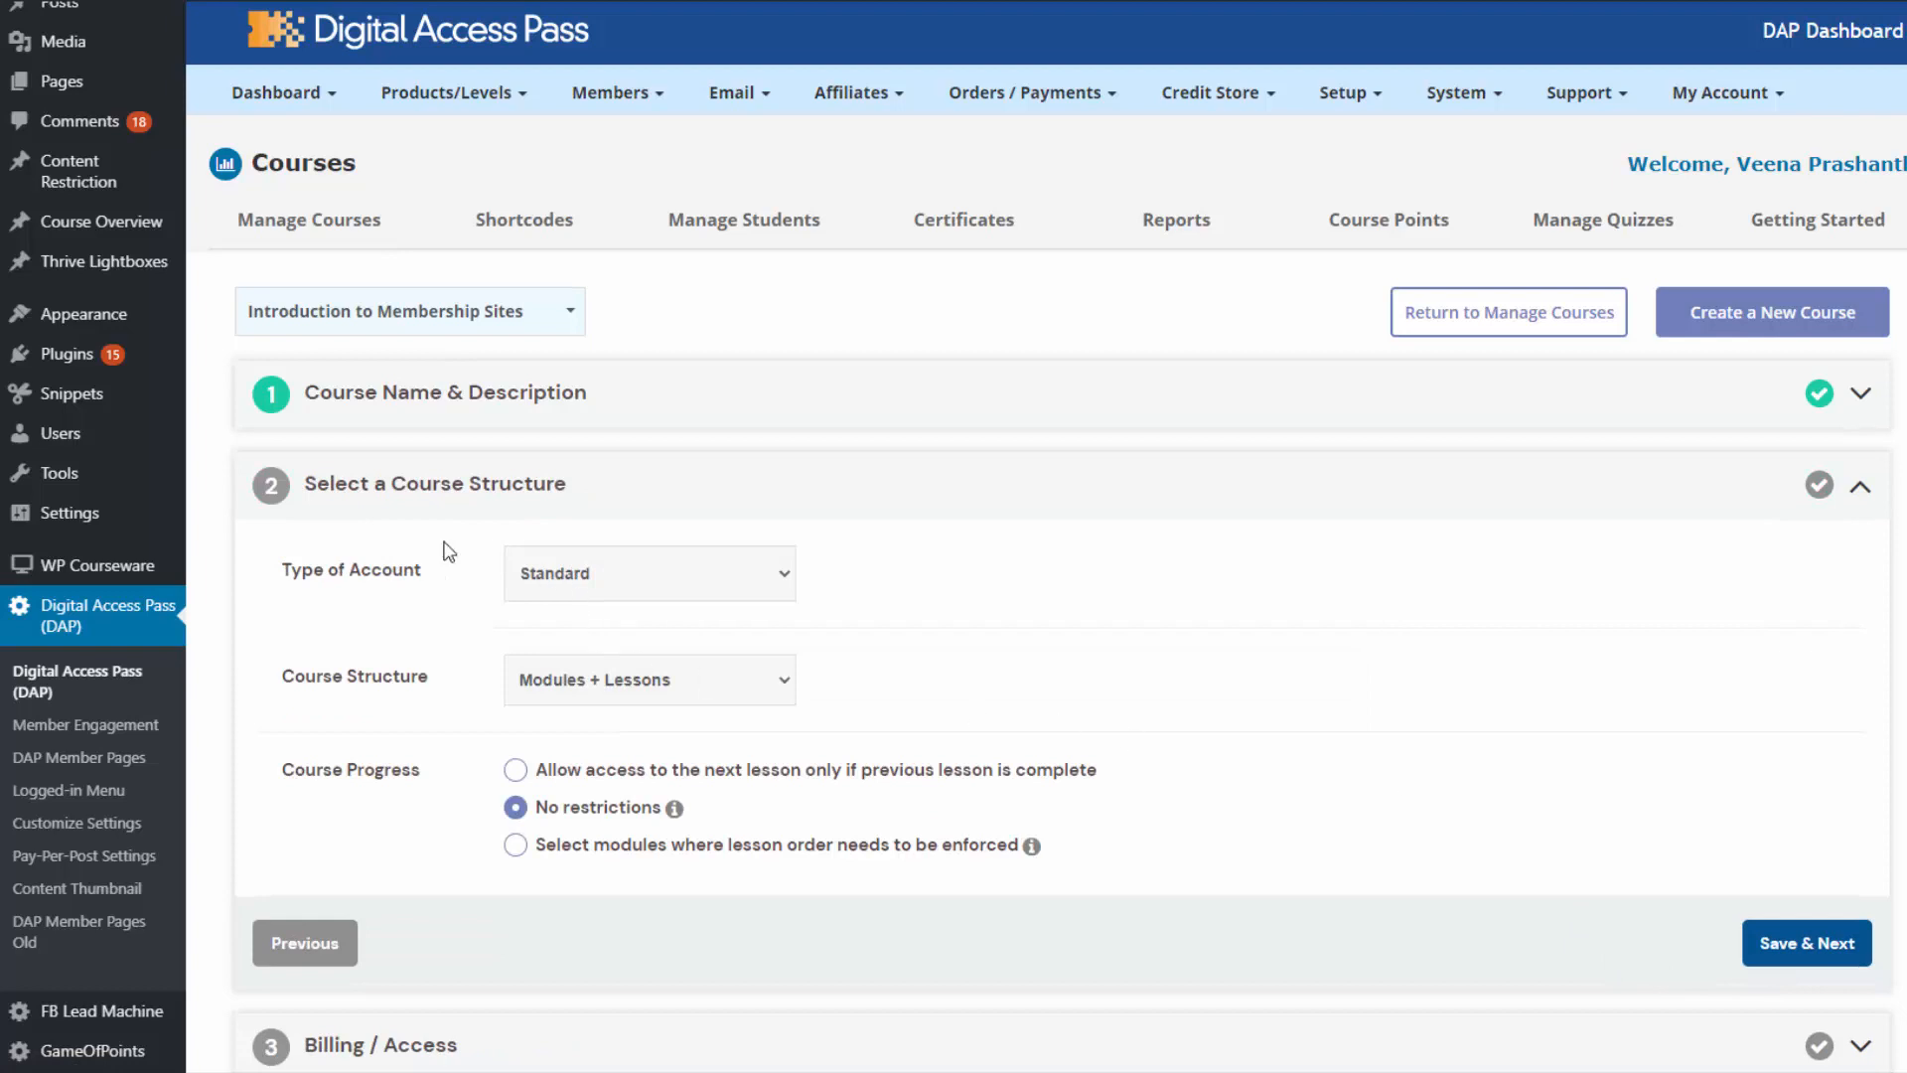
Choose the Standard account type and the Modules + Lessons structure for the course.
scroll(276, 425, down, 1)
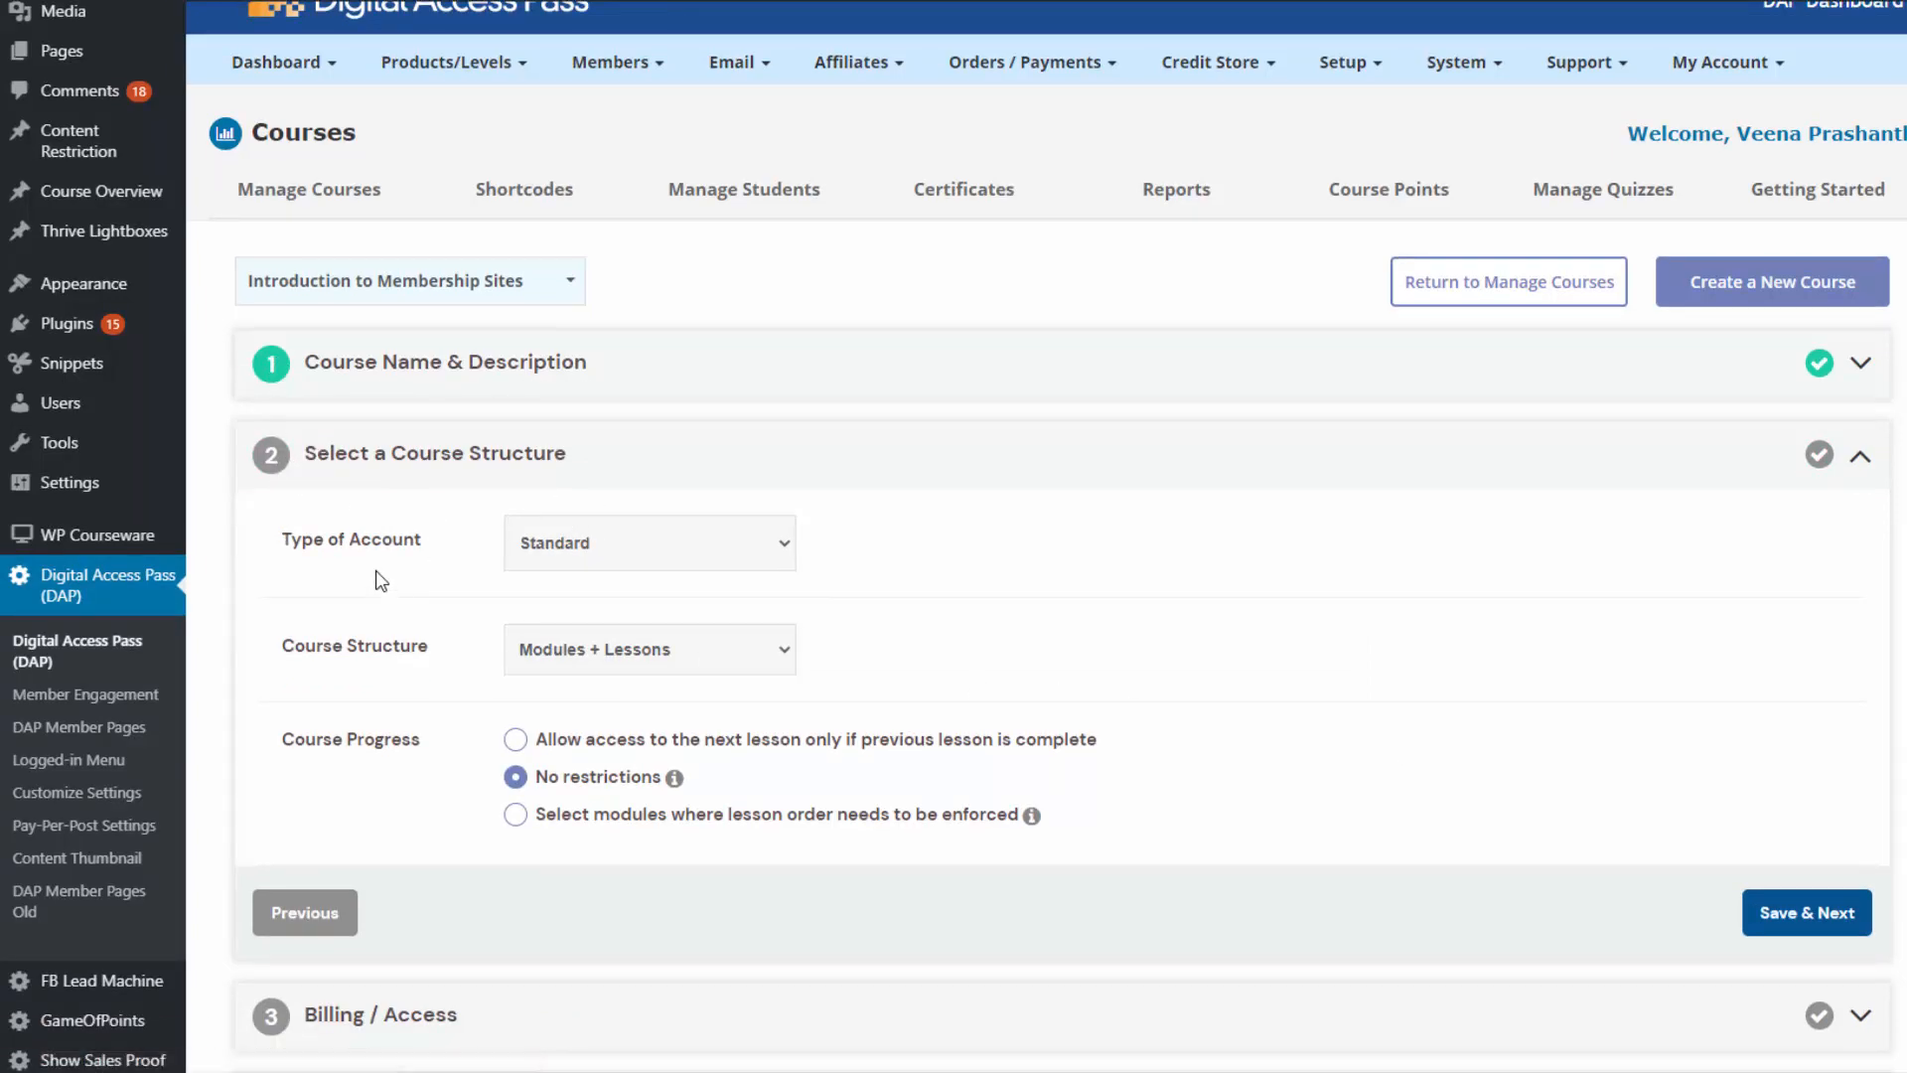
click(590, 556)
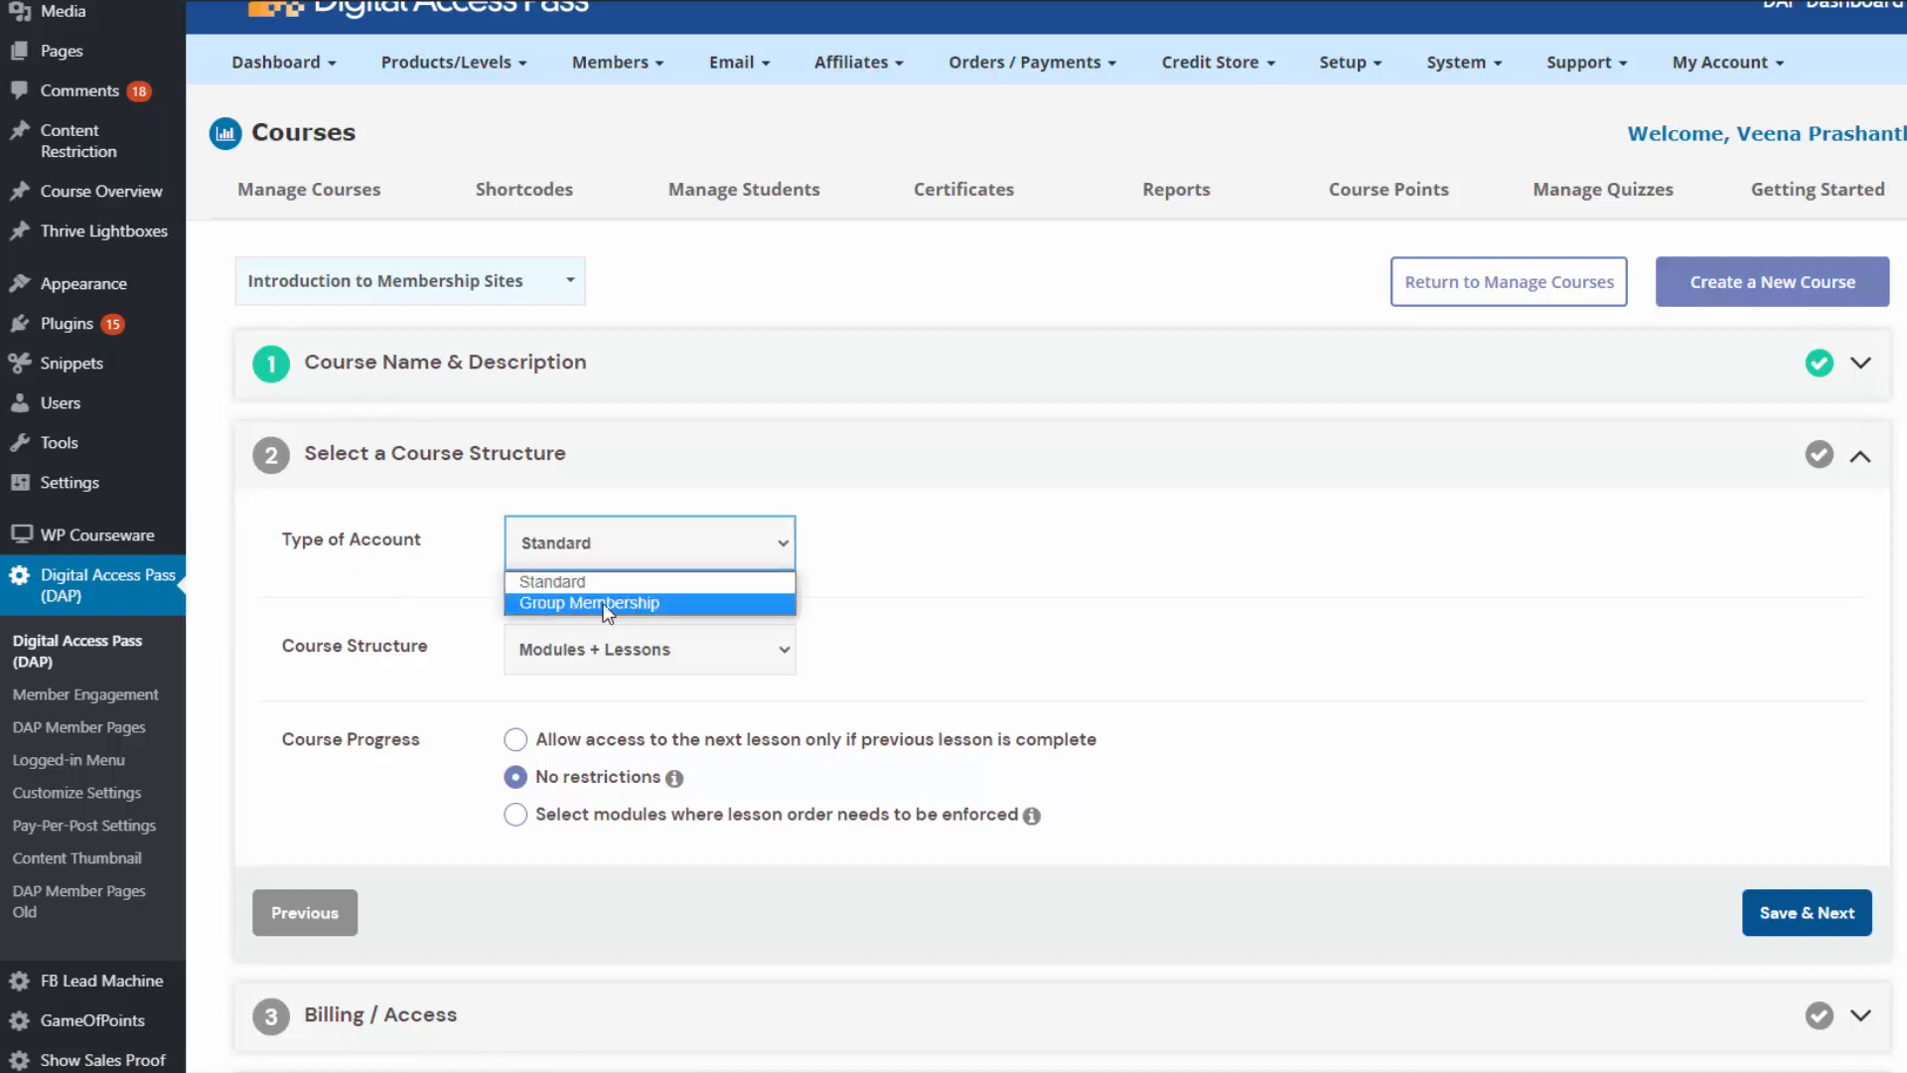
click(585, 584)
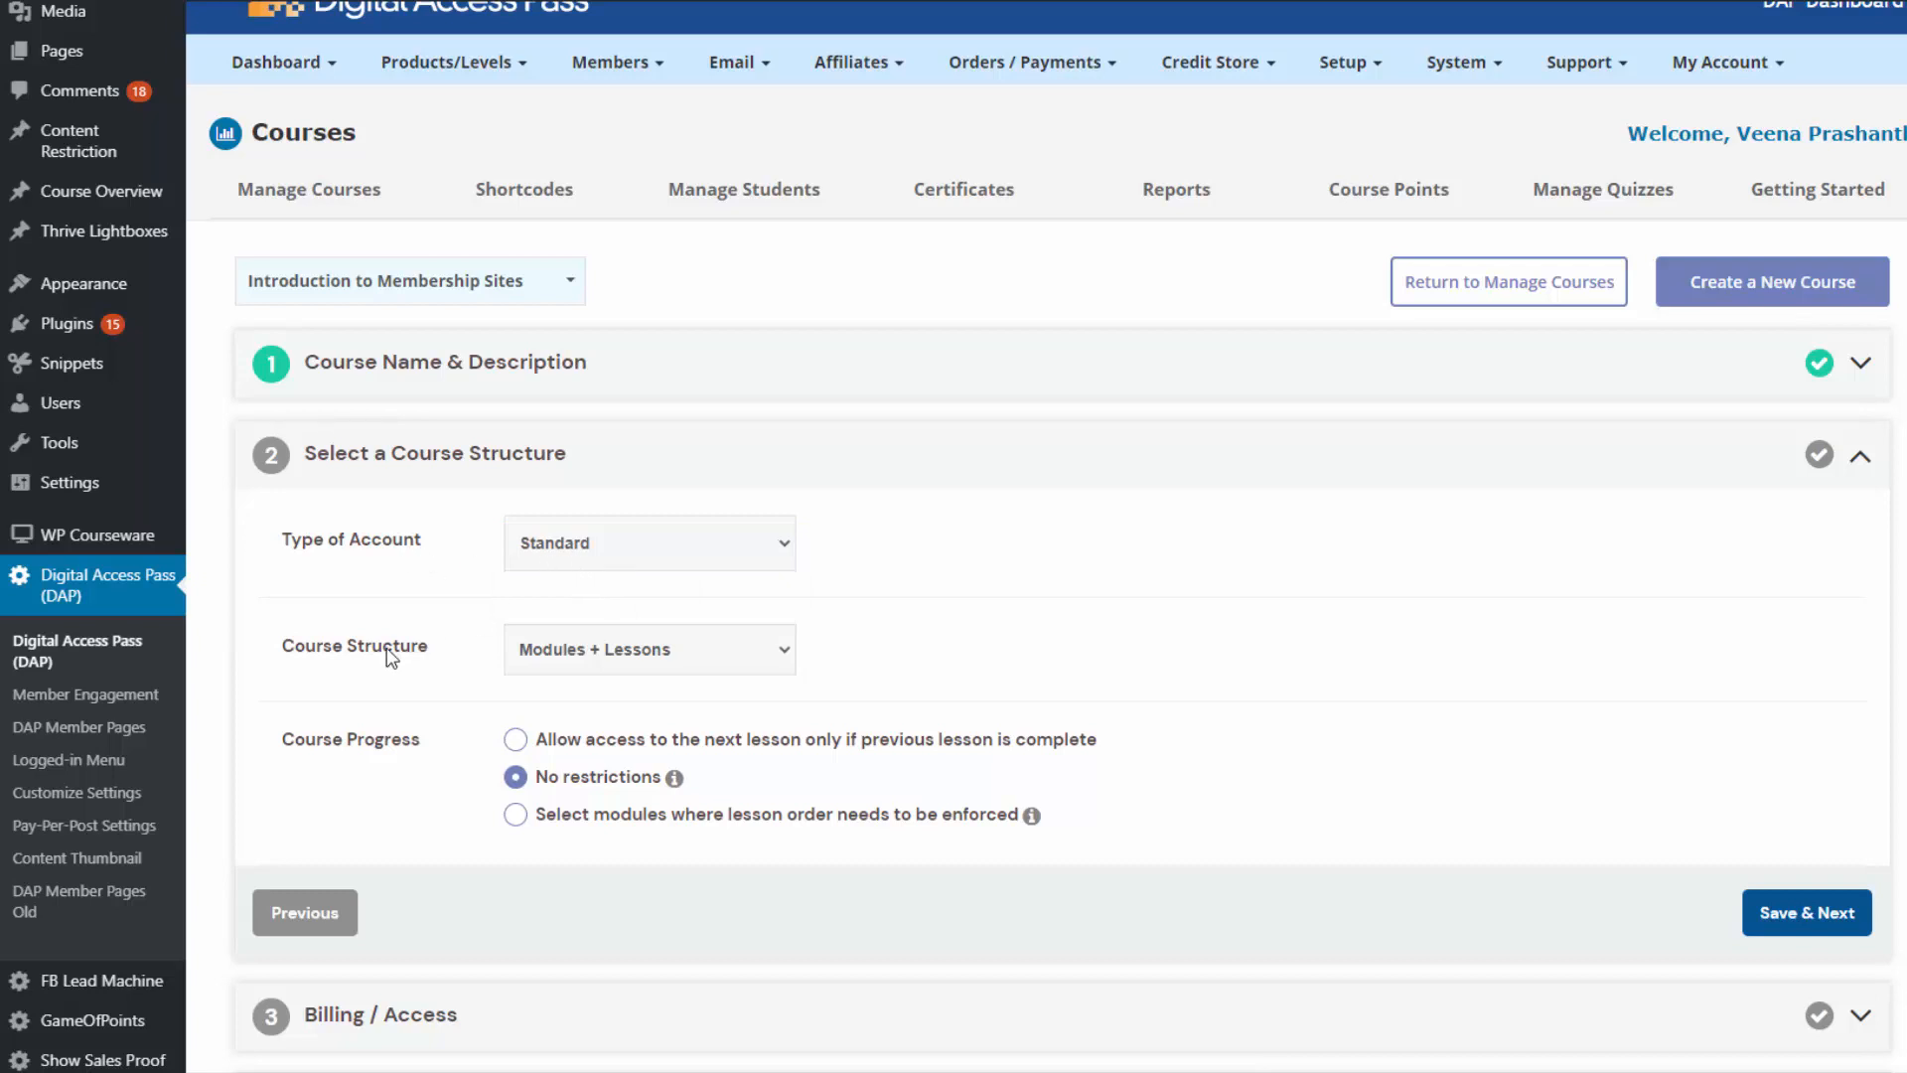
click(616, 663)
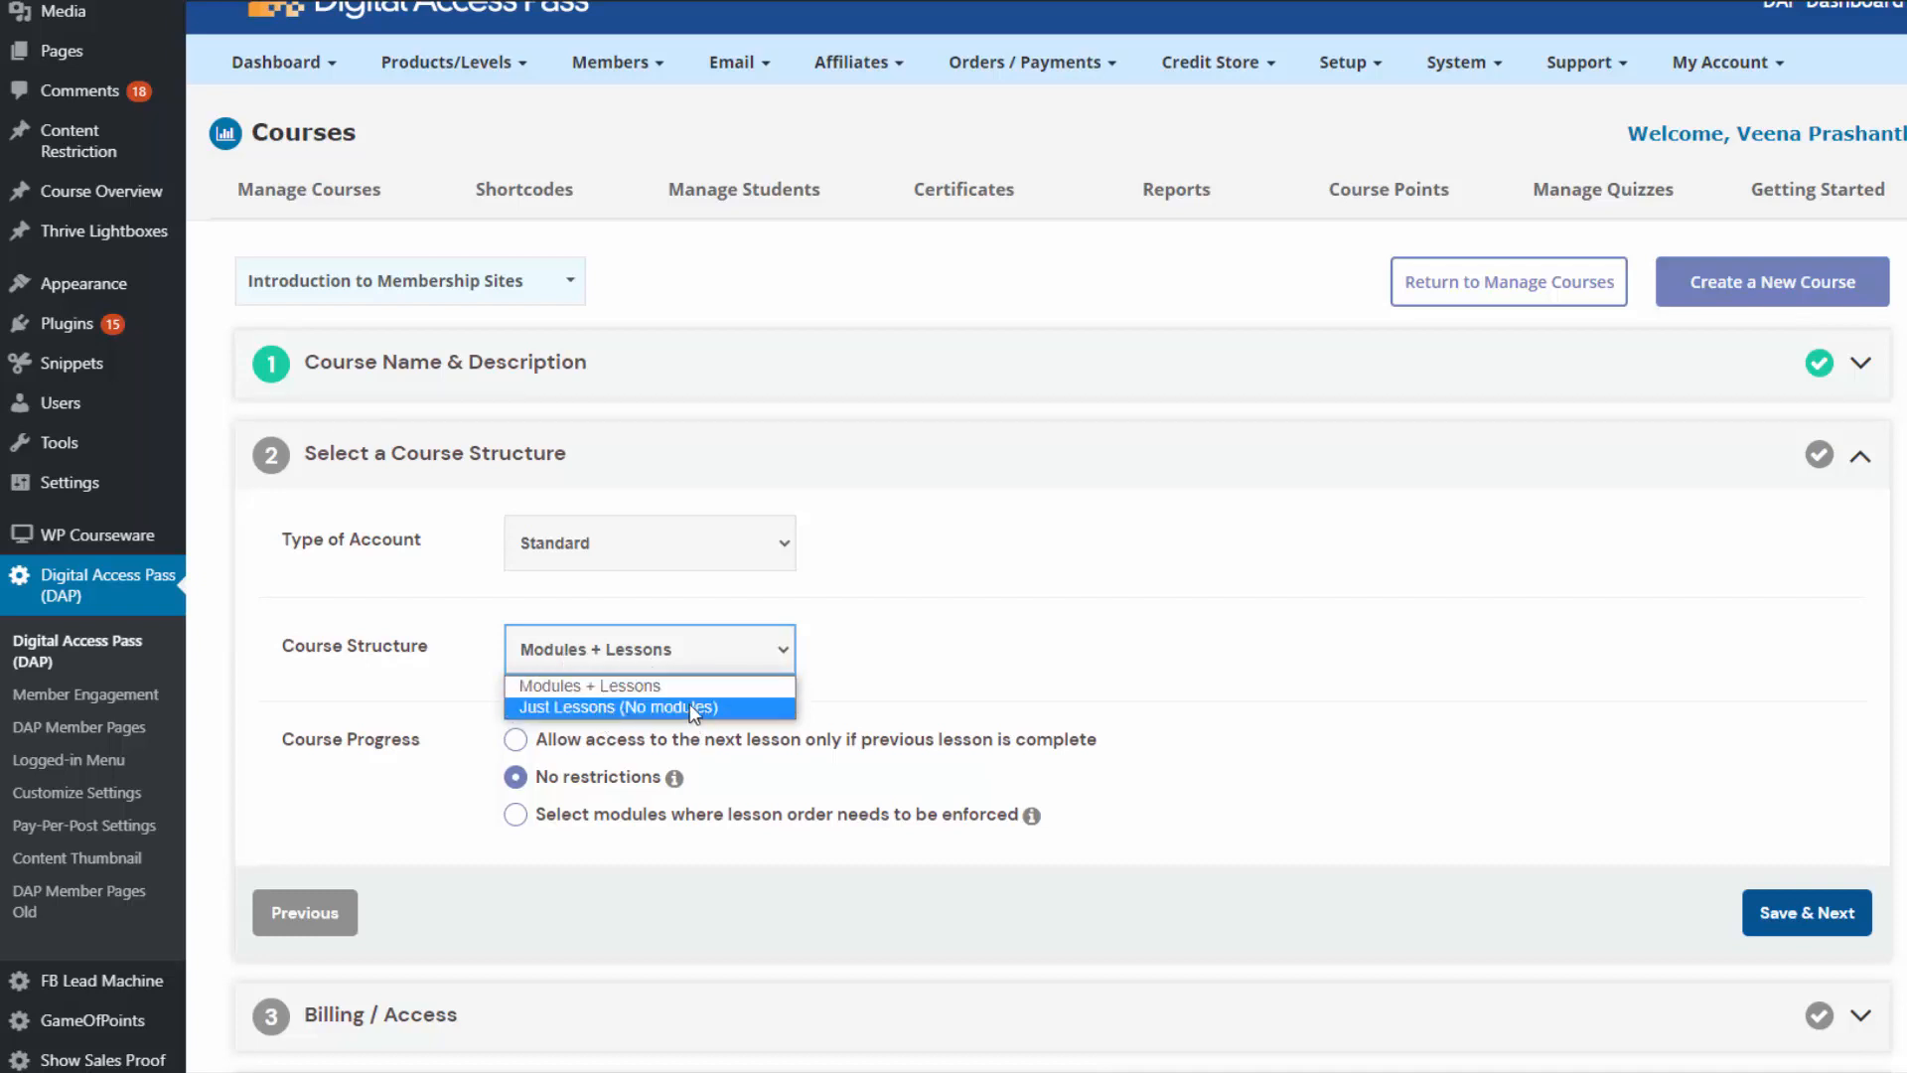
click(576, 686)
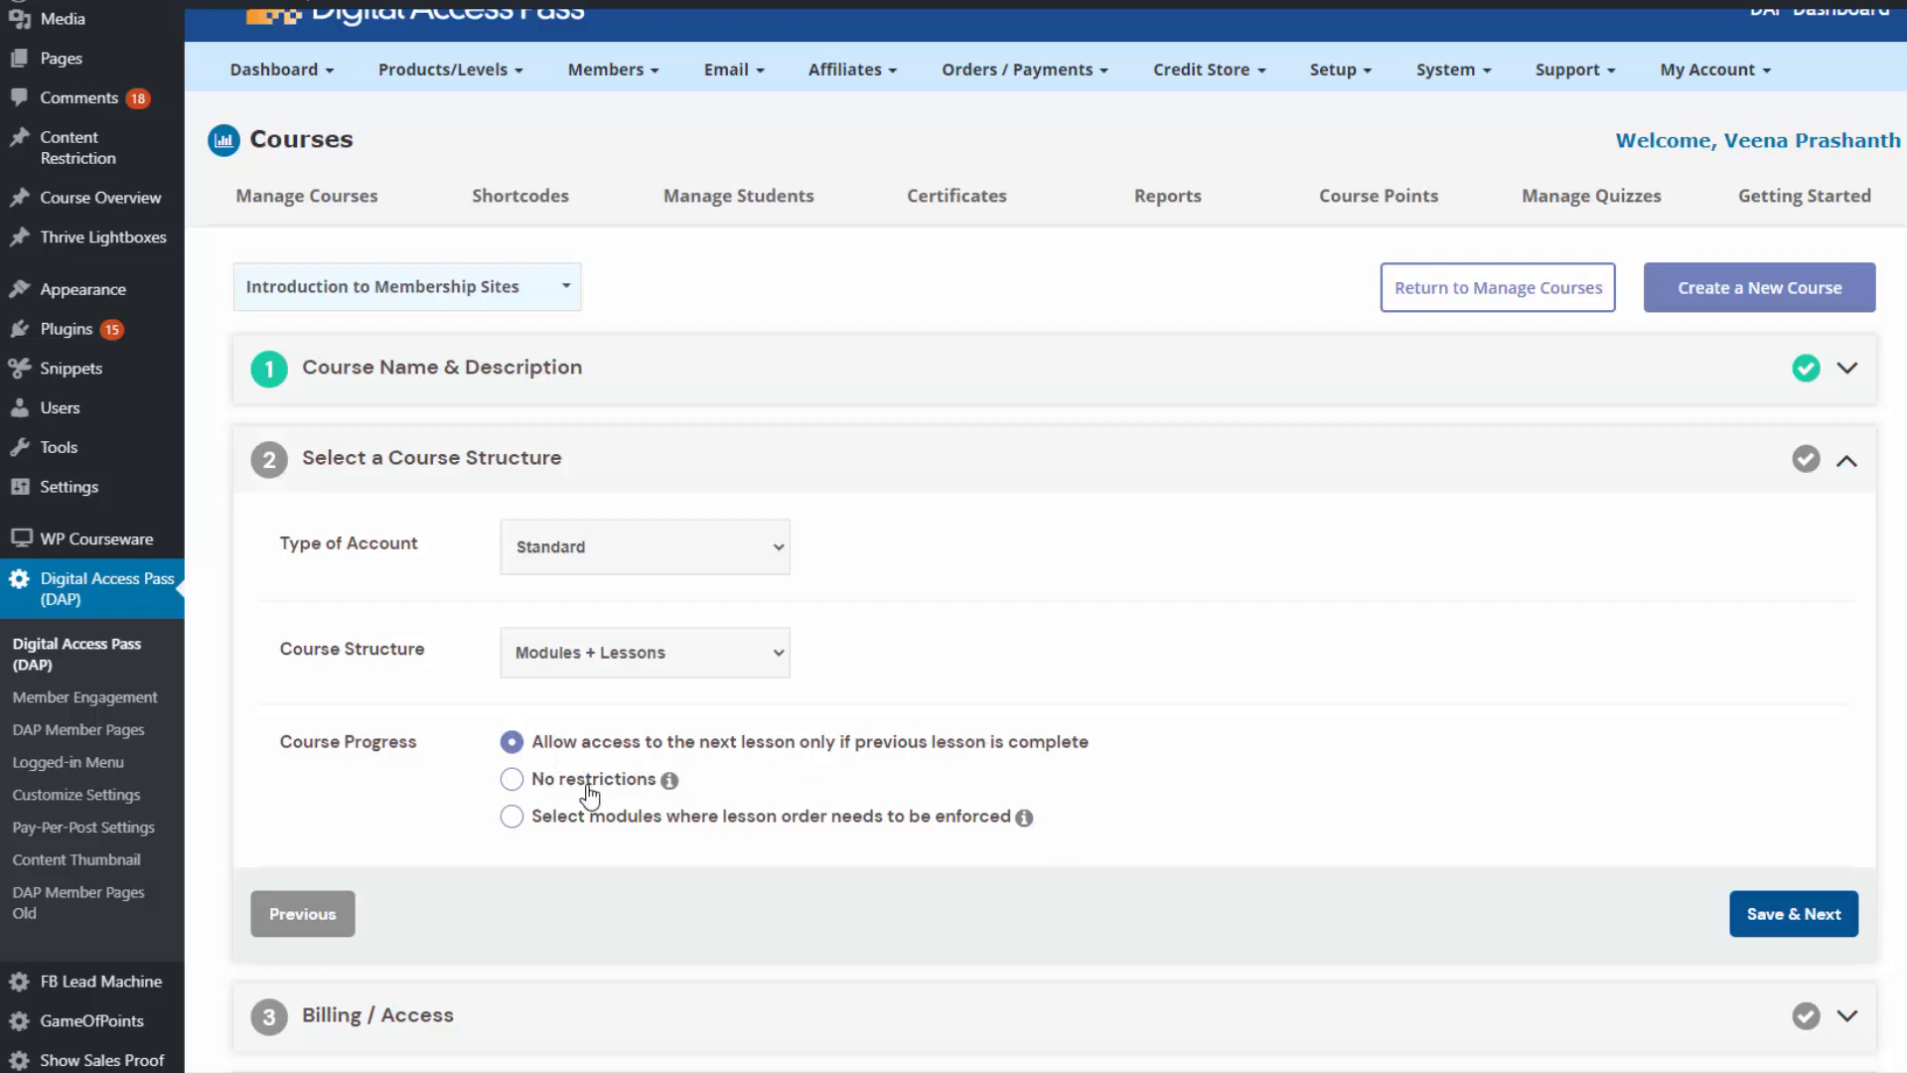
Try the other course progress options, then allow access to the next lesson only if the previous one is complete, and save.
click(513, 789)
click(523, 825)
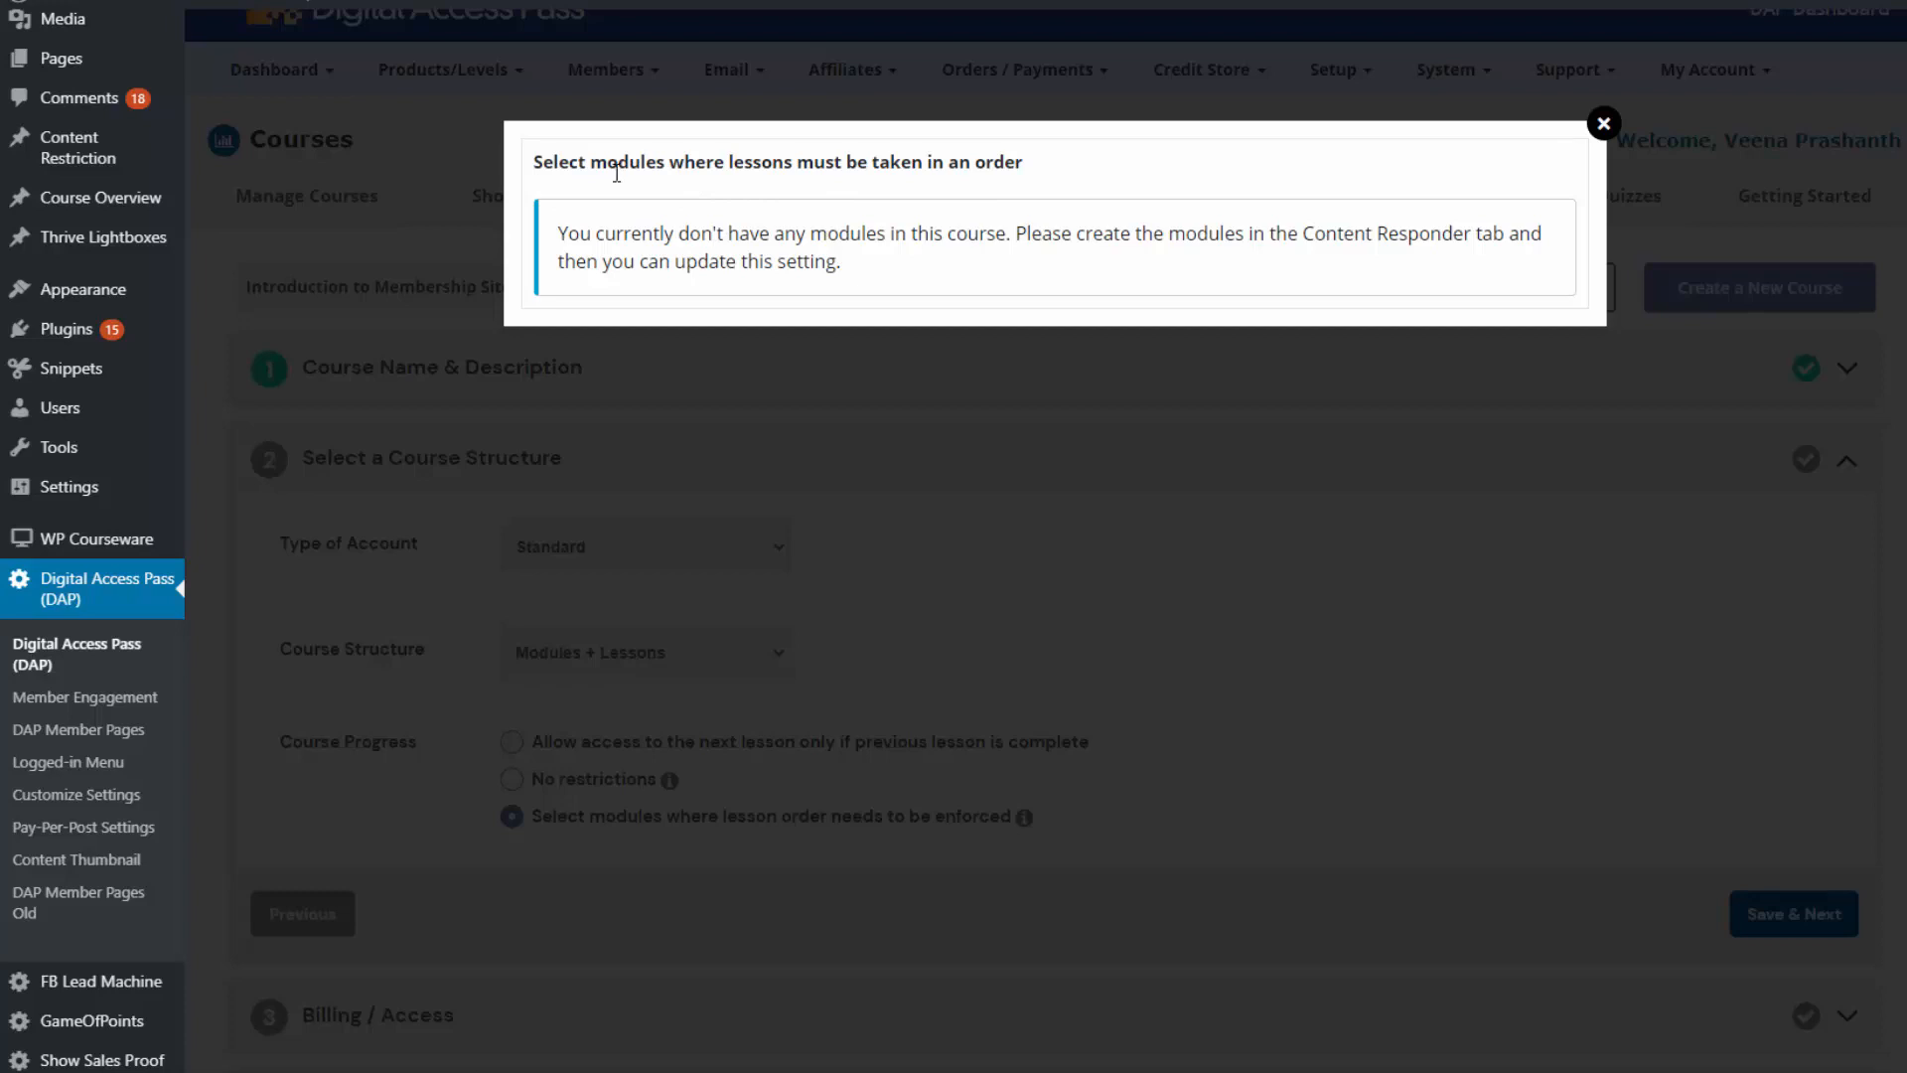
click(1603, 123)
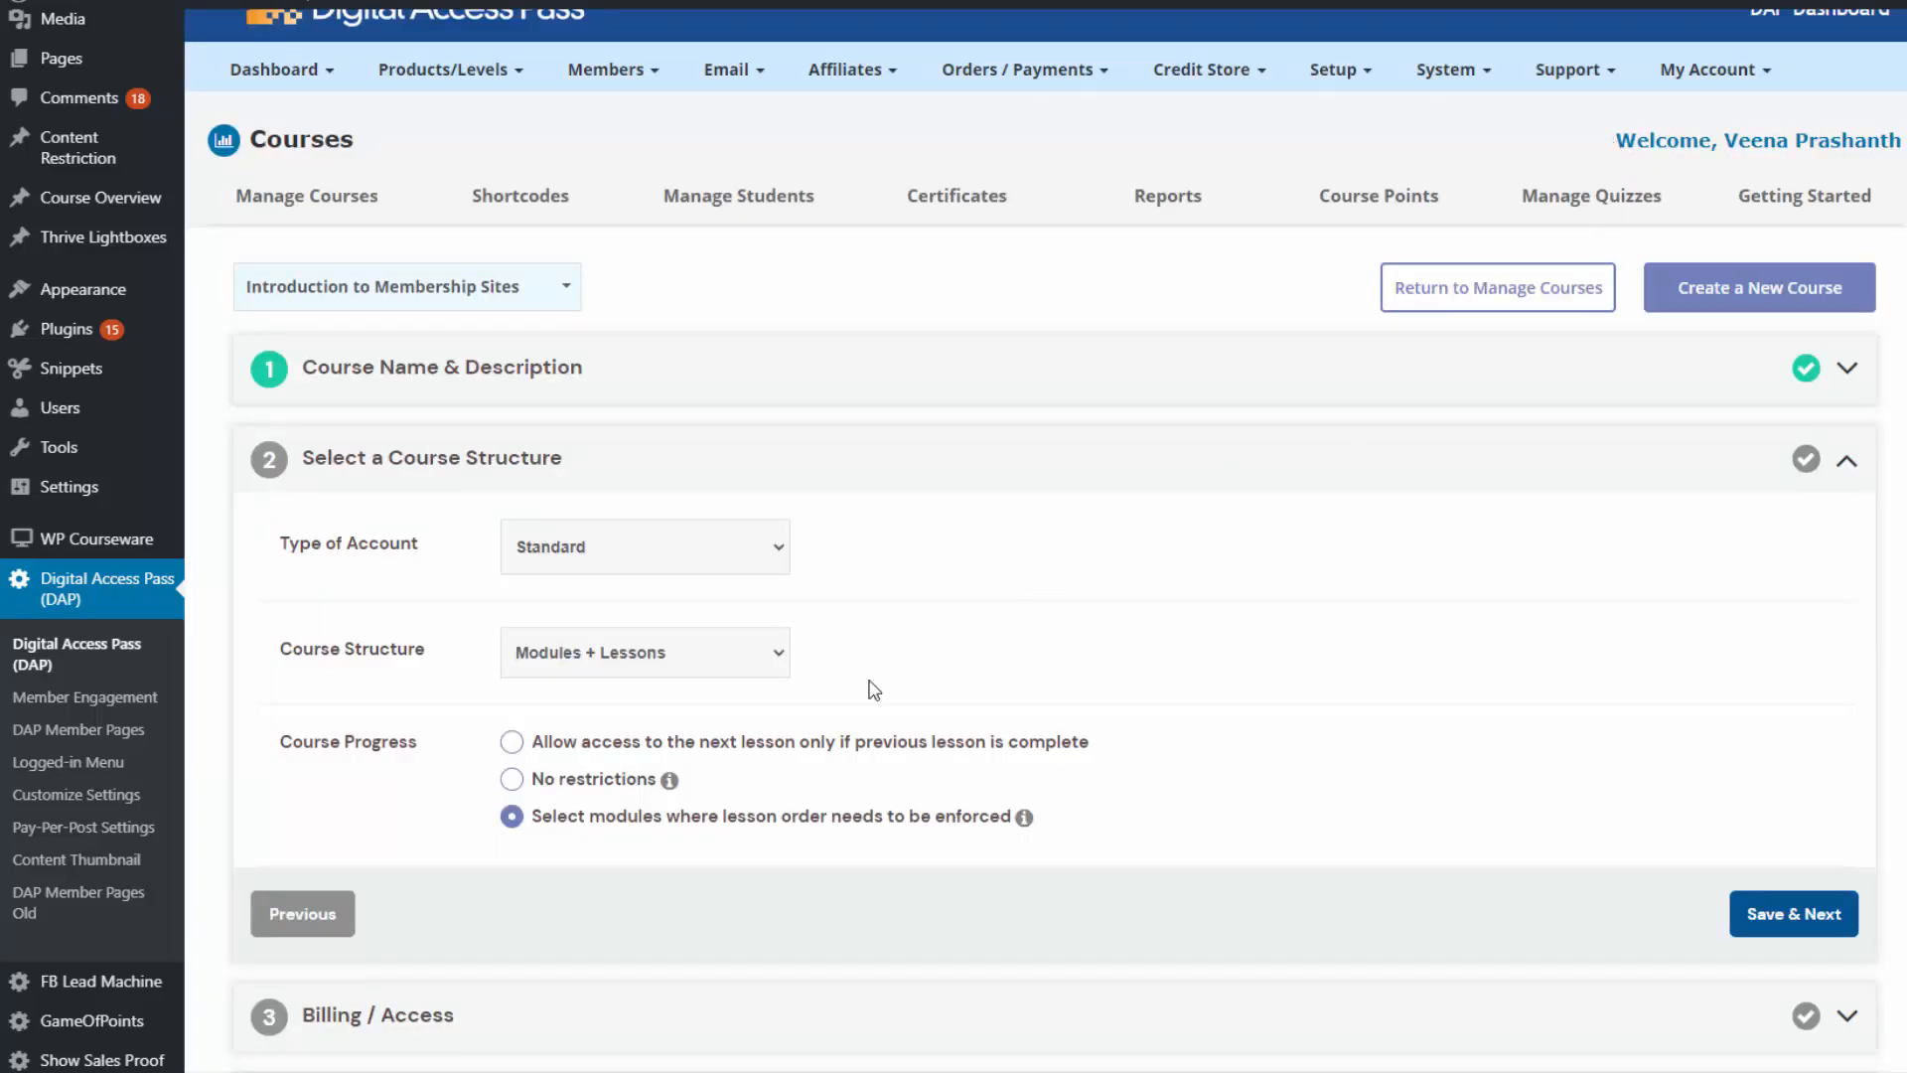
click(511, 743)
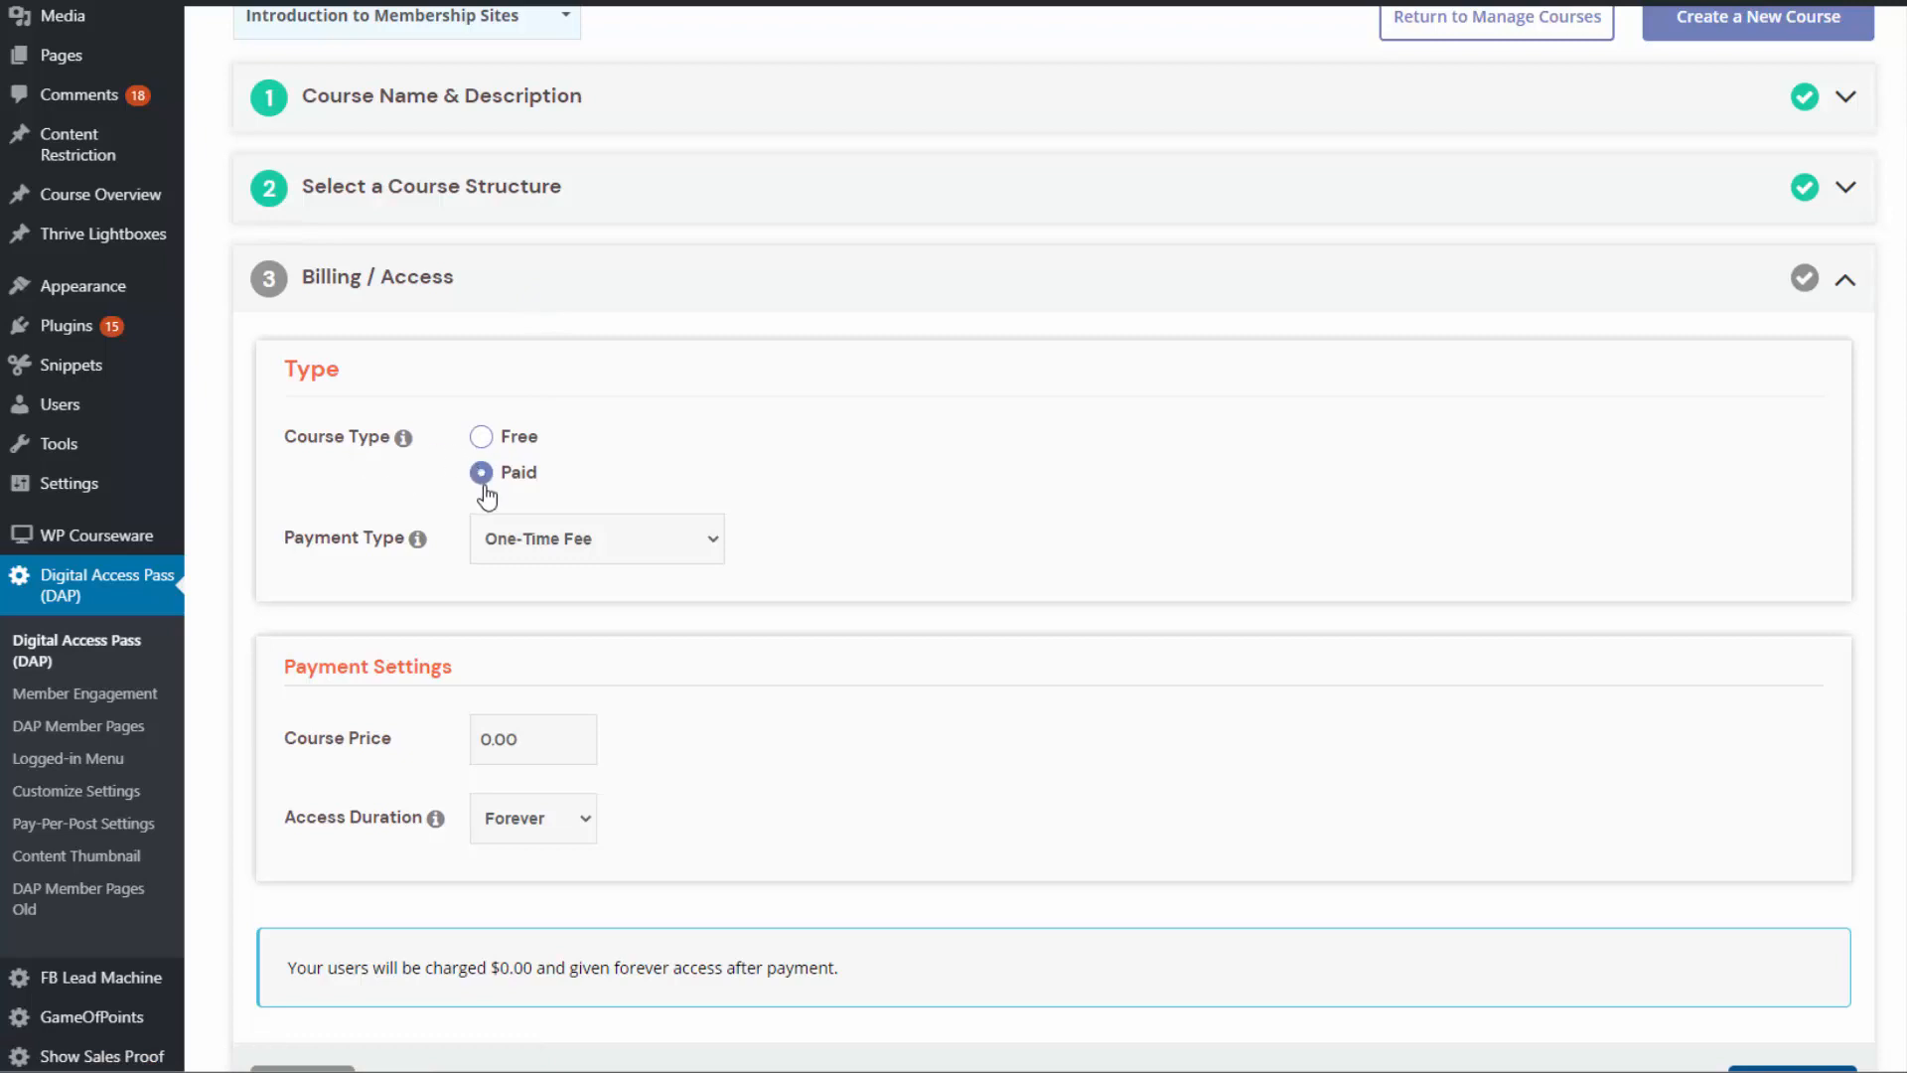
Try the Free course type and check its access duration choices, then return the course type to Paid.
click(482, 439)
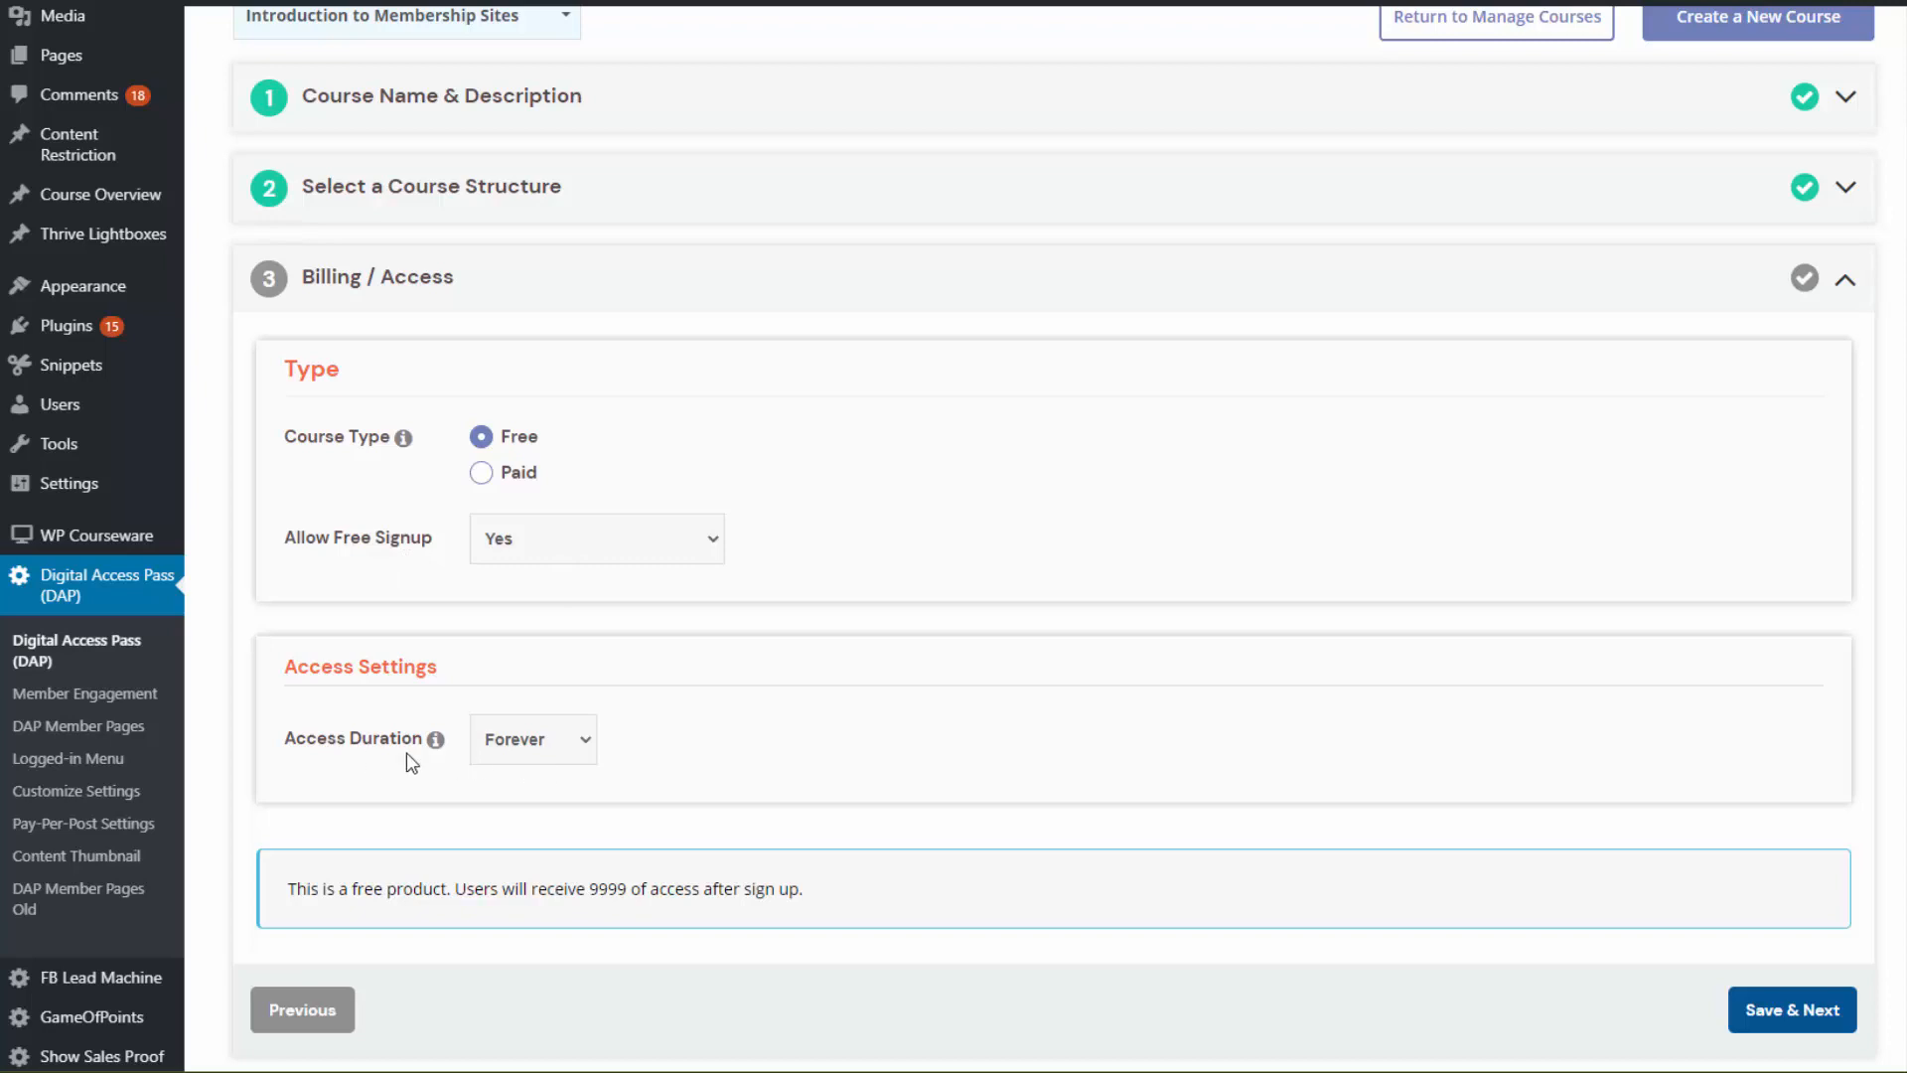
click(518, 762)
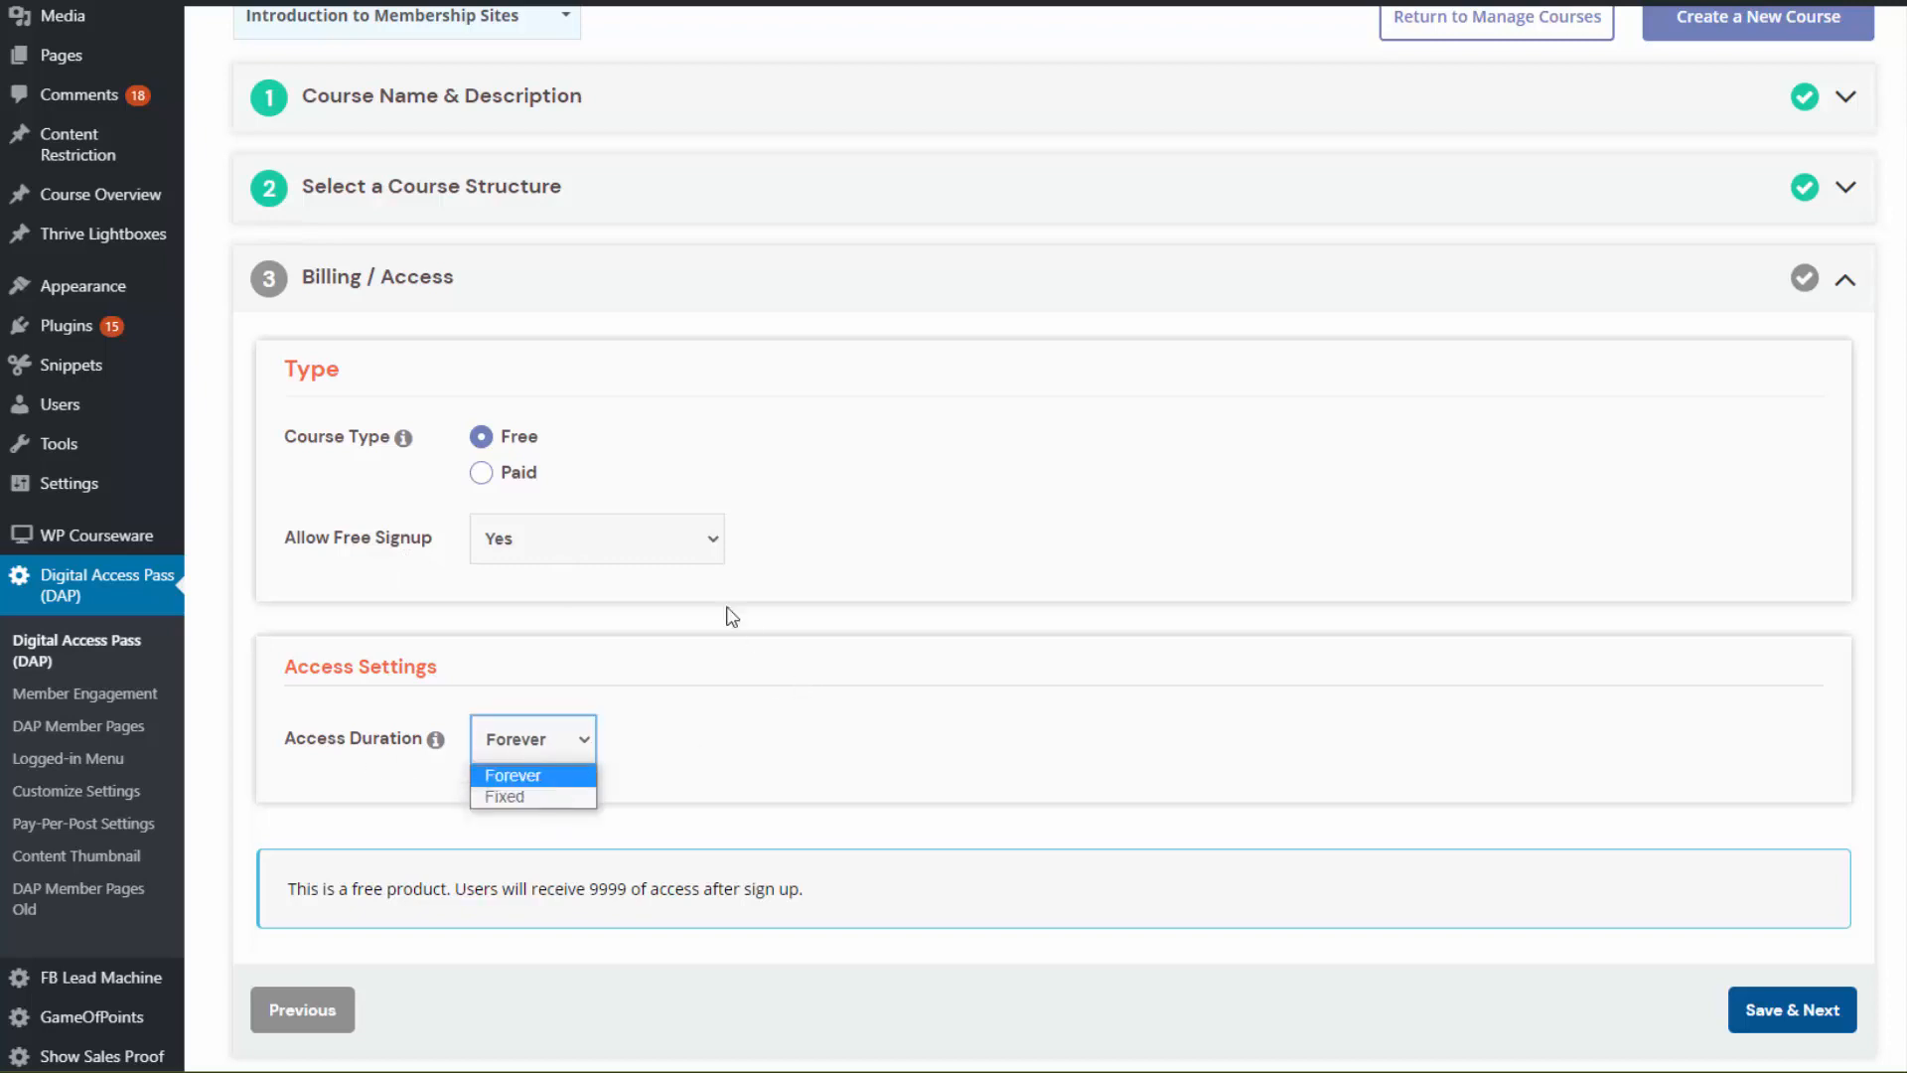
click(486, 484)
click(484, 477)
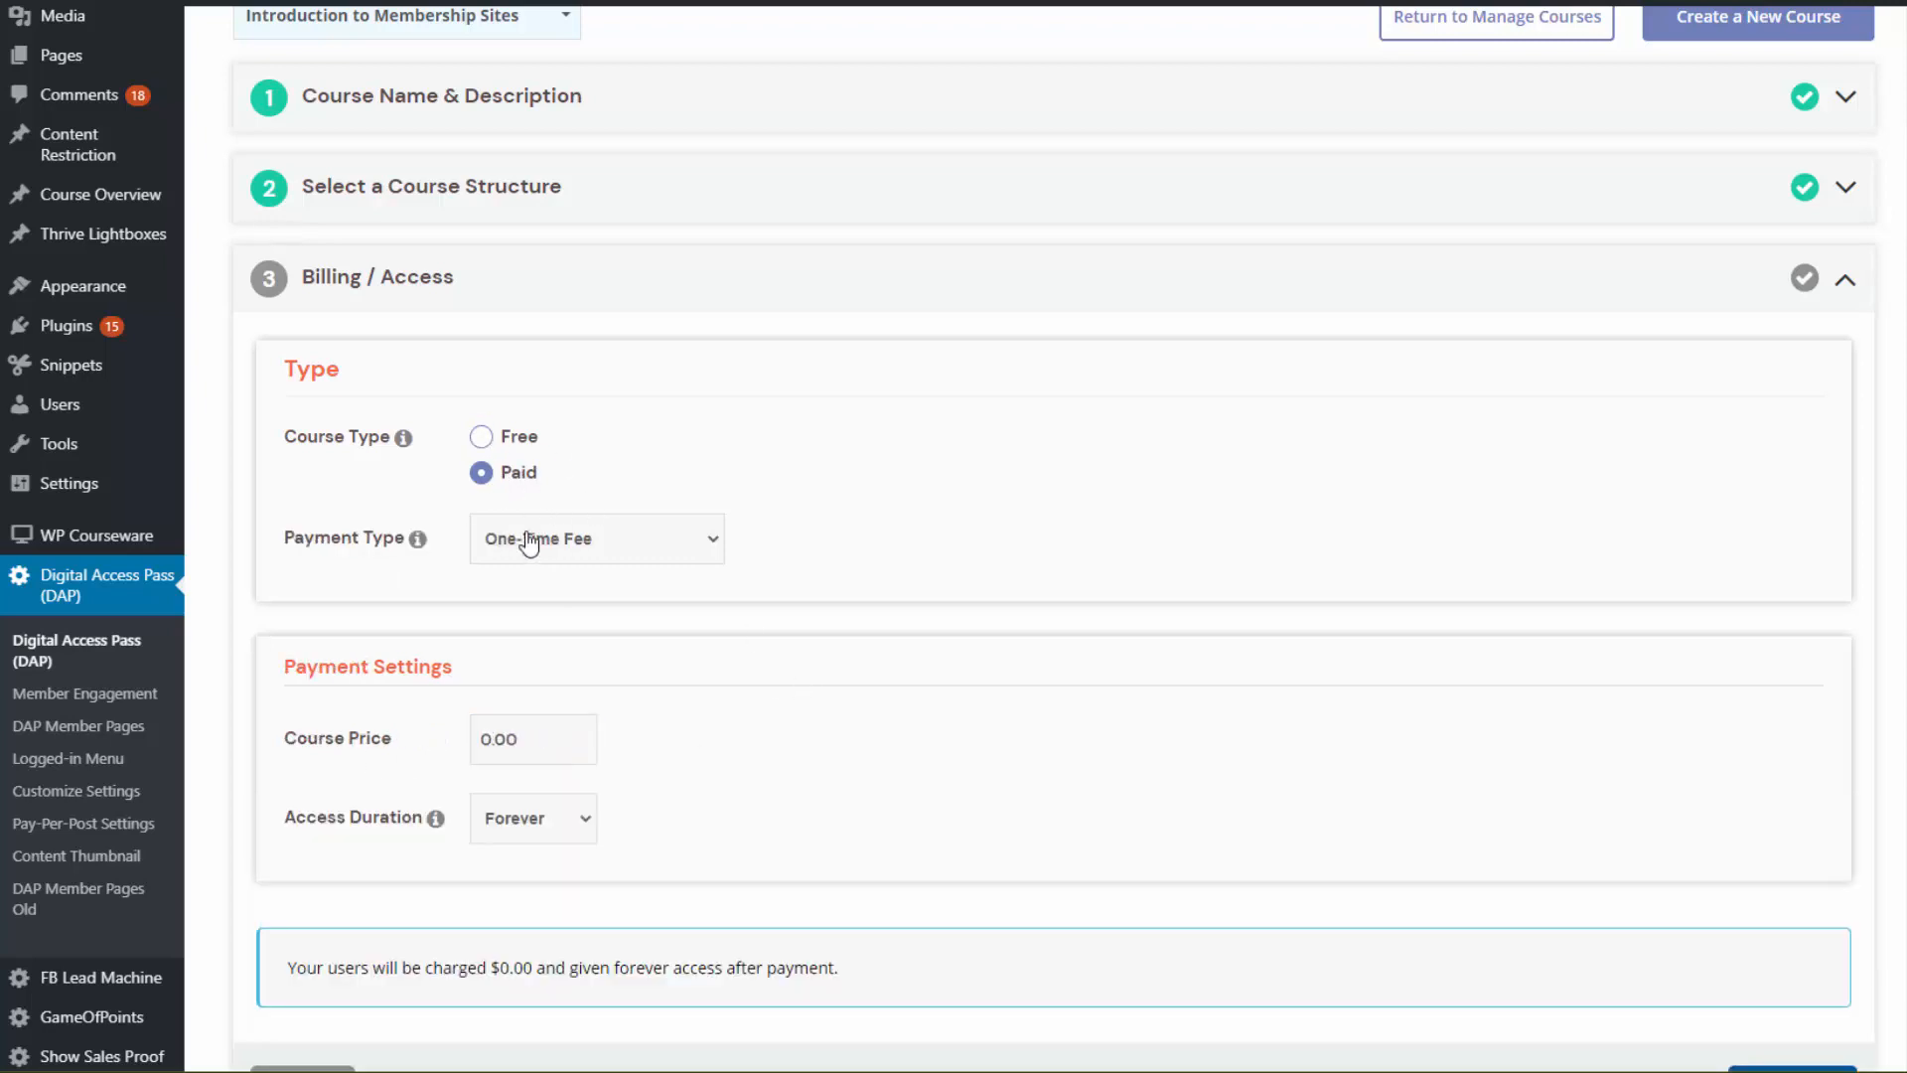
Try a One-Time Fee payment type with a course price of 100.00.
click(566, 554)
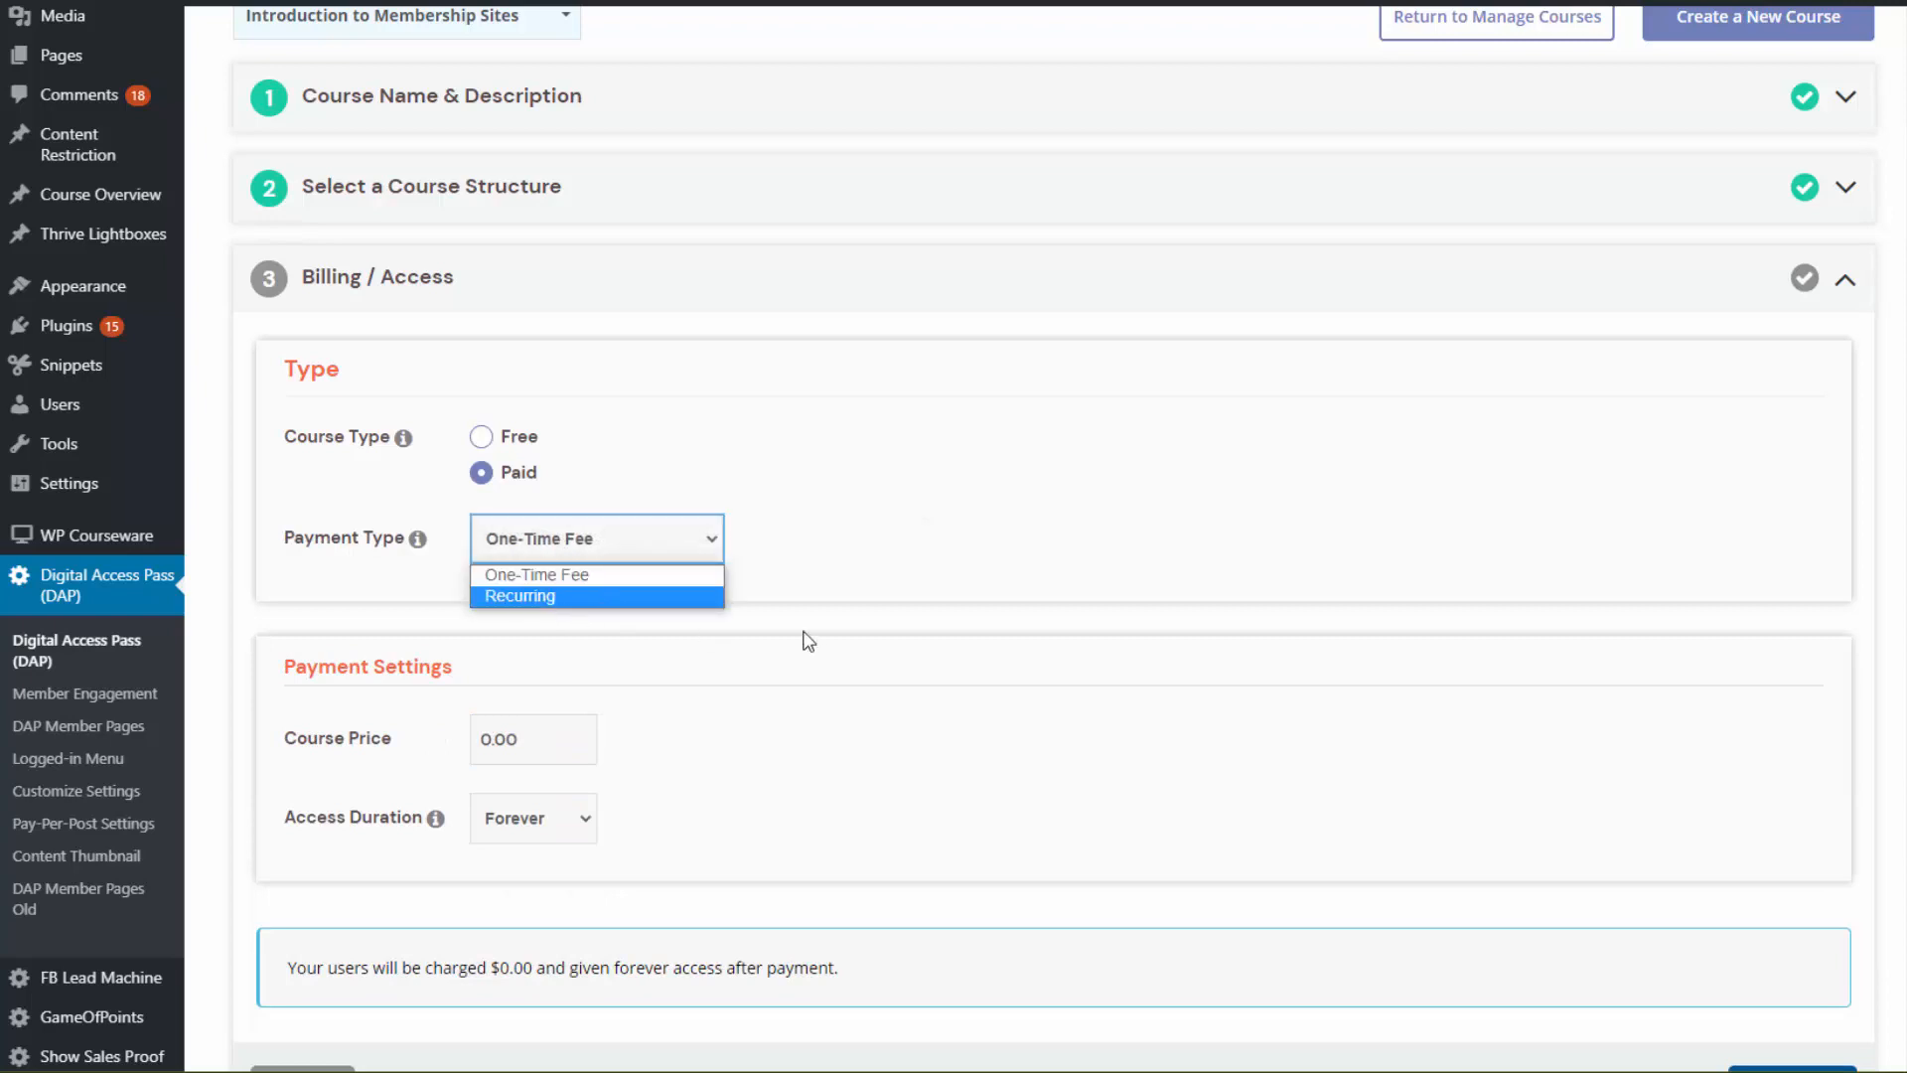
click(569, 580)
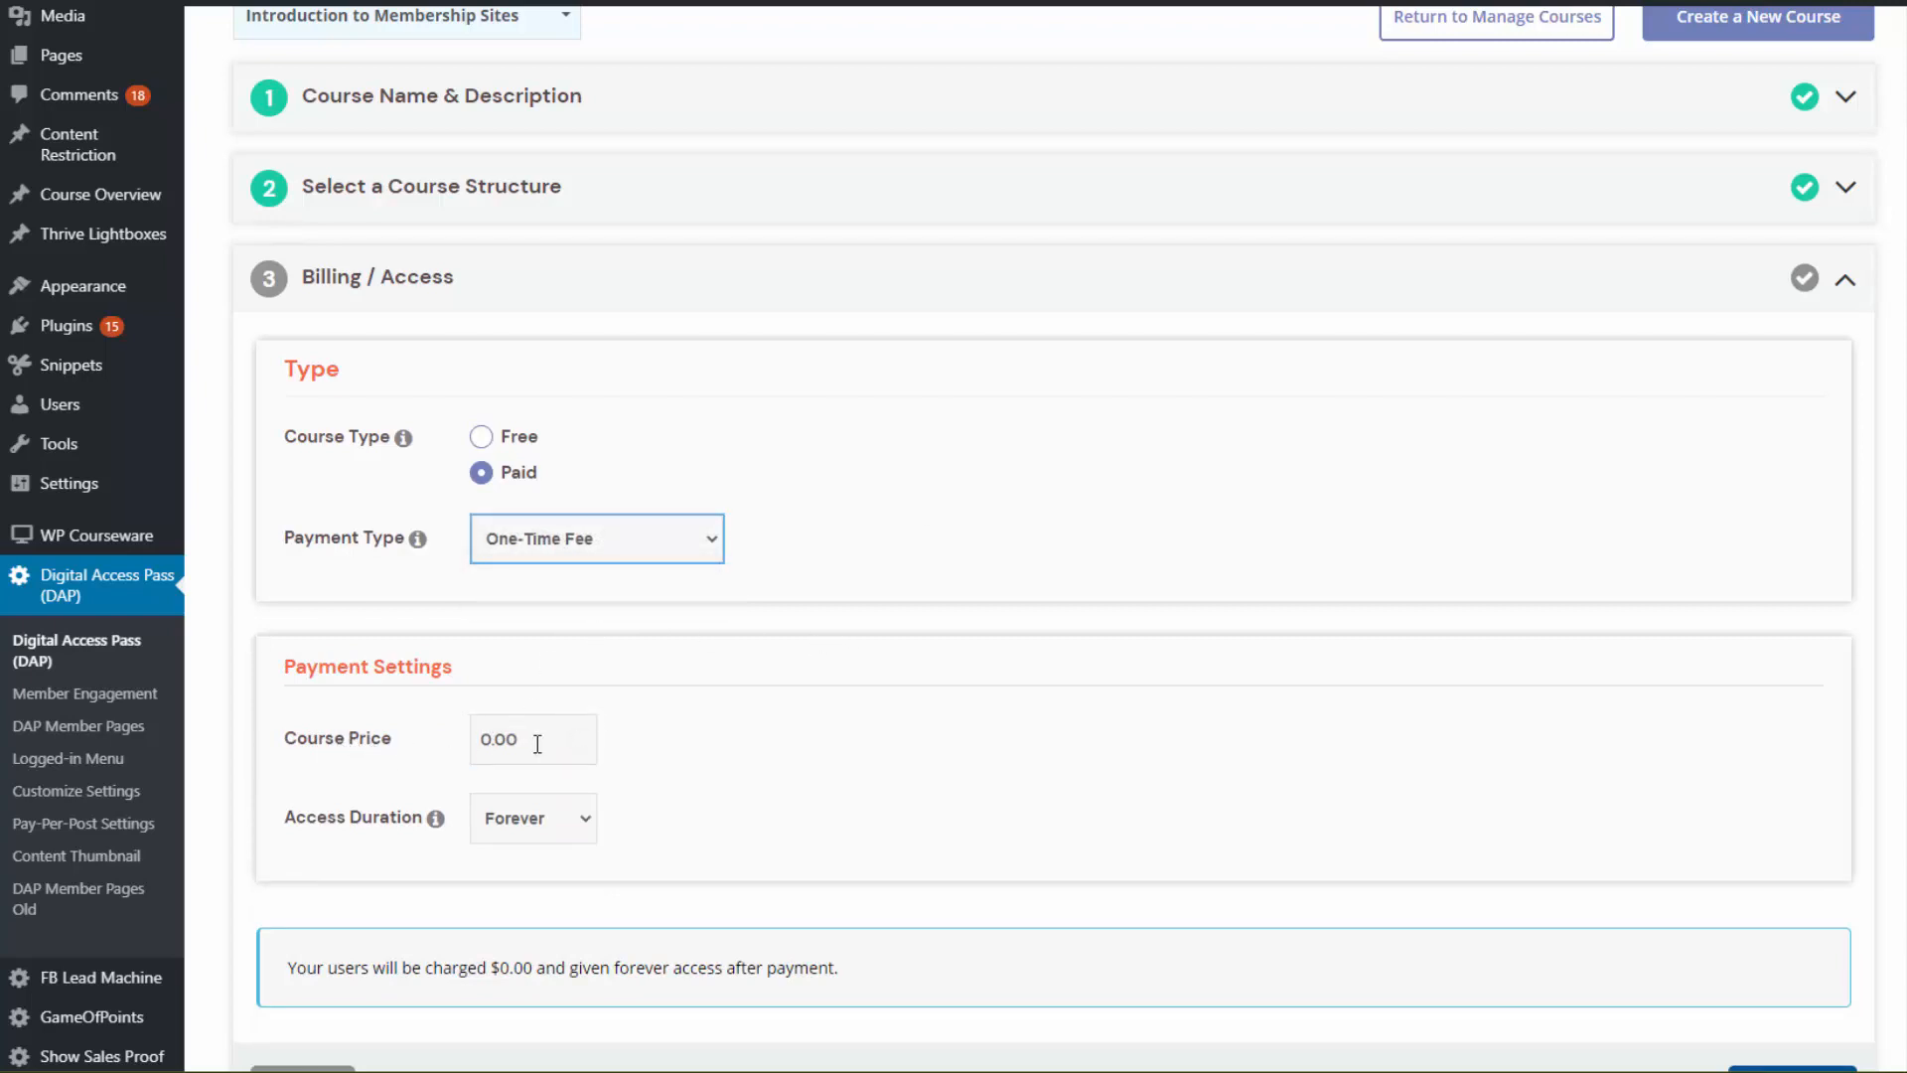
click(486, 740)
text(10)
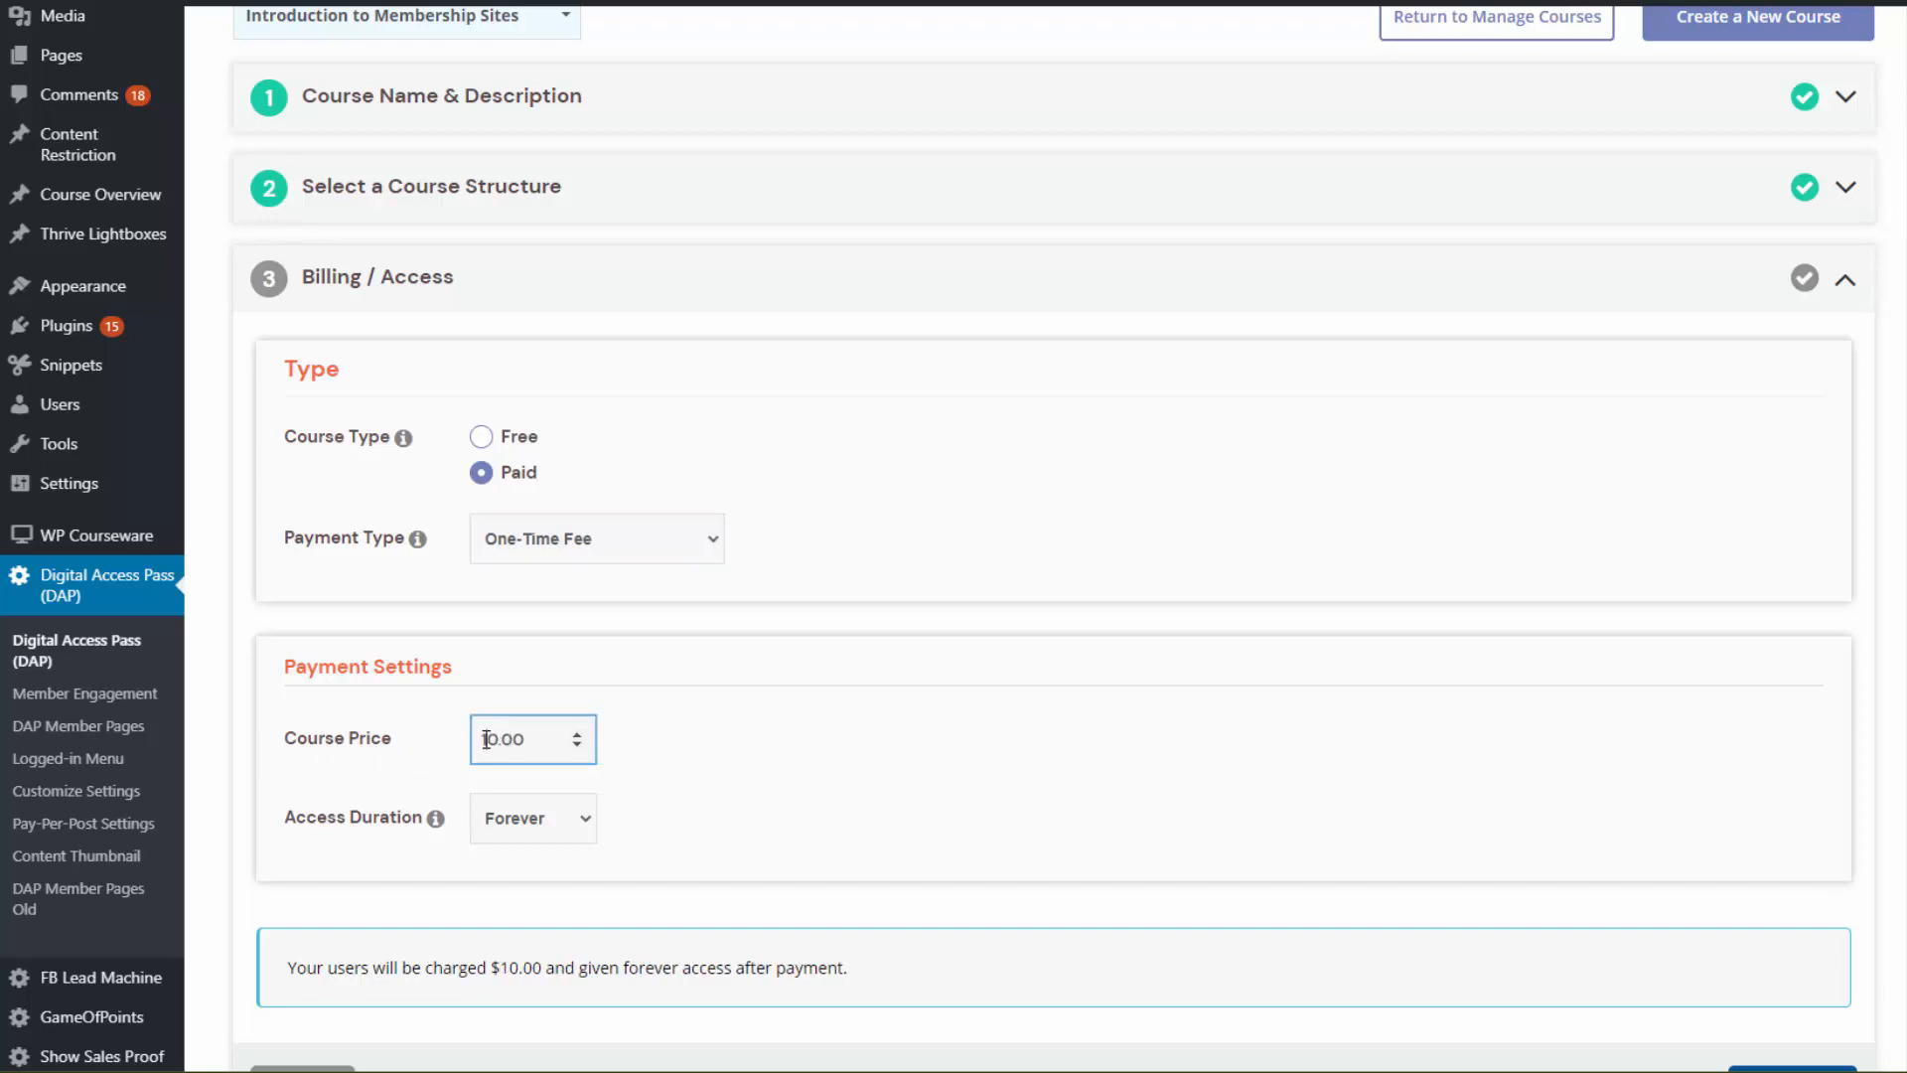
Set the paid course's payment type to Recurring.
scroll(931, 581, up, 1)
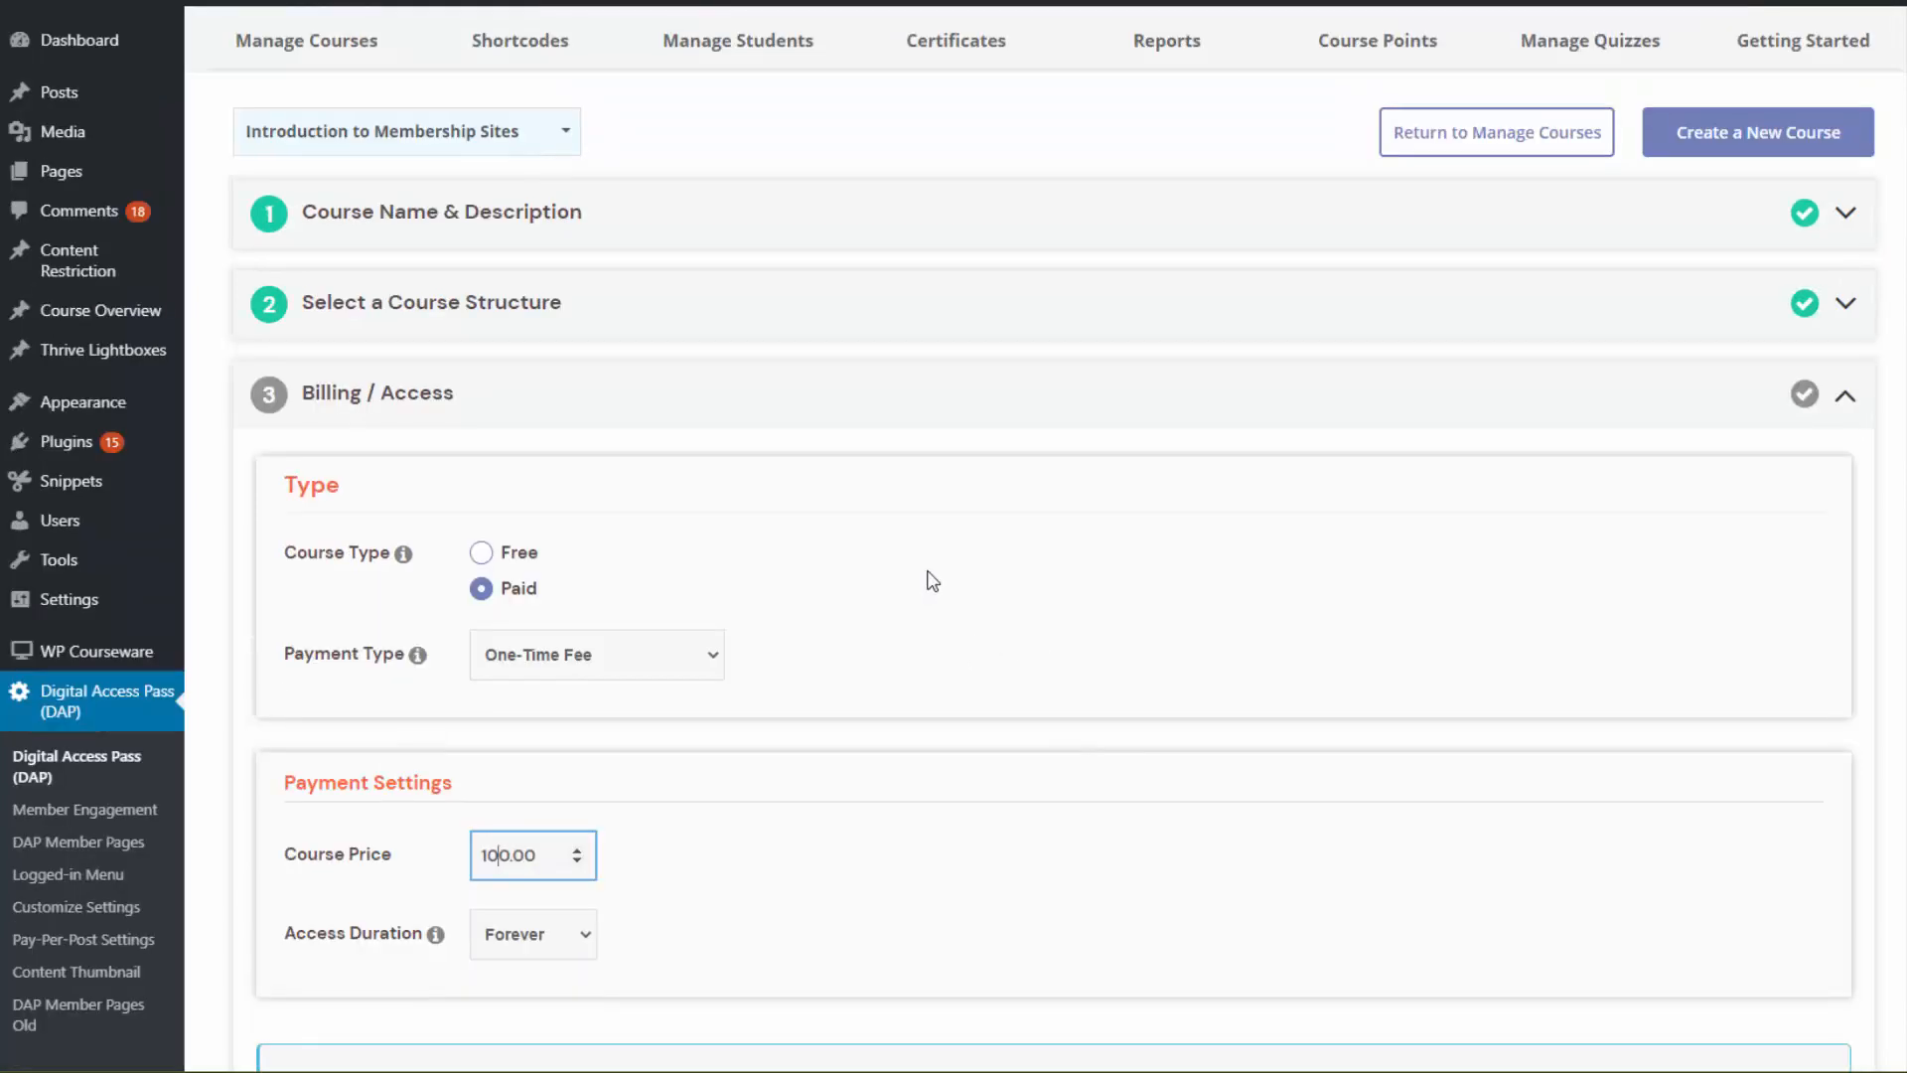
click(668, 671)
click(601, 716)
scroll(536, 726, down, 1)
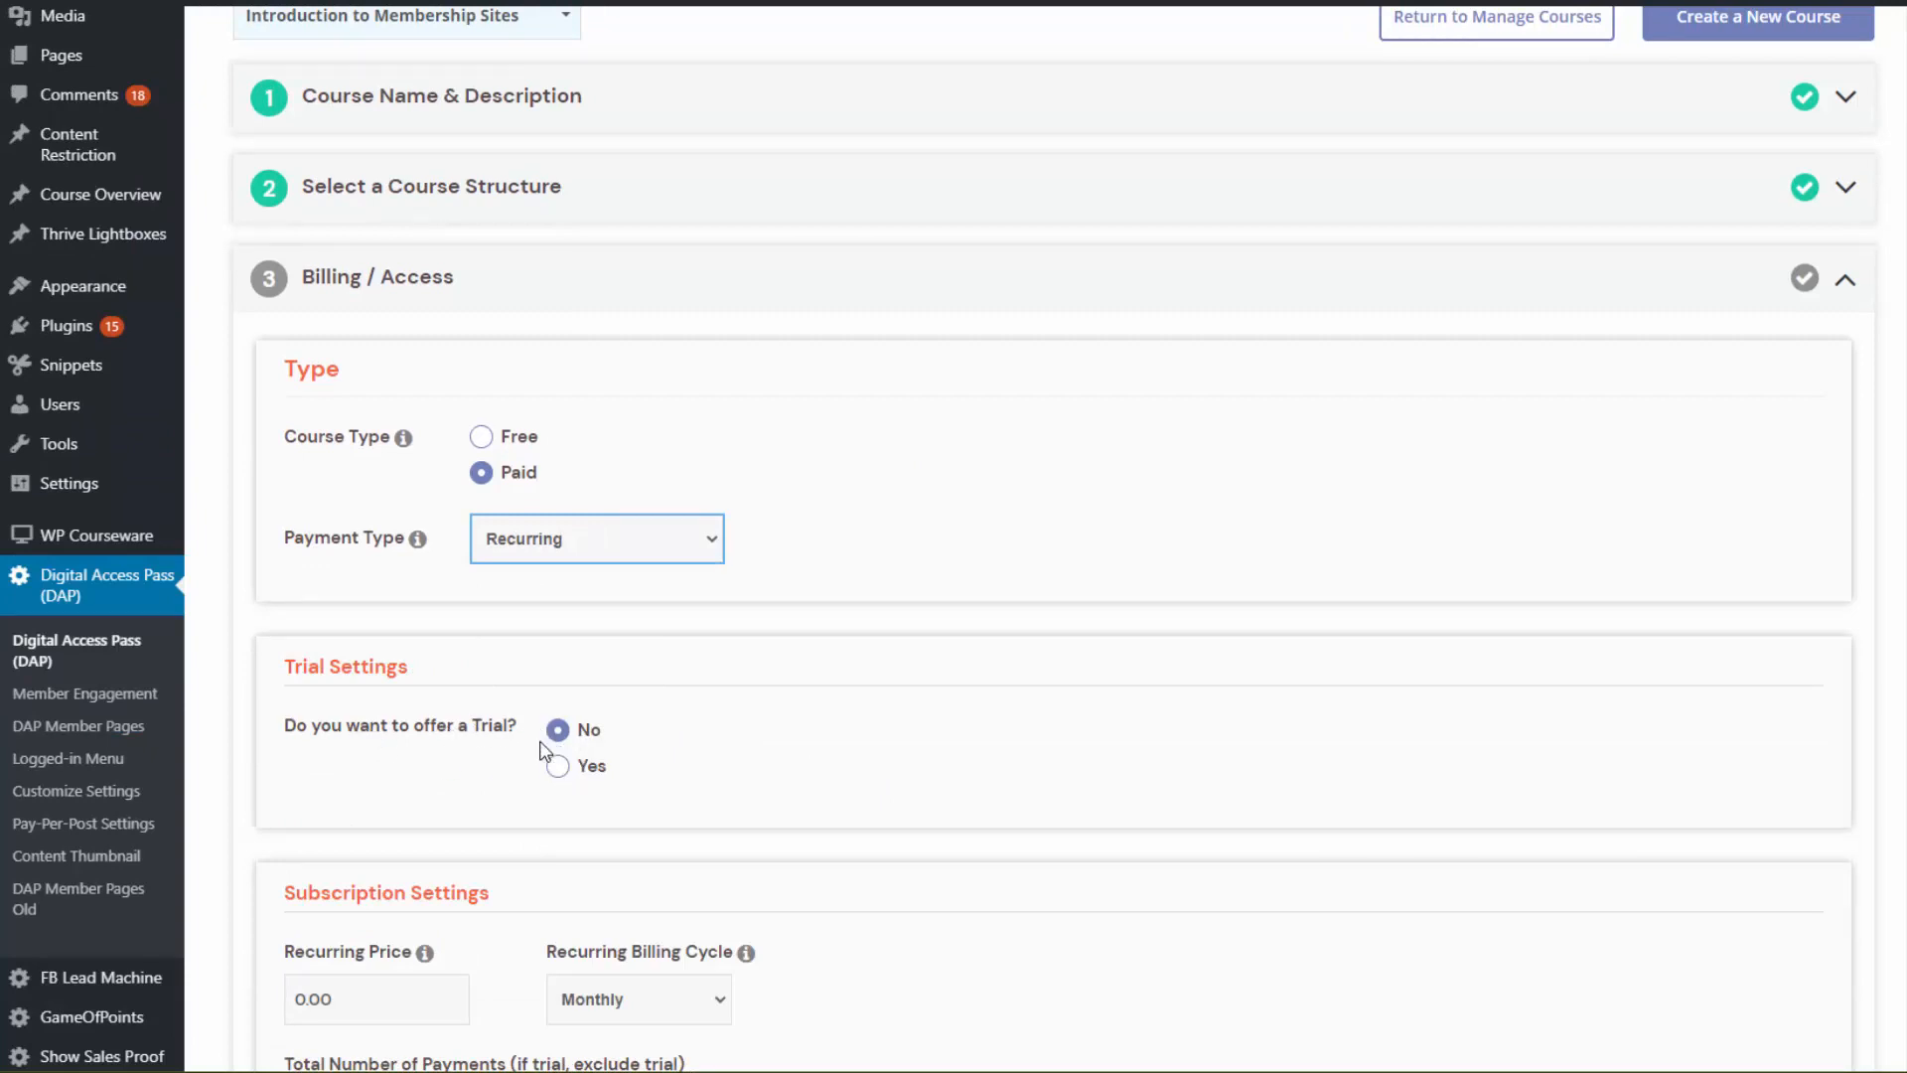
Try offering a trial and check the free trial choices, then turn the trial offer off.
click(587, 767)
scroll(974, 775, down, 1)
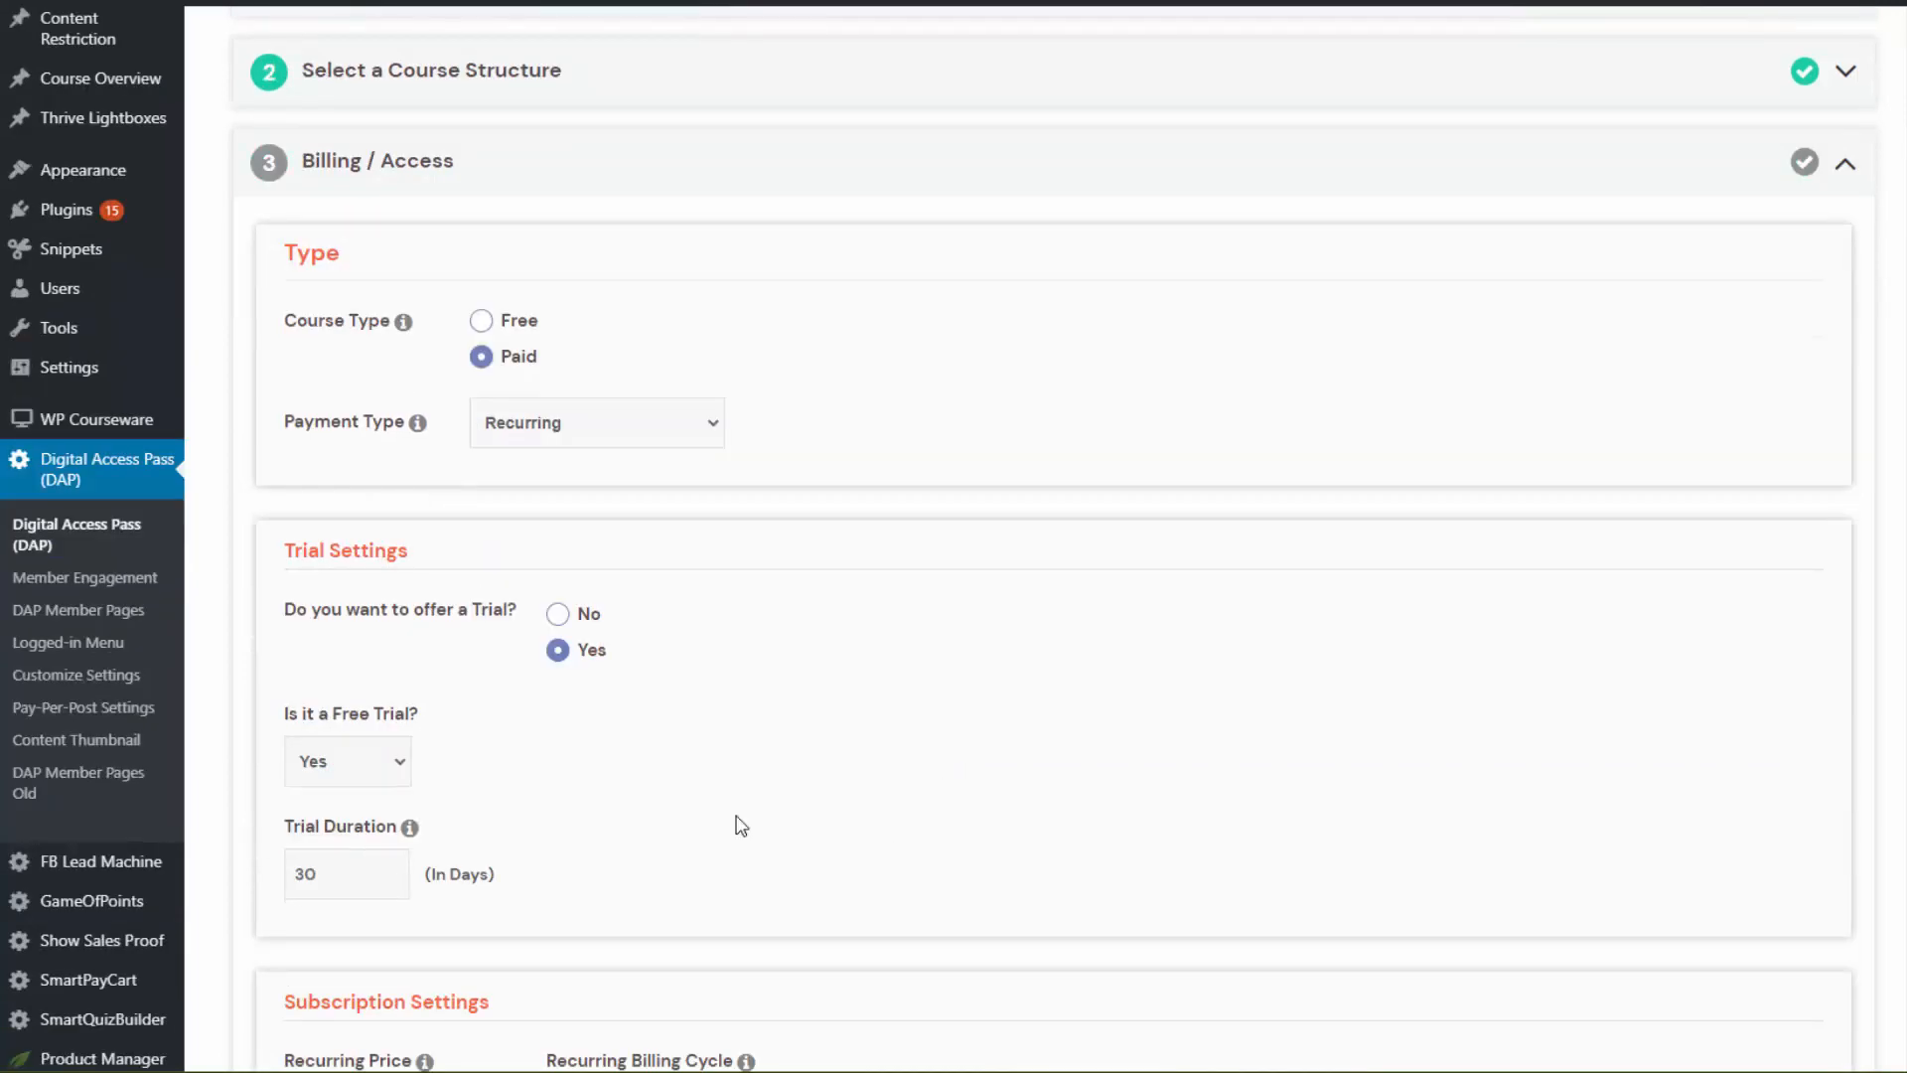
click(354, 779)
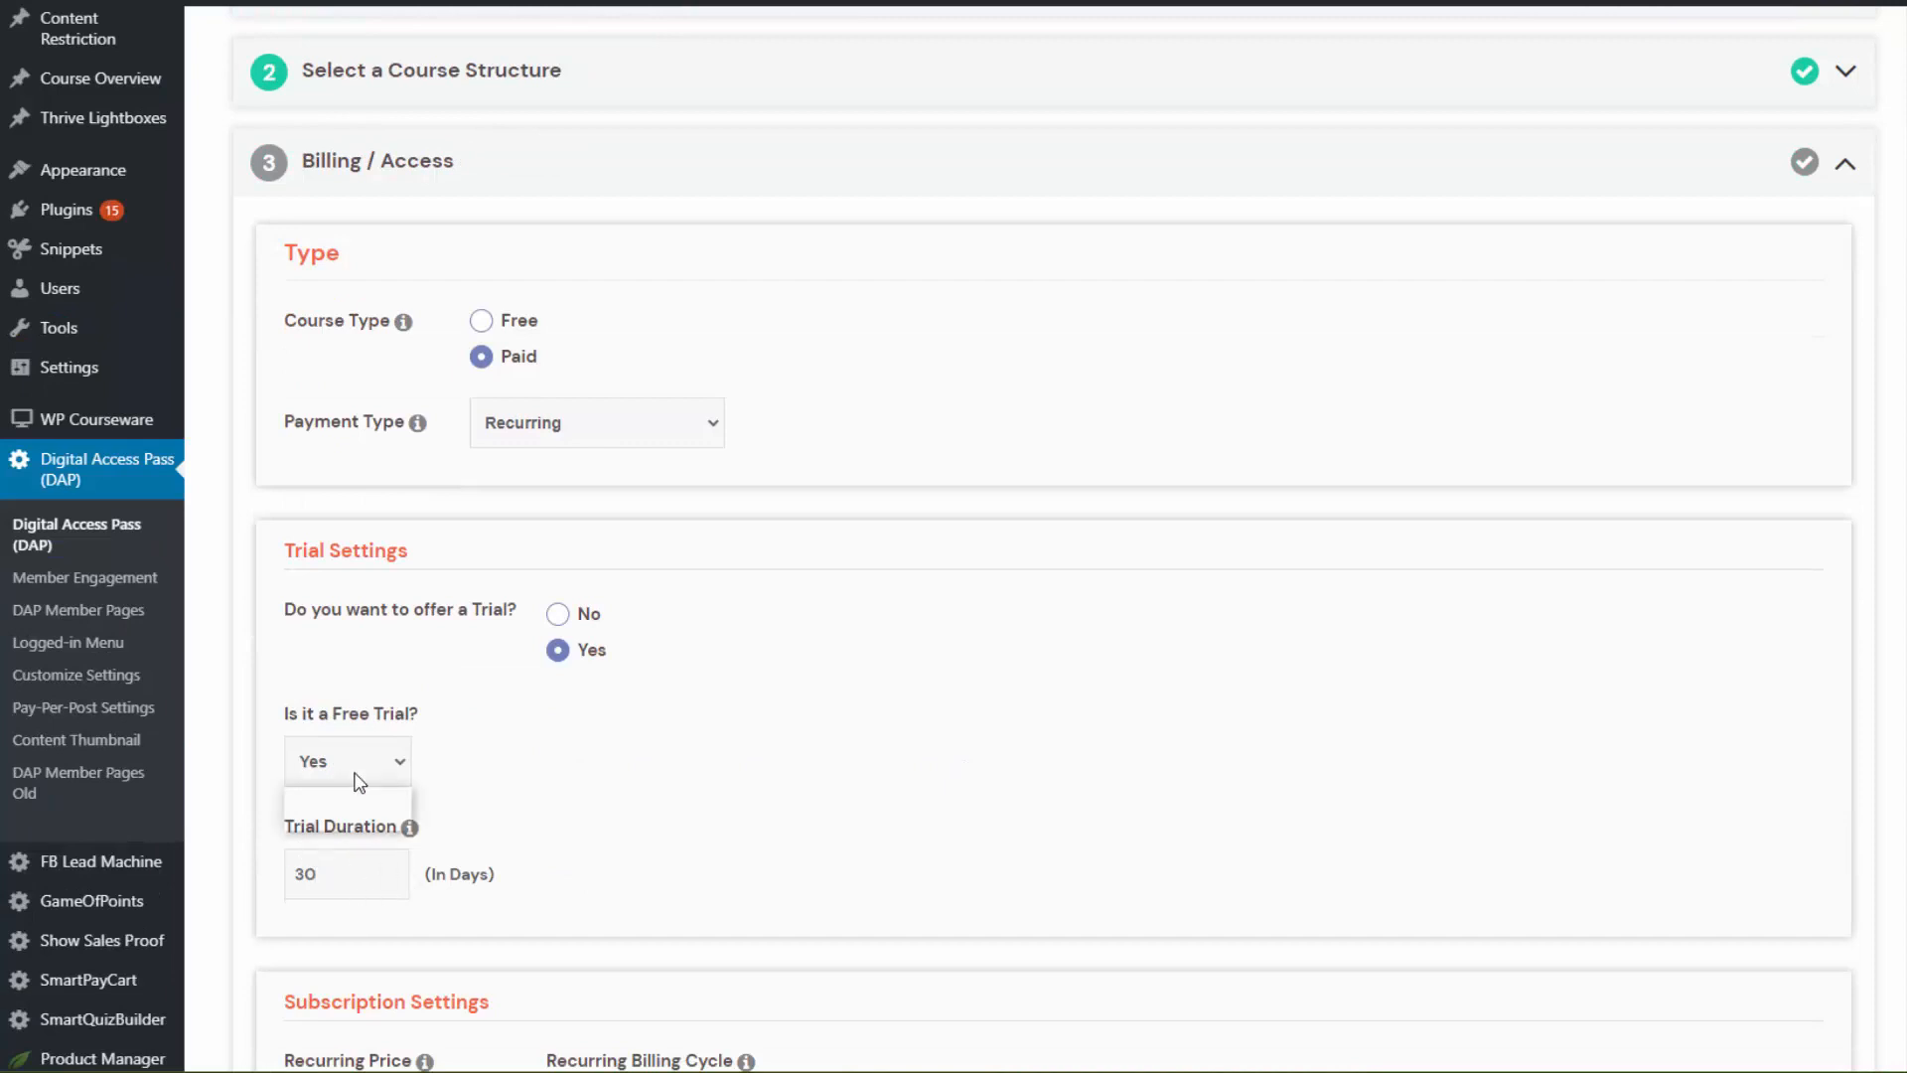
click(358, 801)
click(558, 613)
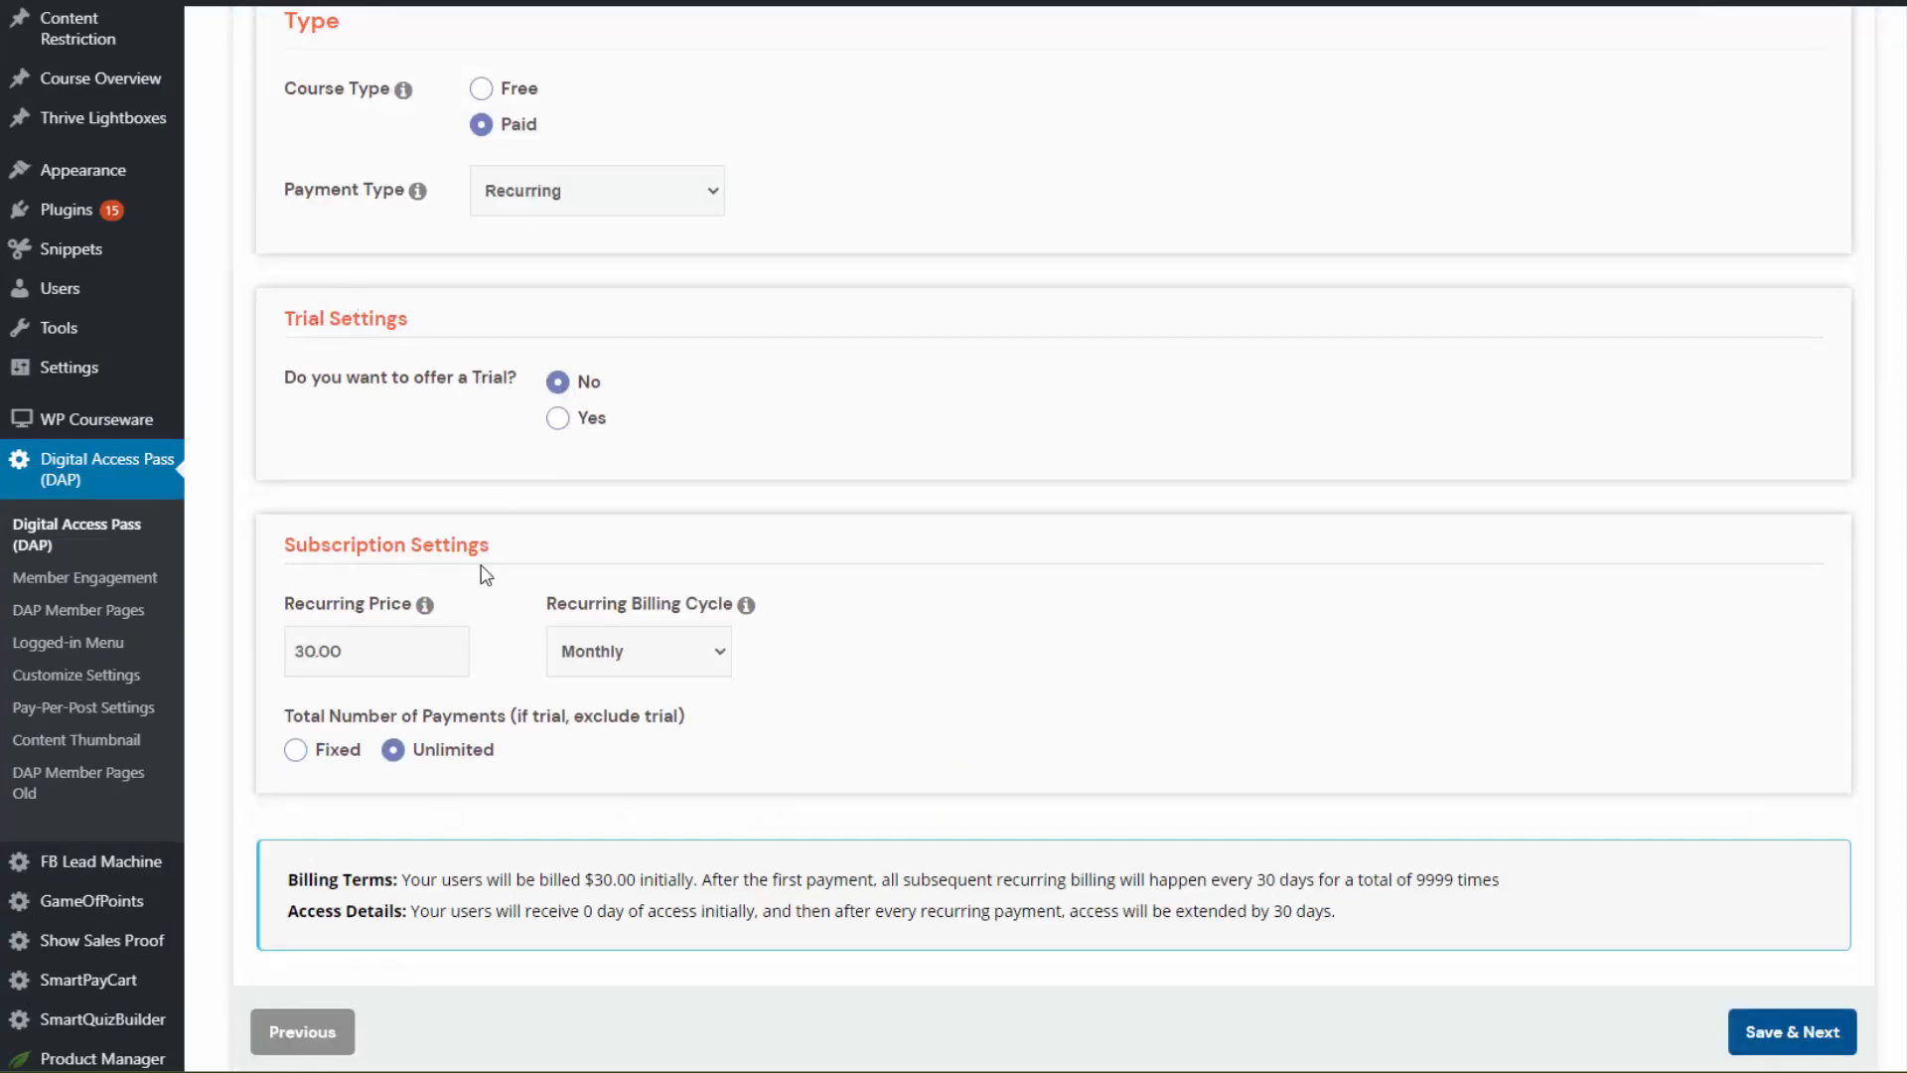
Configure a recurring price of 30.00 on a Custom 30-day billing cycle with Unlimited payments, and save the billing settings.
click(656, 633)
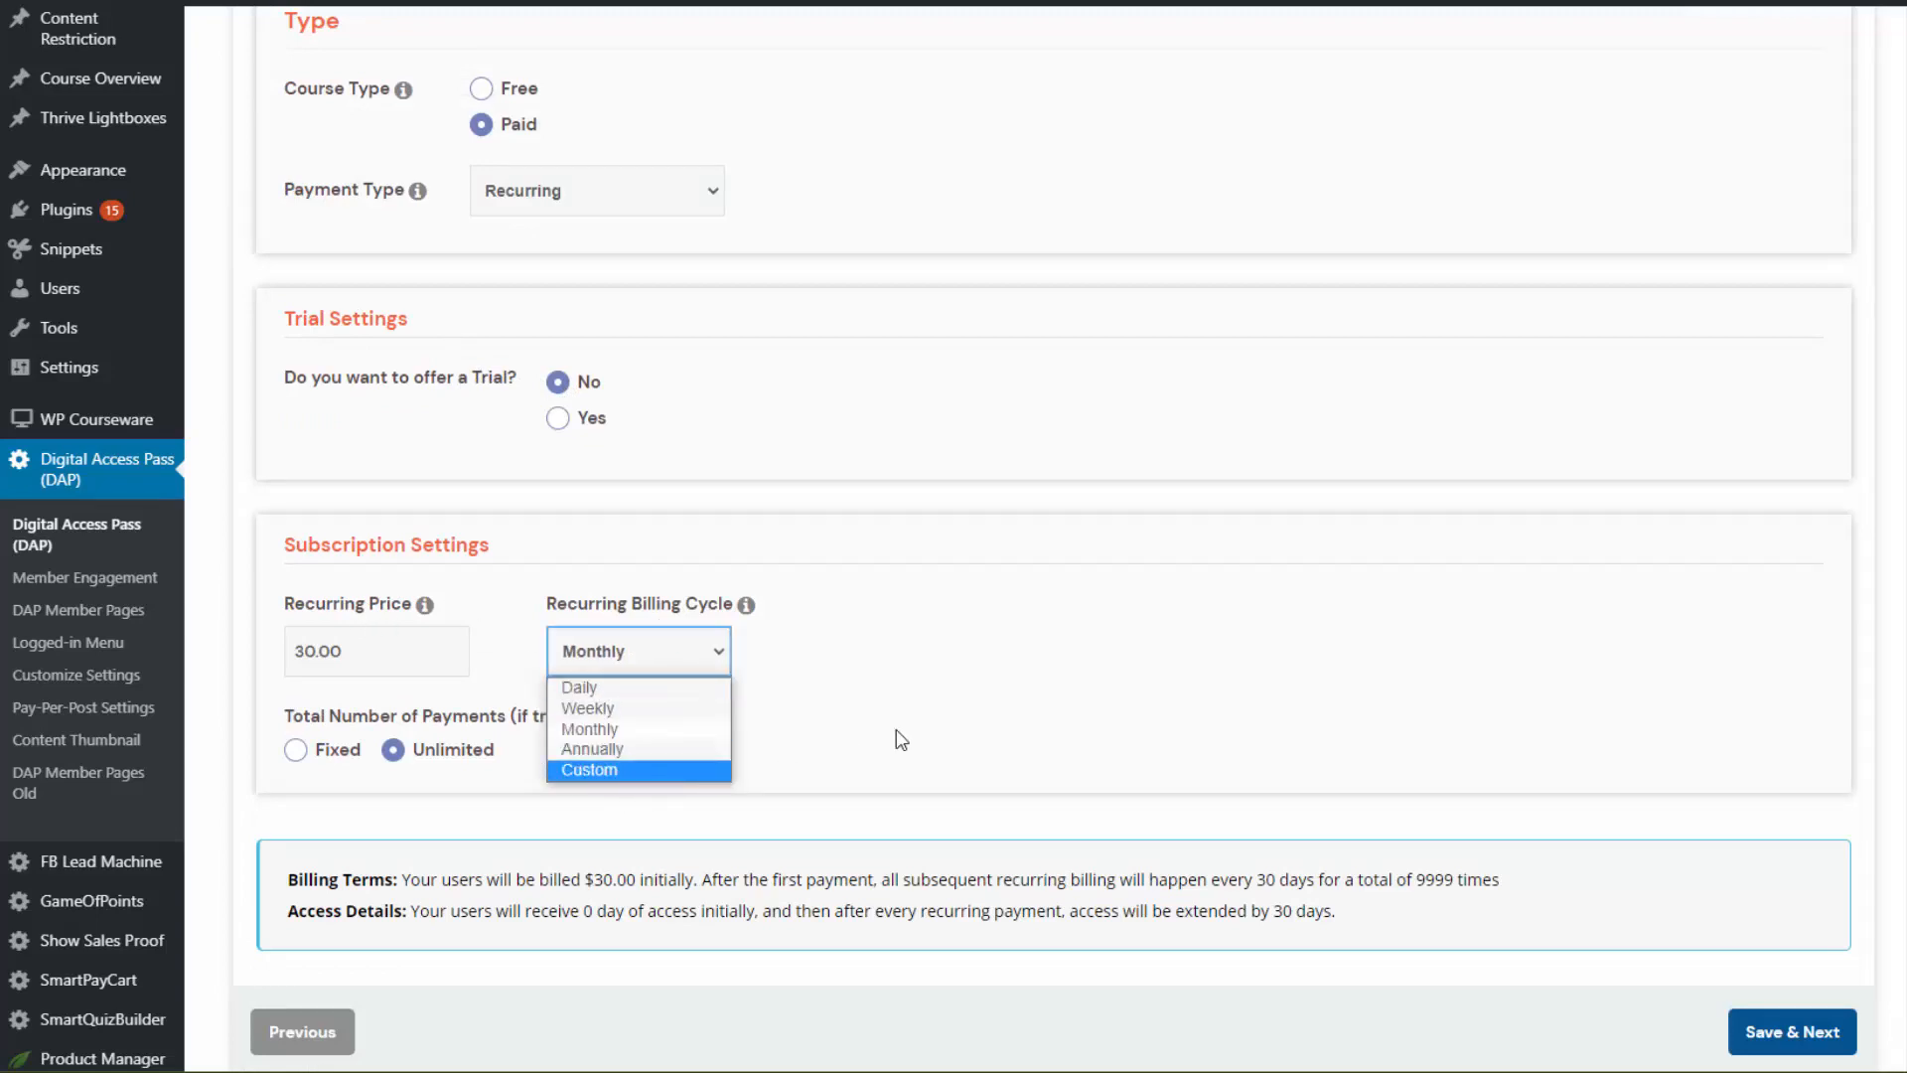
click(614, 771)
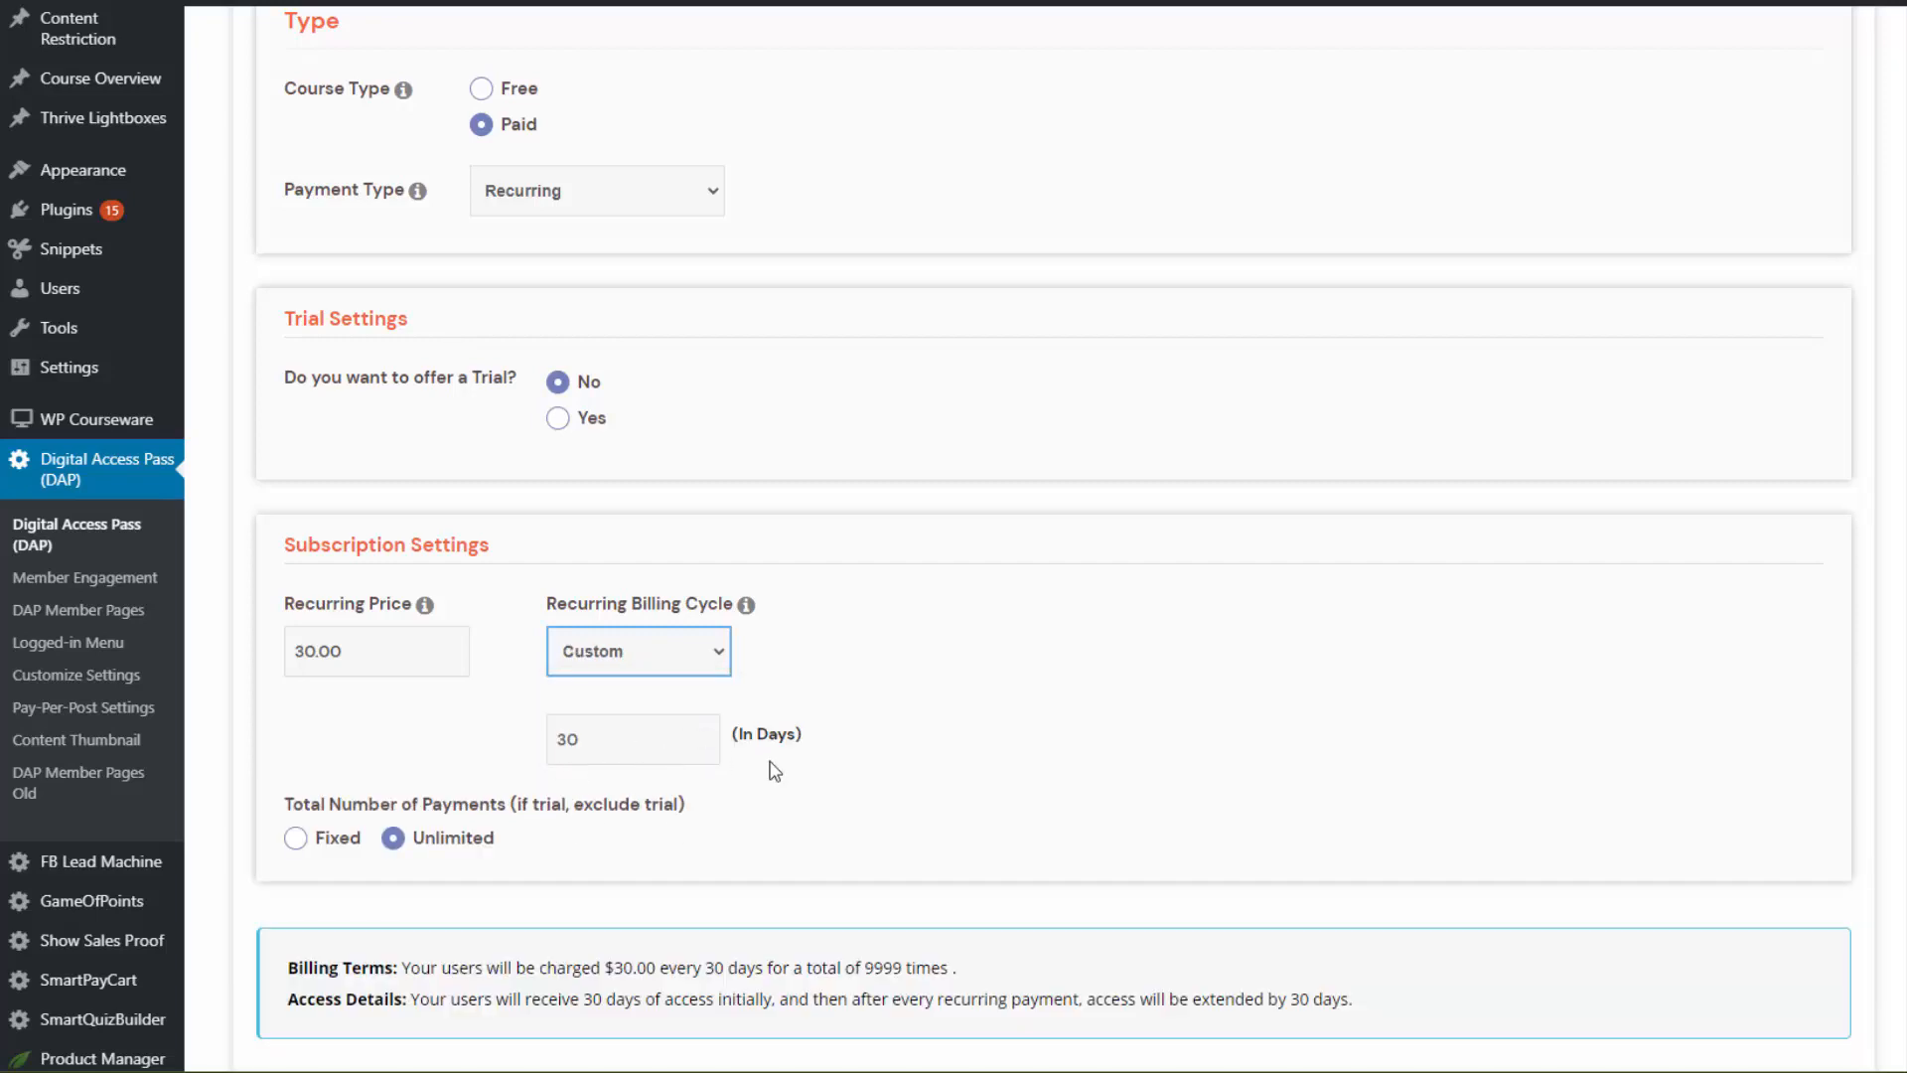
click(296, 839)
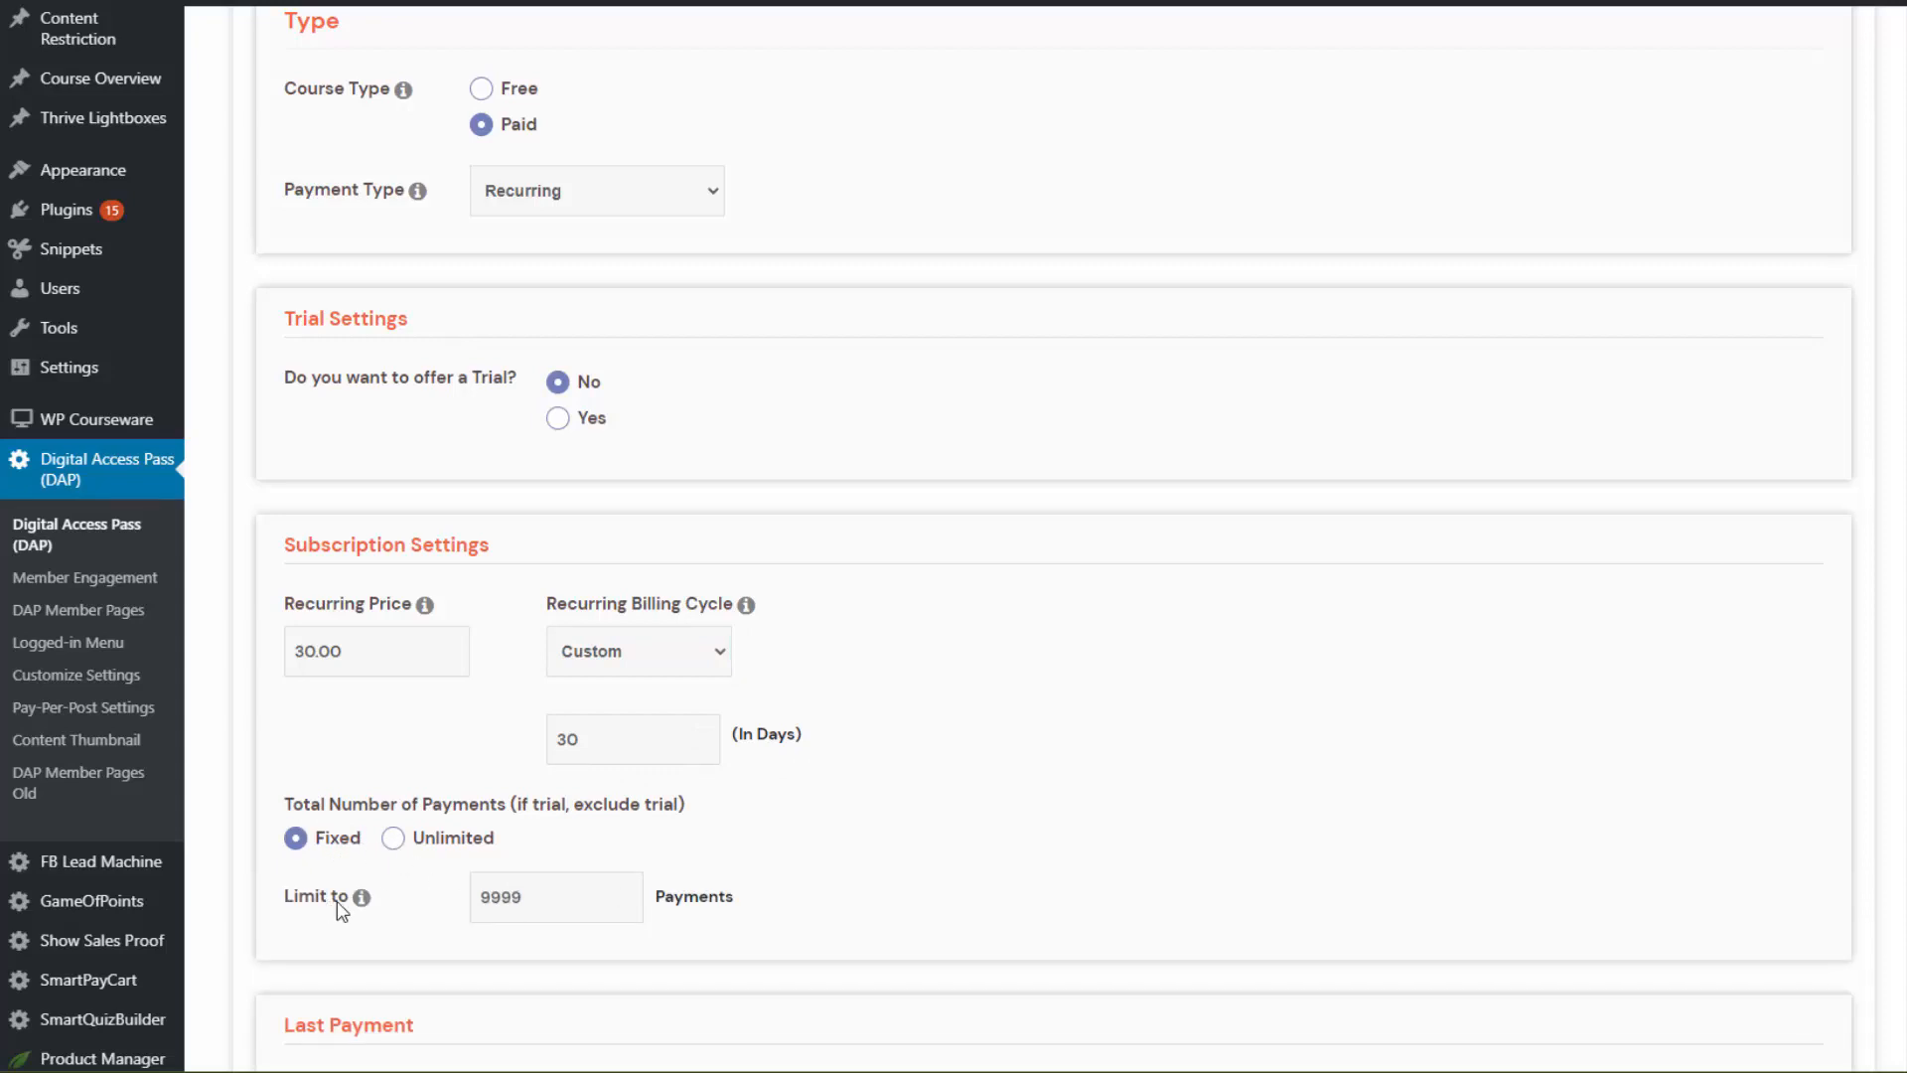
click(396, 840)
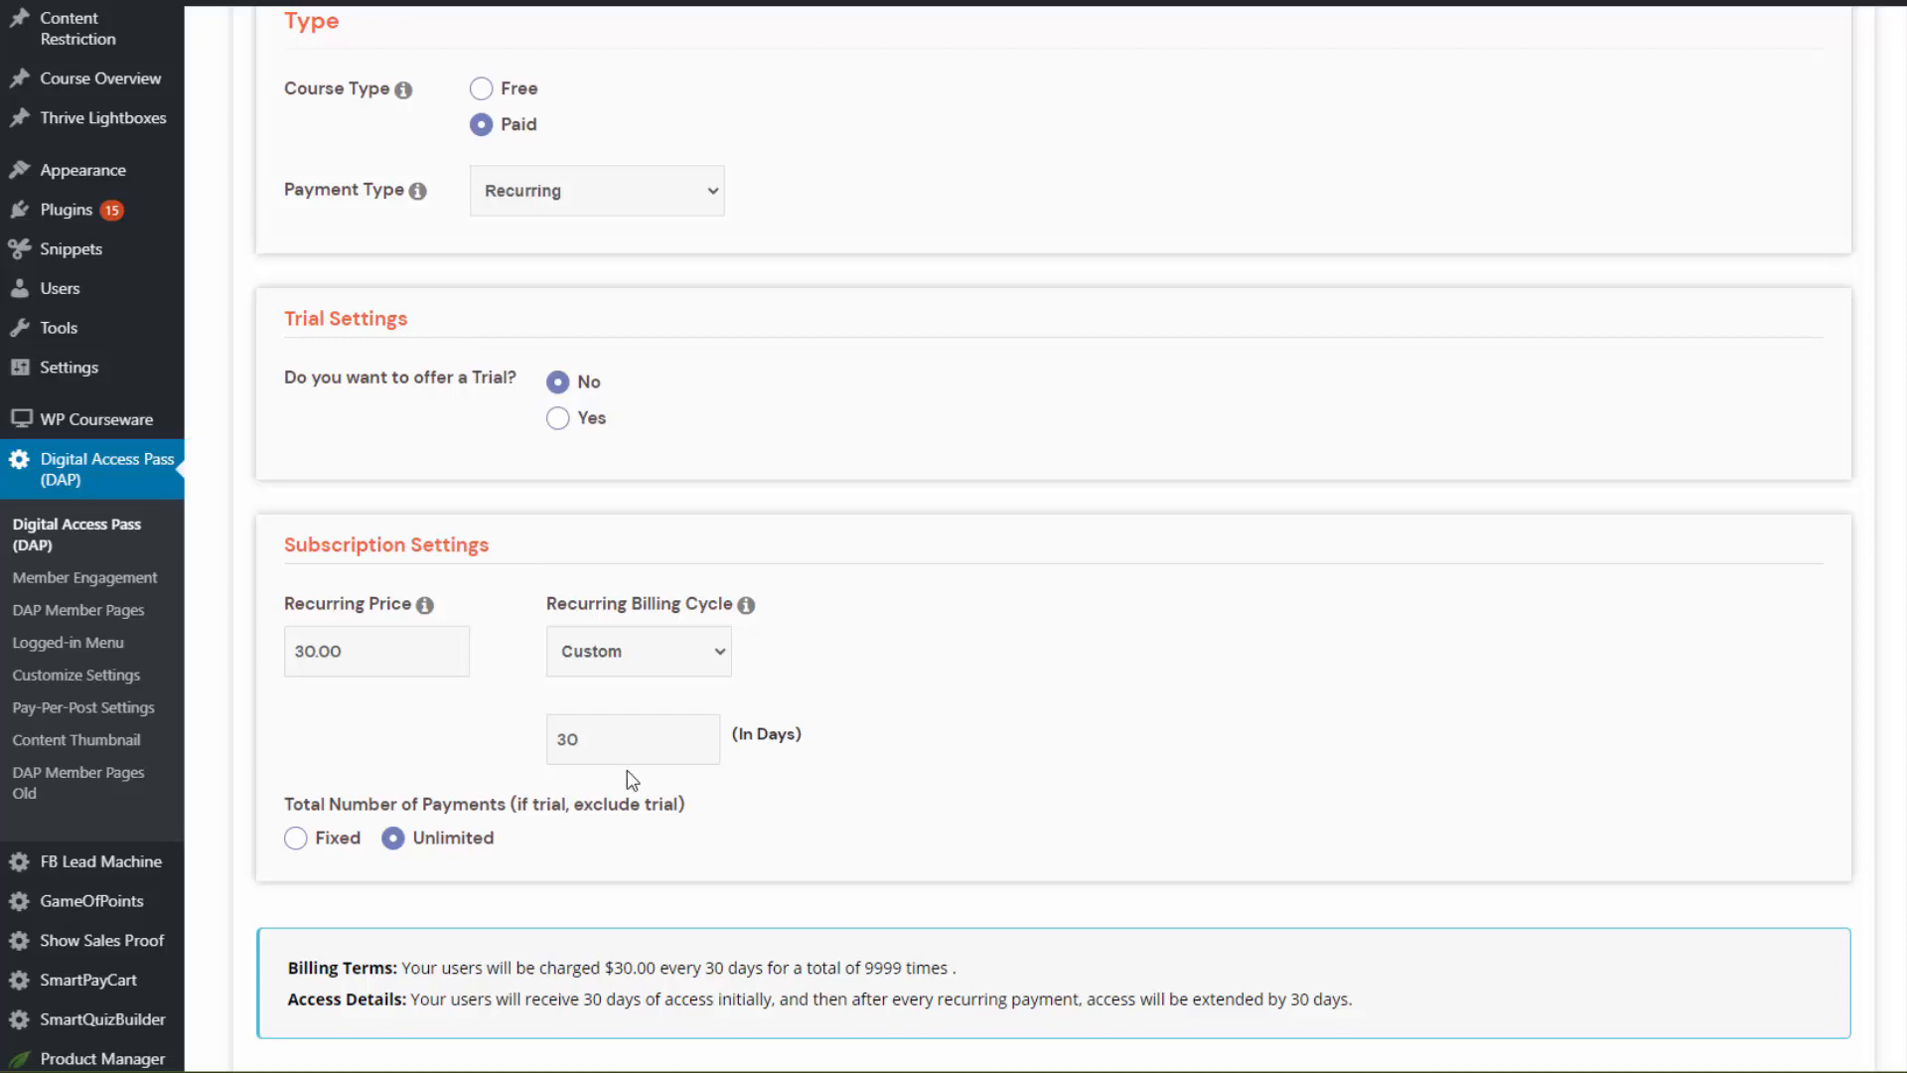
scroll(630, 779, up, 4)
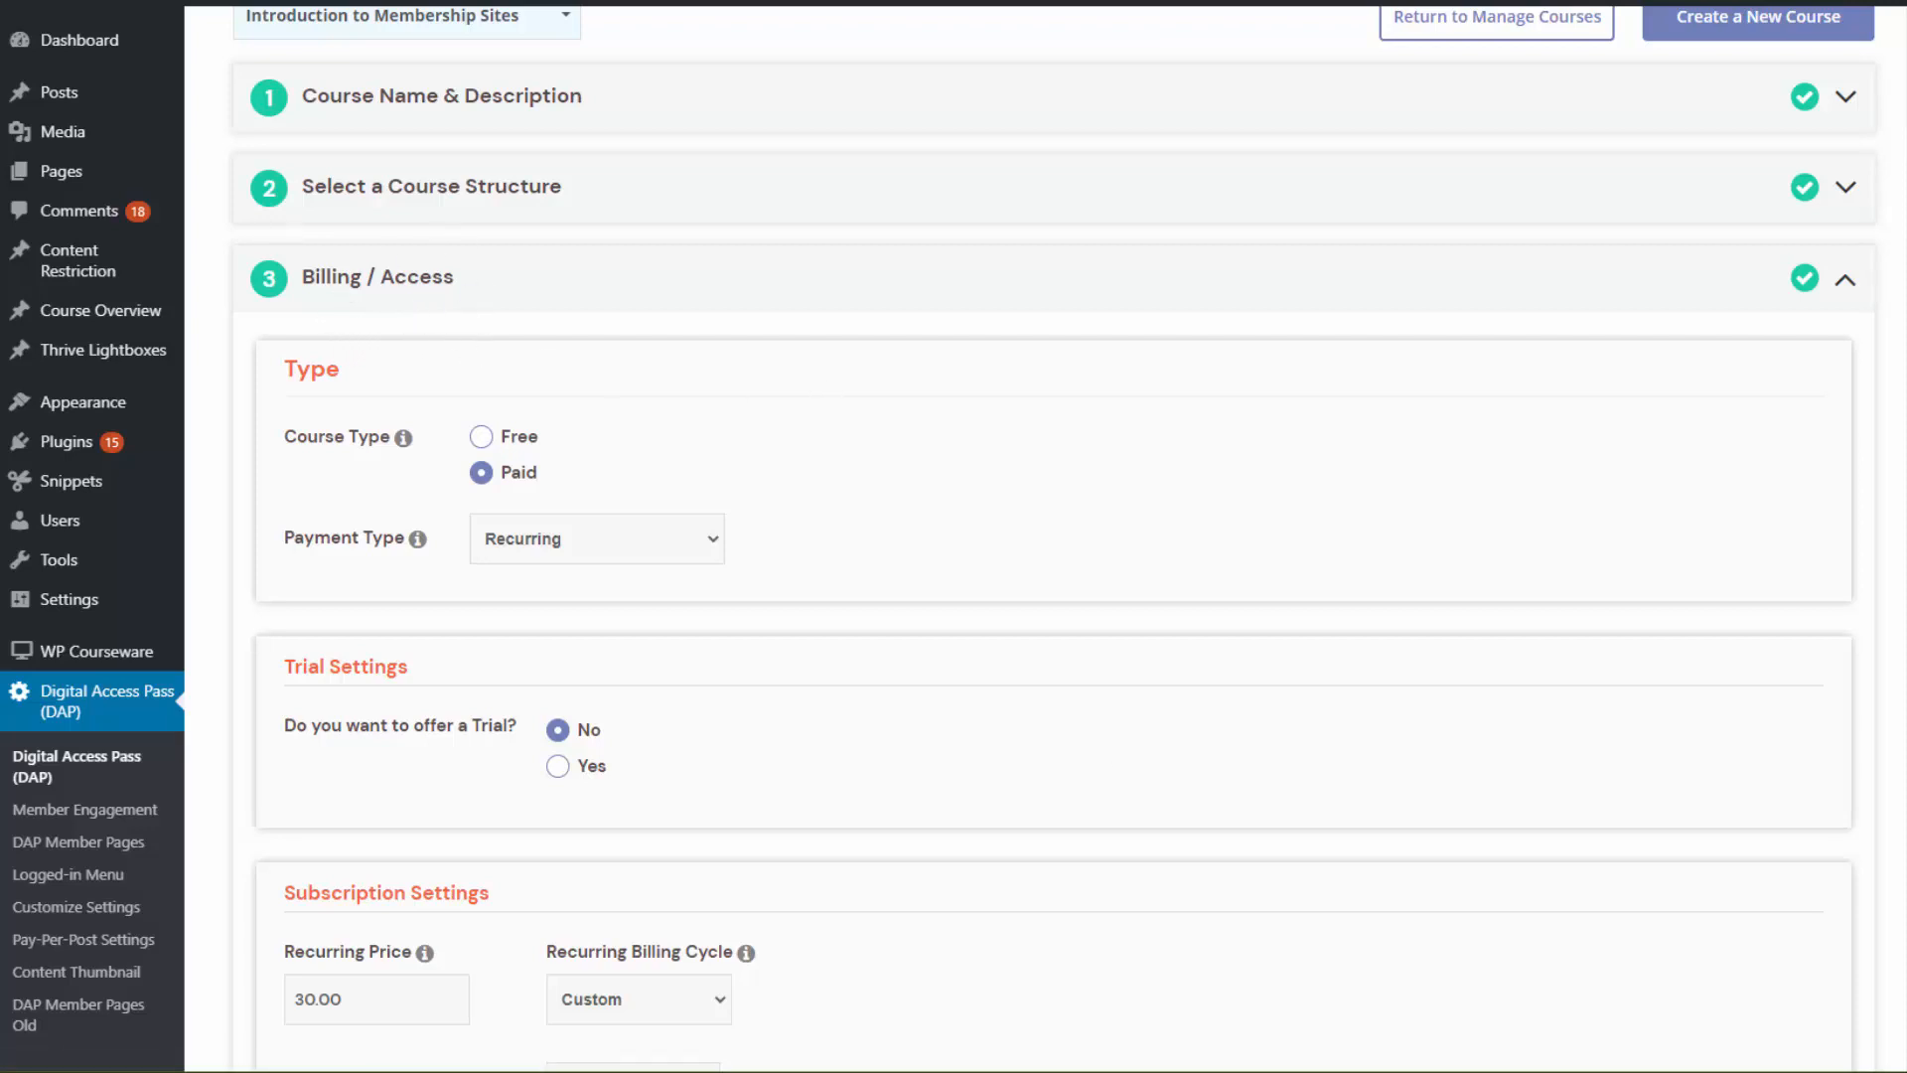
scroll(1456, 613, down, 5)
click(1796, 840)
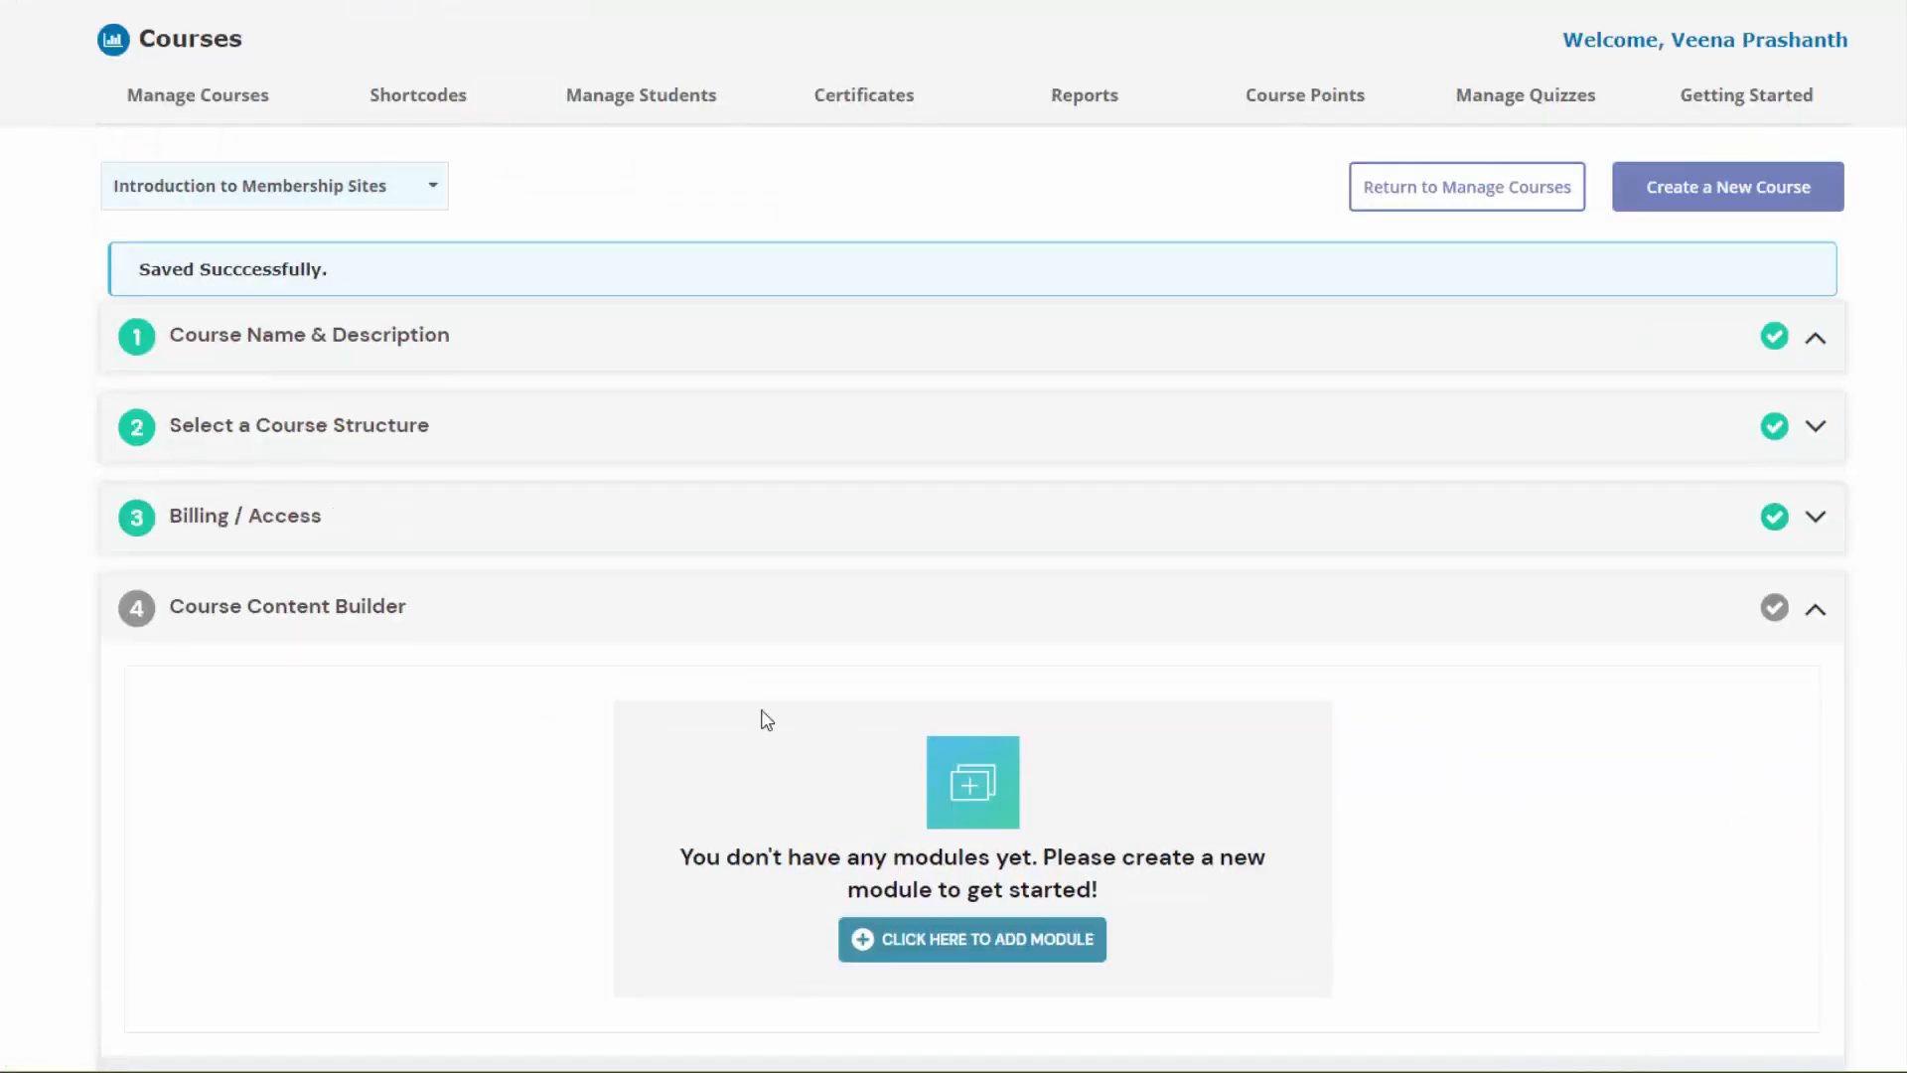
Add a module to the course with Module 1 as both its name and description, and save it.
scroll(767, 720, down, 1)
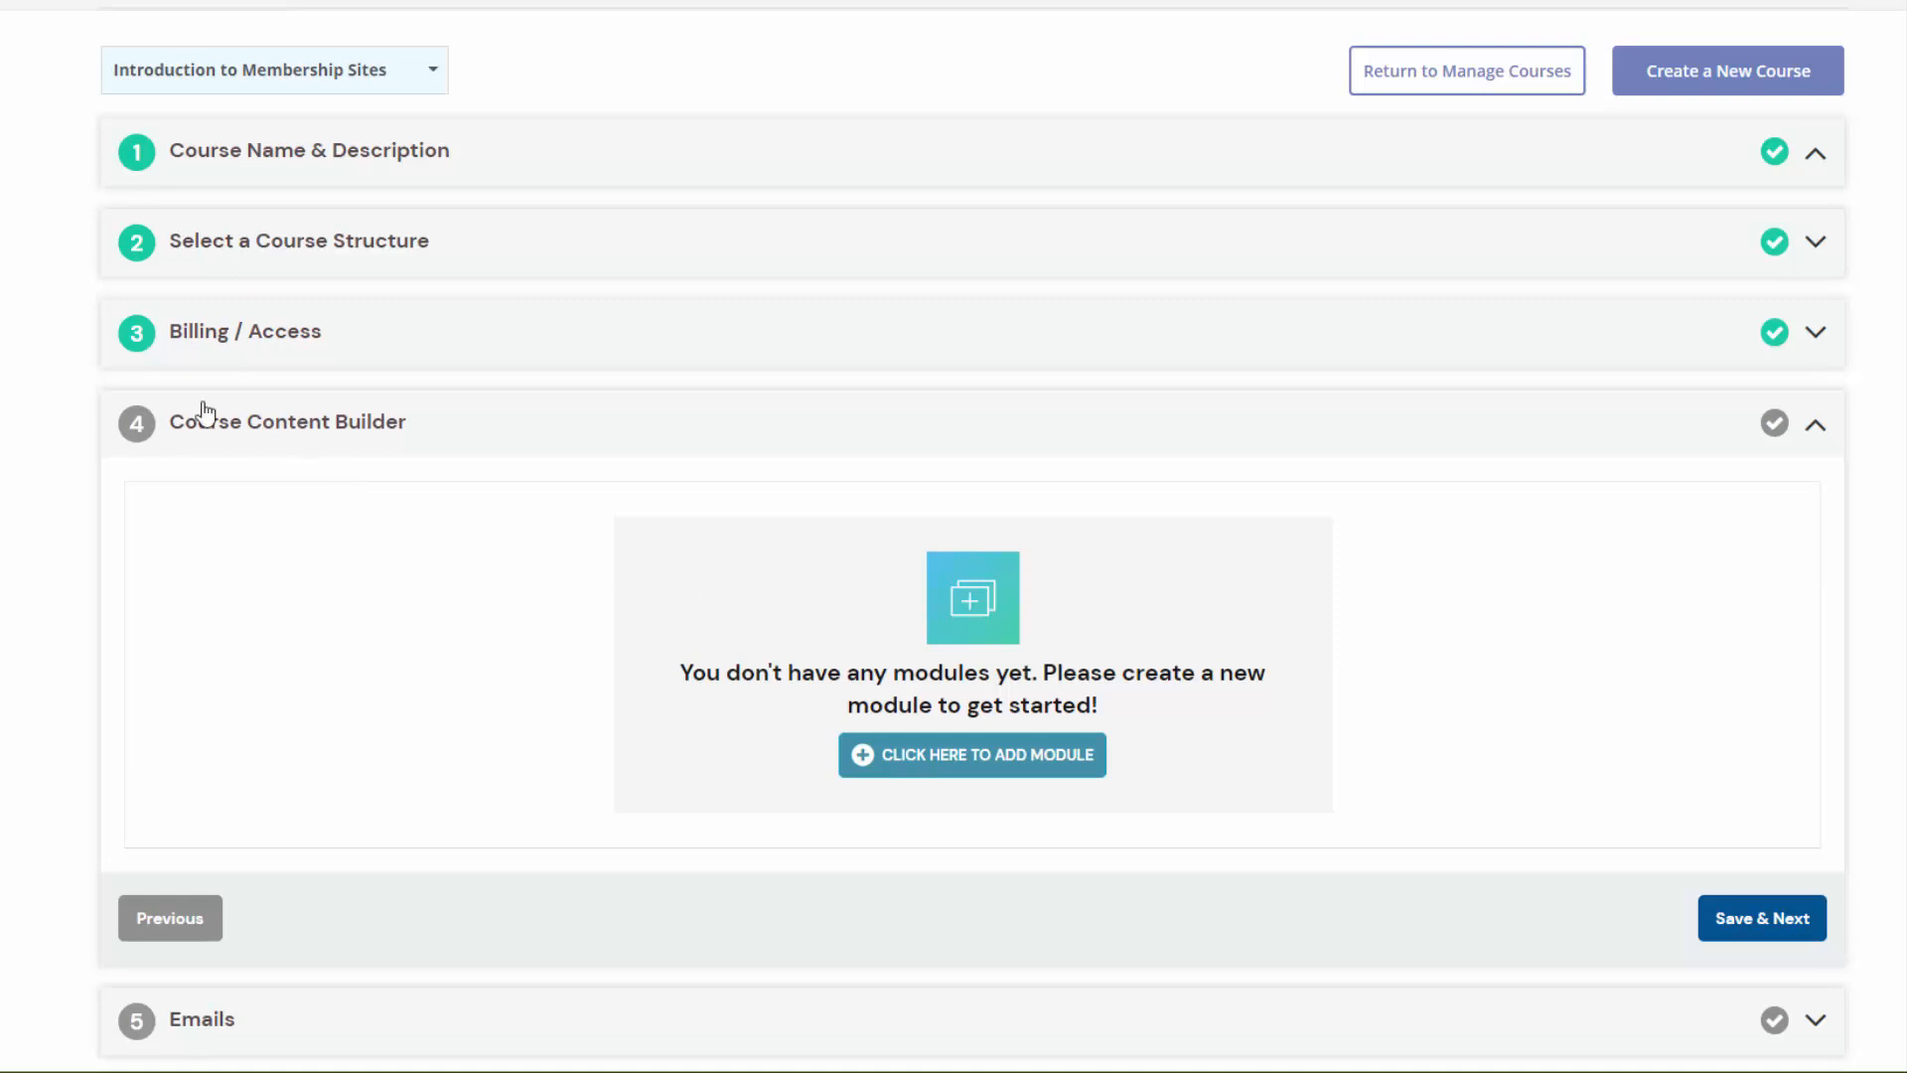
click(983, 753)
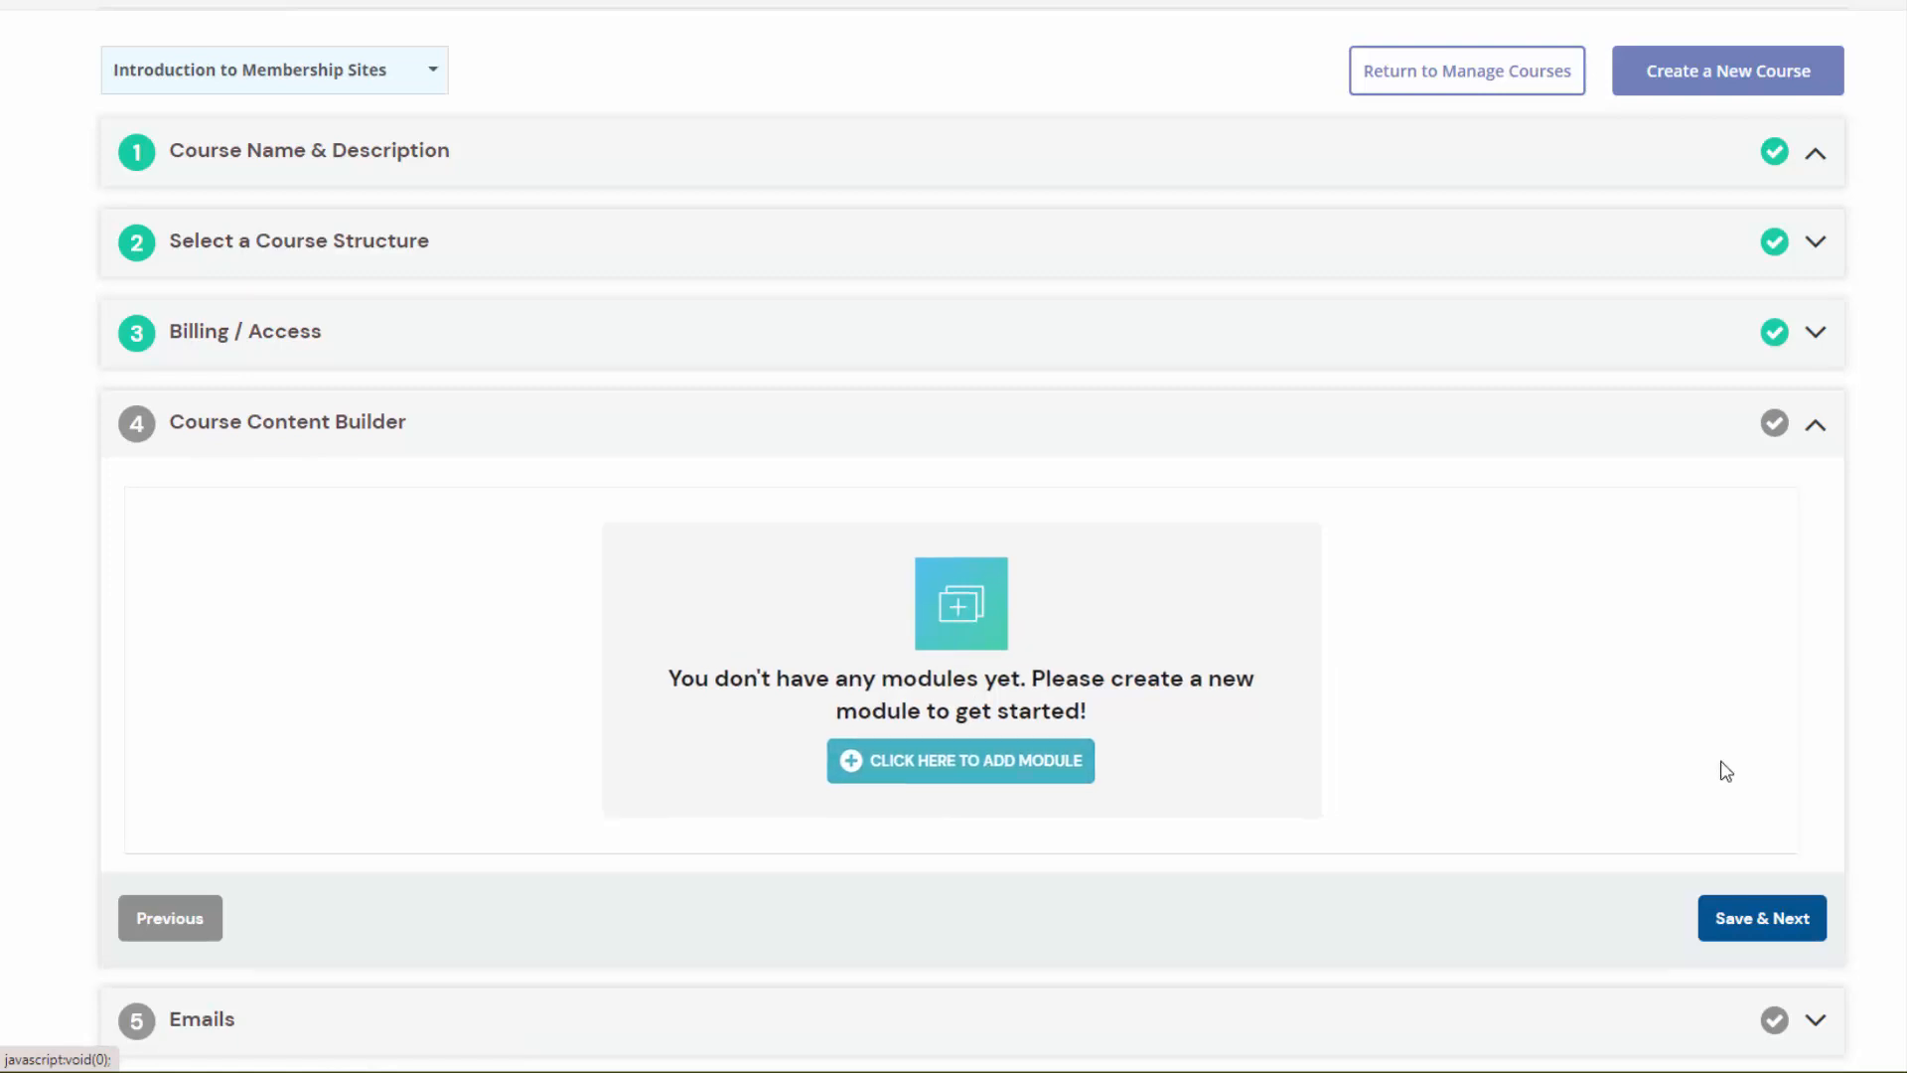
scroll(520, 609, up, 2)
click(477, 689)
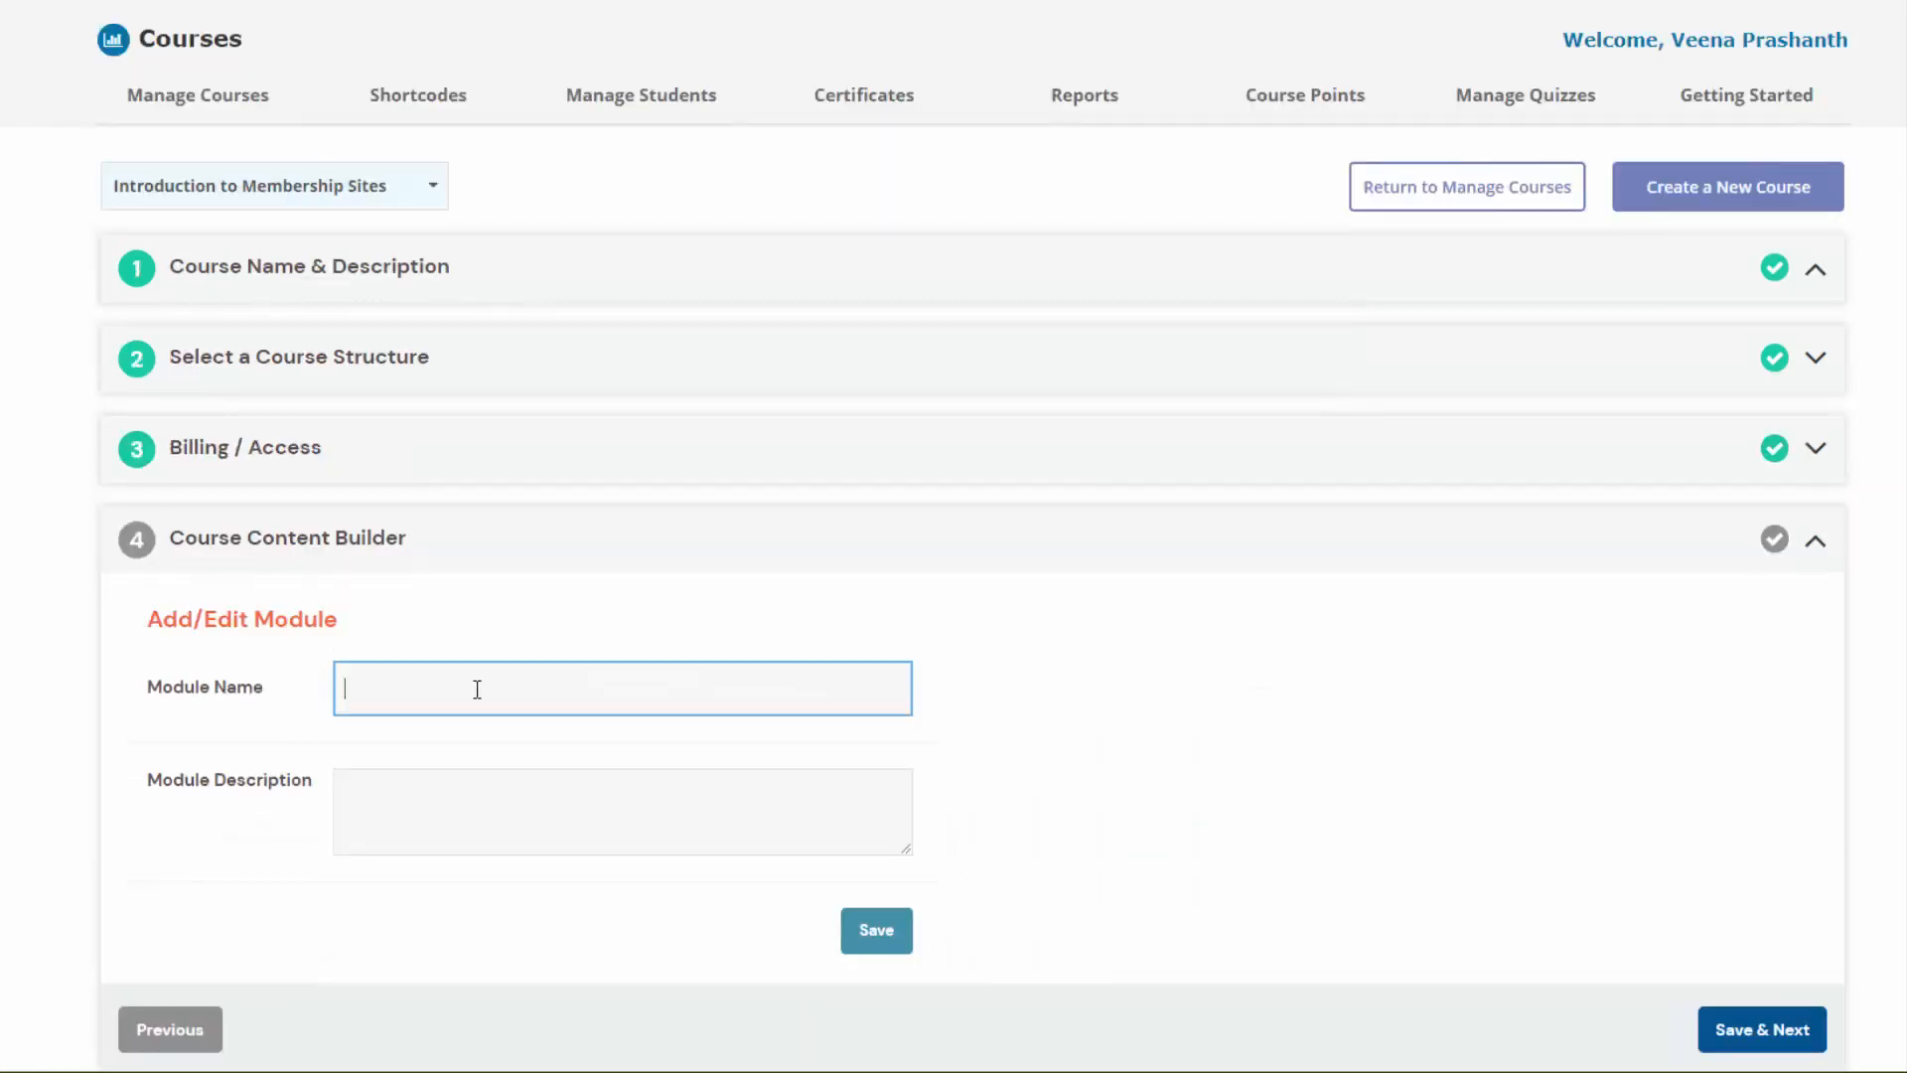
text(Modu)
drag(477, 689, 346, 690)
key(ctrl+c)
click(477, 810)
key(ctrl+v)
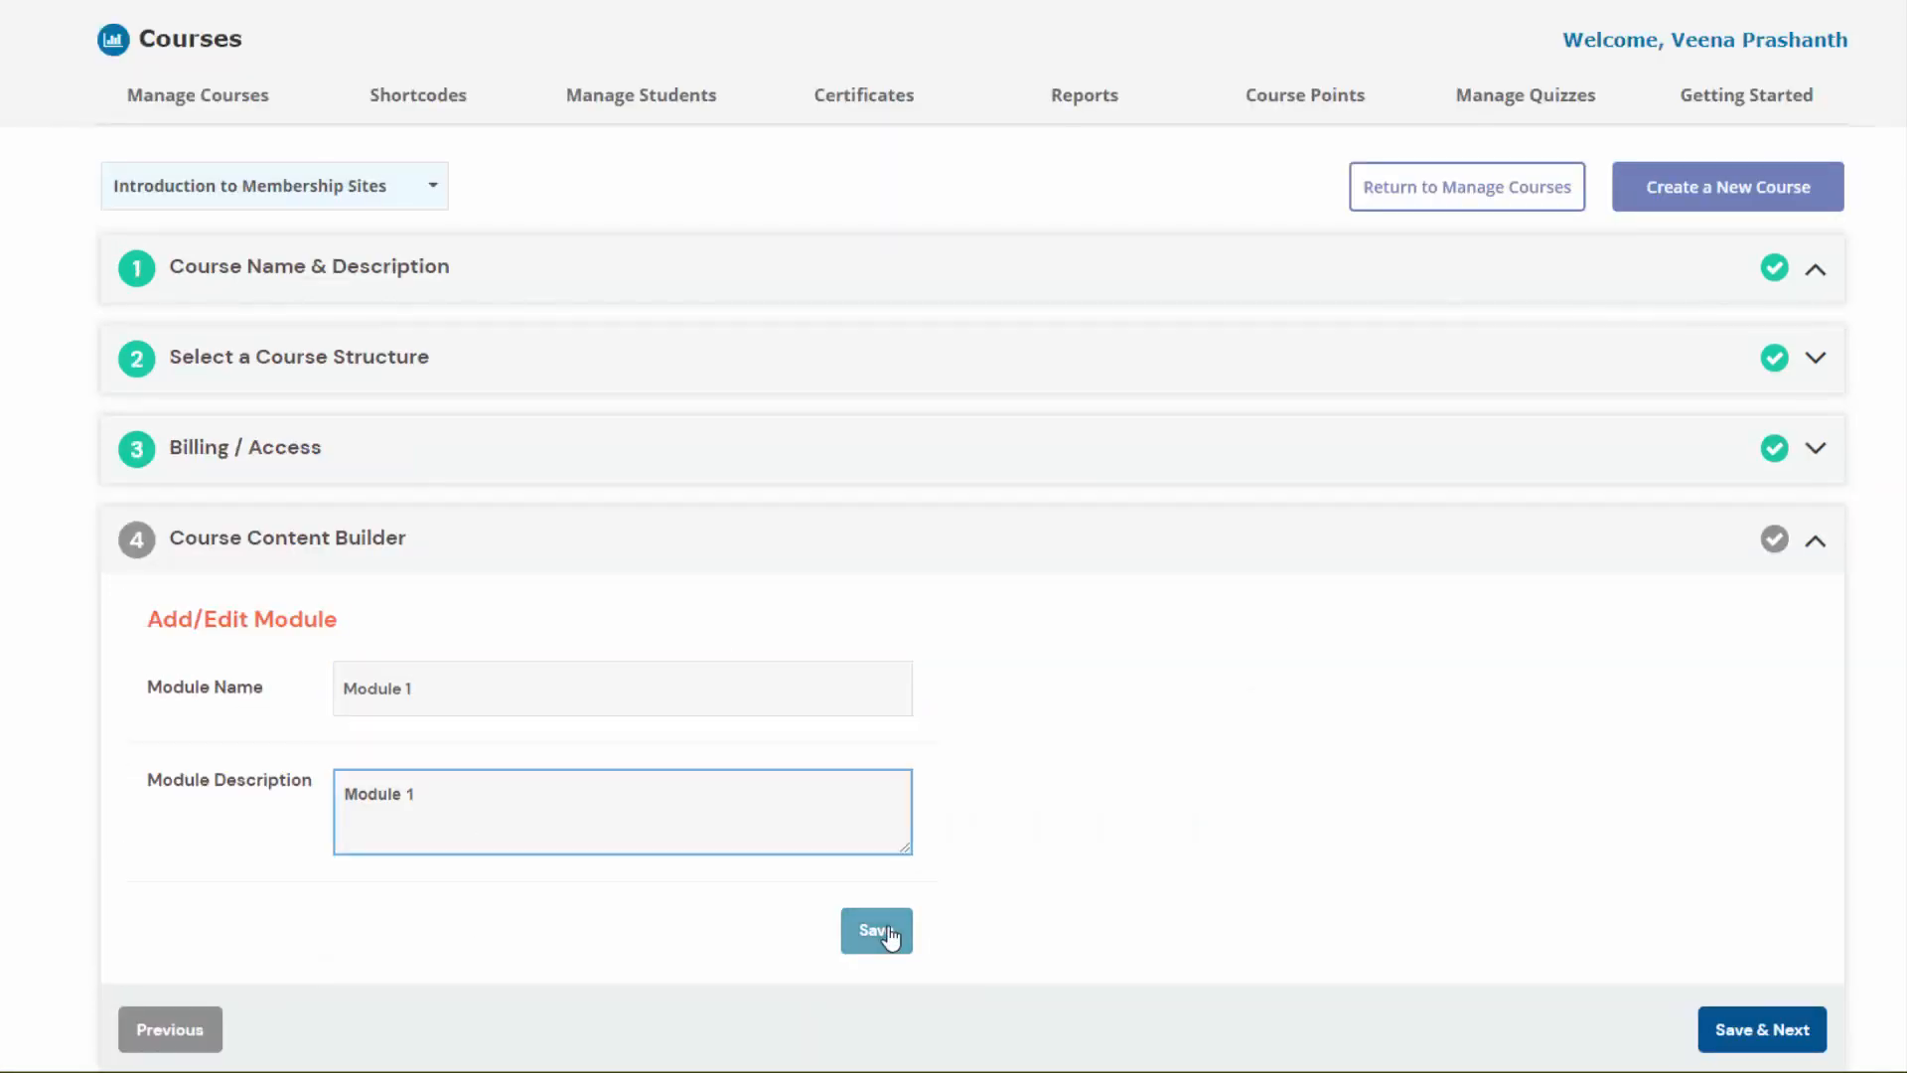
click(887, 936)
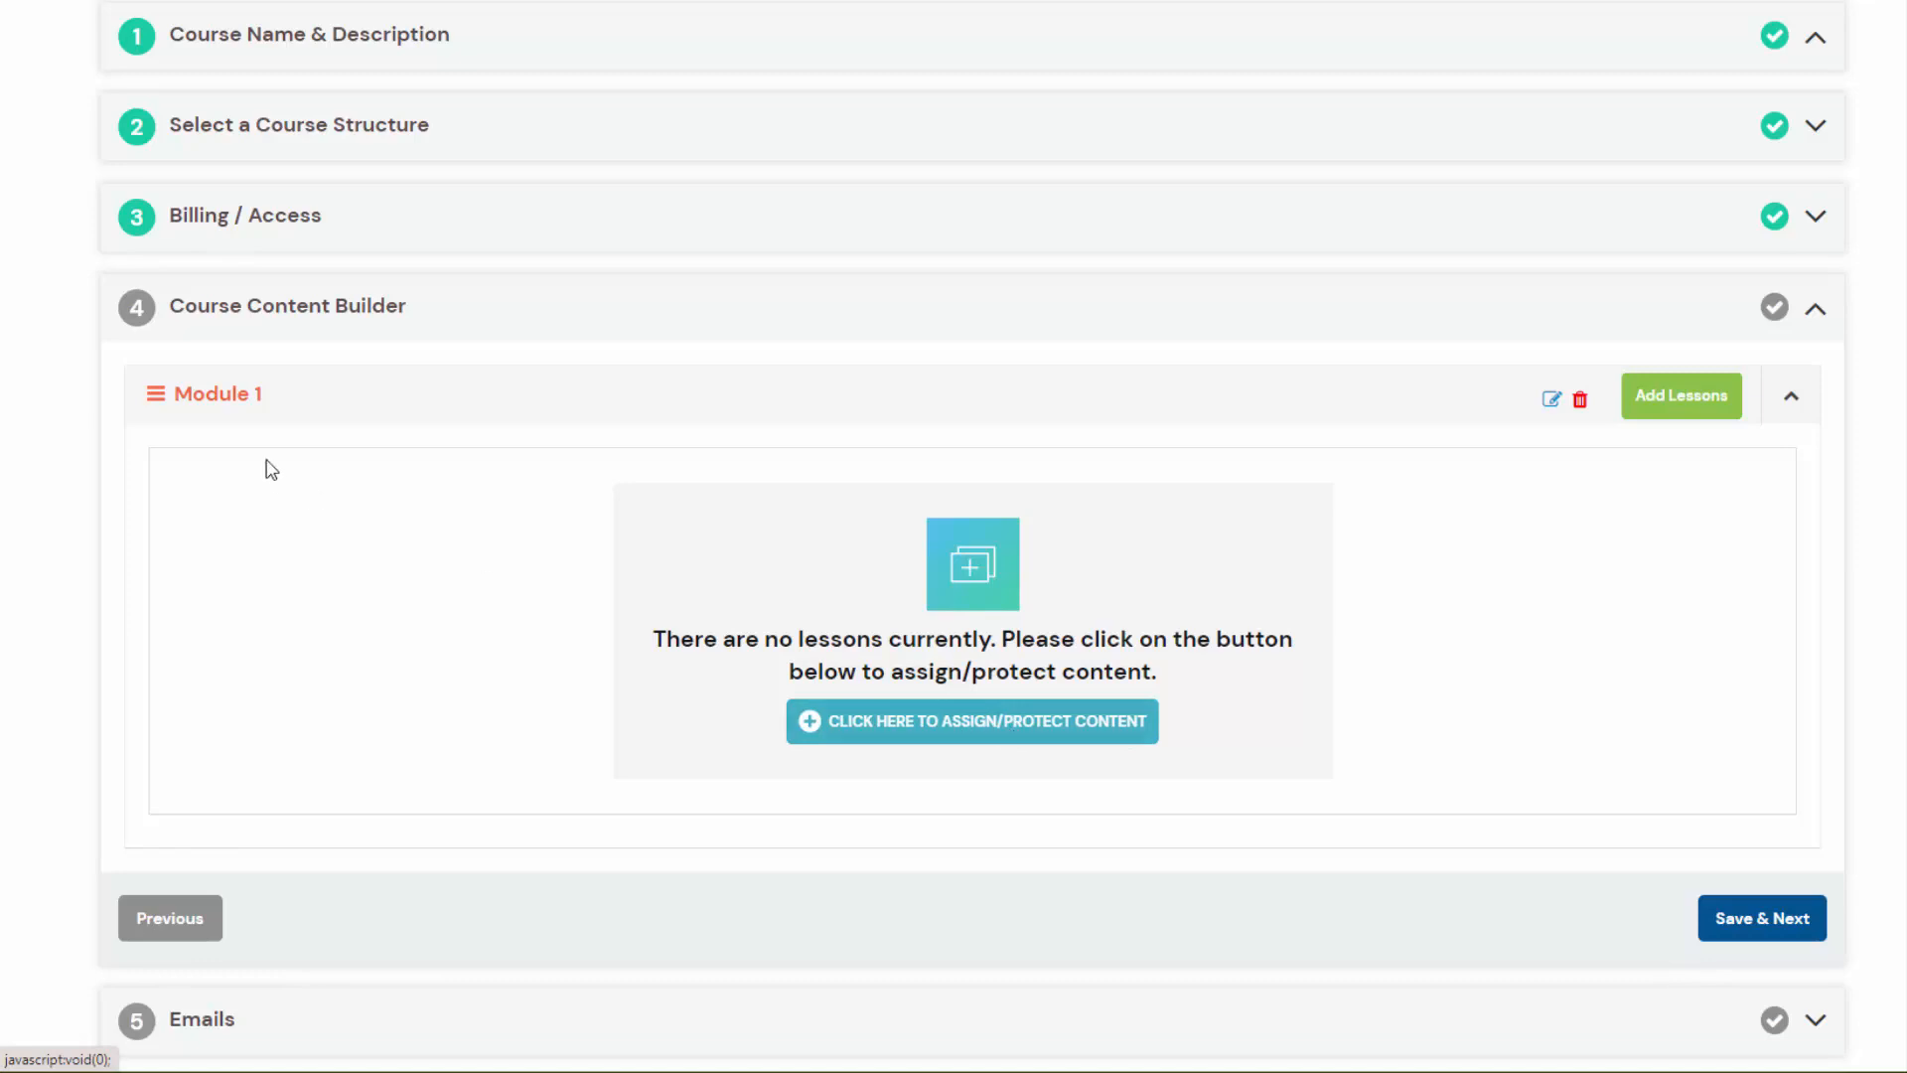
Assign the existing lessons /testlesson1/ through /testlesson7/ to Module 1 and save the selection.
click(874, 736)
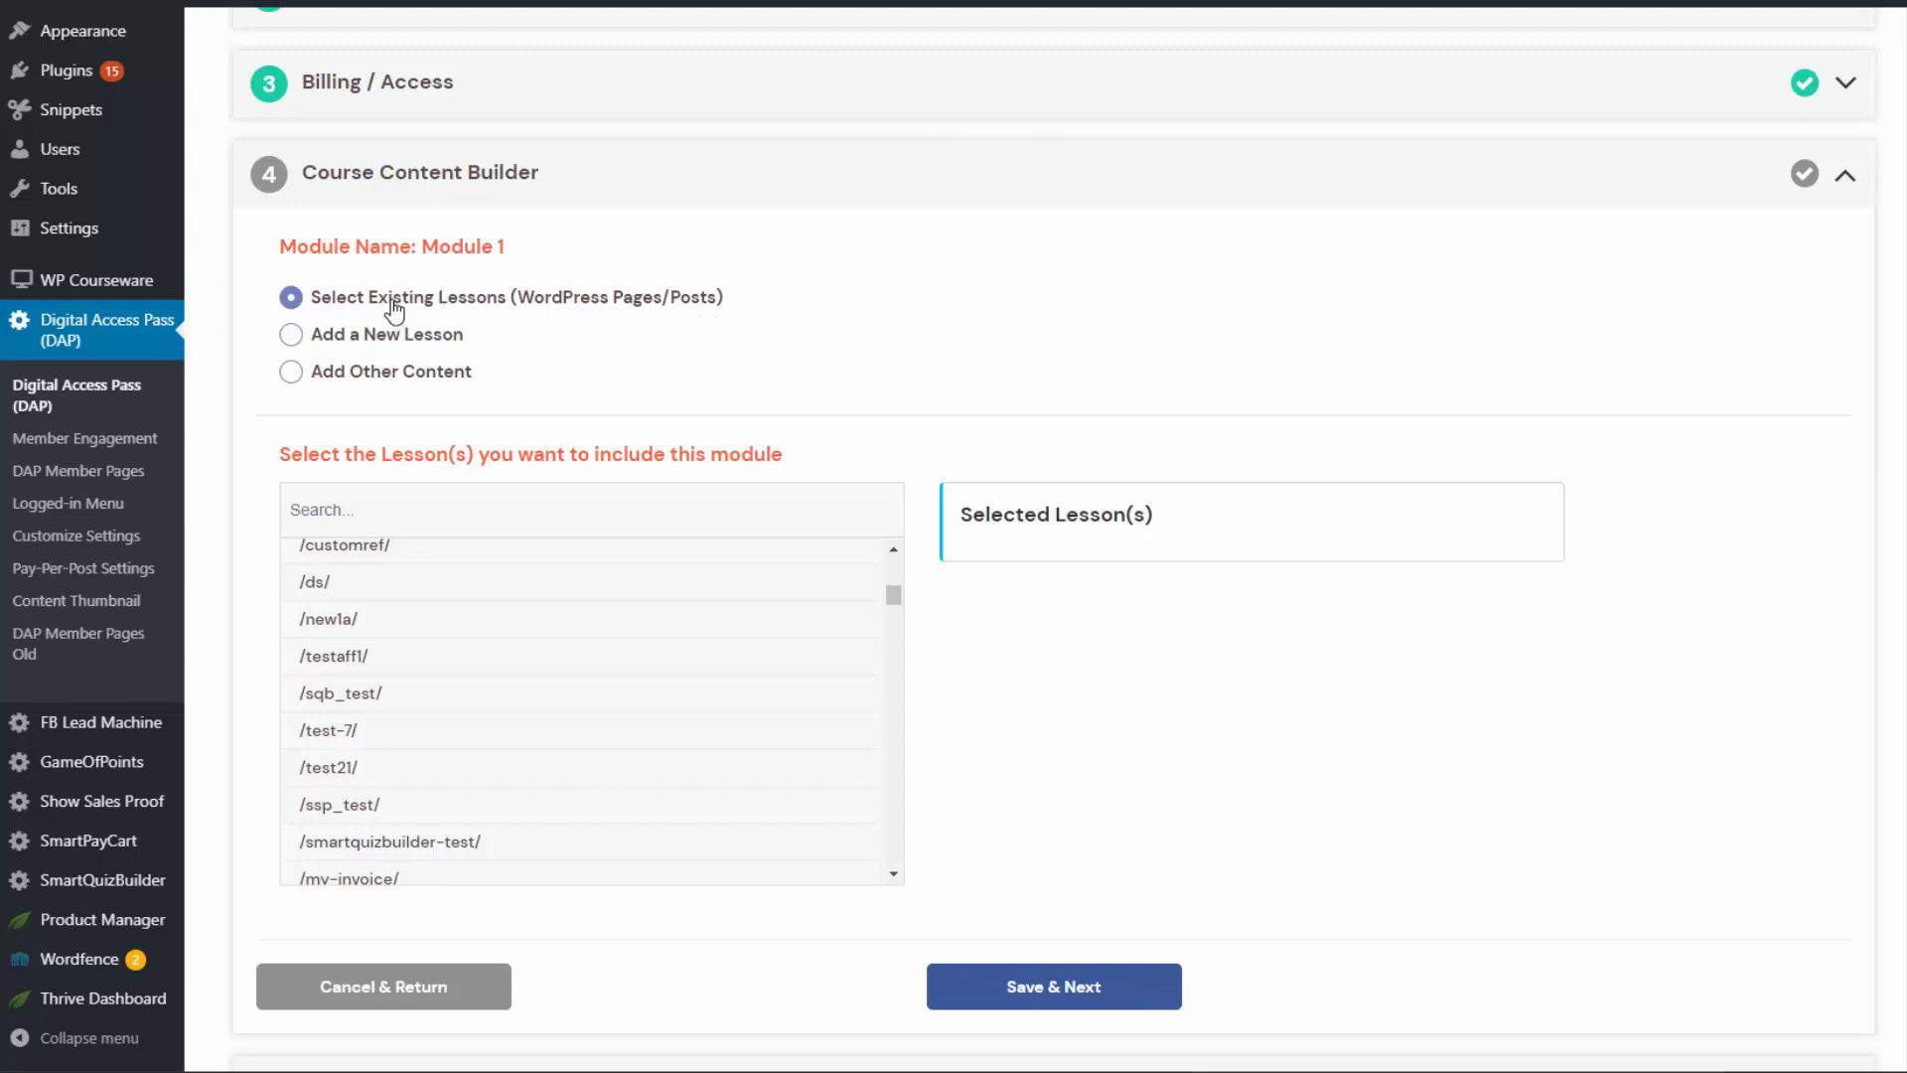
scroll(364, 439, down, 1)
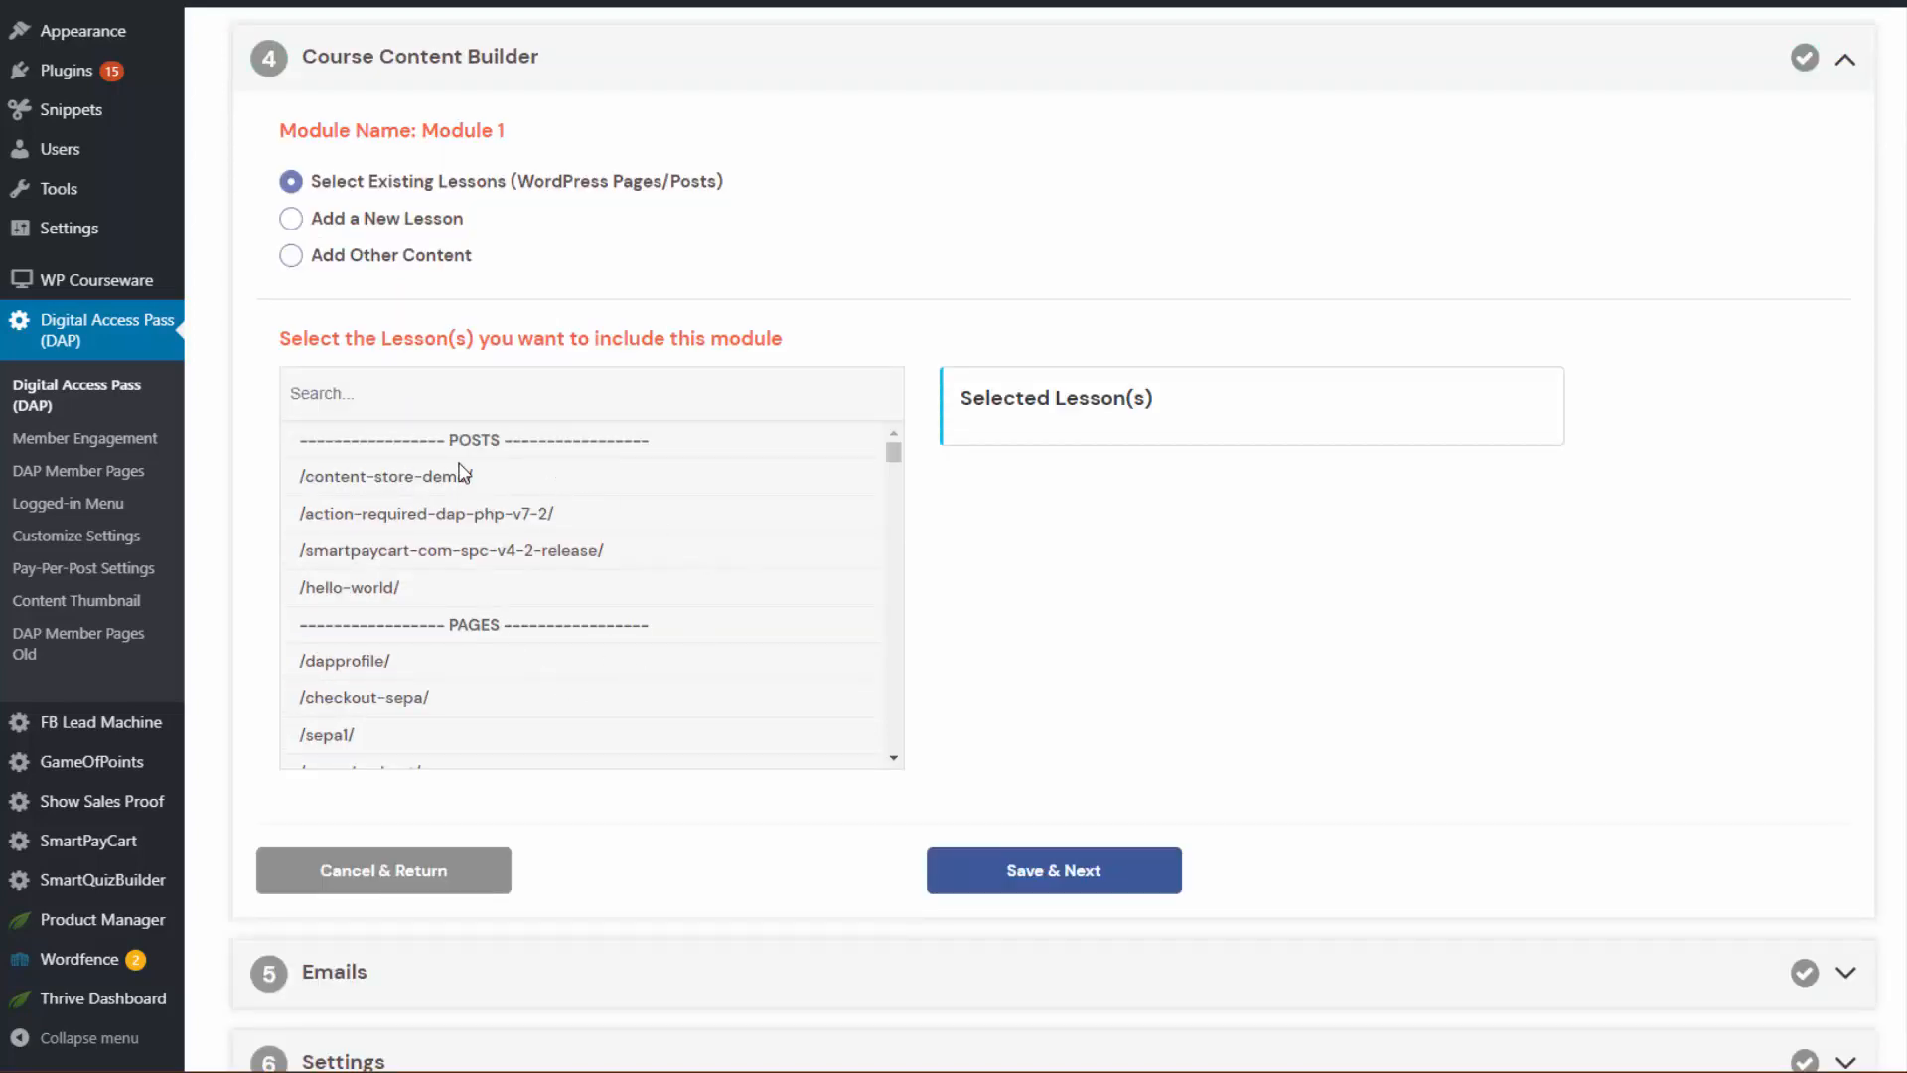
click(391, 405)
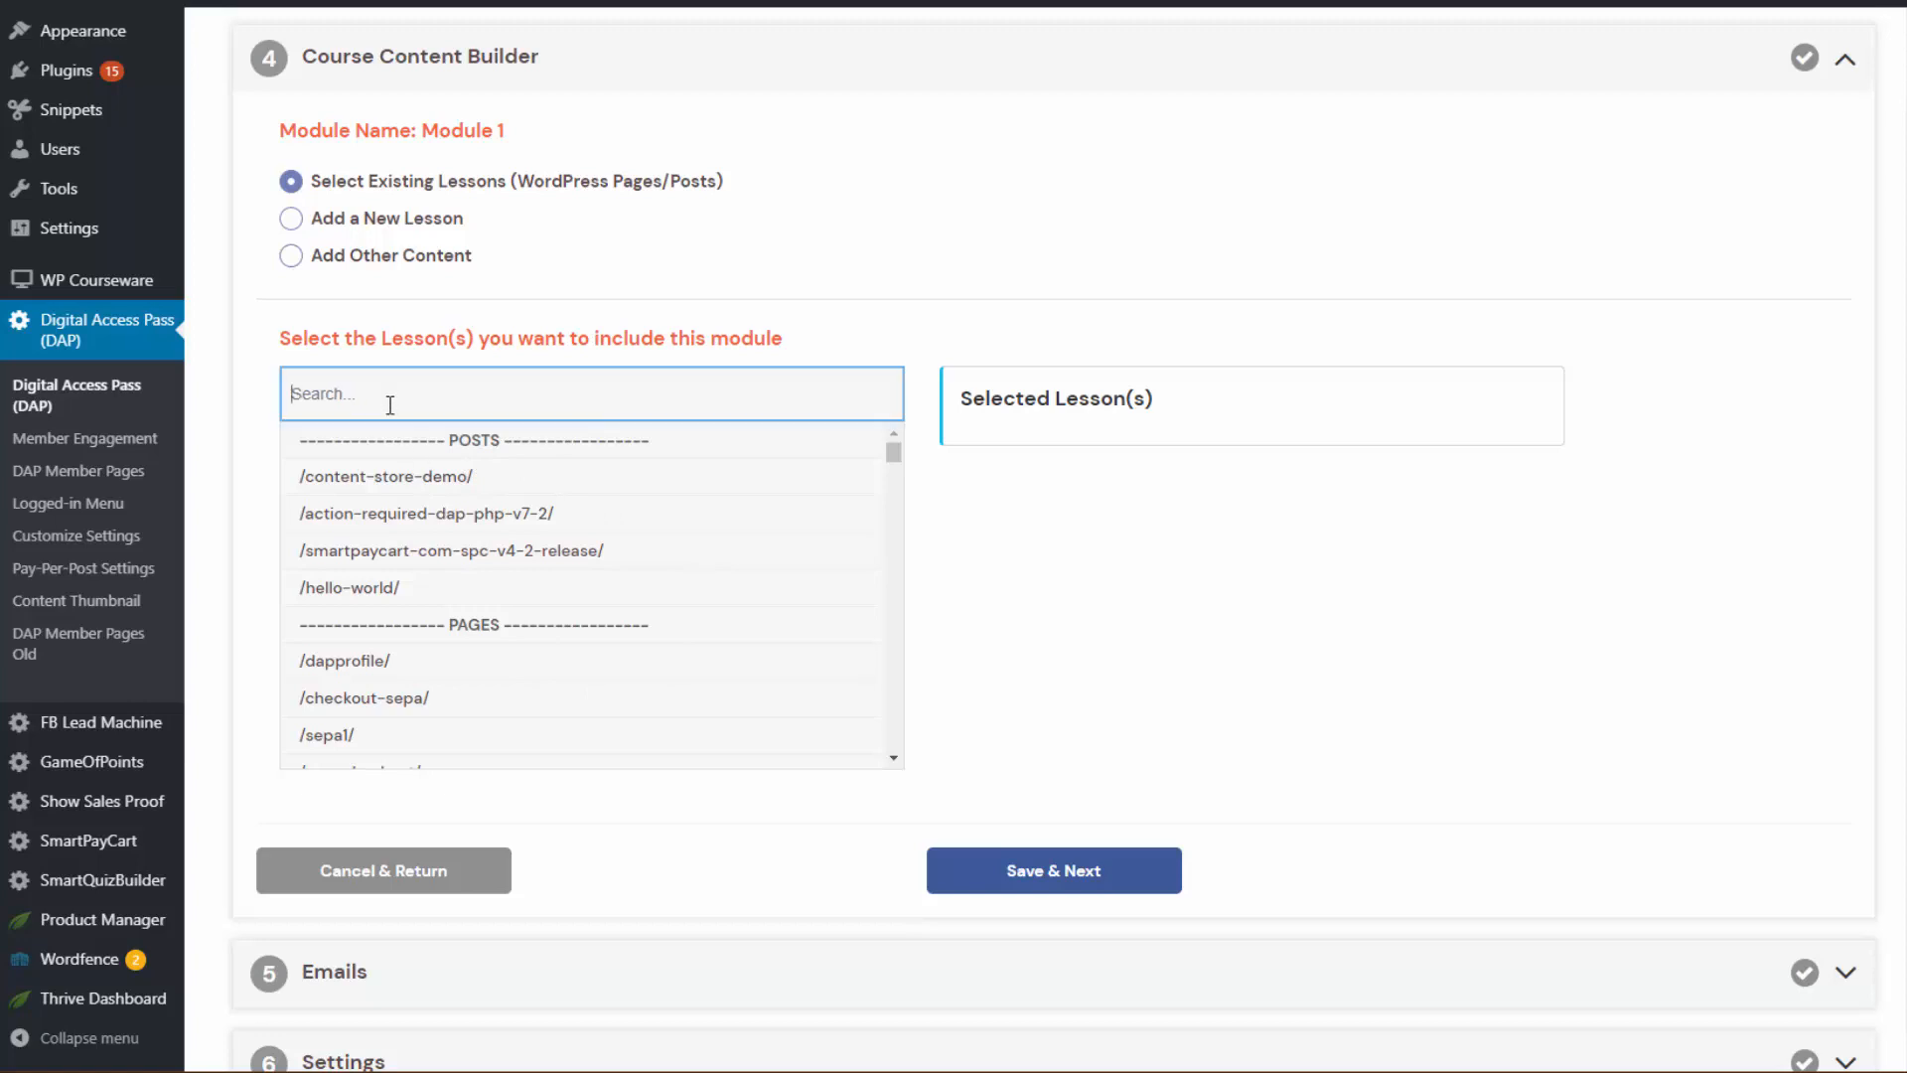
drag(893, 450, 893, 509)
drag(480, 680, 1086, 468)
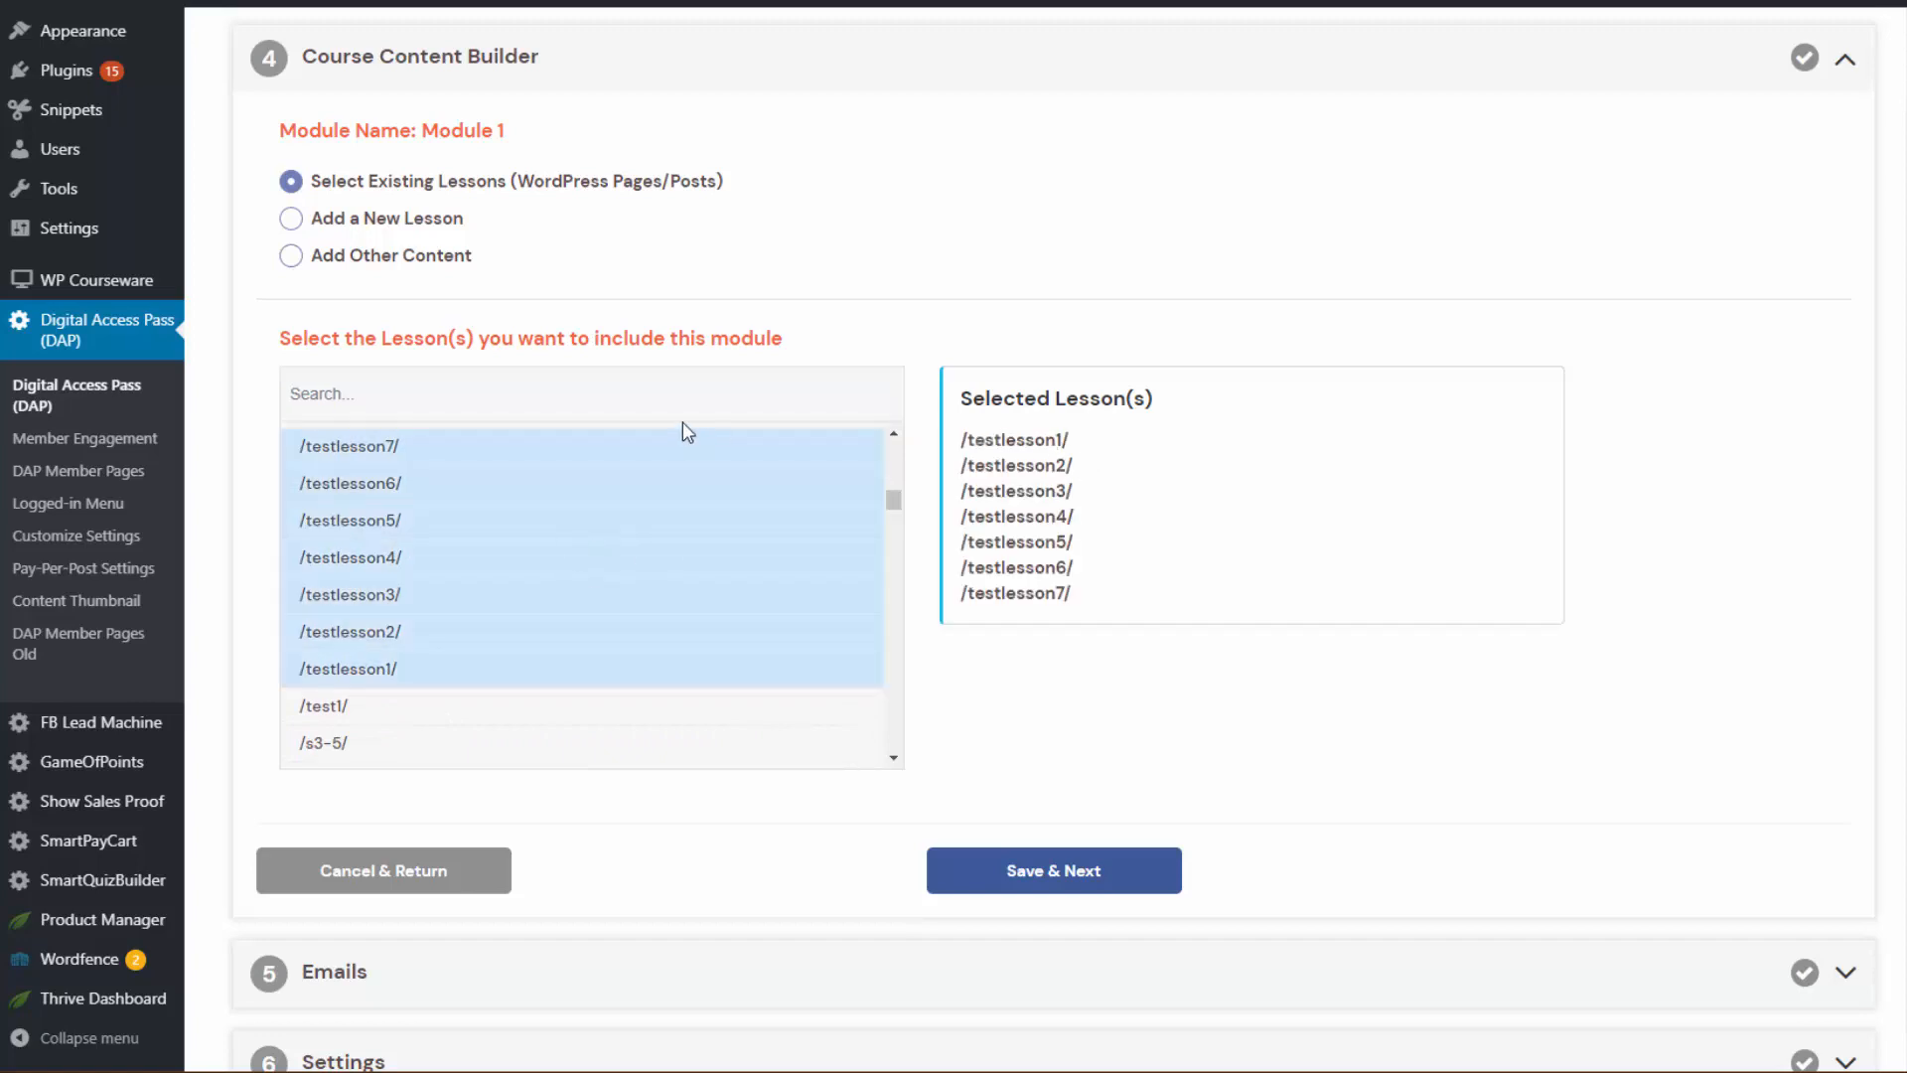
click(1049, 876)
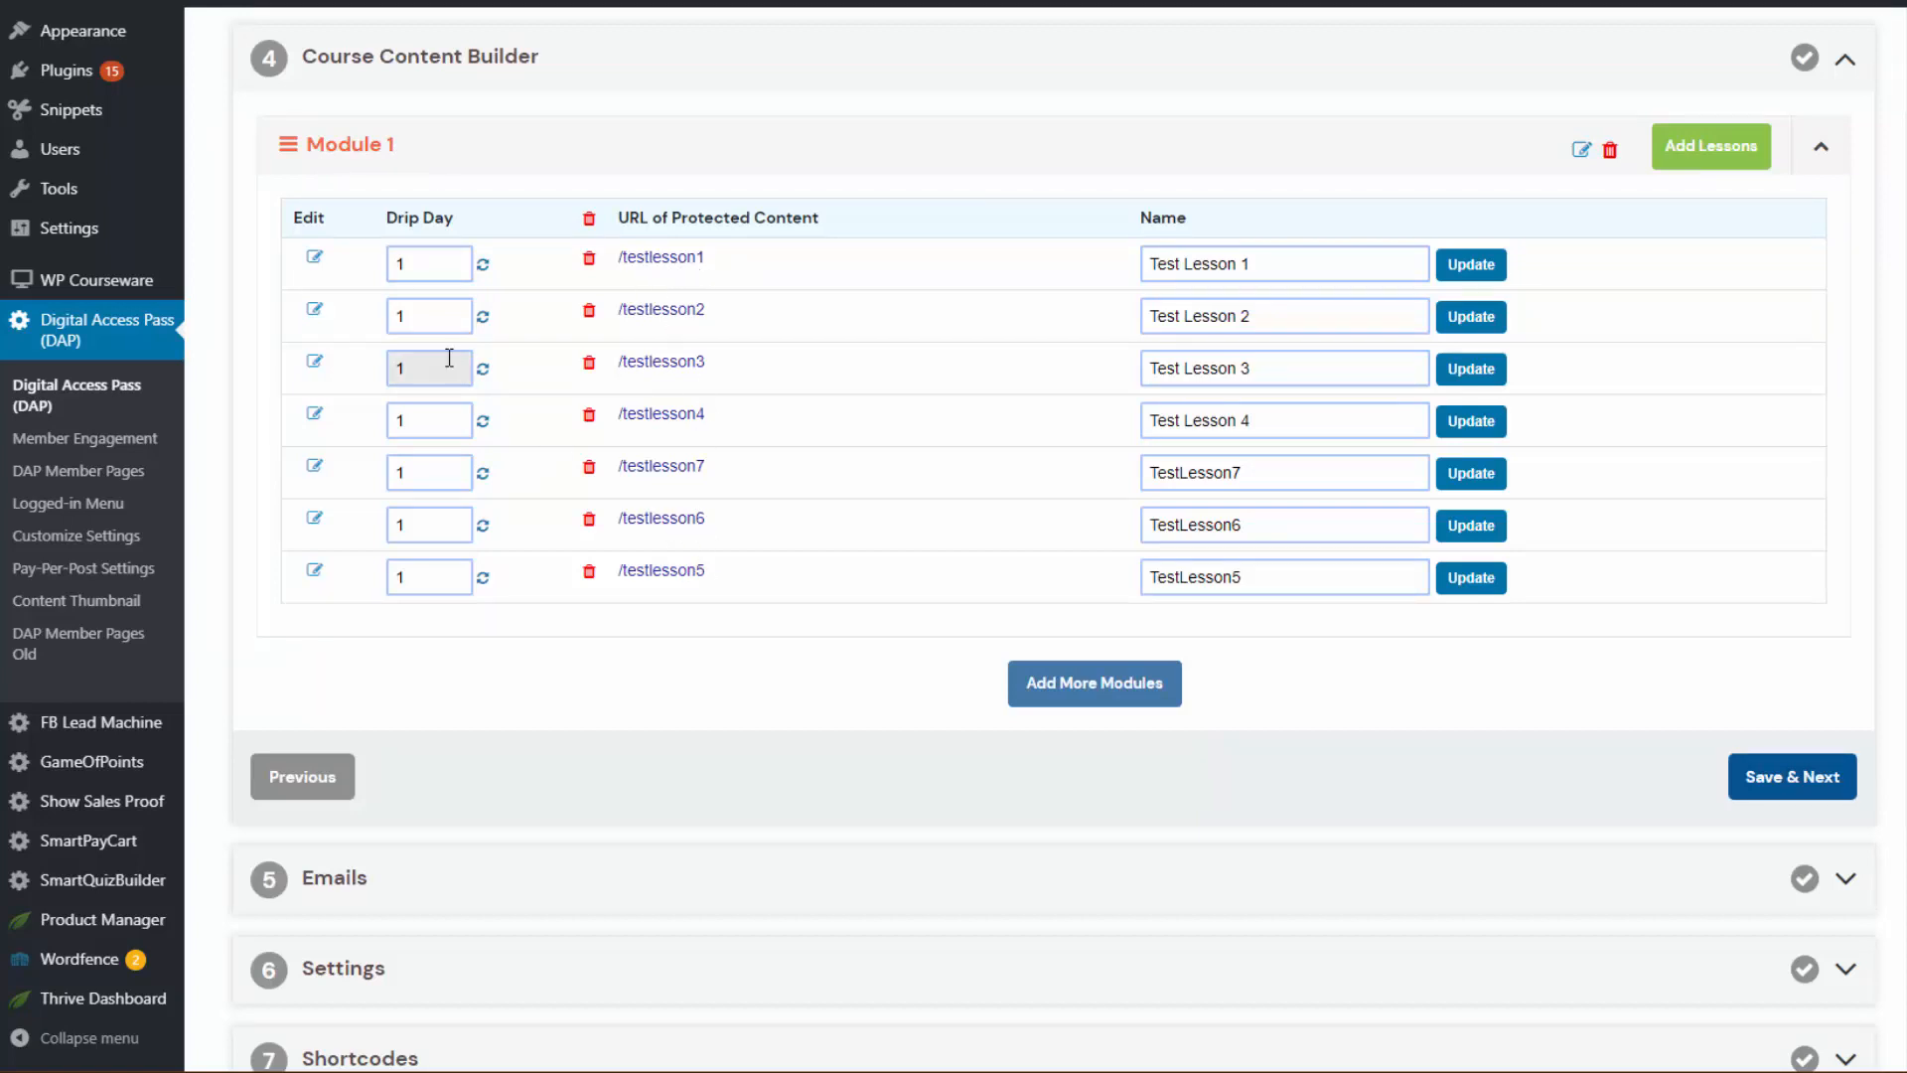
Try setting the /testlesson1 lesson's drip day to 10 and renaming it Lesson 1.
click(421, 263)
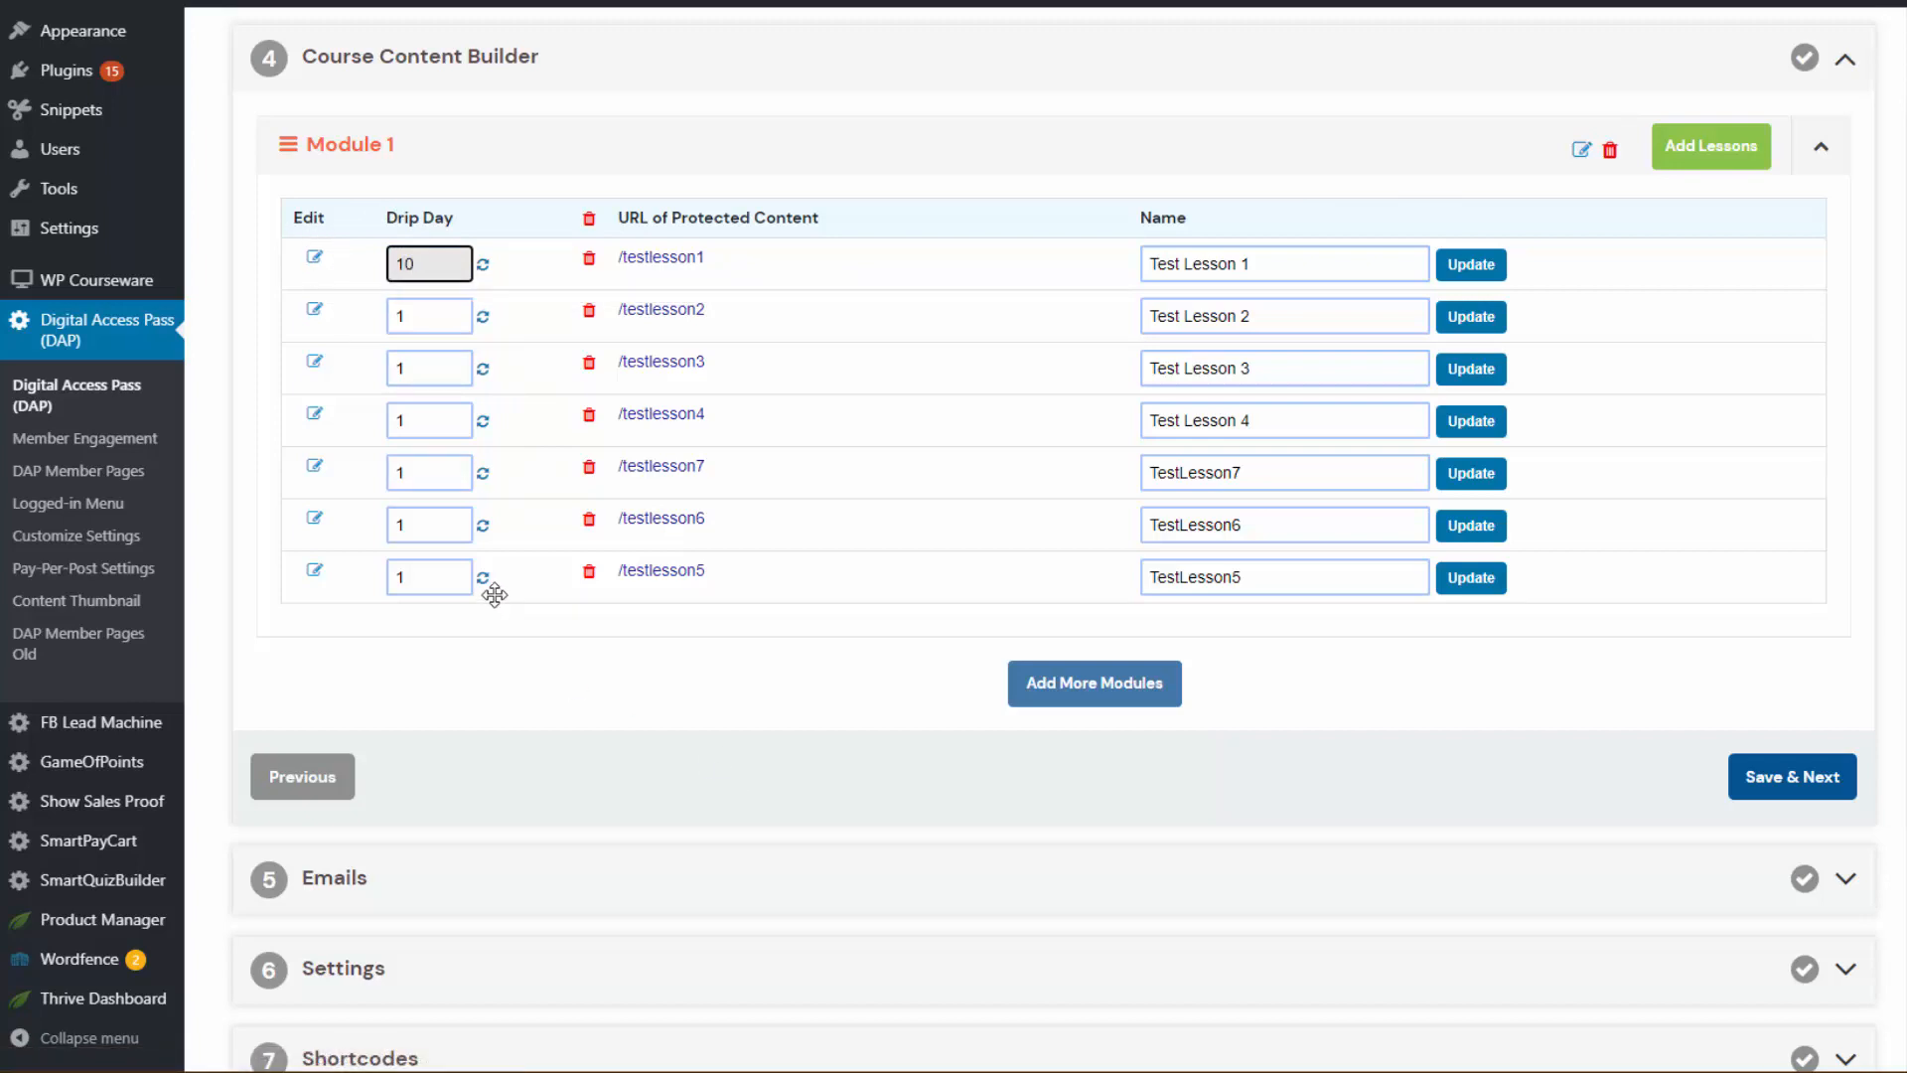
click(483, 266)
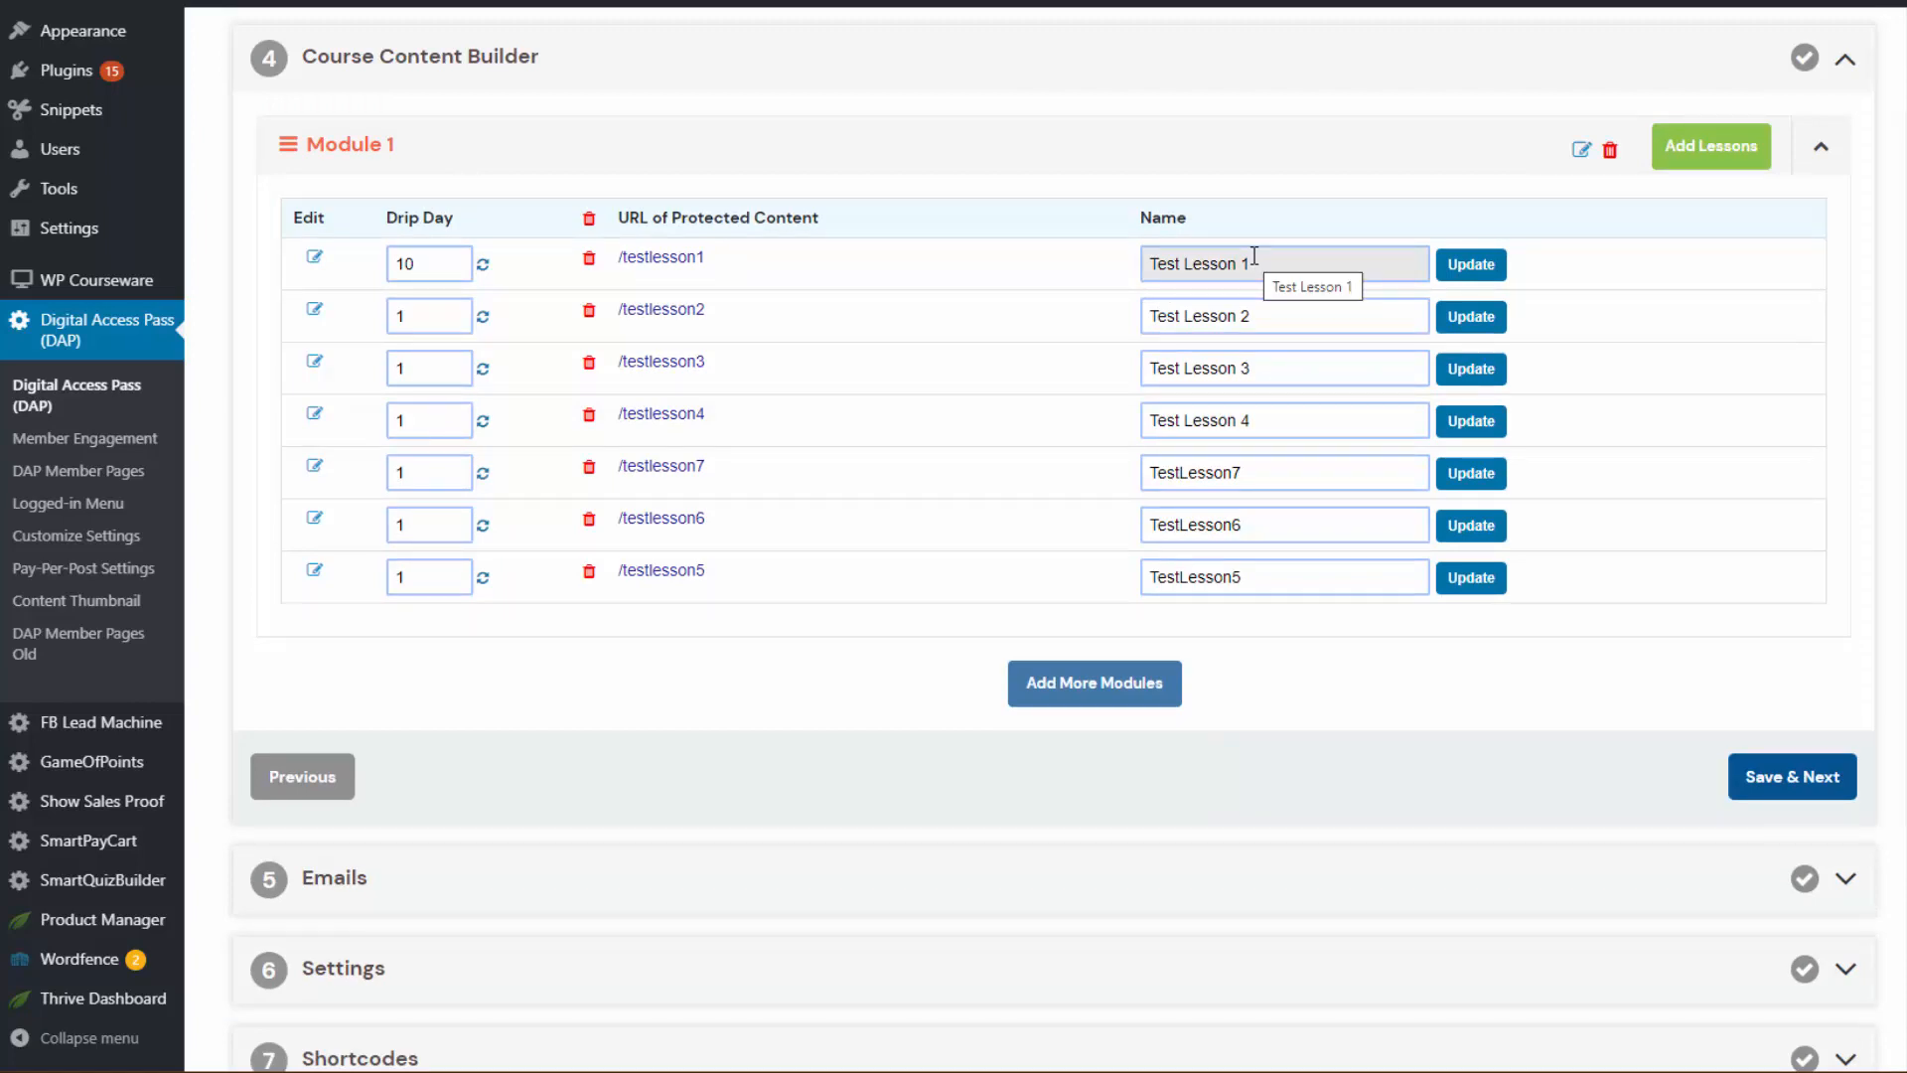
triple_click(1202, 269)
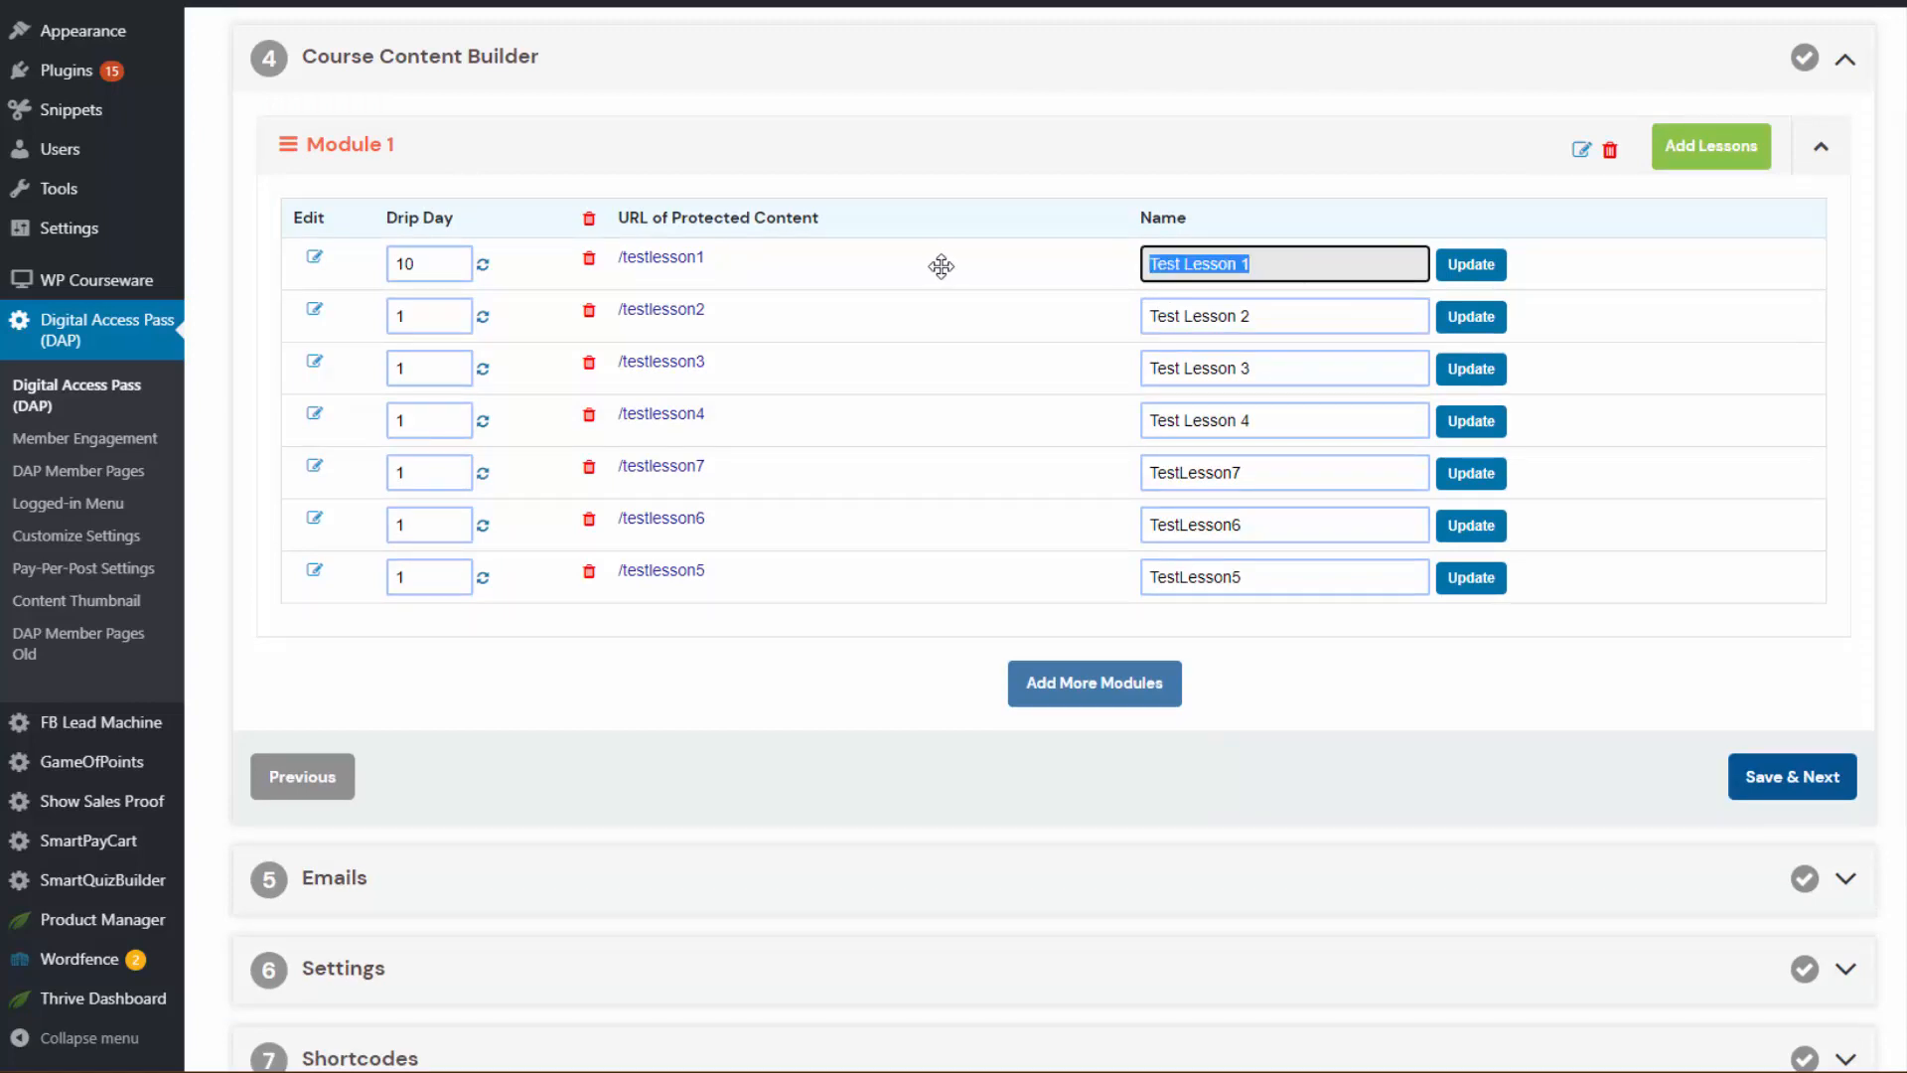
text(Le)
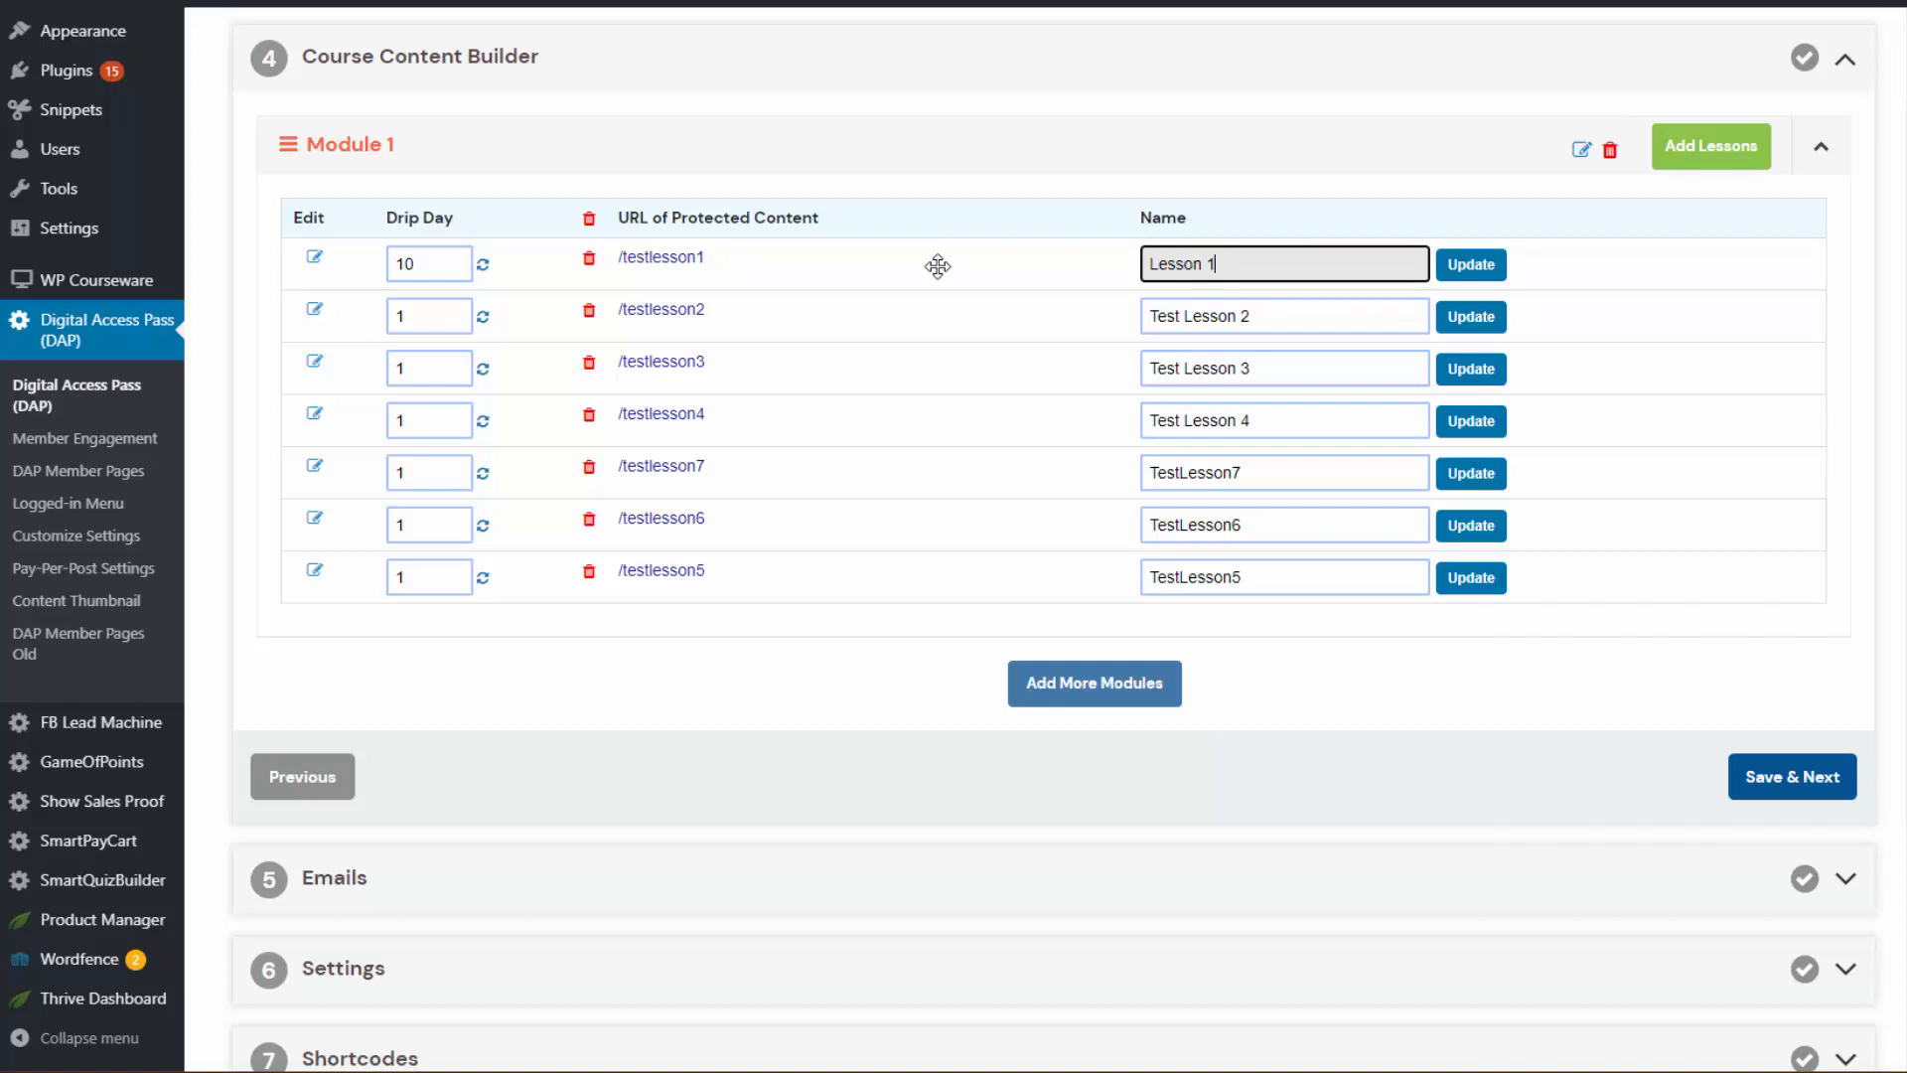
click(1468, 264)
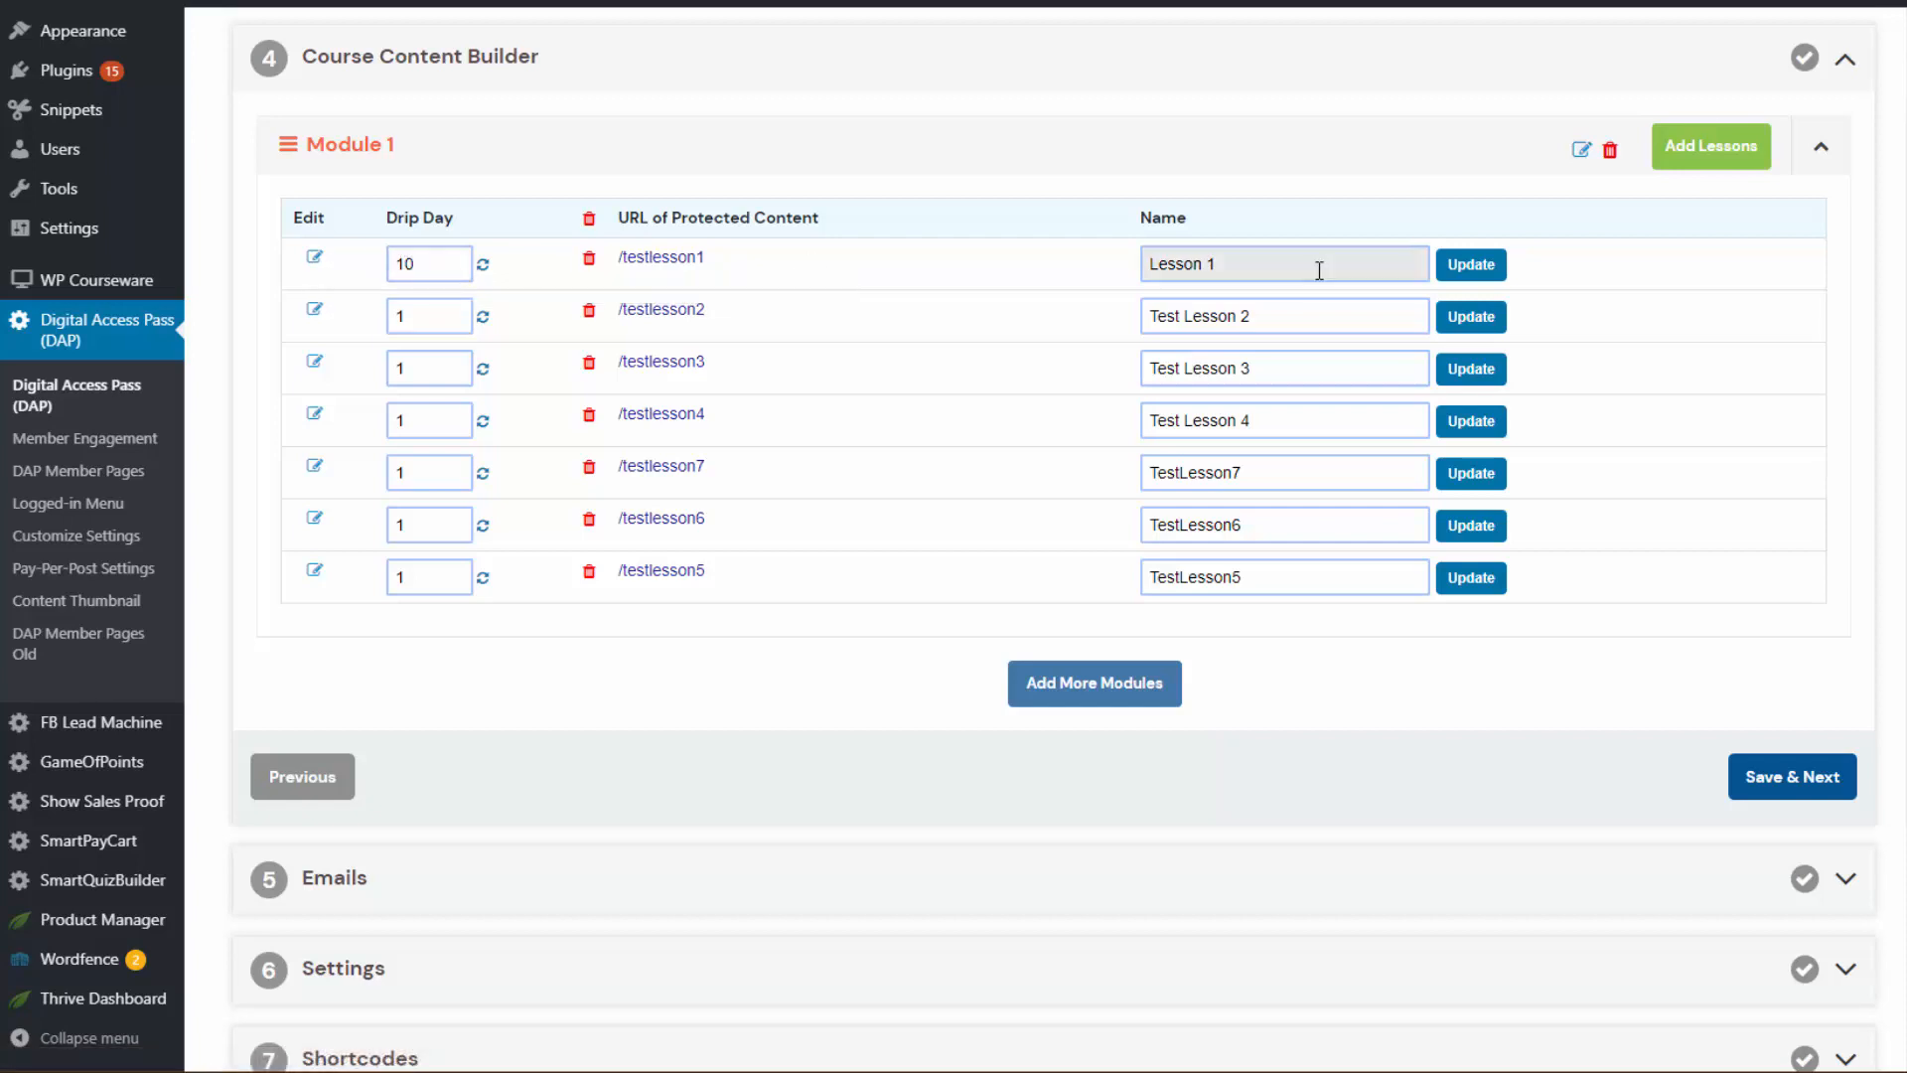
click(1471, 271)
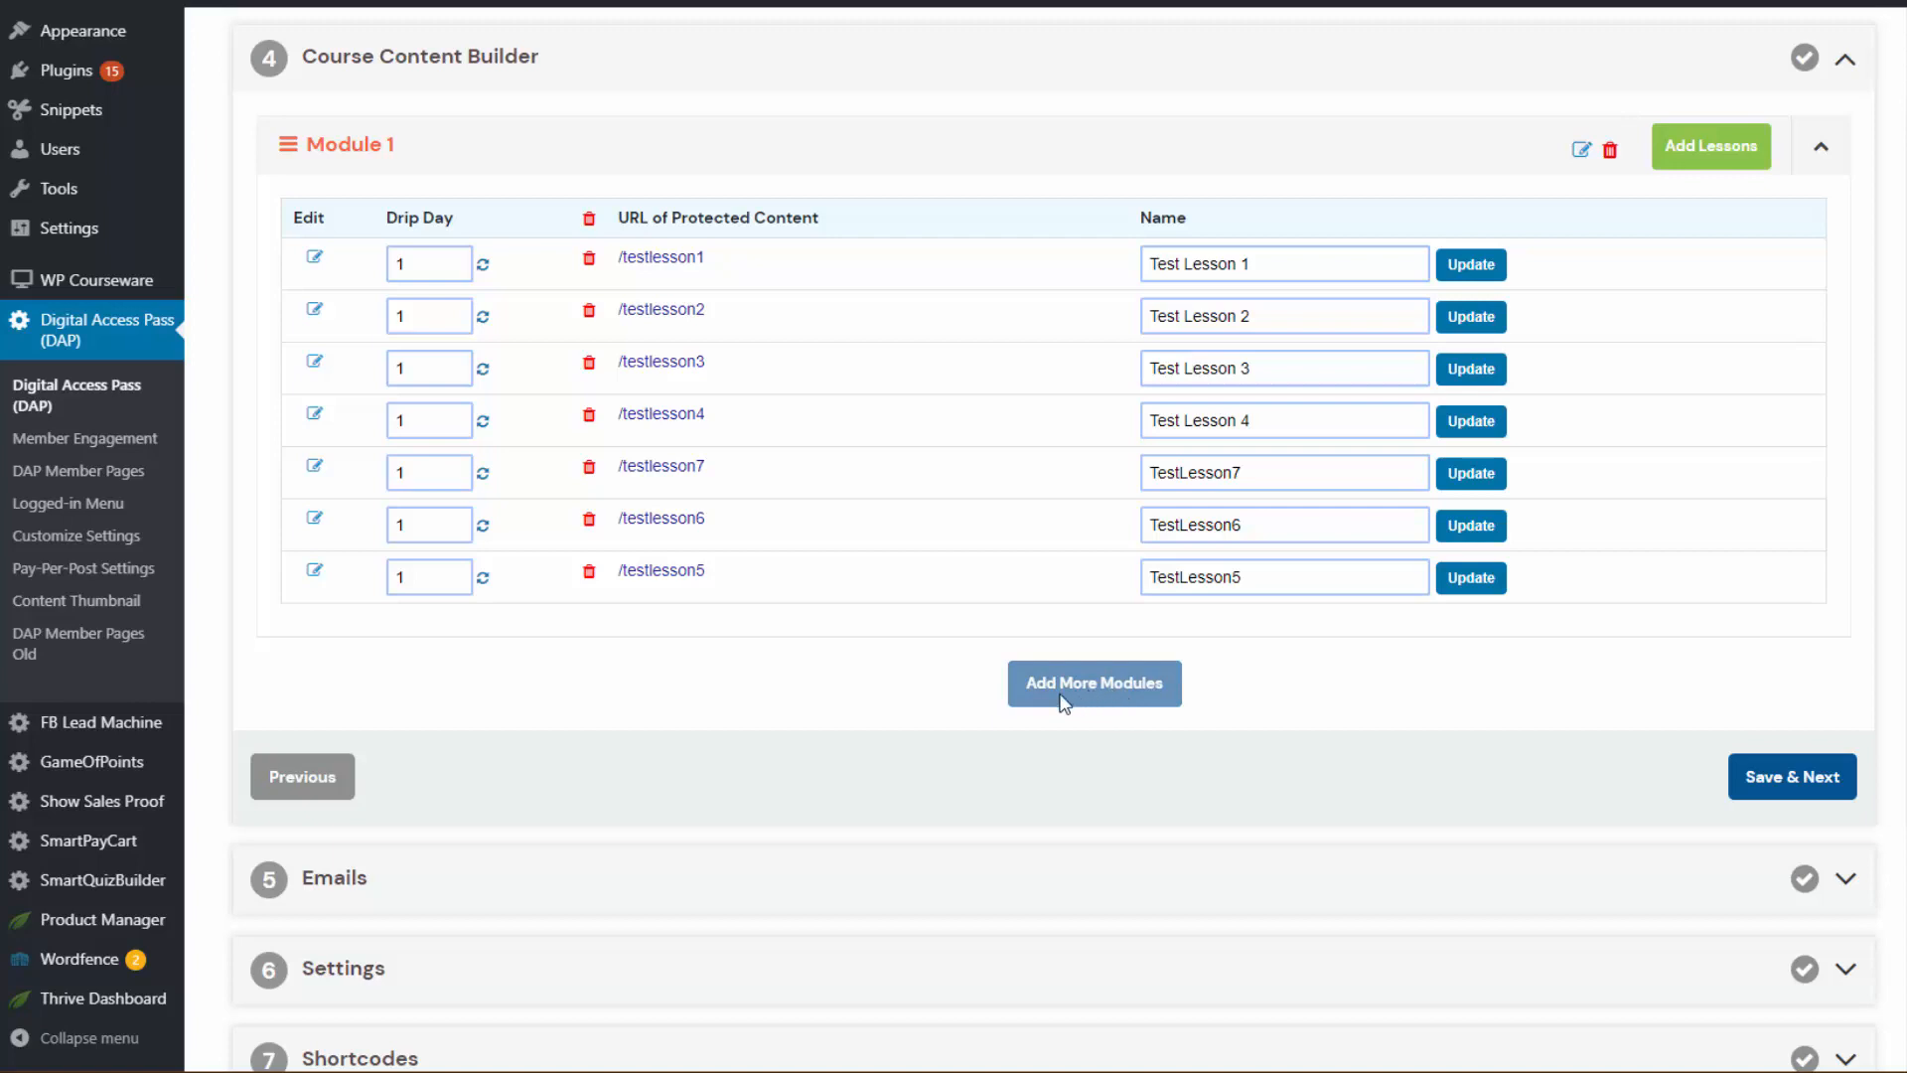
Add another module named Module 2, copy its name into the description, and save it.
click(1110, 703)
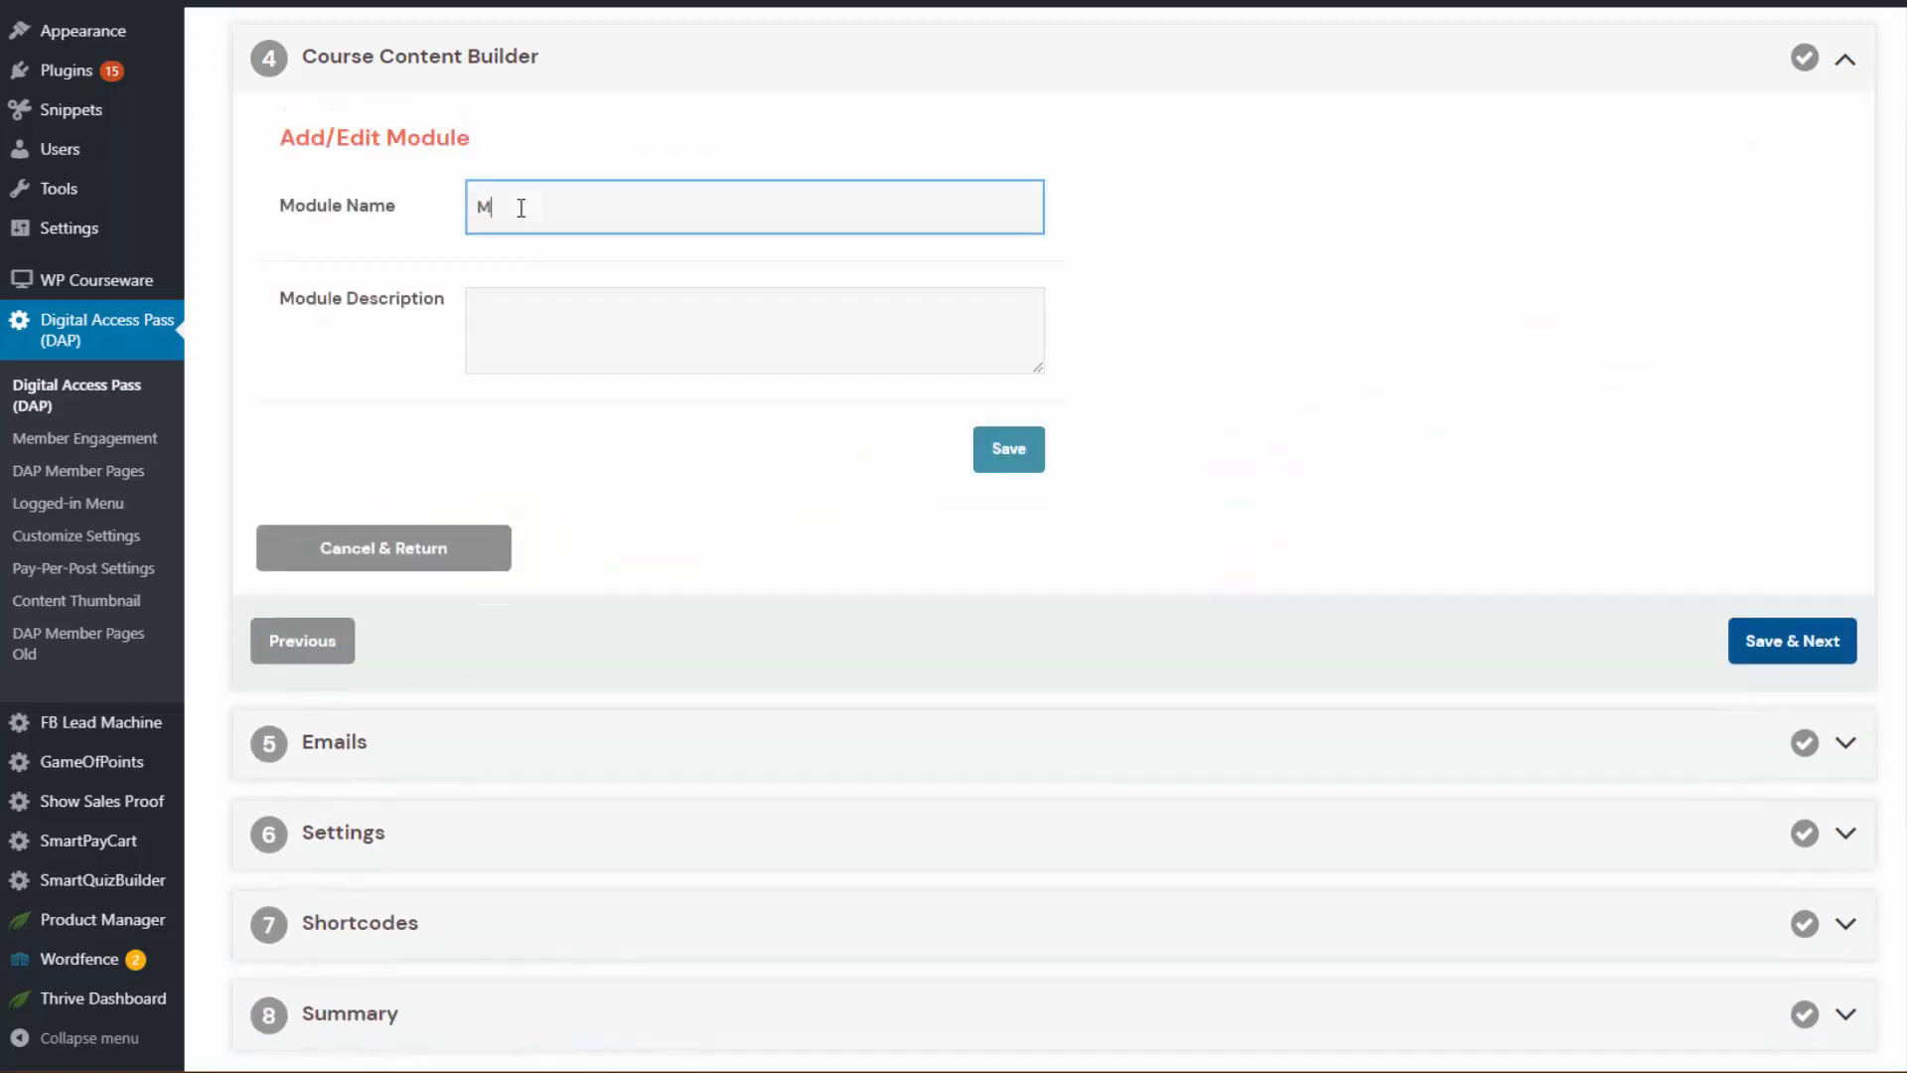
key(ctrl+a)
key(ctrl+c)
click(520, 311)
key(ctrl+v)
click(997, 452)
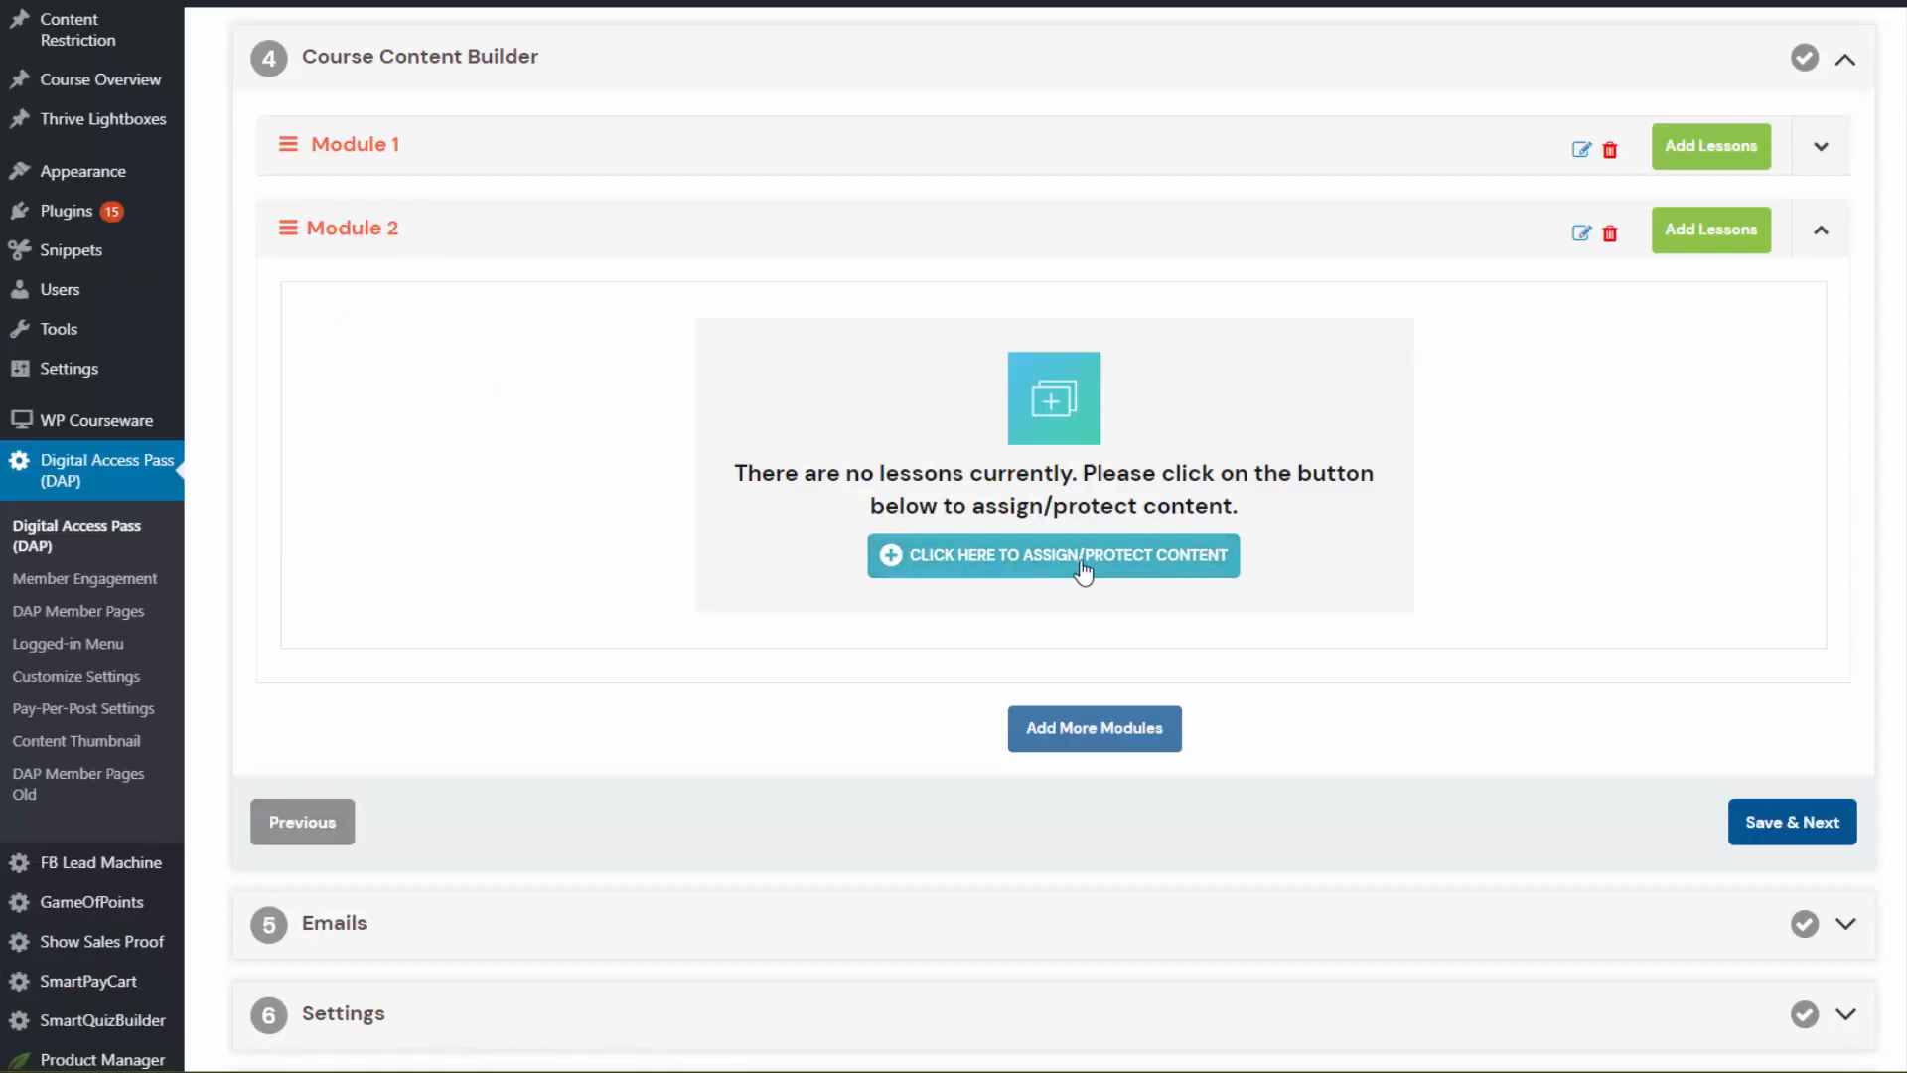
Create a new lesson named "intro to membership sites" in Module 2.
click(956, 552)
click(291, 219)
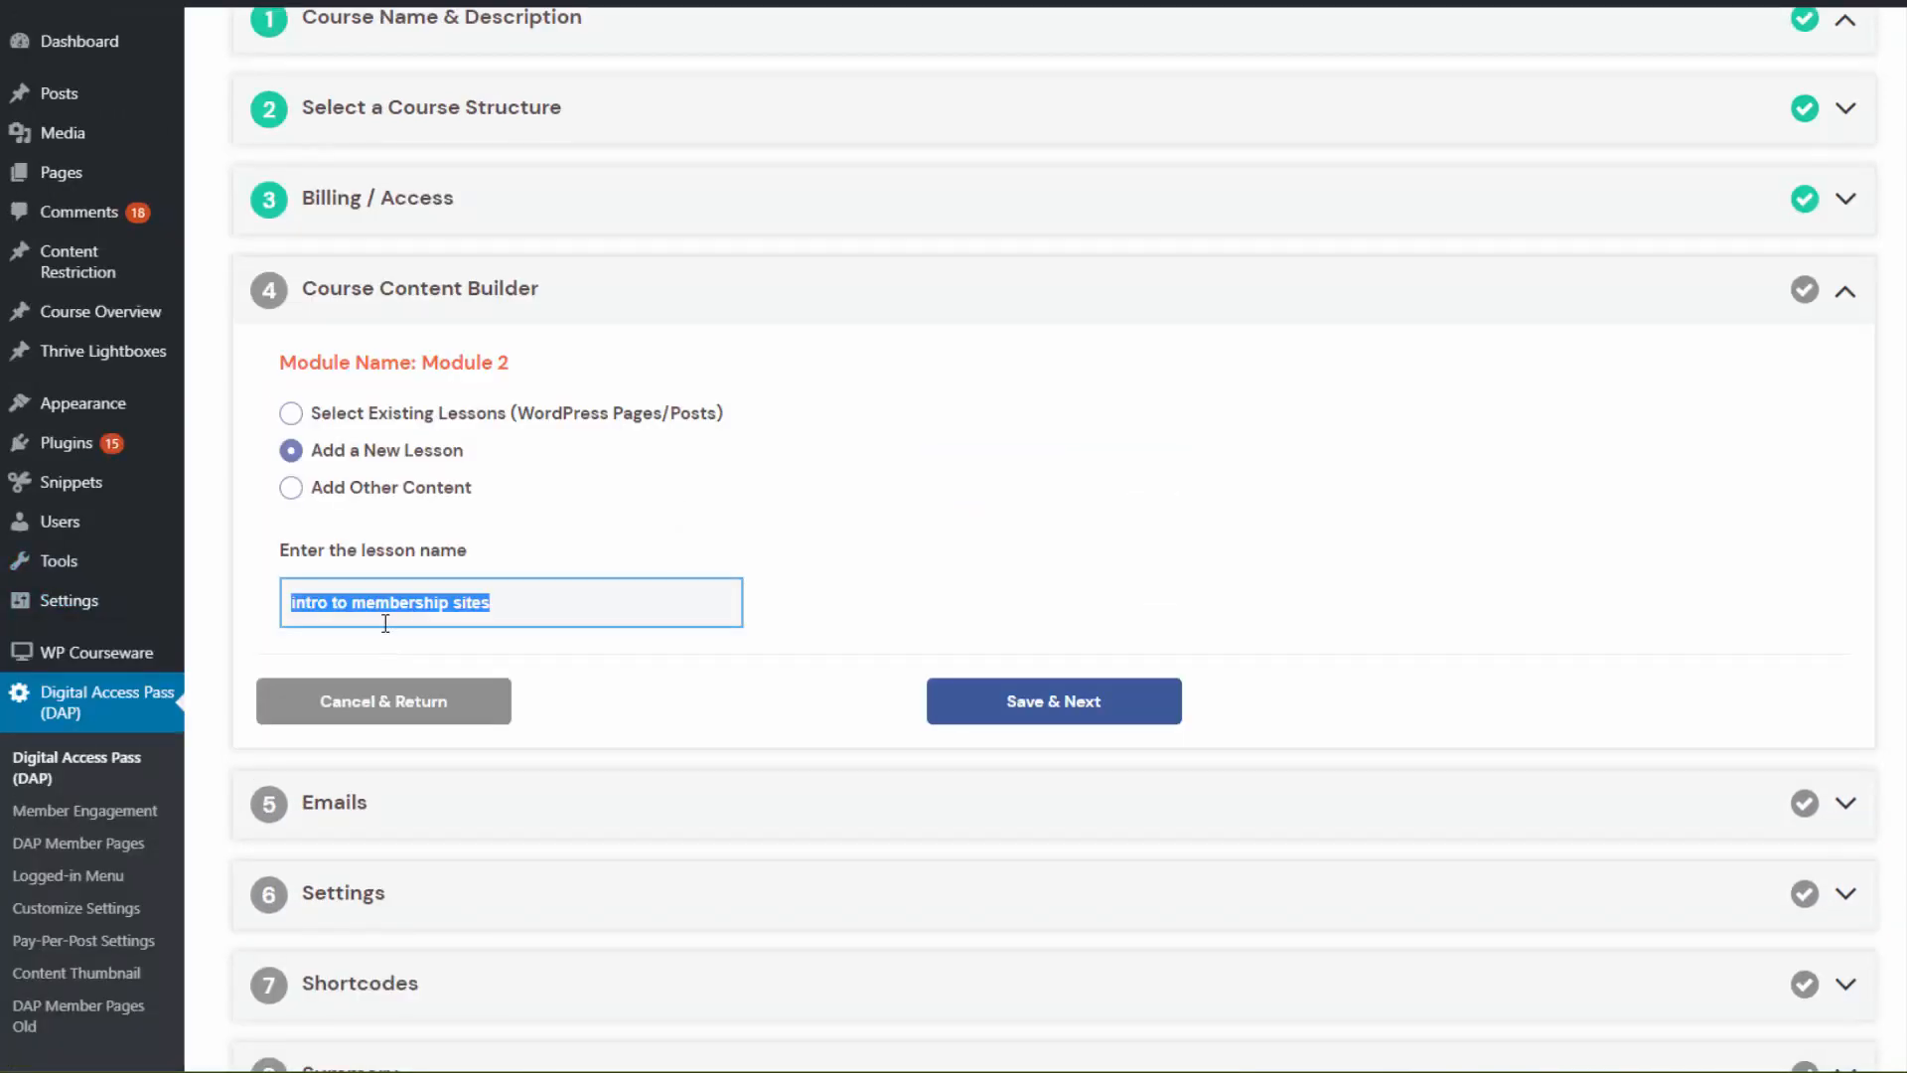
click(545, 636)
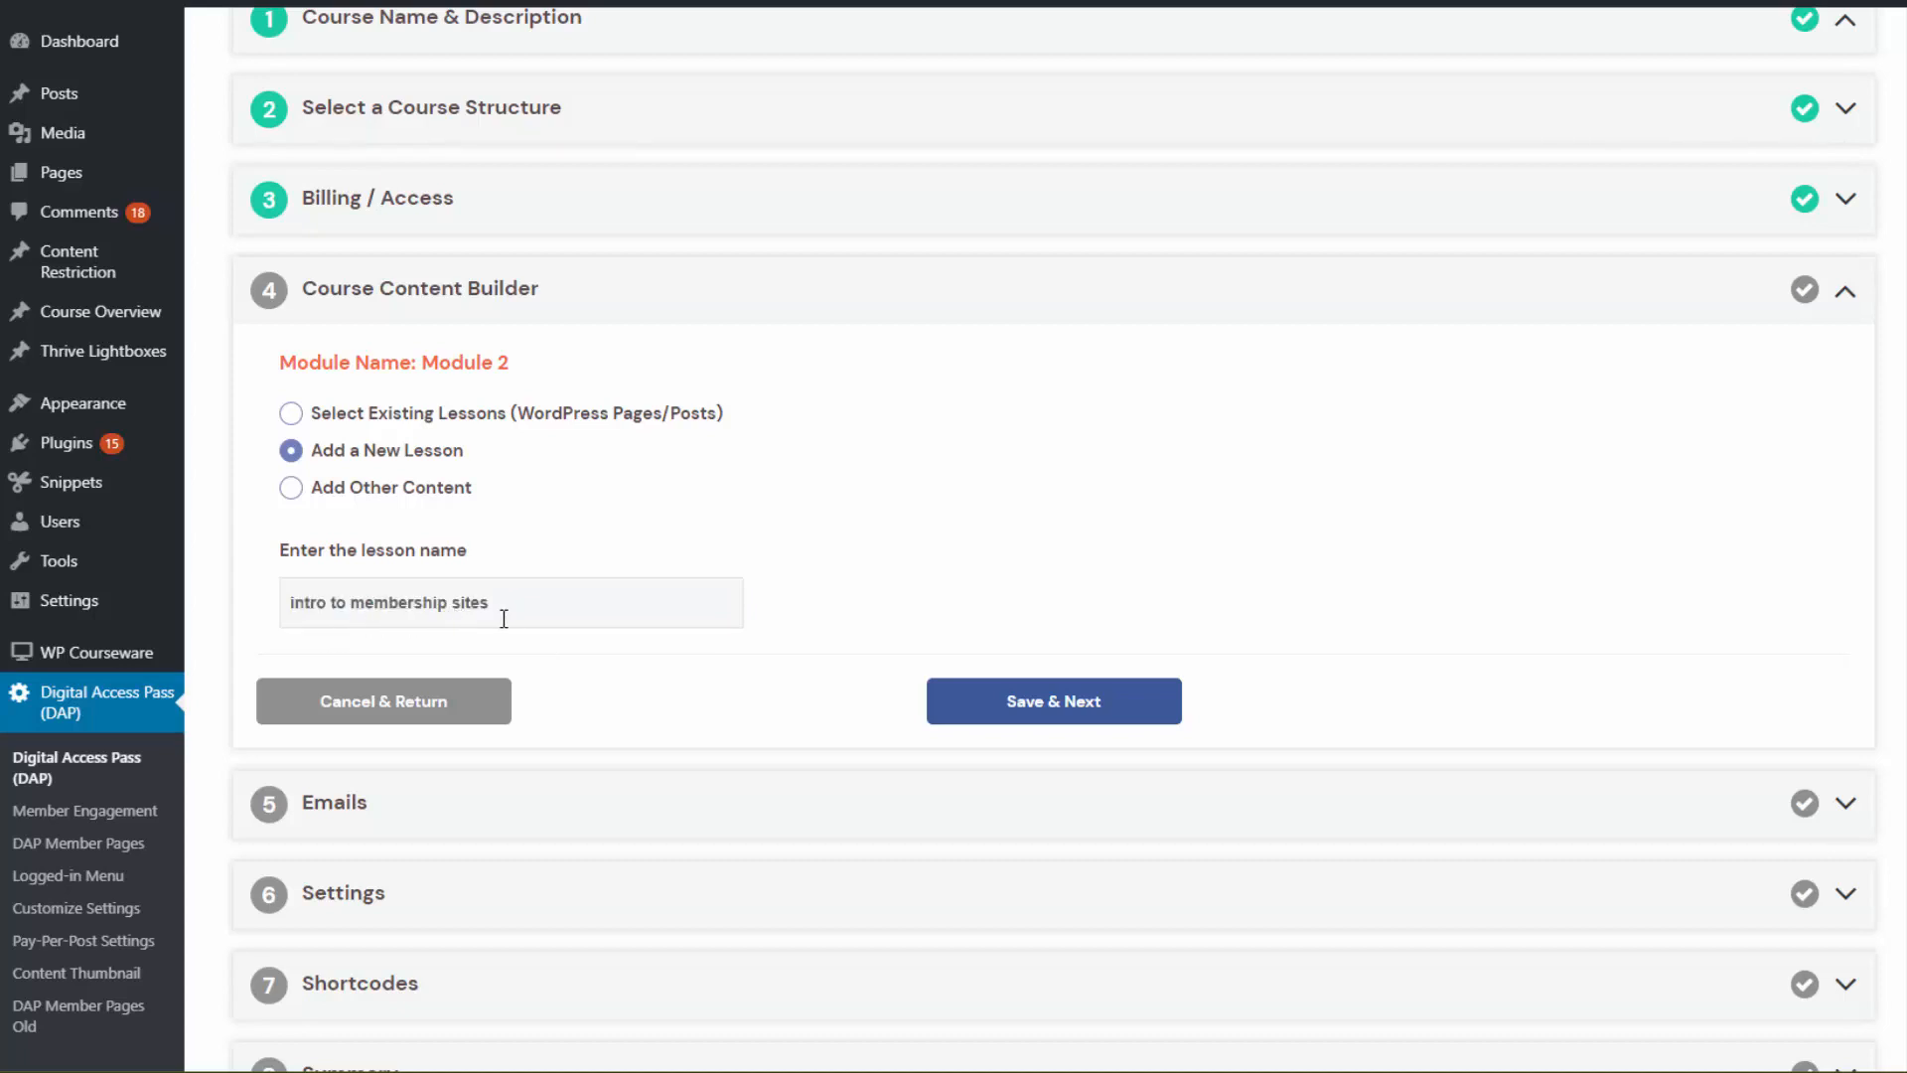
click(1096, 709)
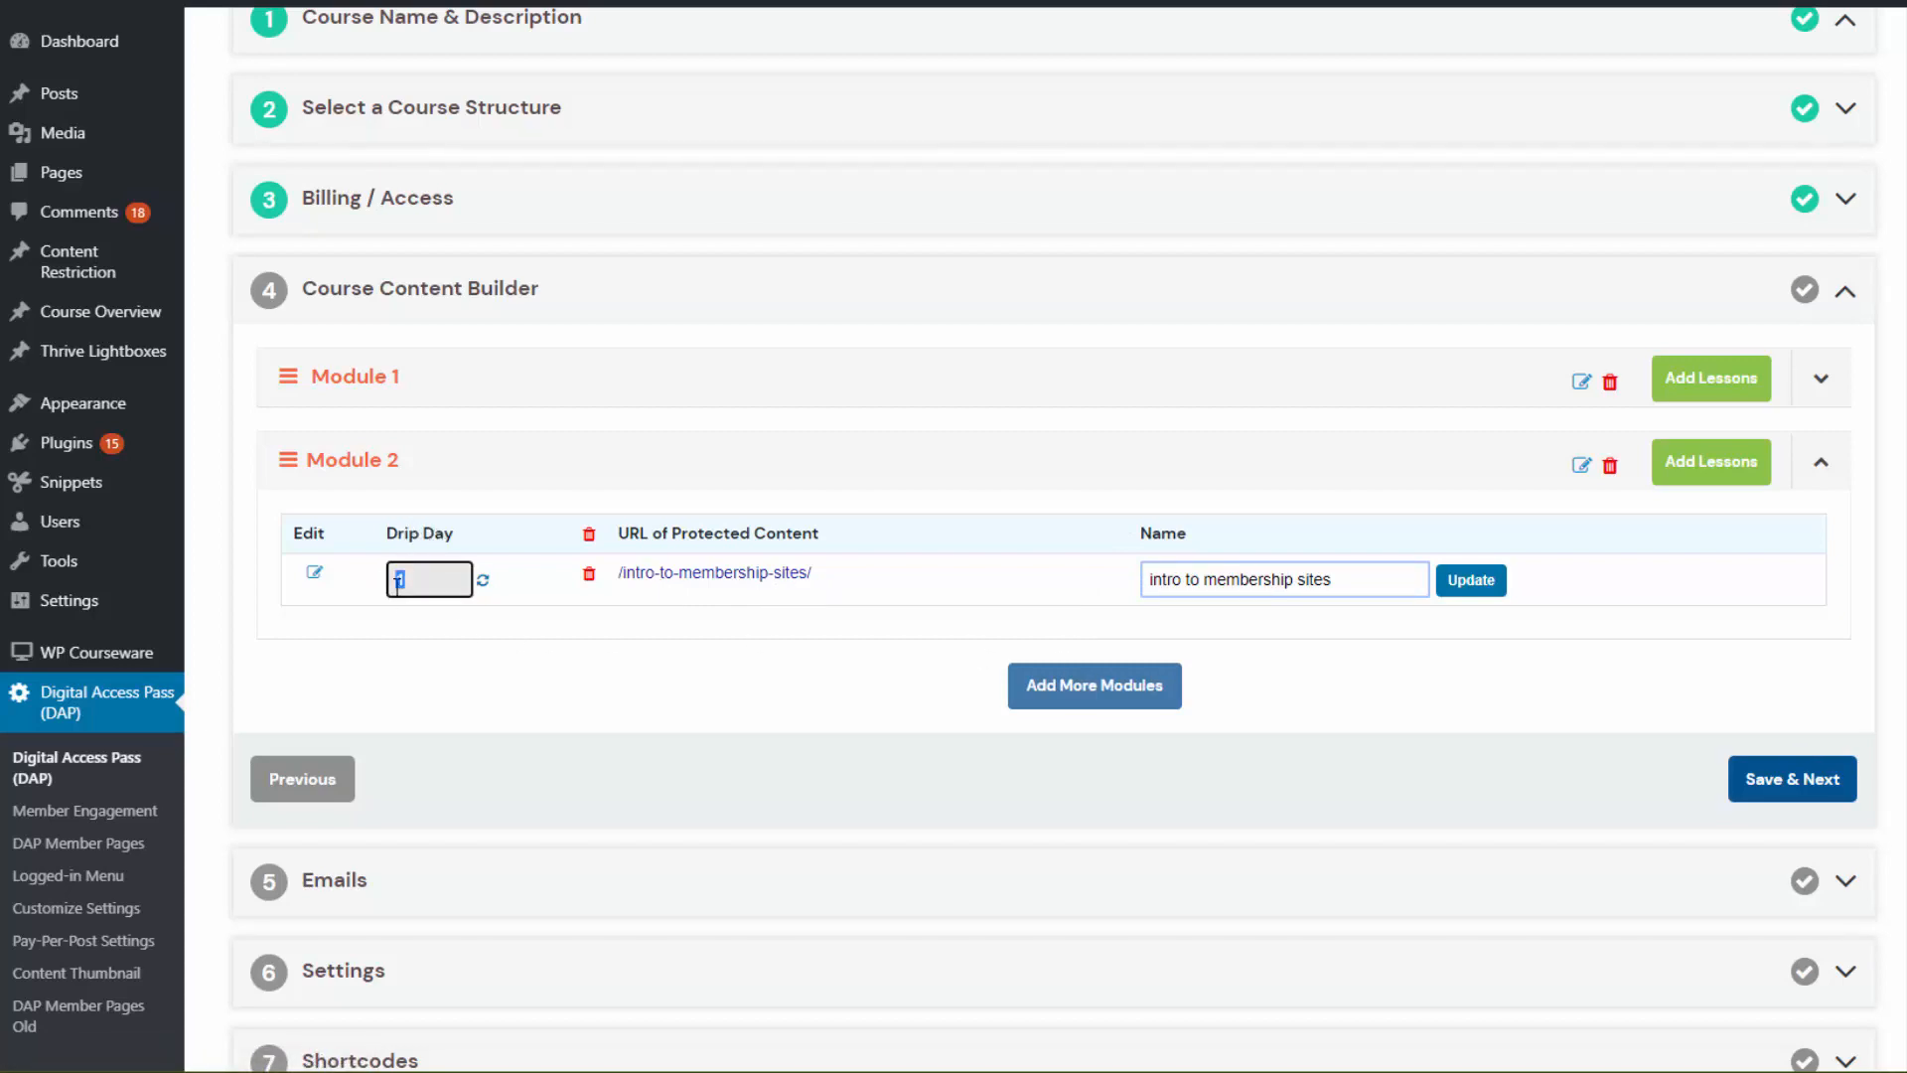
drag(1347, 582, 1009, 589)
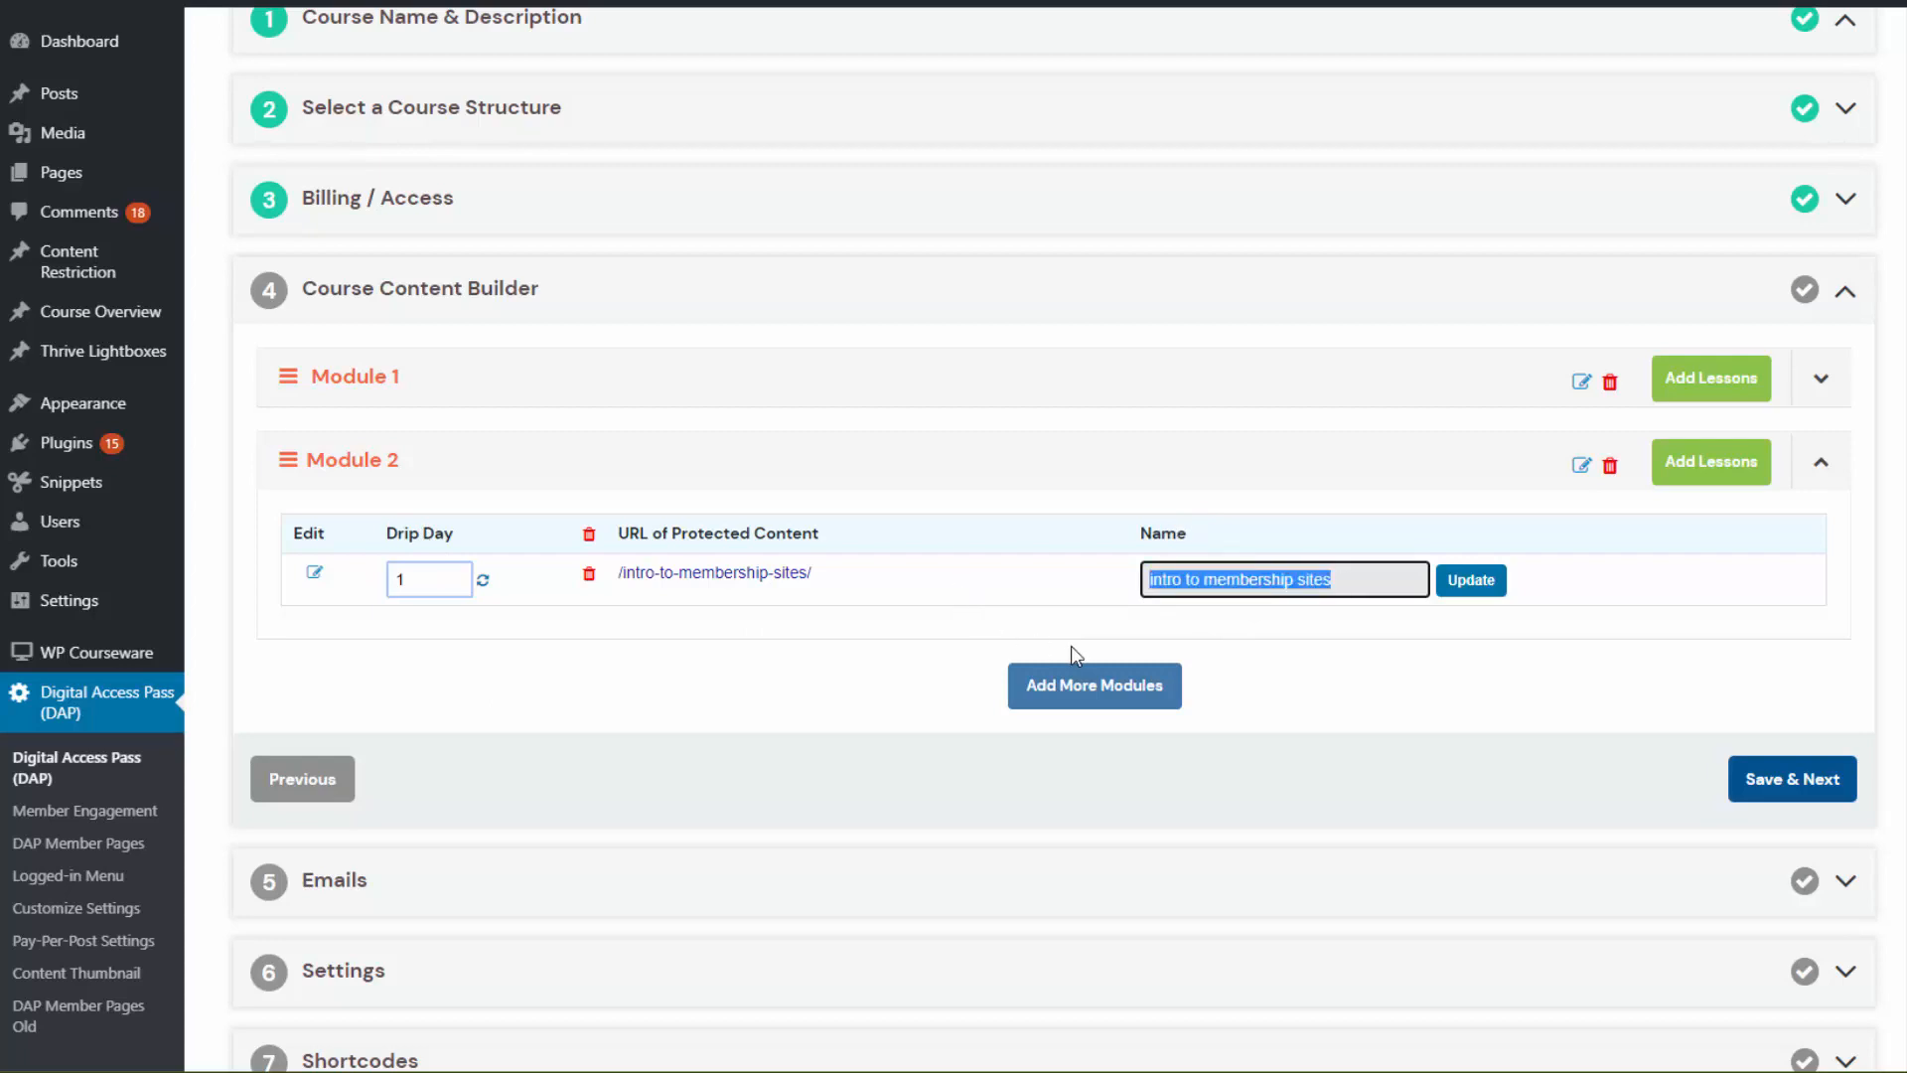
click(784, 665)
Add the existing lessons /how-to-create-an-online-course/ and /how-to-build-a-membership-site/ to Module 2 and save the selection.
scroll(951, 690, down, 1)
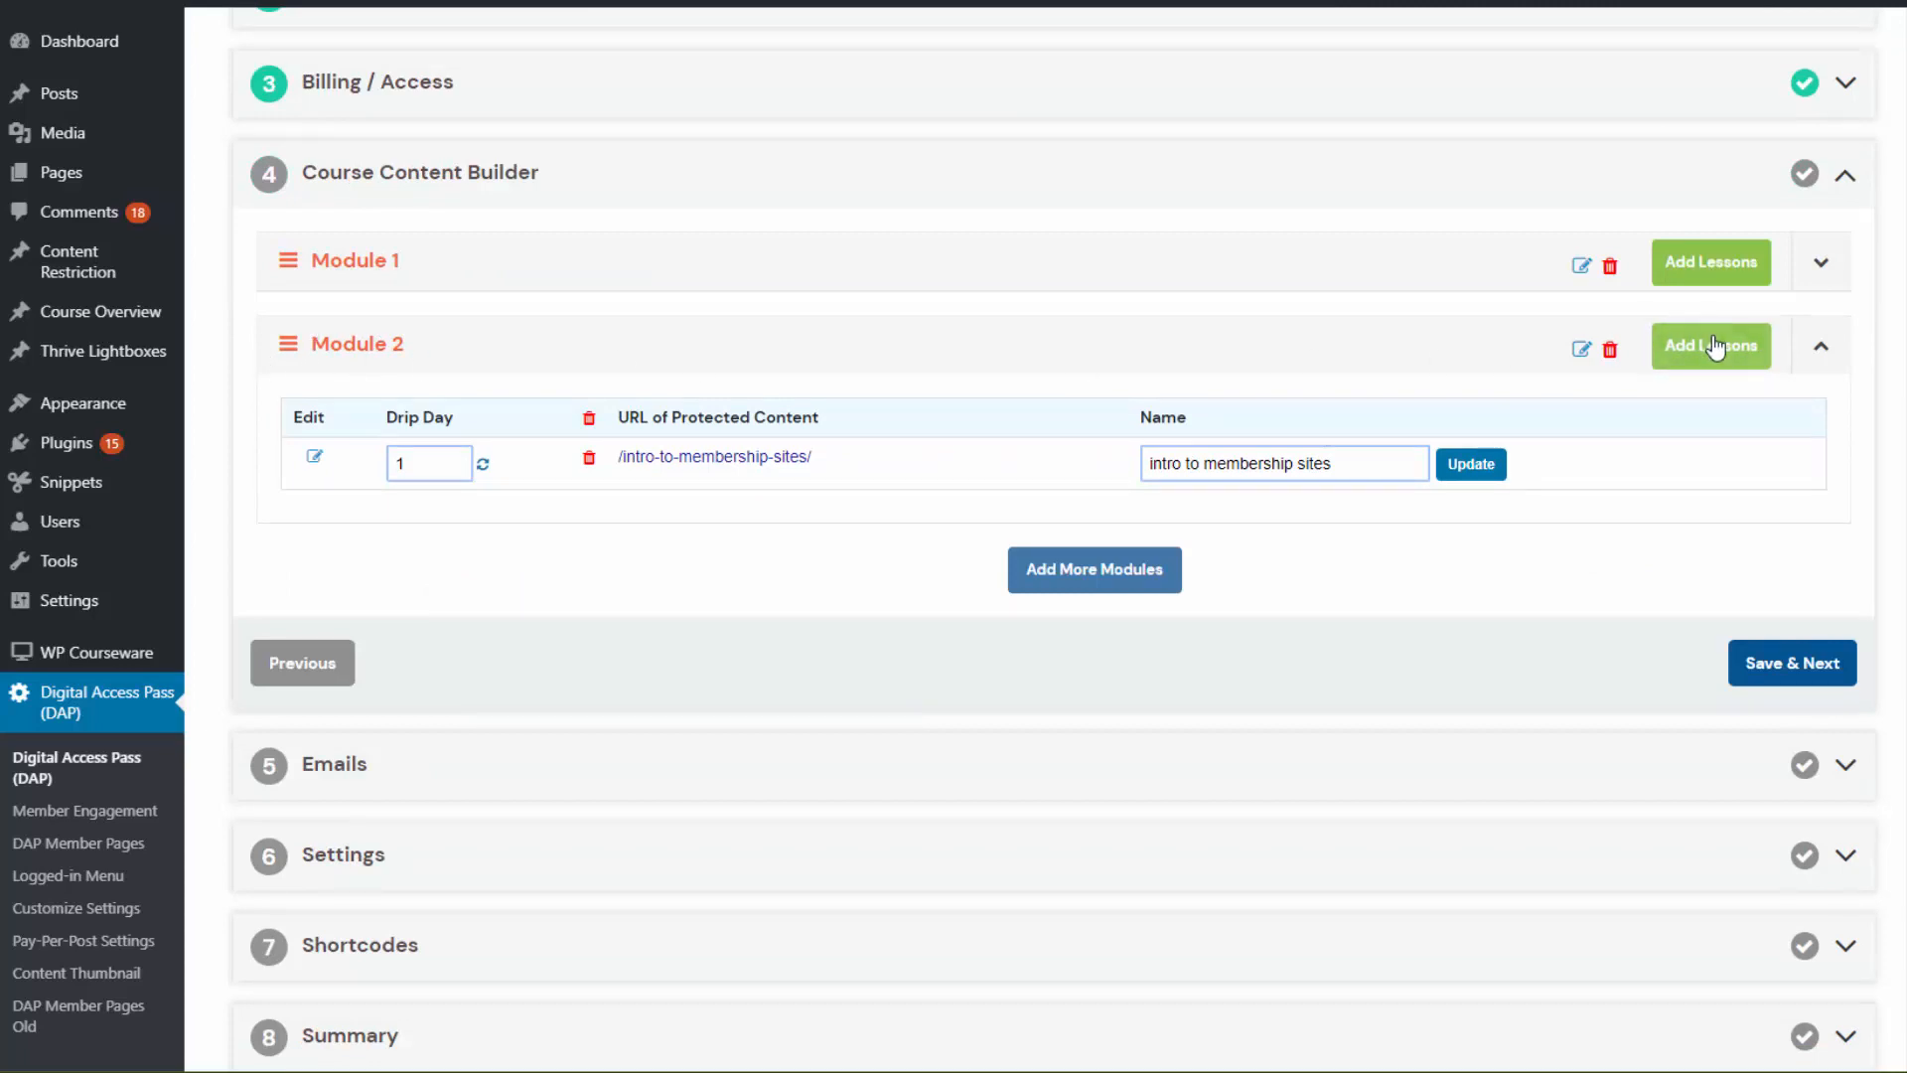
click(1712, 346)
click(315, 375)
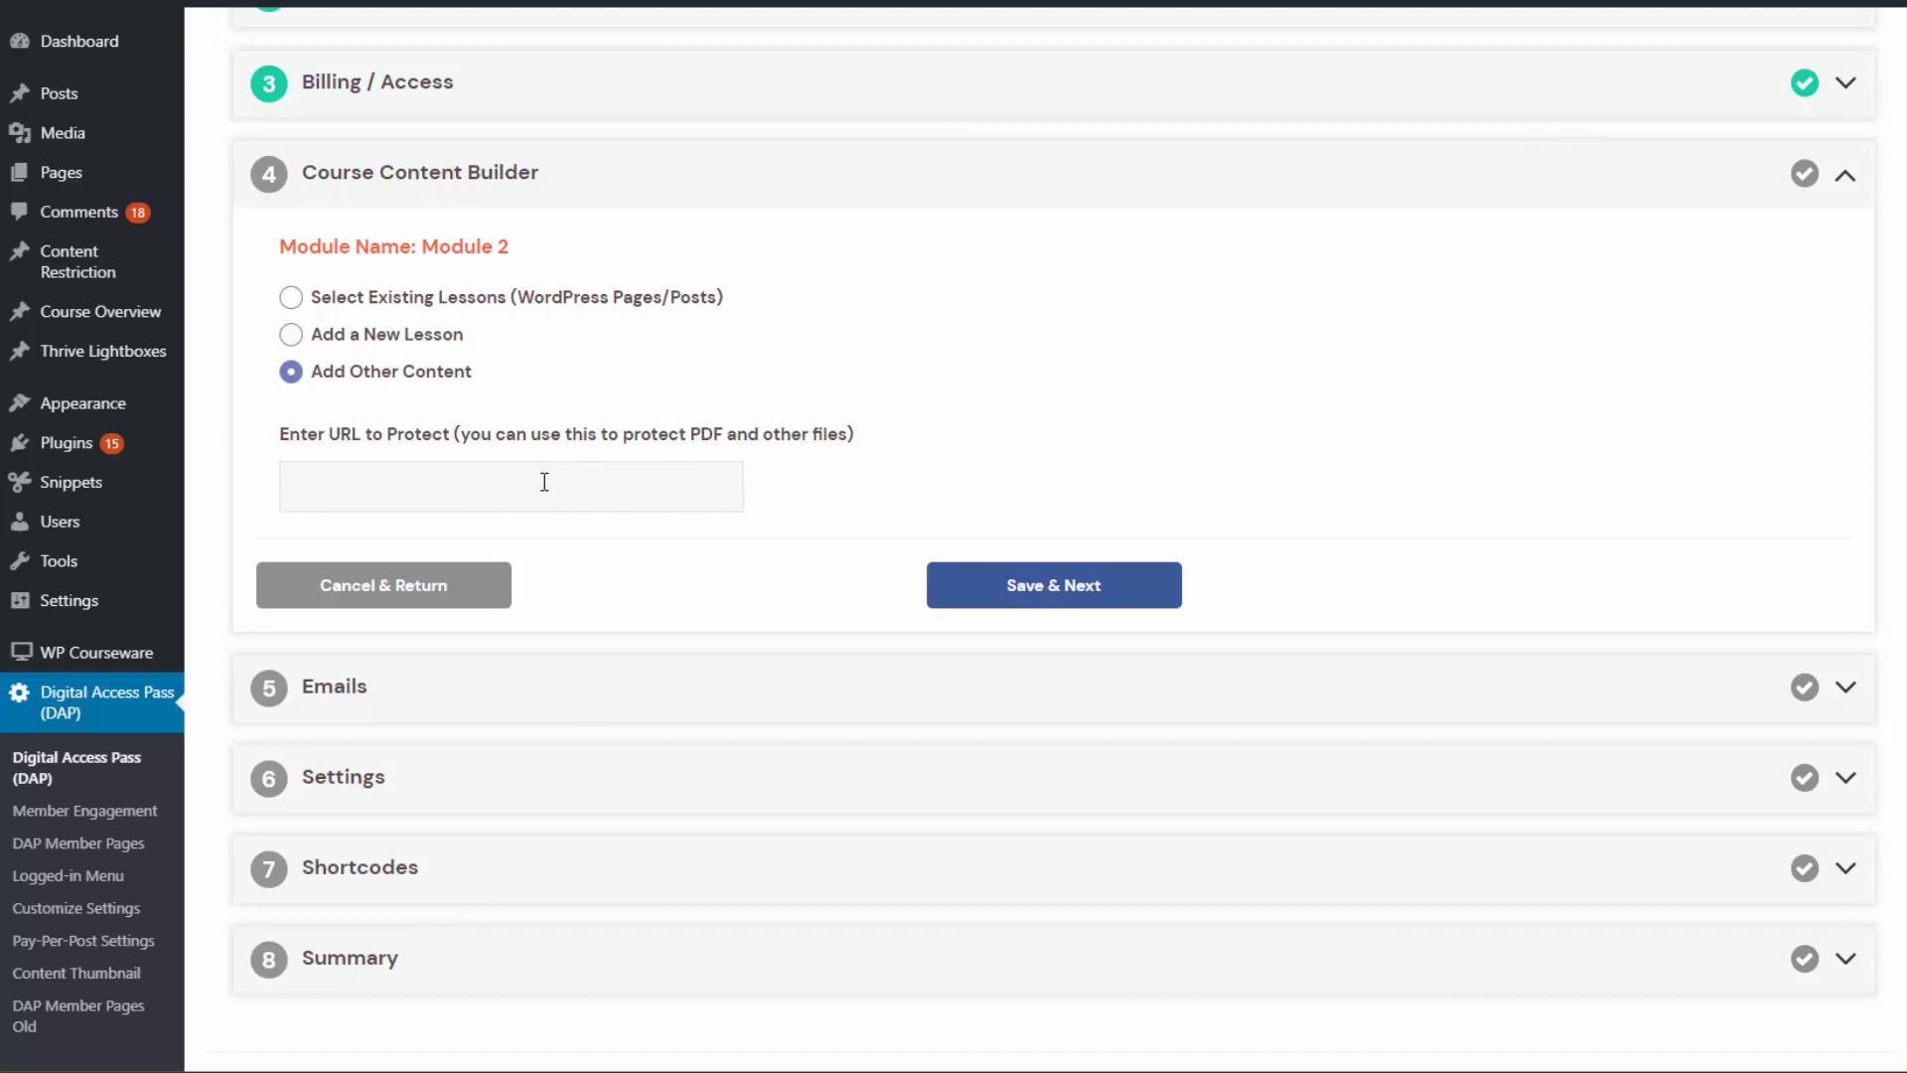
click(291, 297)
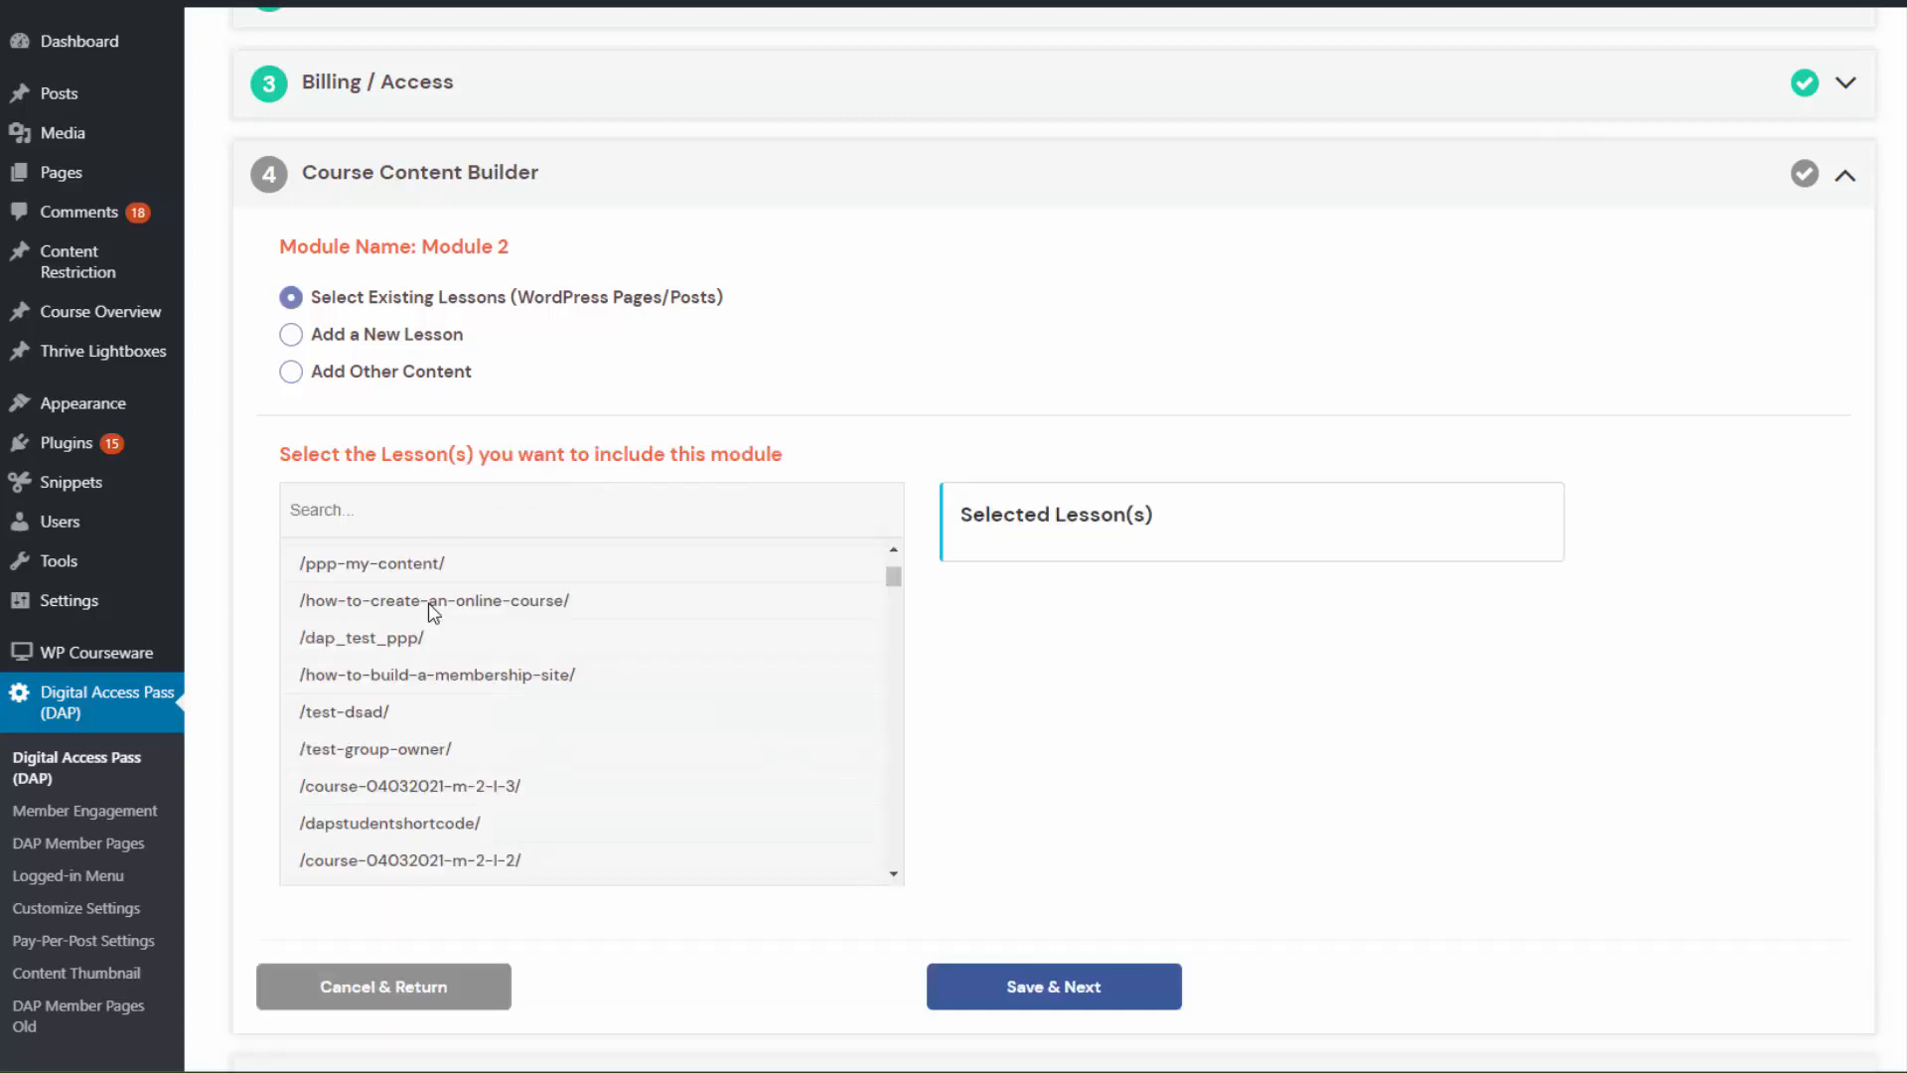
click(437, 600)
click(735, 675)
click(1127, 987)
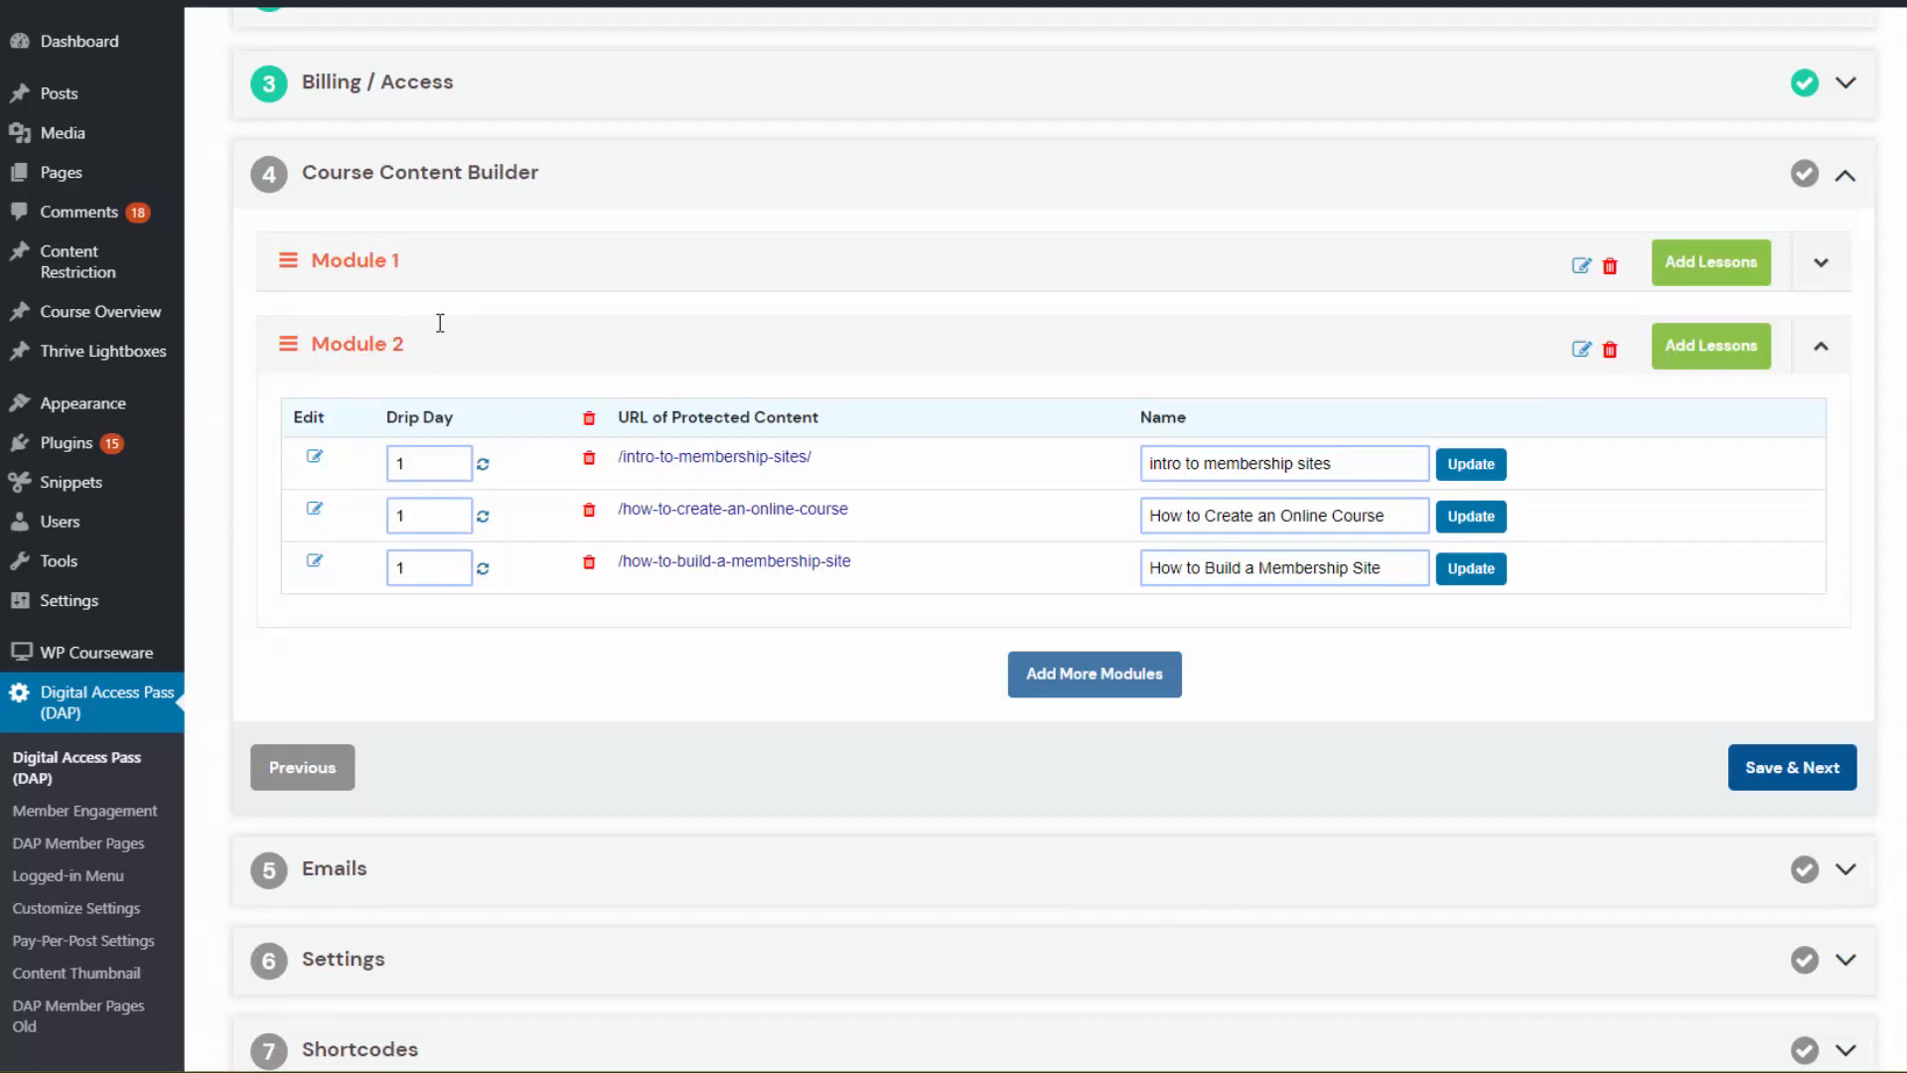
Review the lessons in Module 1, collapse both modules, and save the course content to proceed to the email settings.
click(1824, 262)
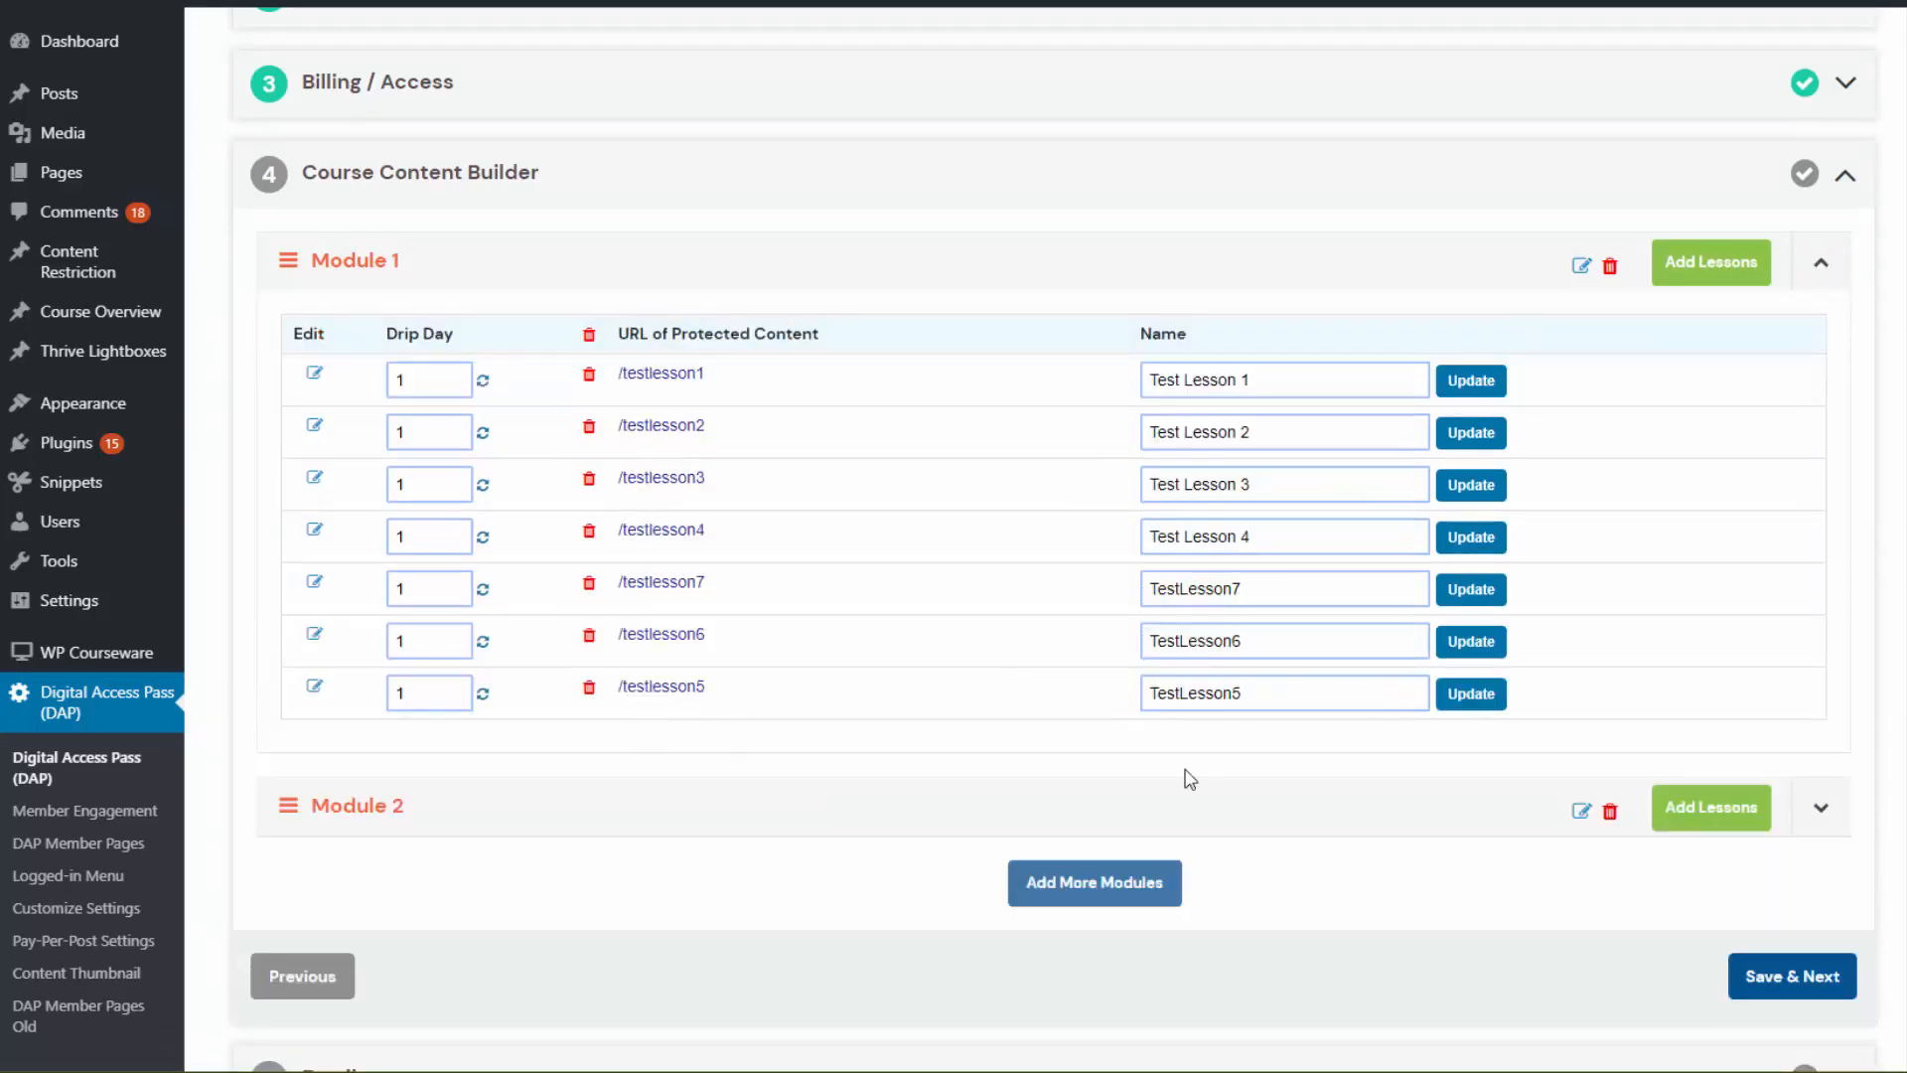
click(1831, 811)
click(1822, 347)
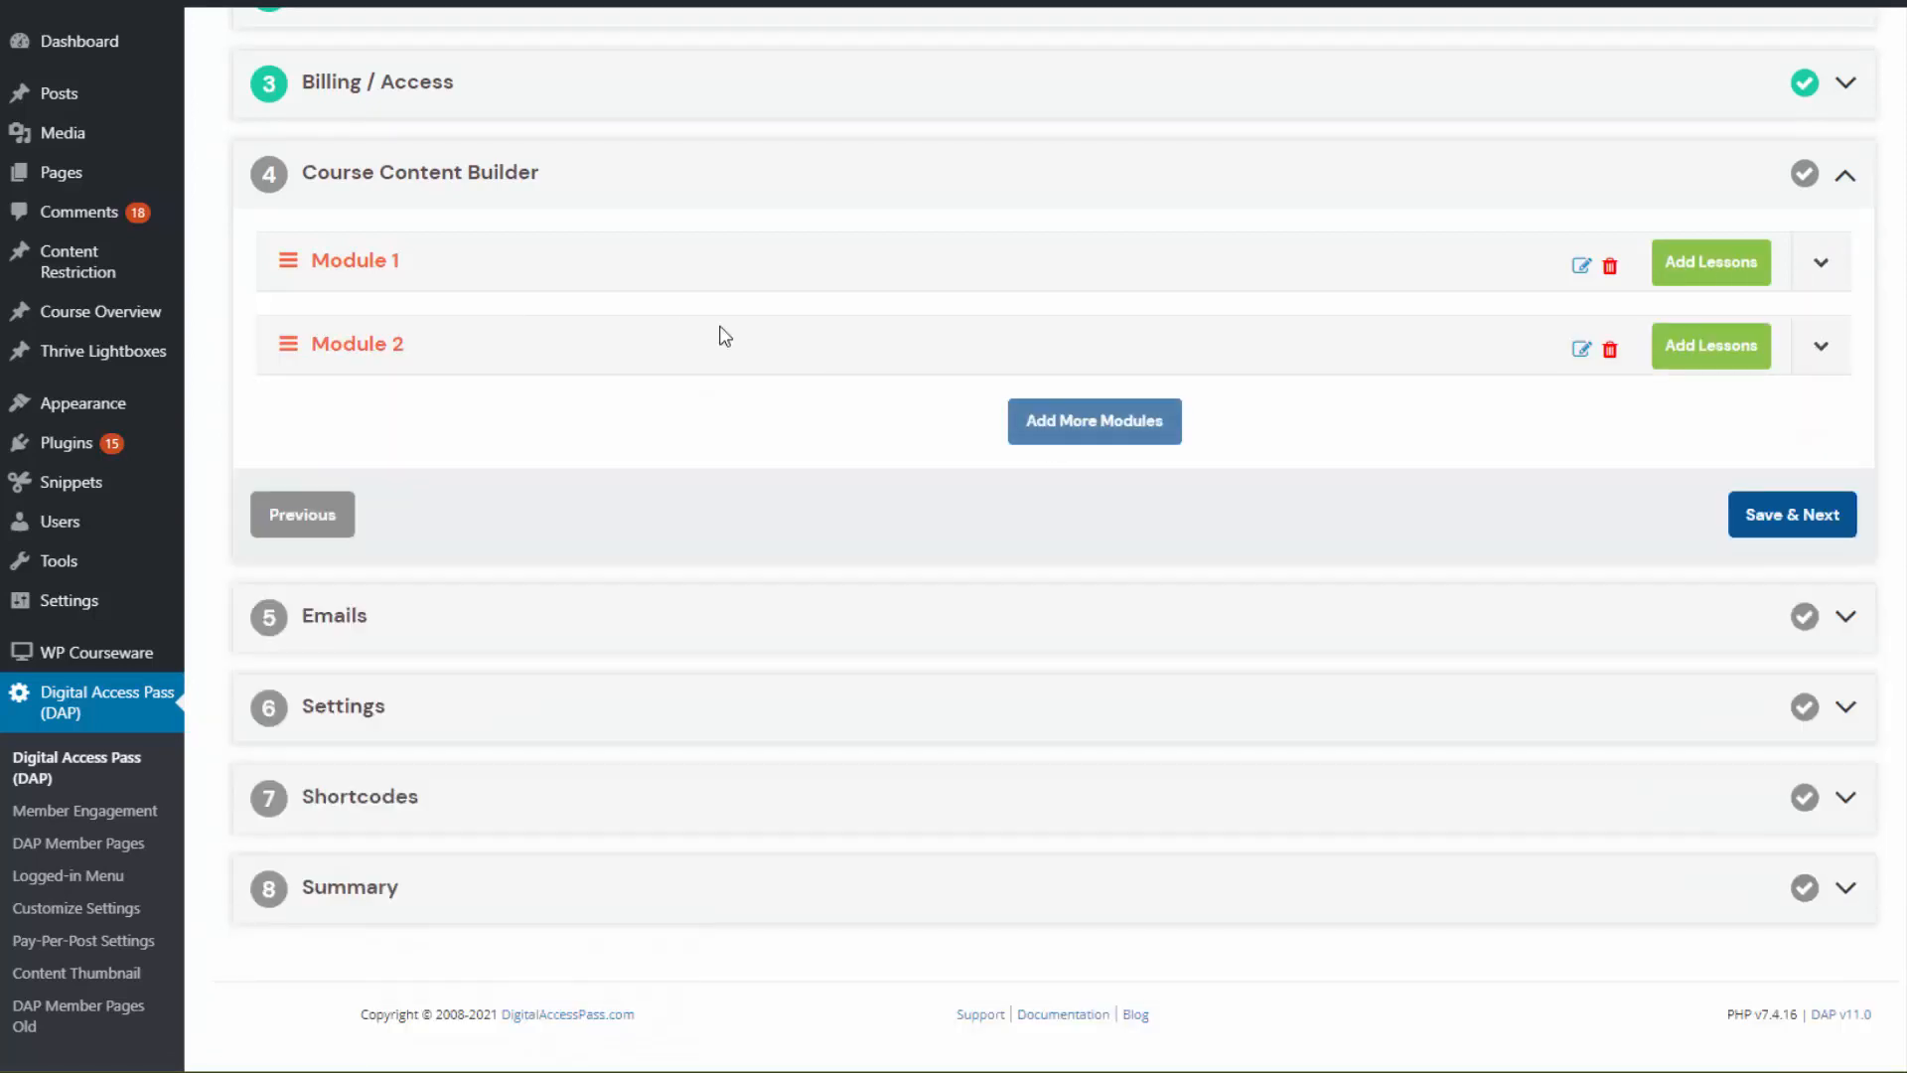
click(1059, 419)
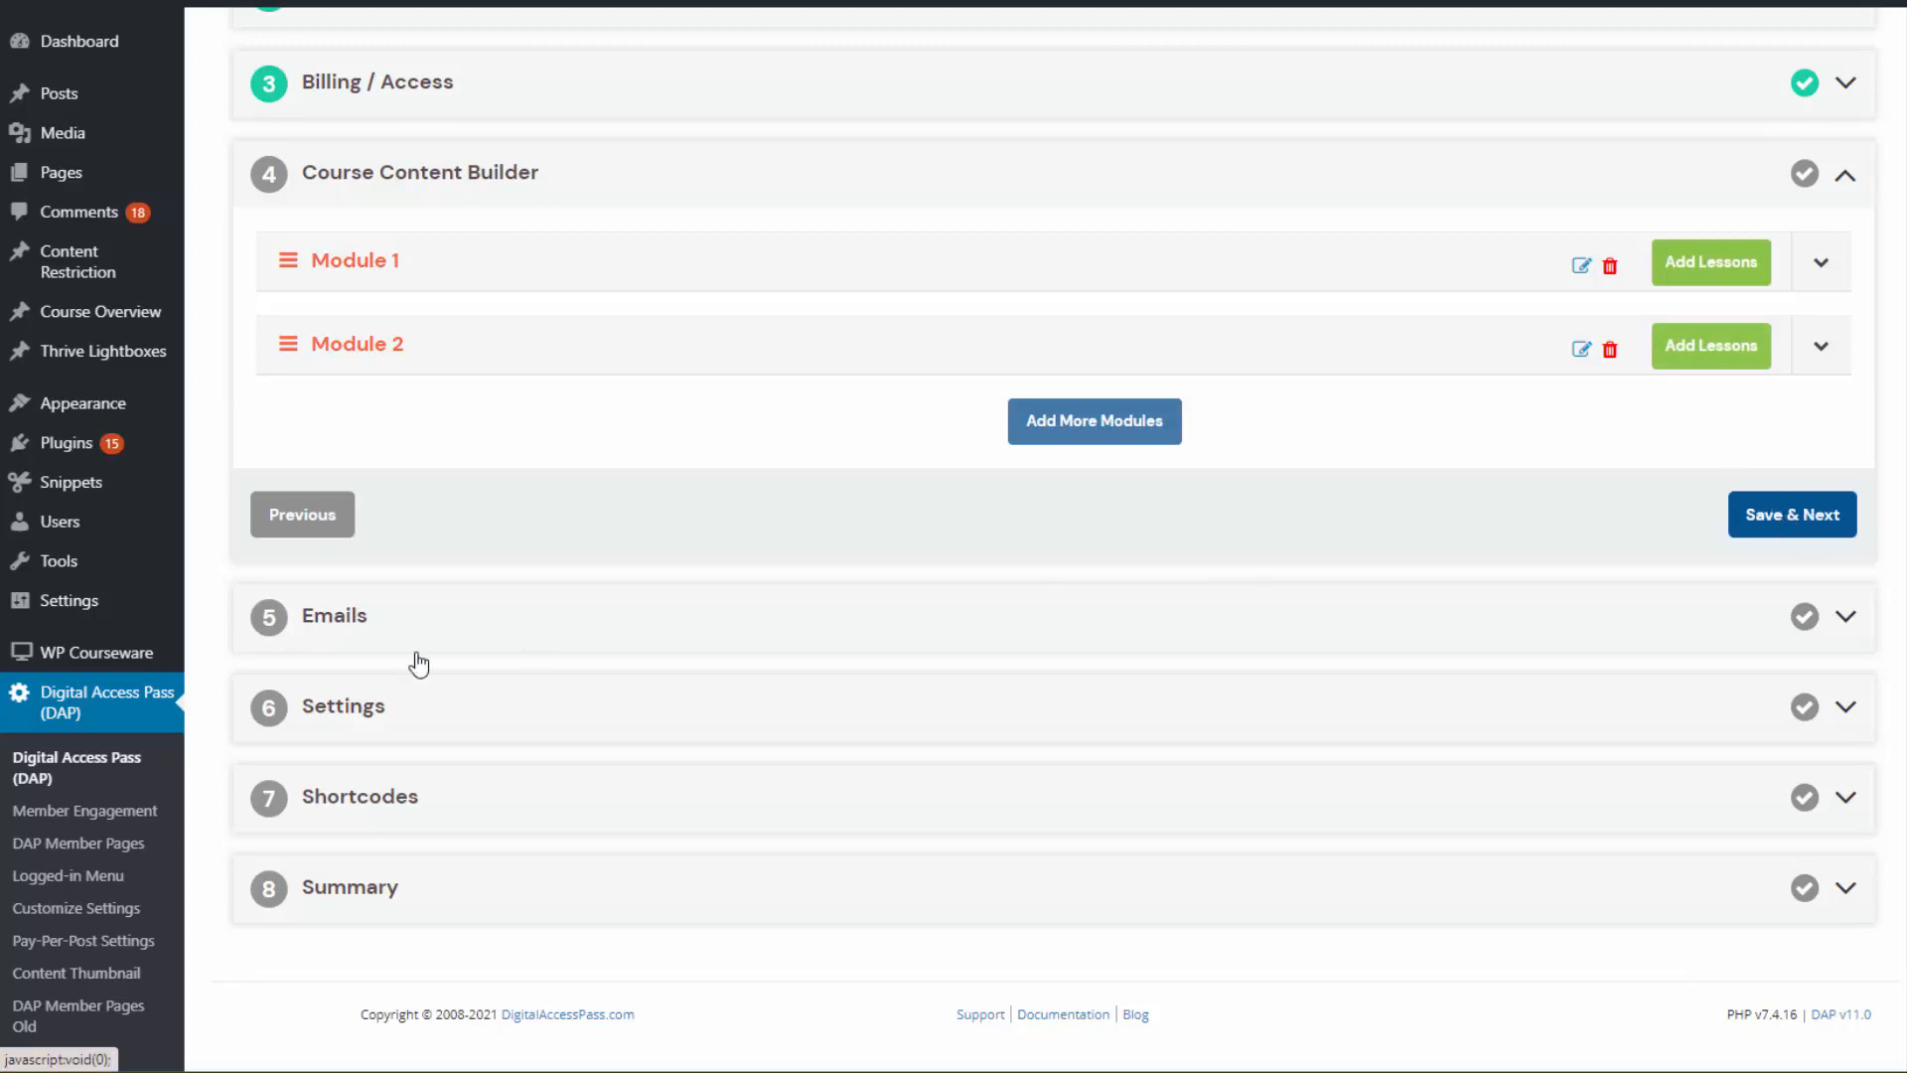
click(1779, 515)
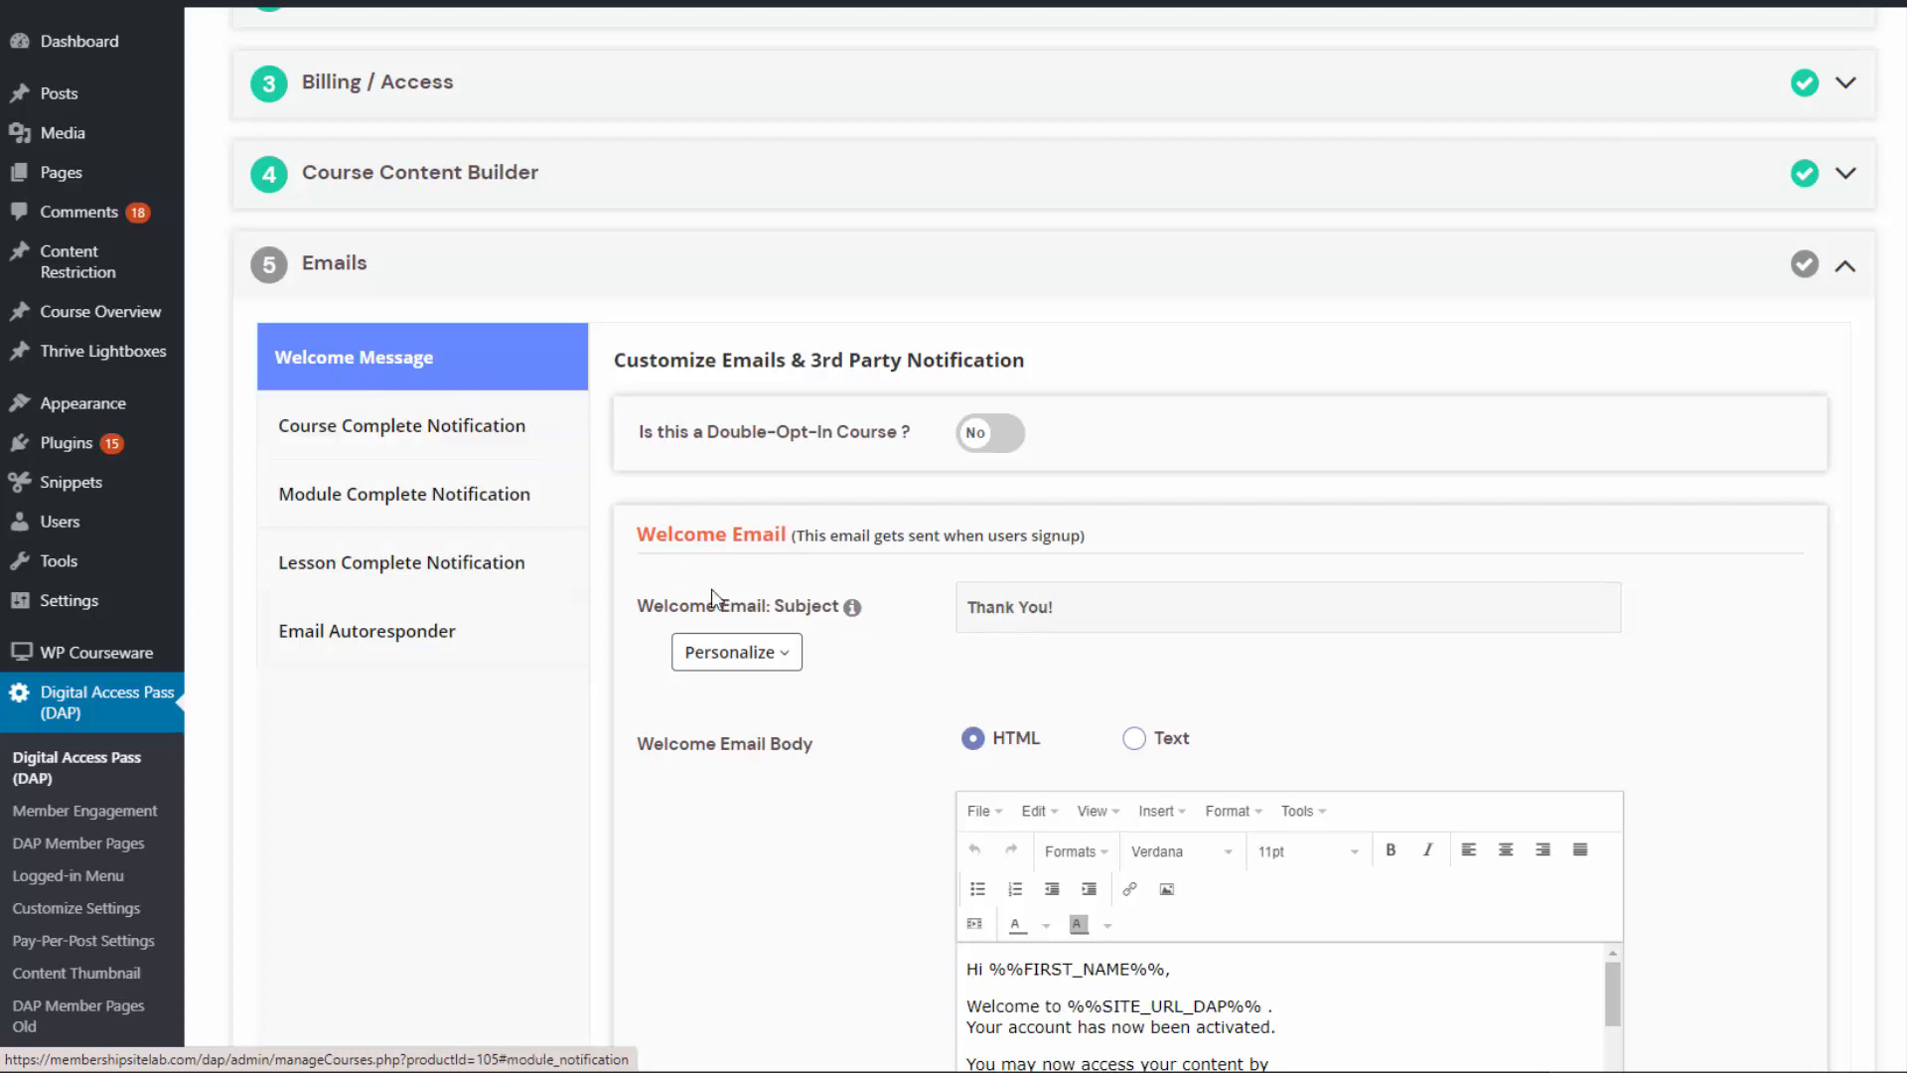
Check the personalization options for the welcome email subject.
scroll(701, 626, down, 2)
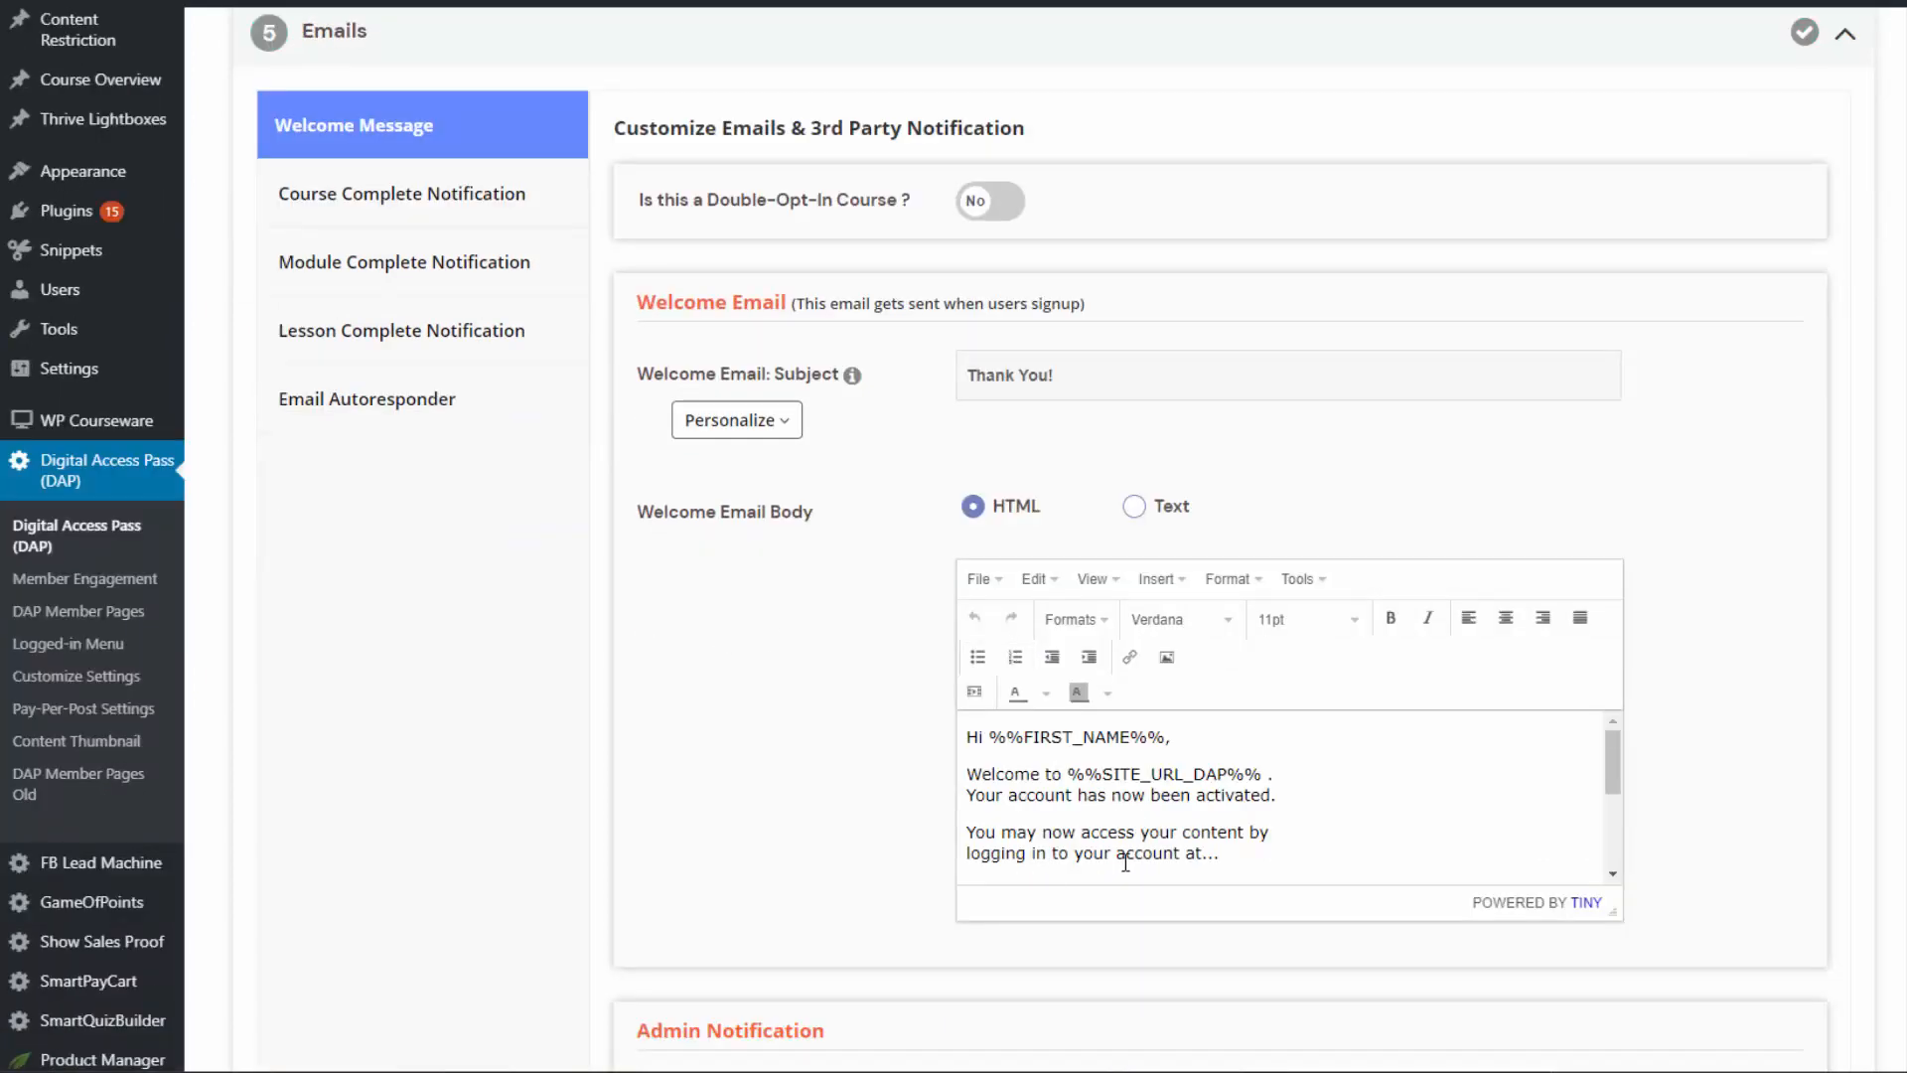
click(782, 433)
click(775, 456)
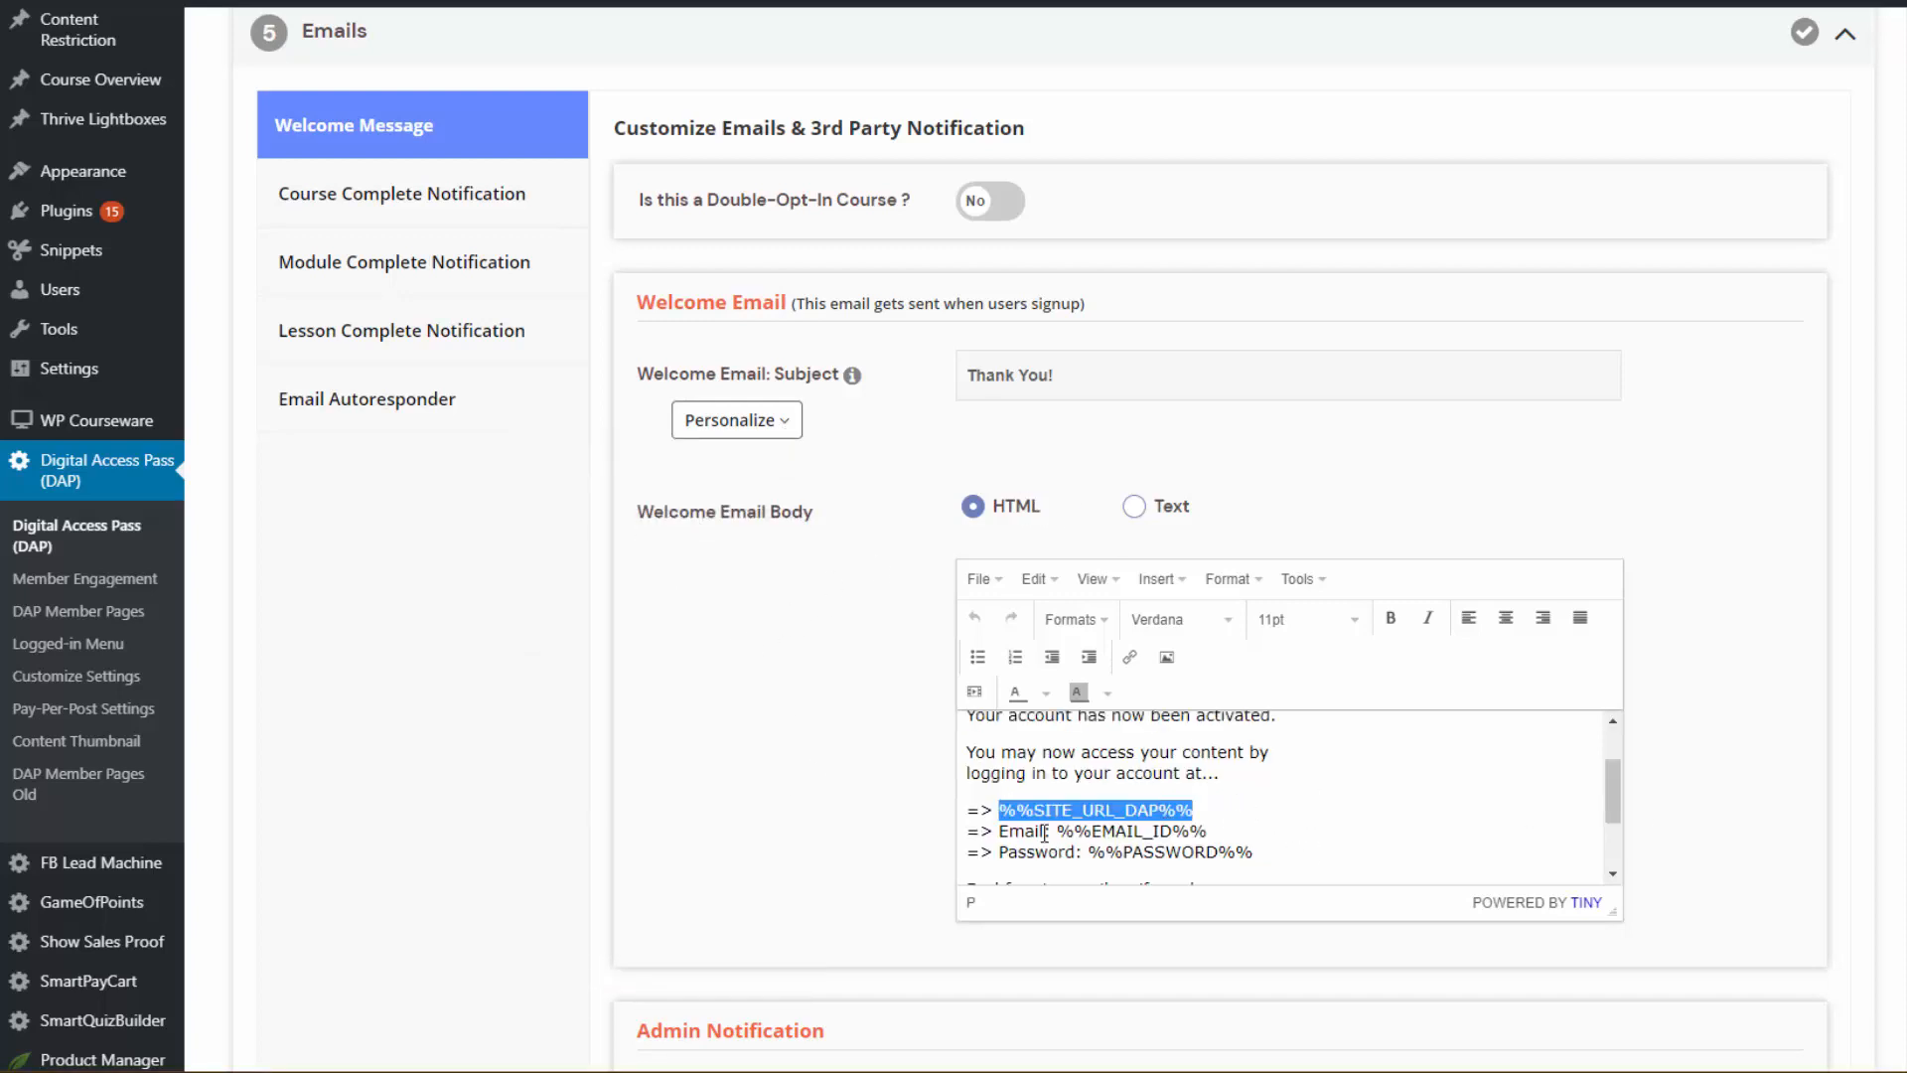
Try appending /login to the %%SITE_URL_DAP%% link above the login credentials in the welcome email body.
click(1241, 835)
drag(1314, 851, 1244, 812)
click(1114, 830)
click(1201, 803)
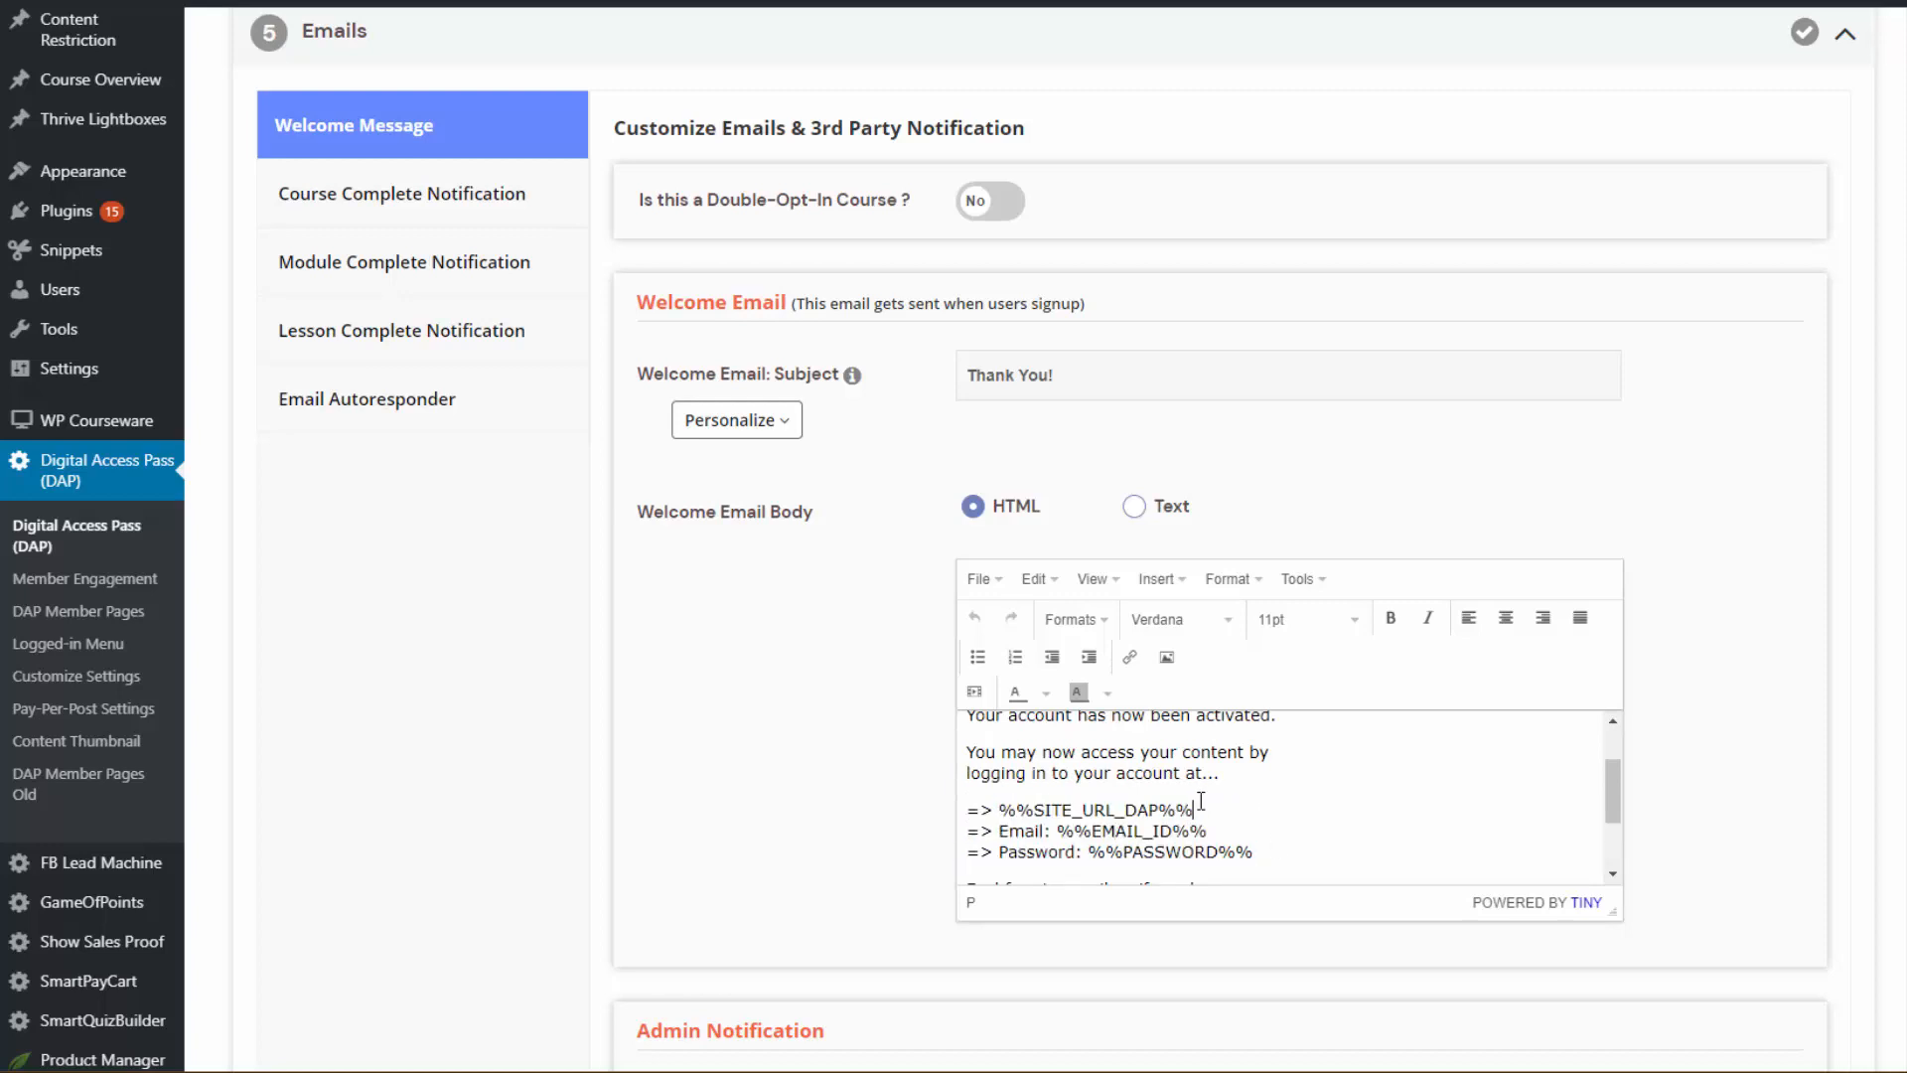
text(/login)
drag(1261, 811, 1009, 817)
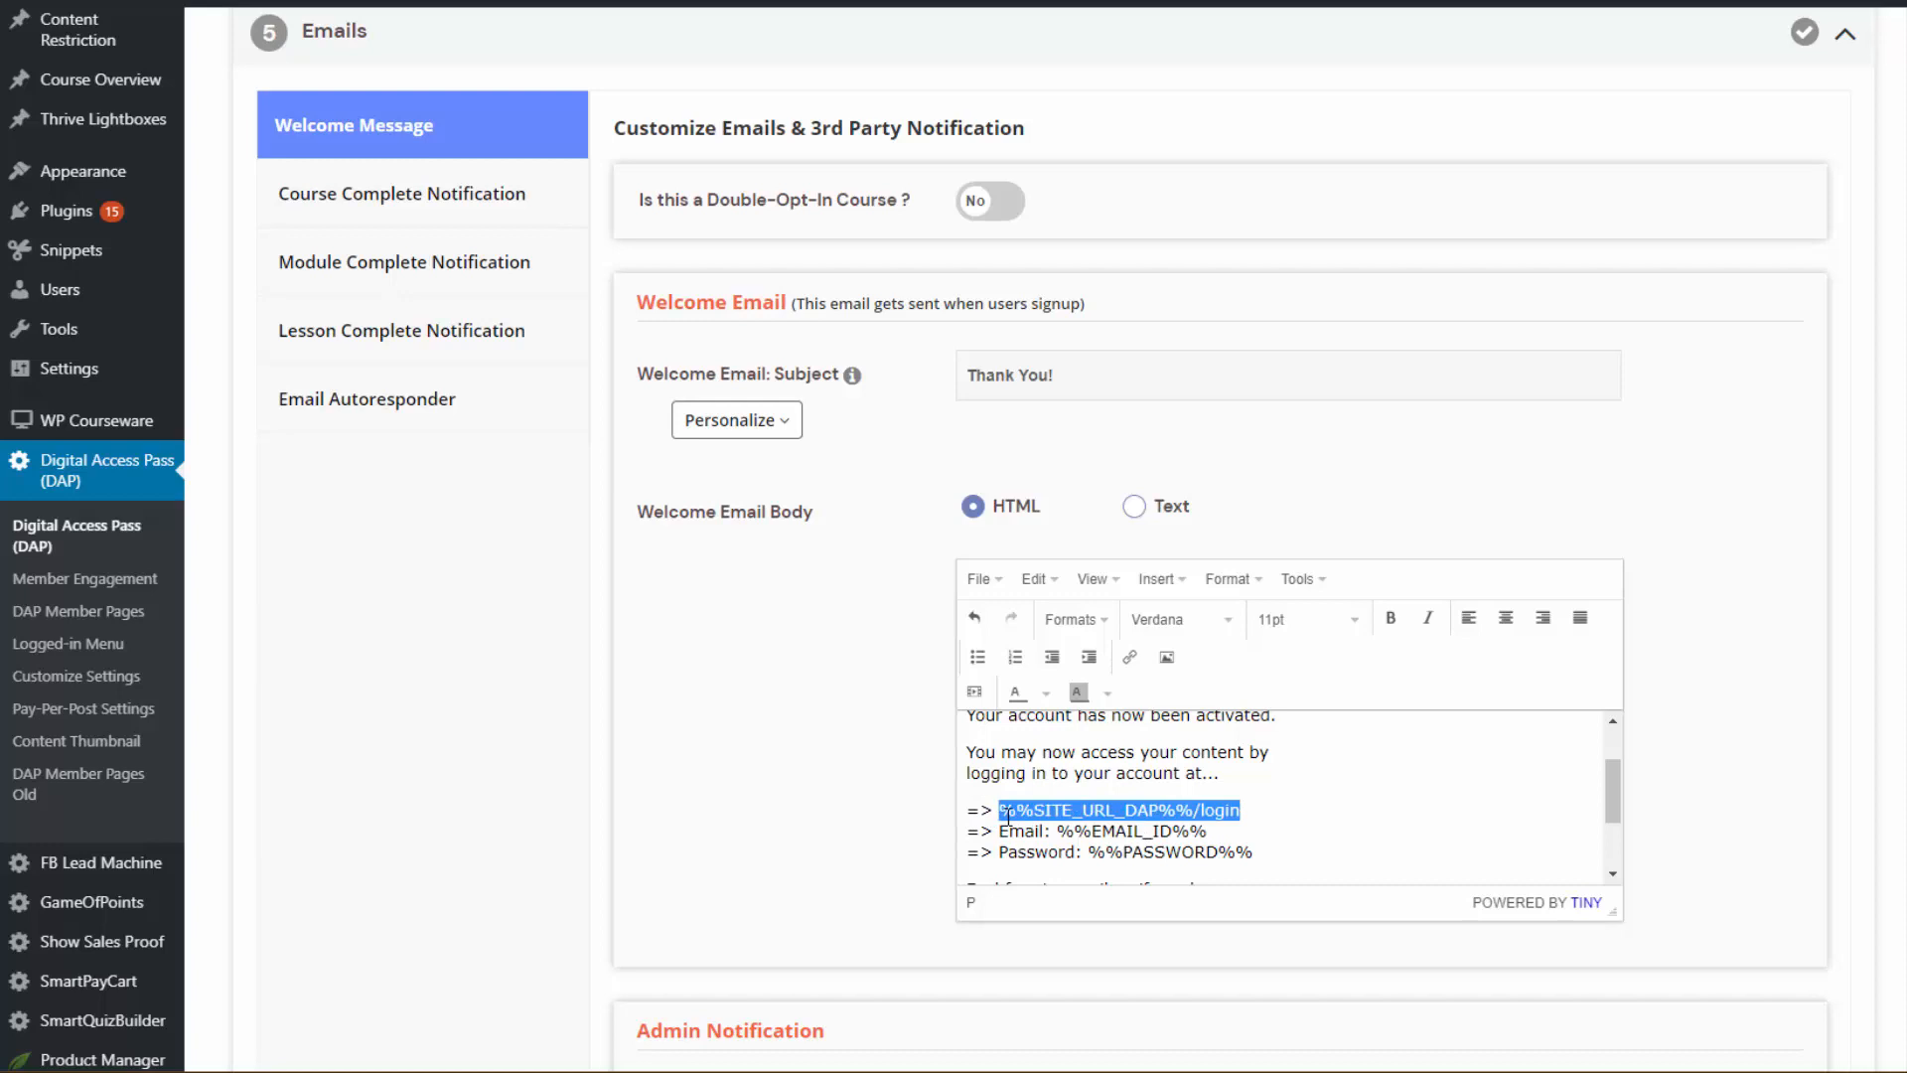
text(https://yoursite.com/login)
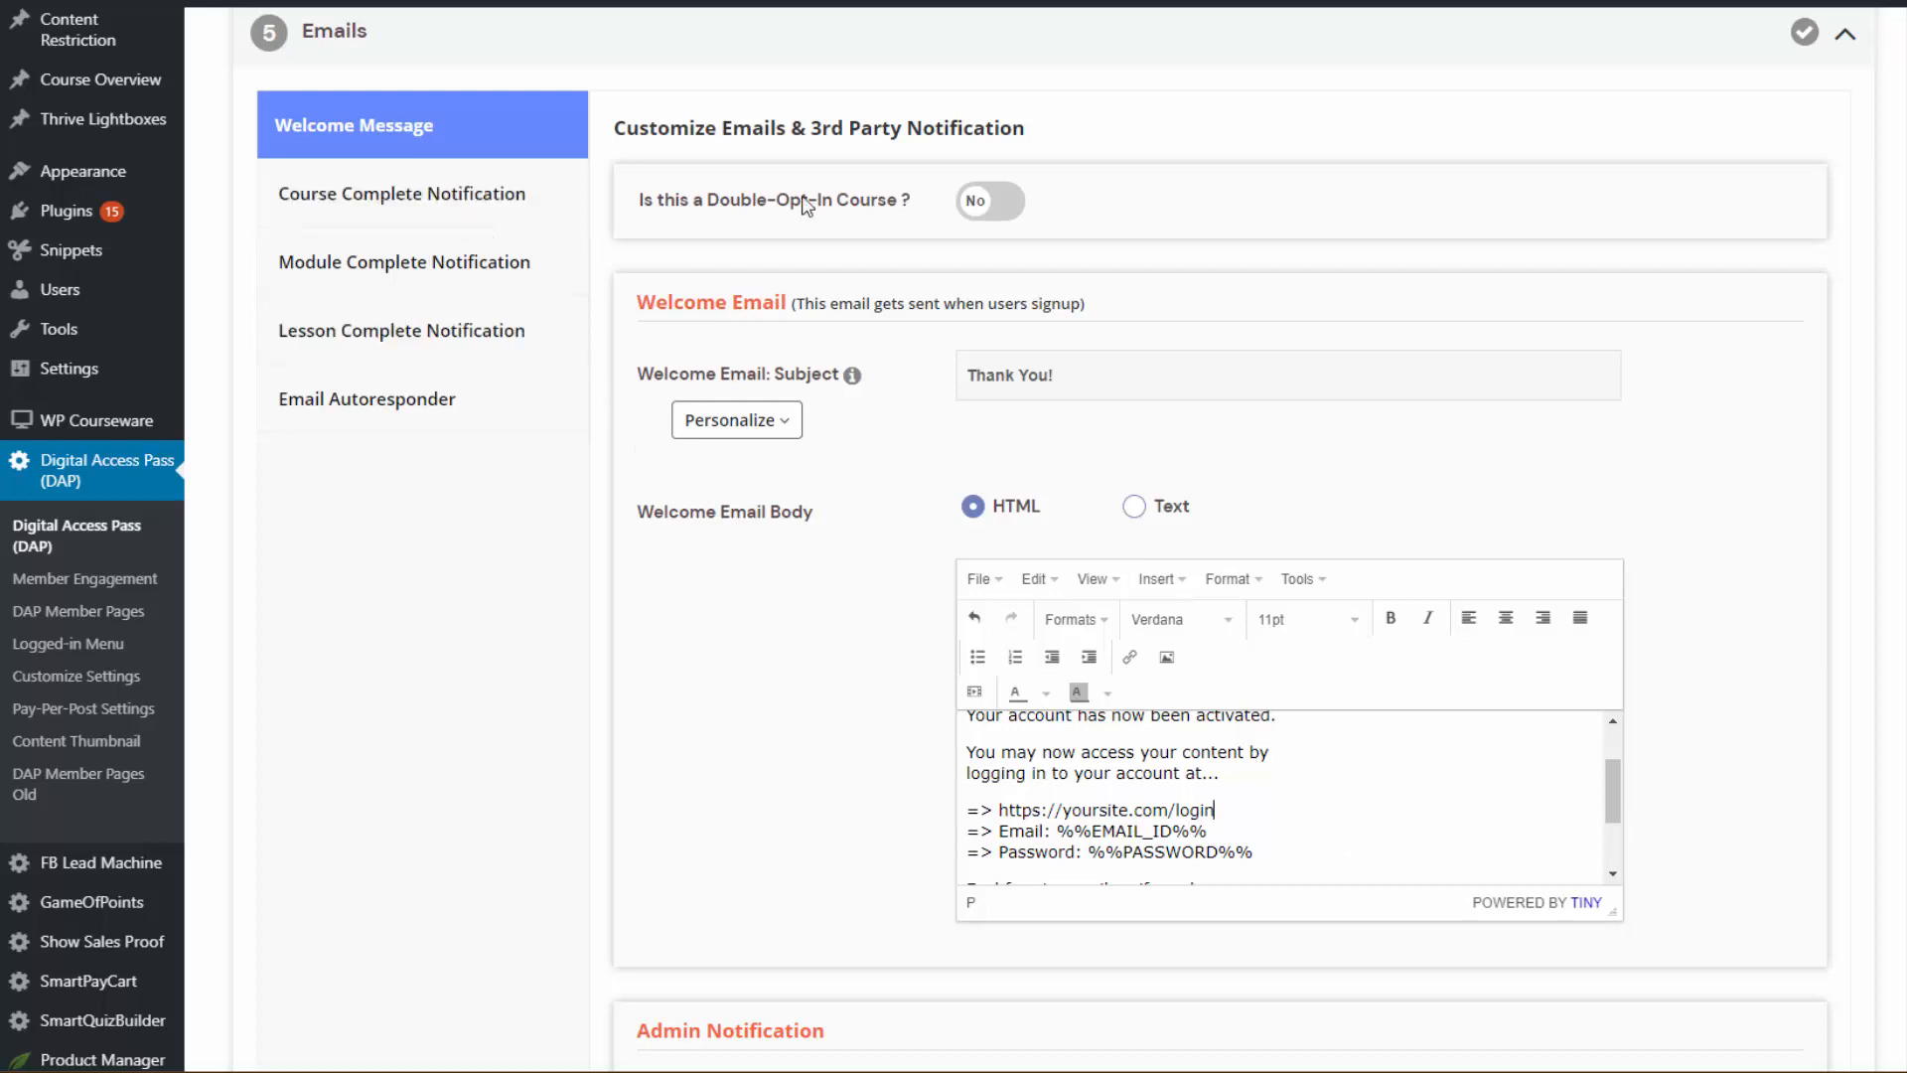
Turn on the course complete email in the Course Complete Notification settings.
scroll(782, 830, down, 2)
scroll(782, 830, down, 2)
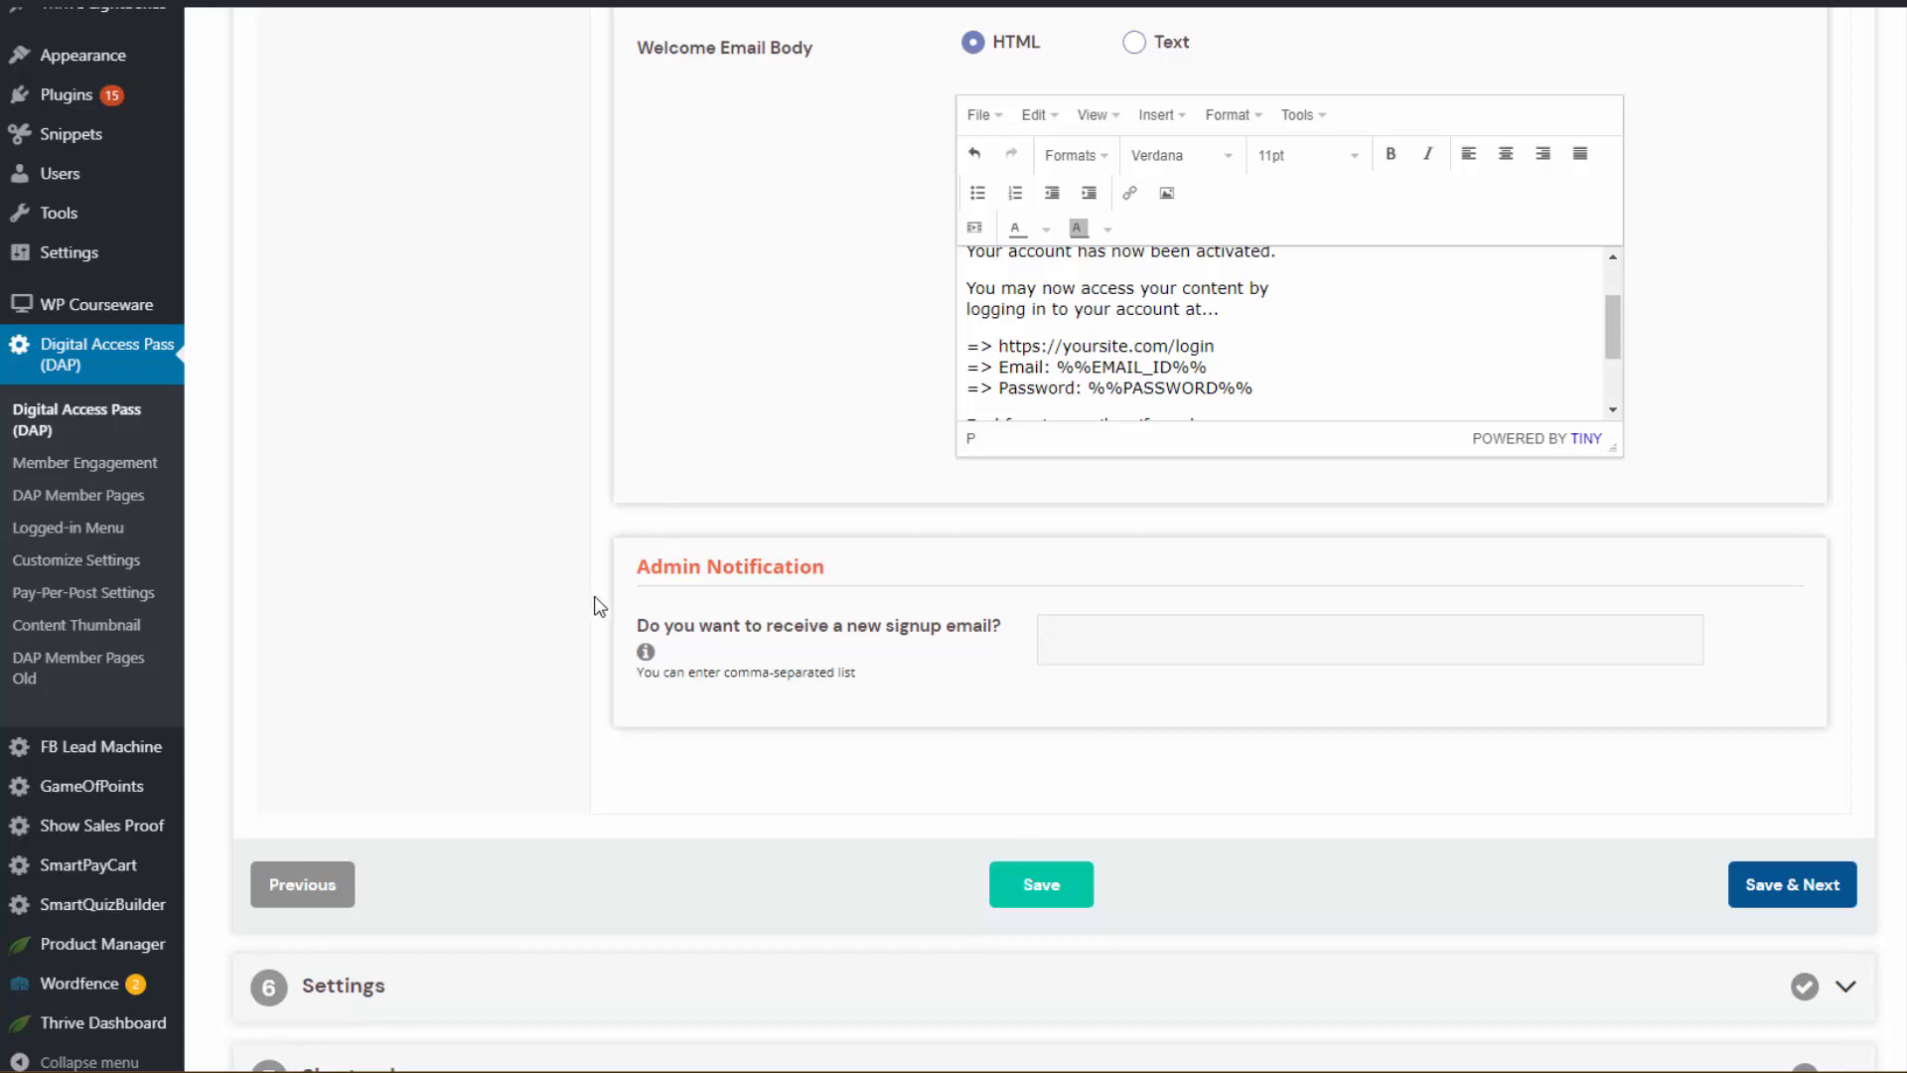
scroll(599, 607, up, 3)
scroll(599, 607, up, 2)
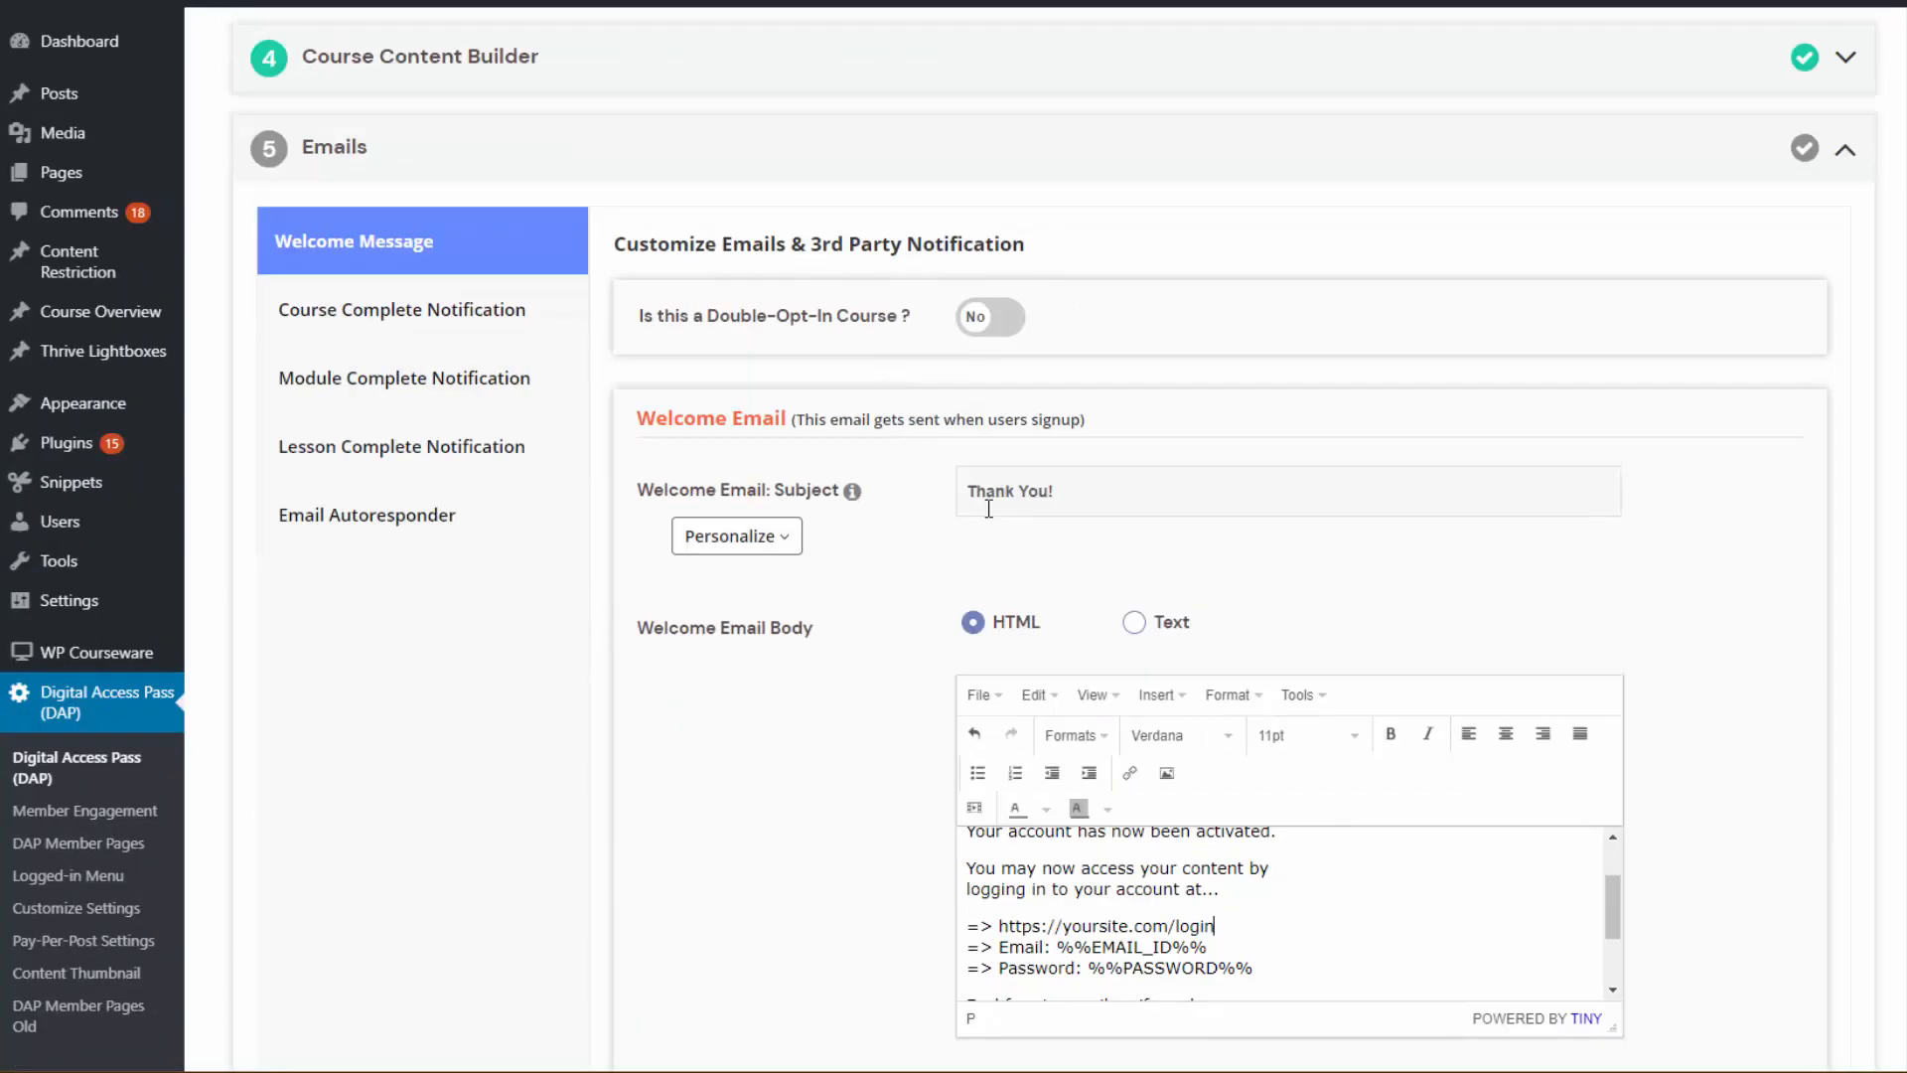
click(397, 334)
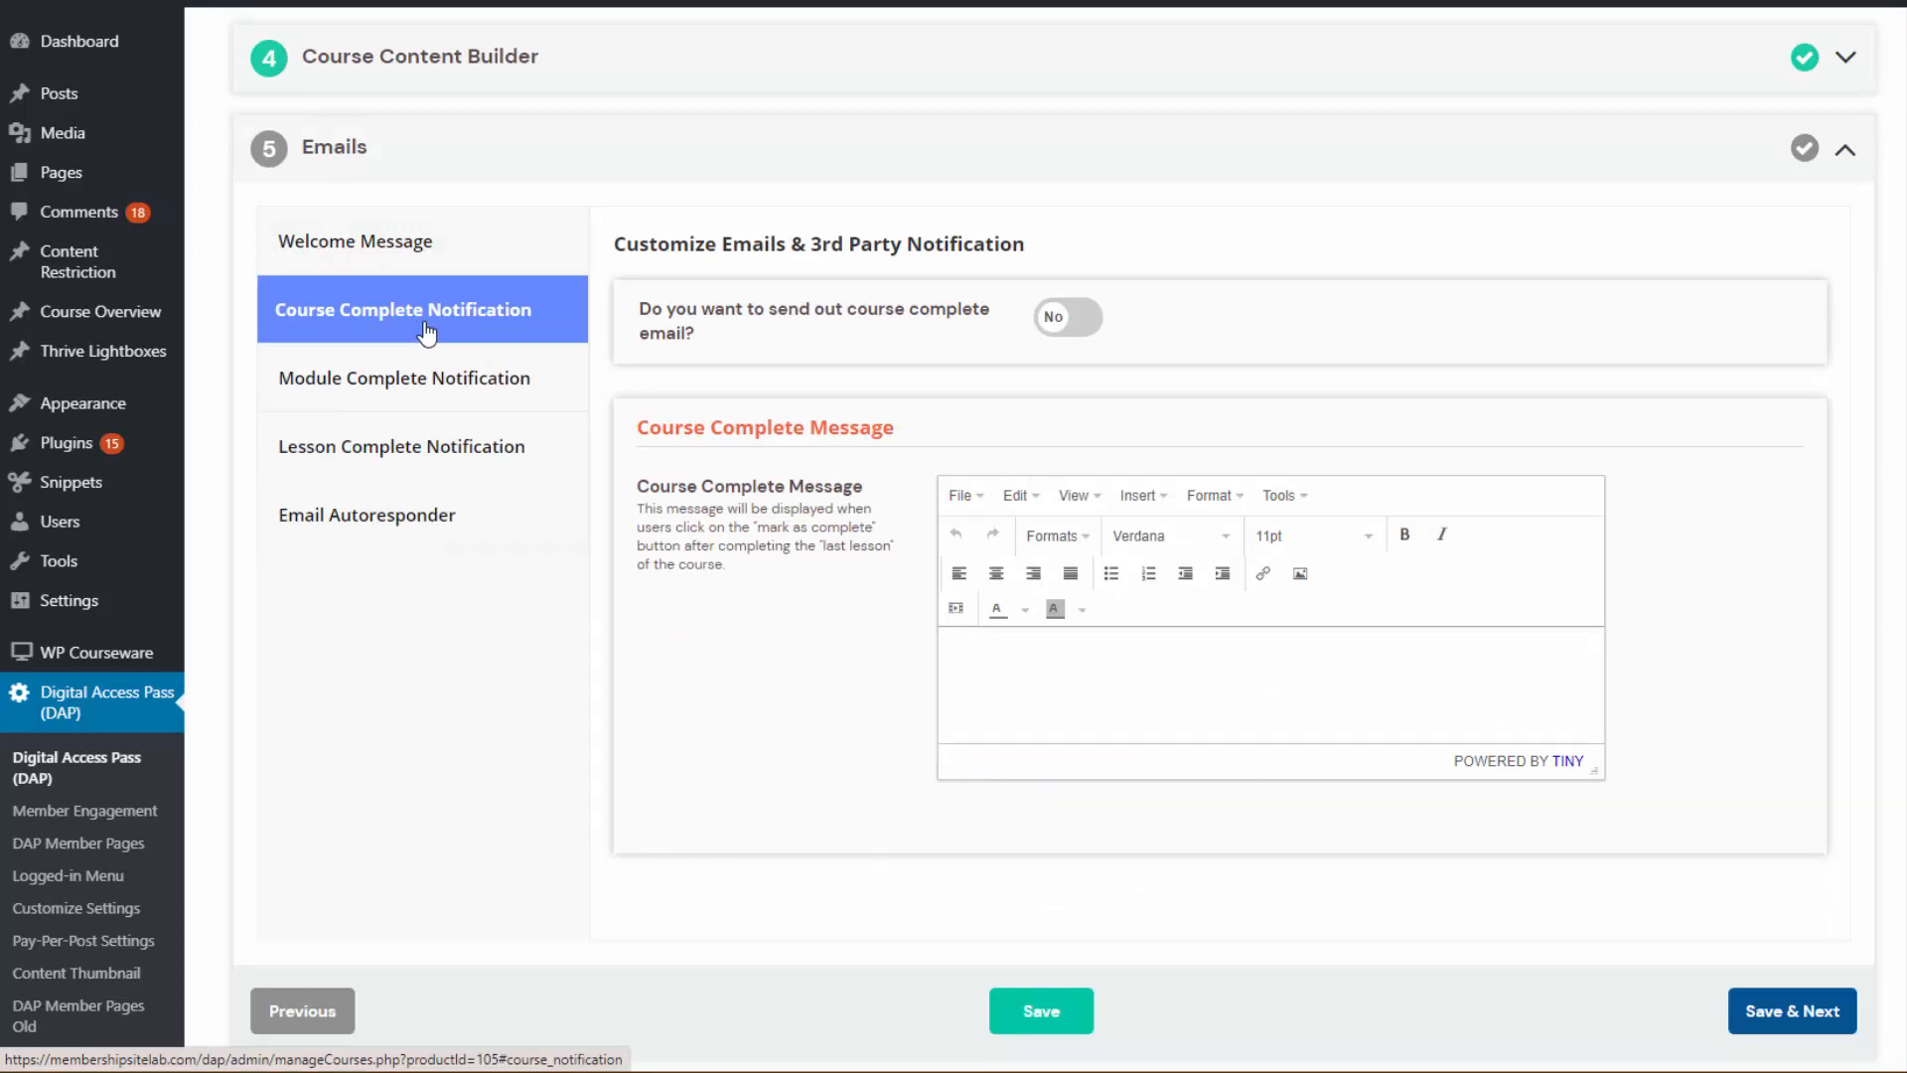
click(1101, 331)
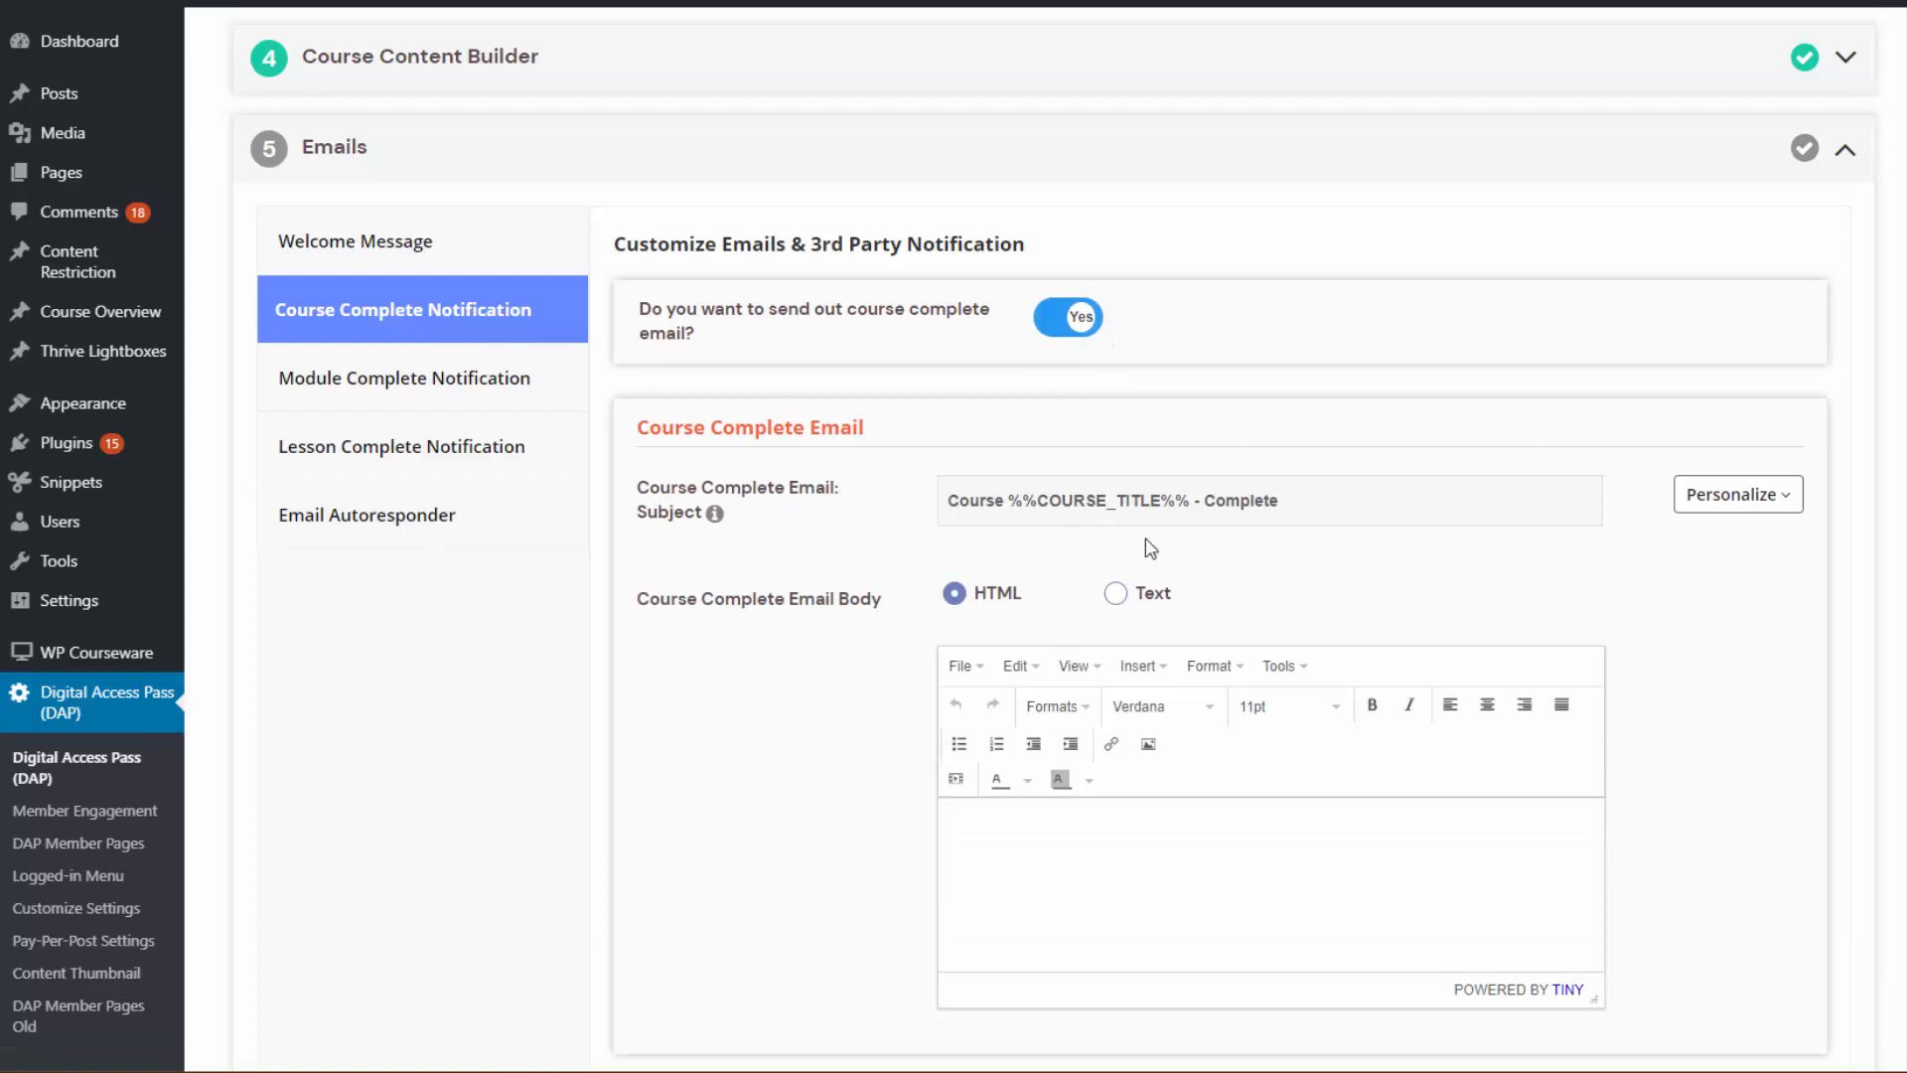
scroll(1152, 548, down, 1)
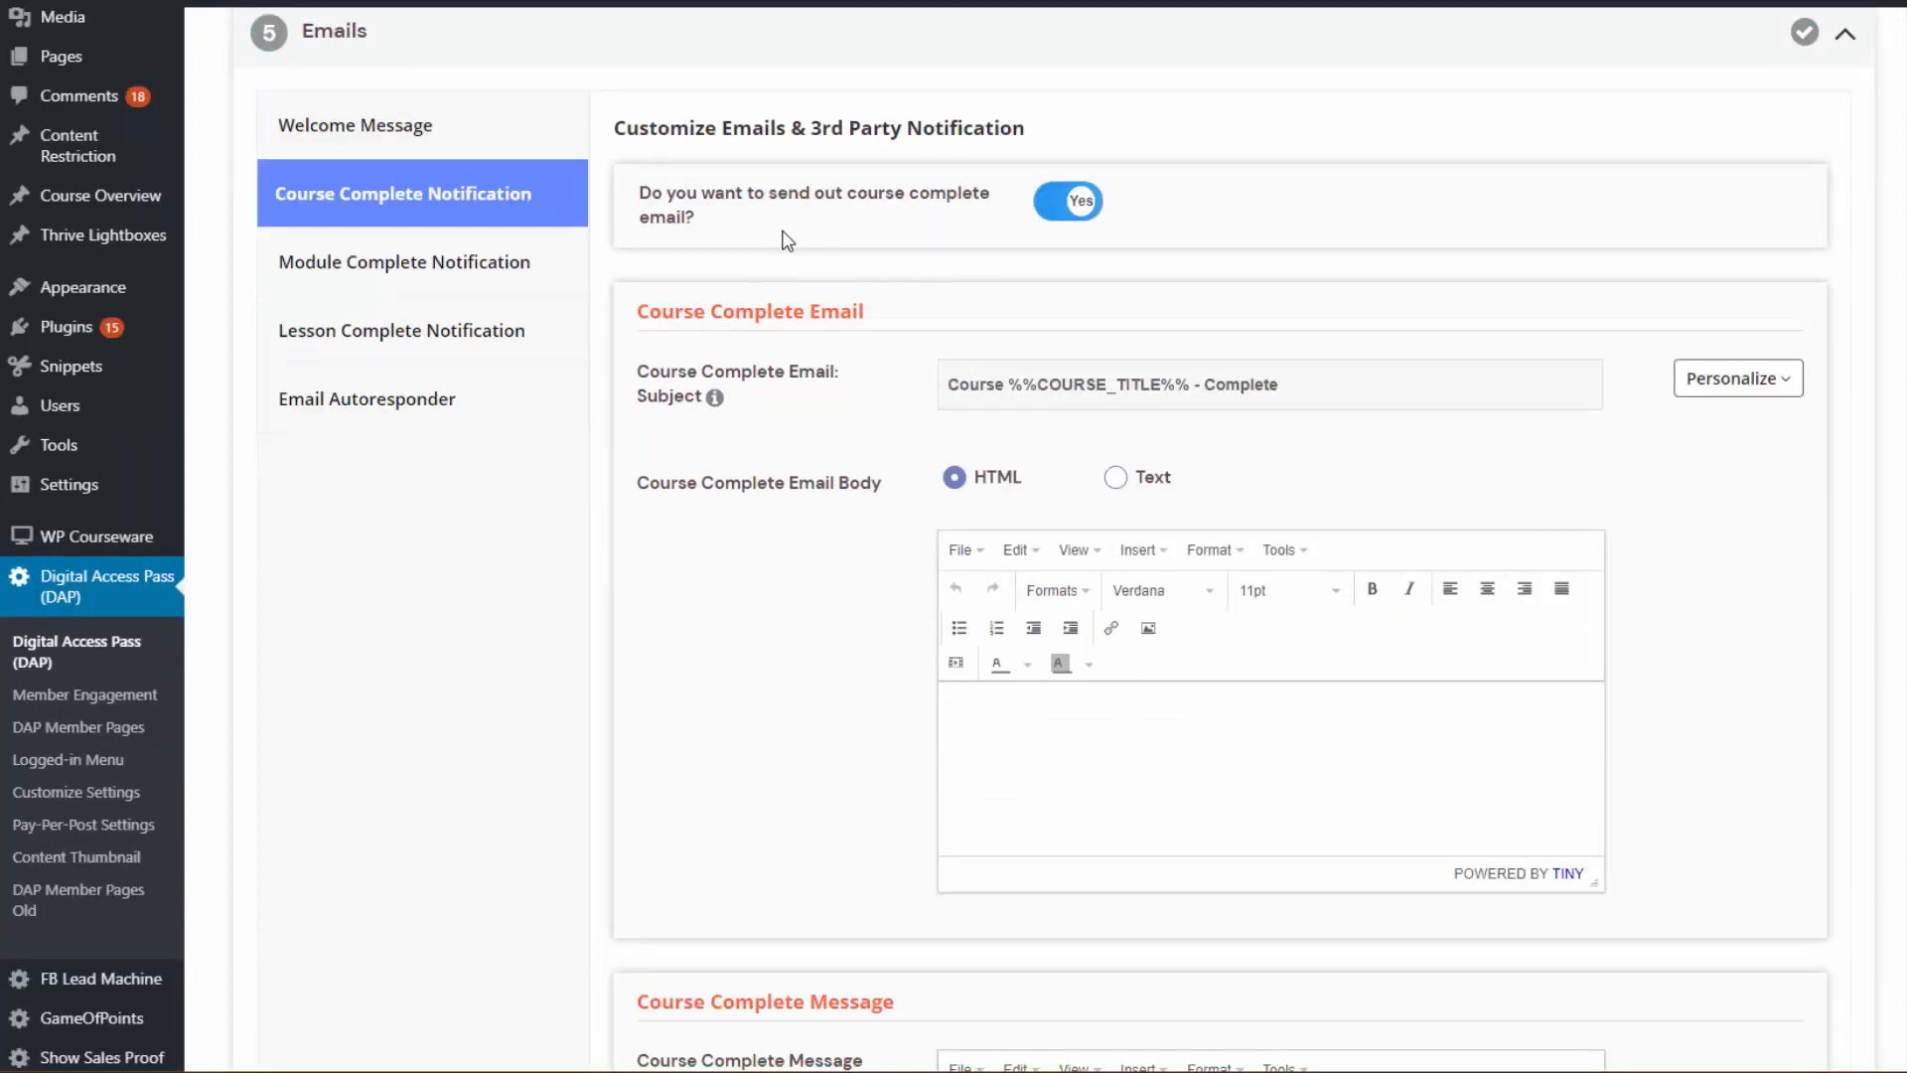
Turn on the lesson complete email and show the personalization tags available for its subject.
click(423, 288)
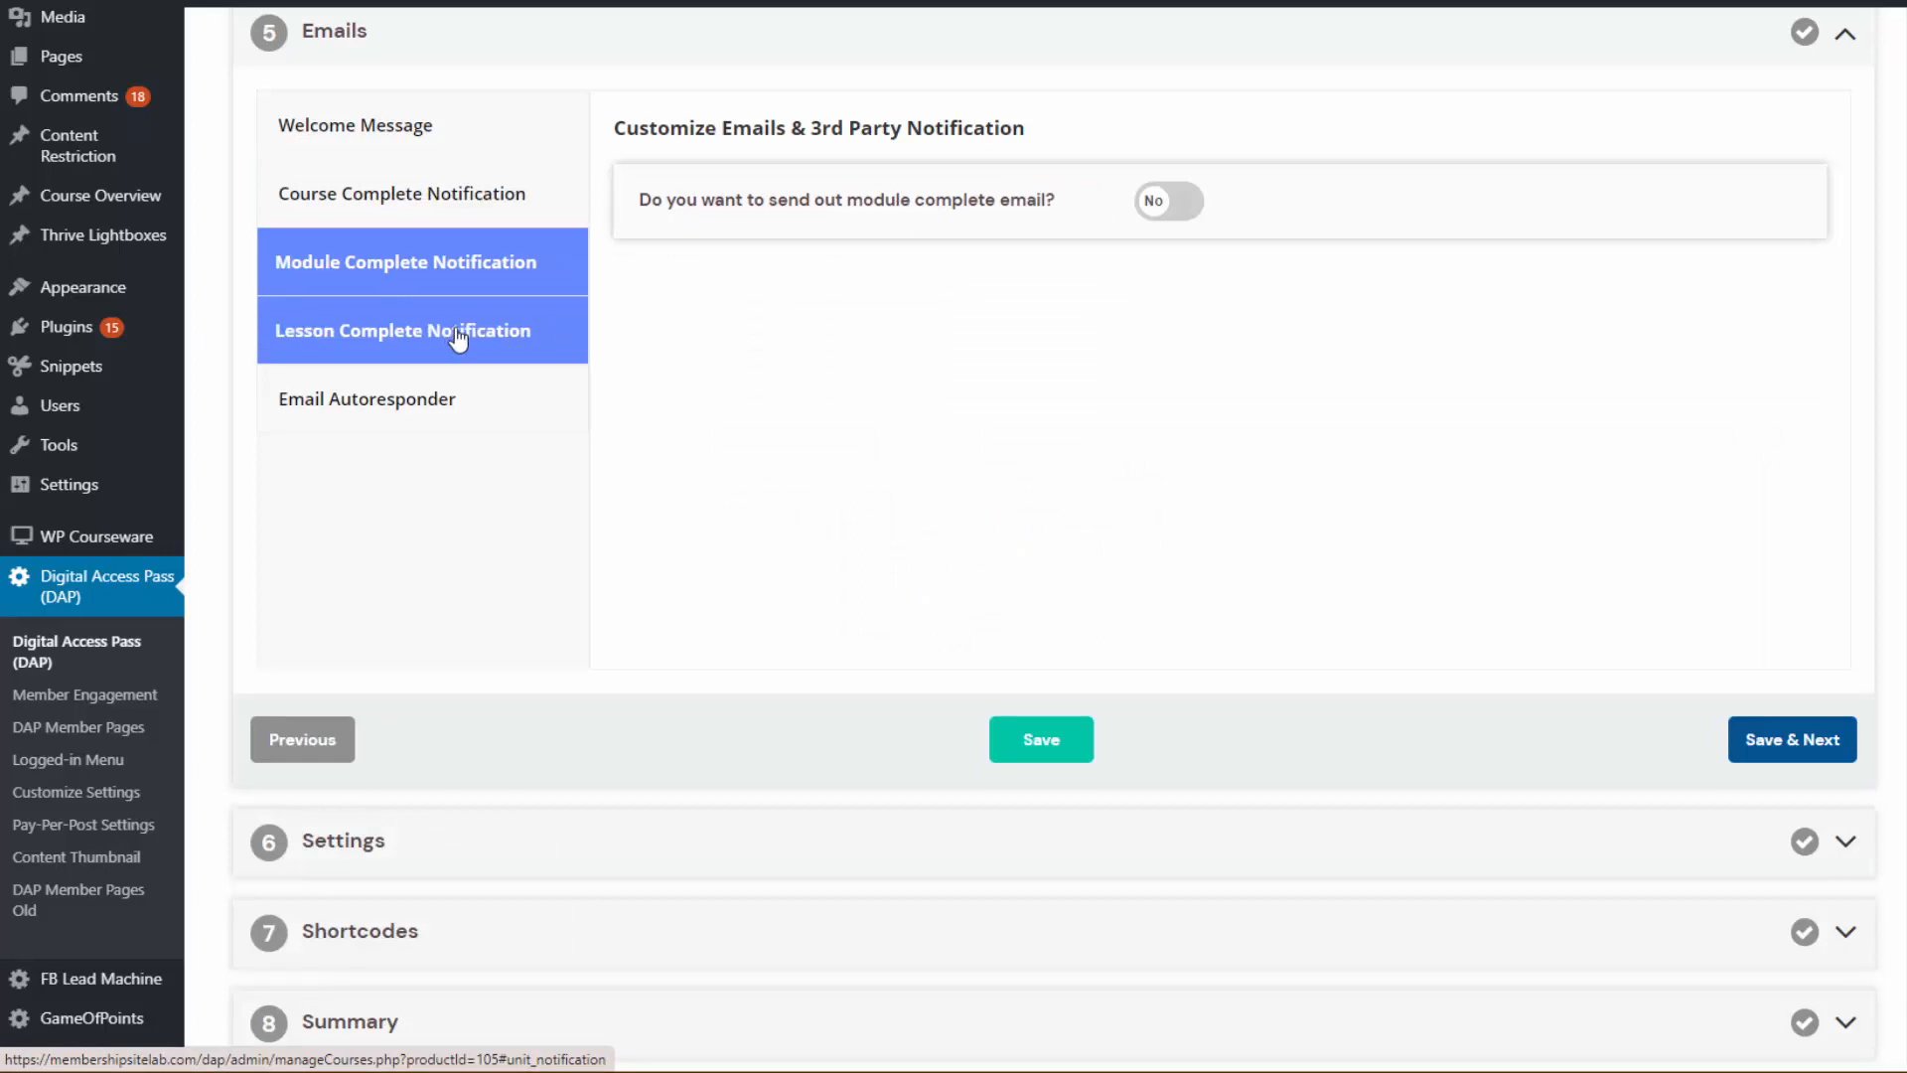
click(452, 331)
click(1051, 217)
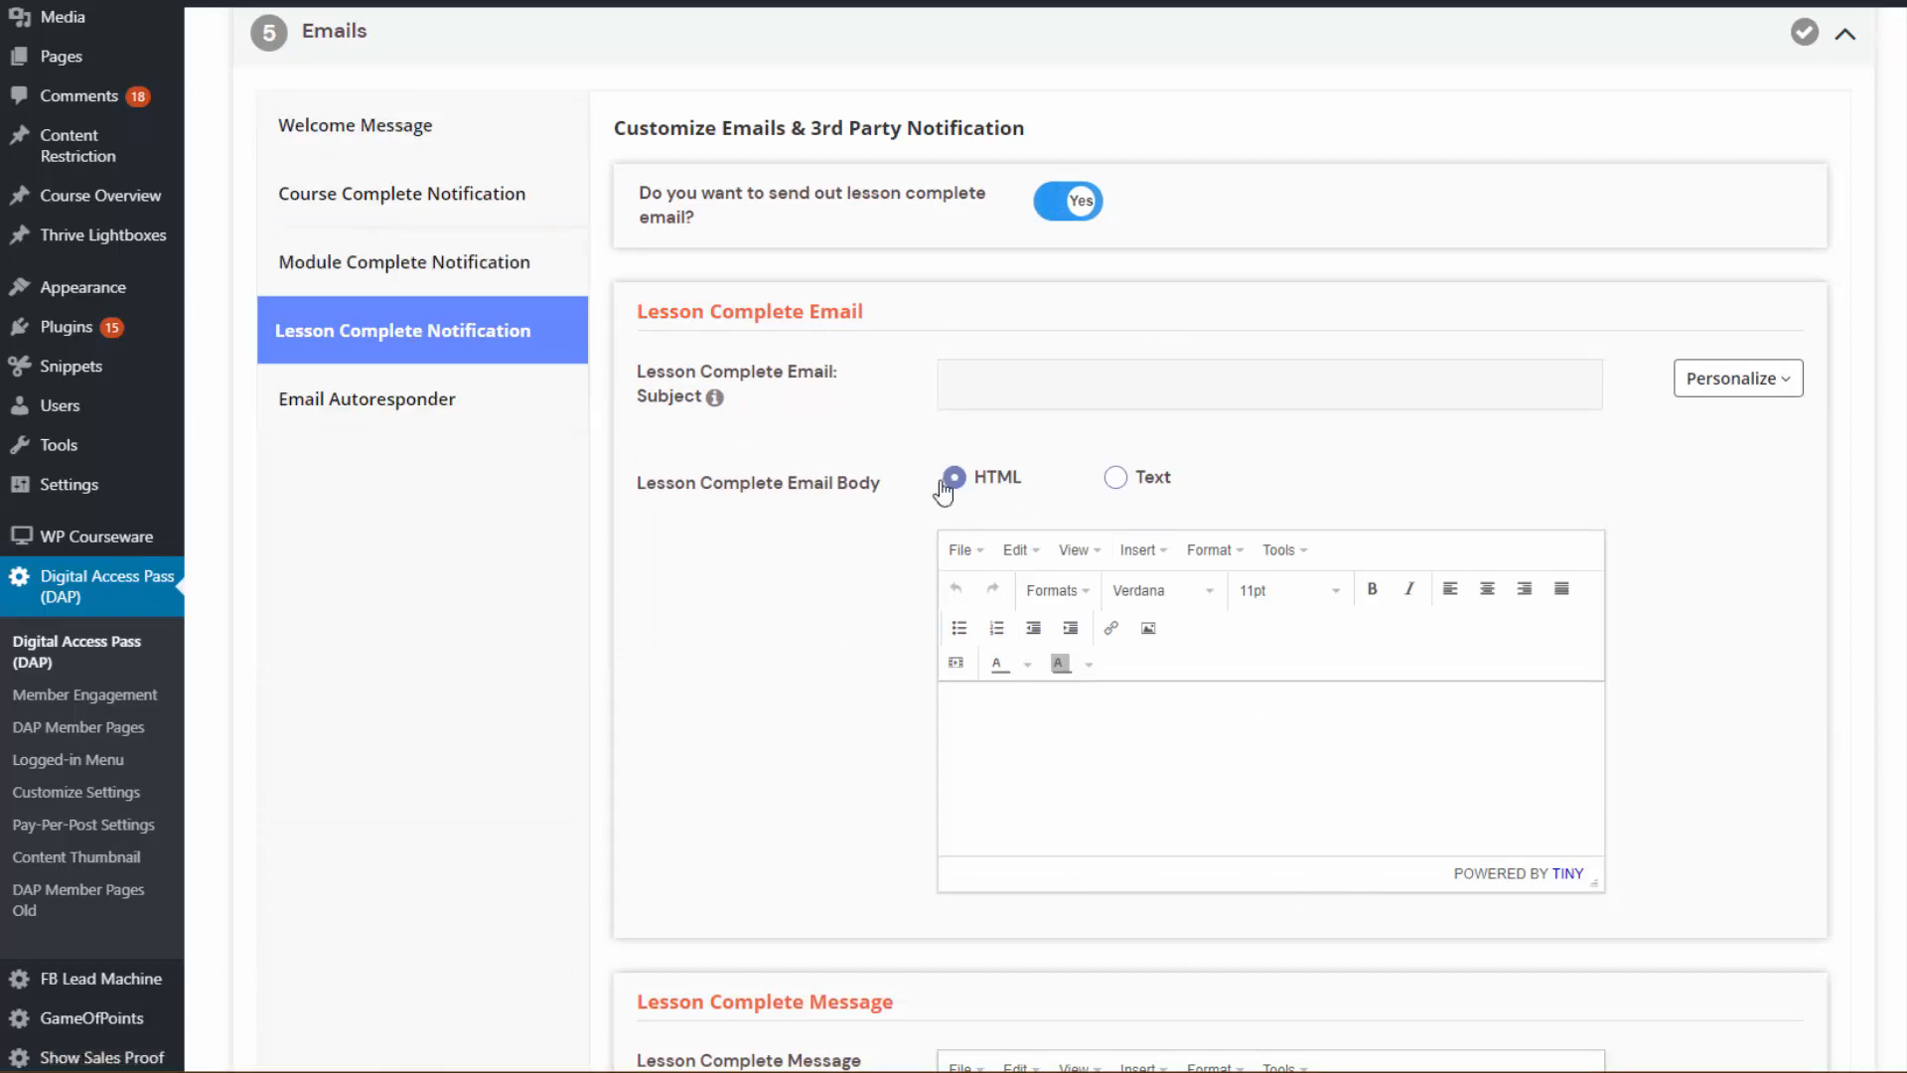
click(1727, 379)
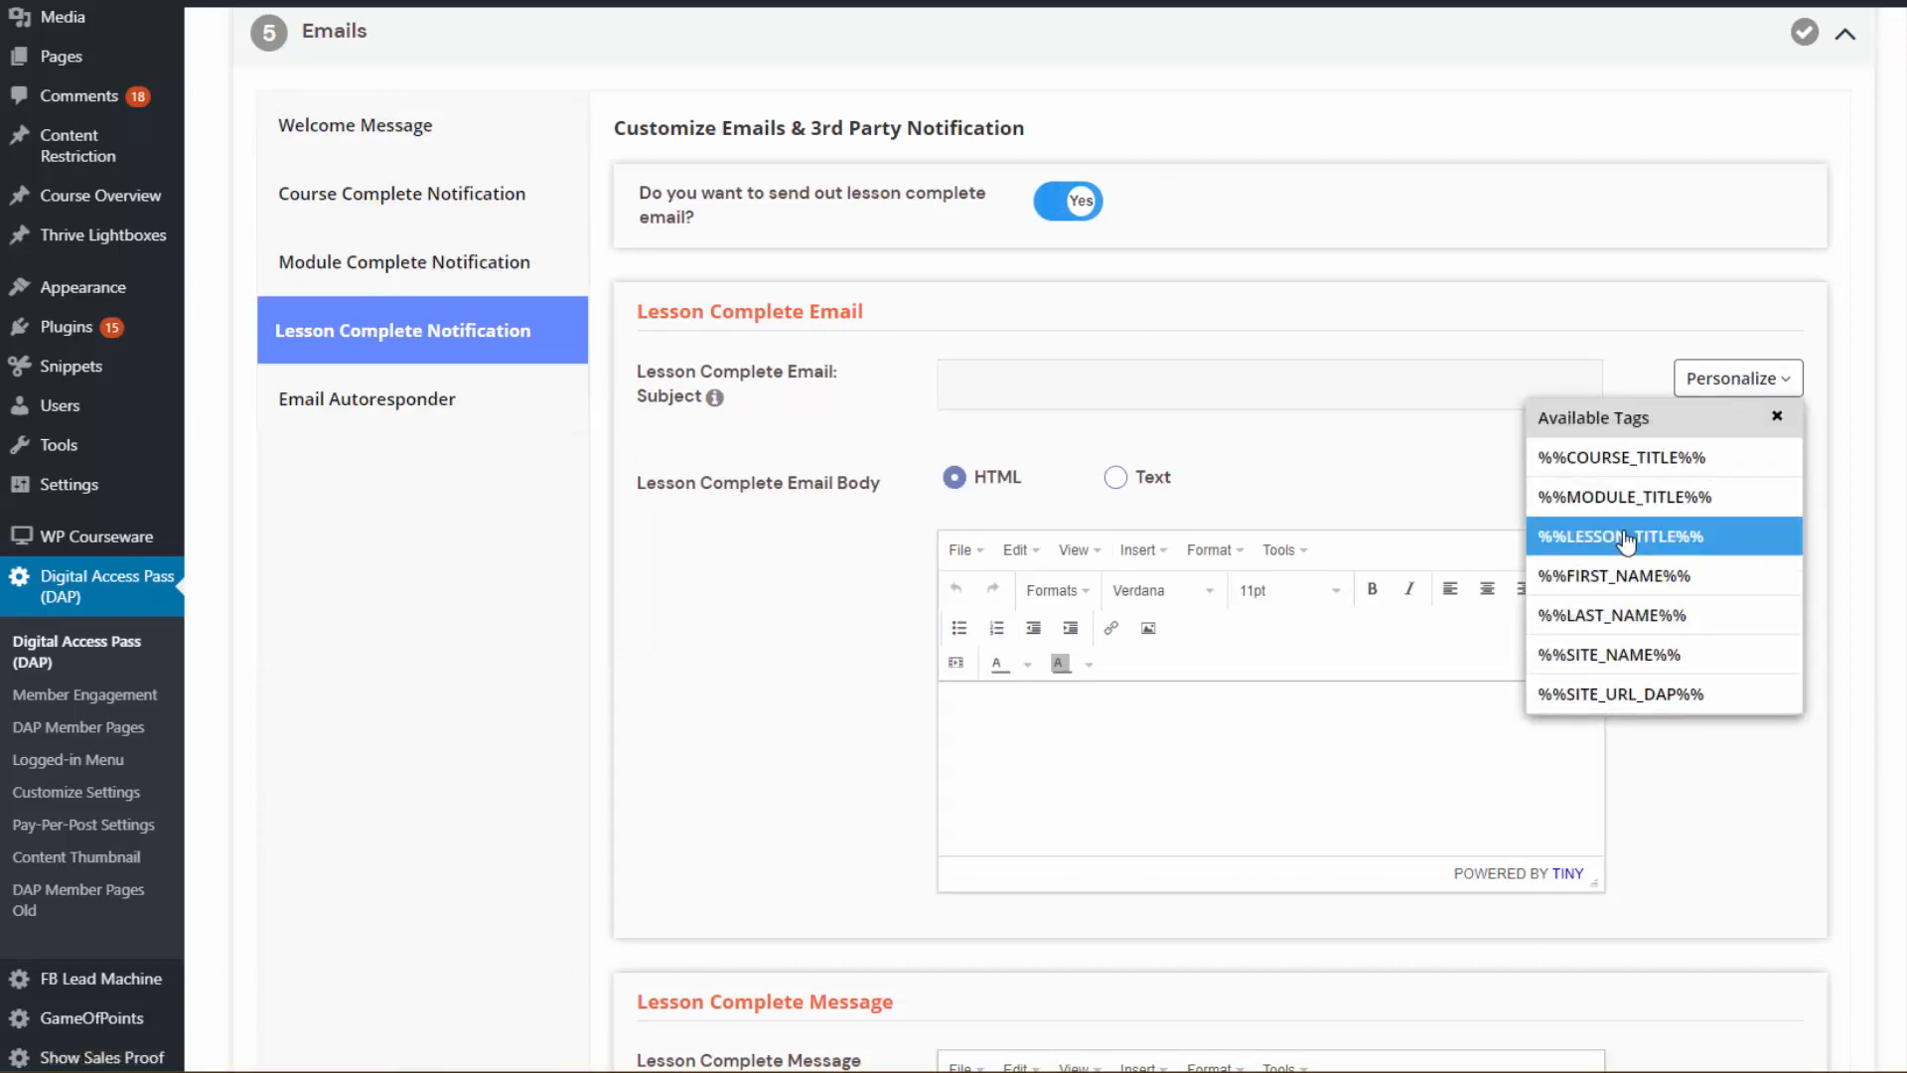
Examine the course complete and lesson complete message editors in their notification settings.
click(460, 316)
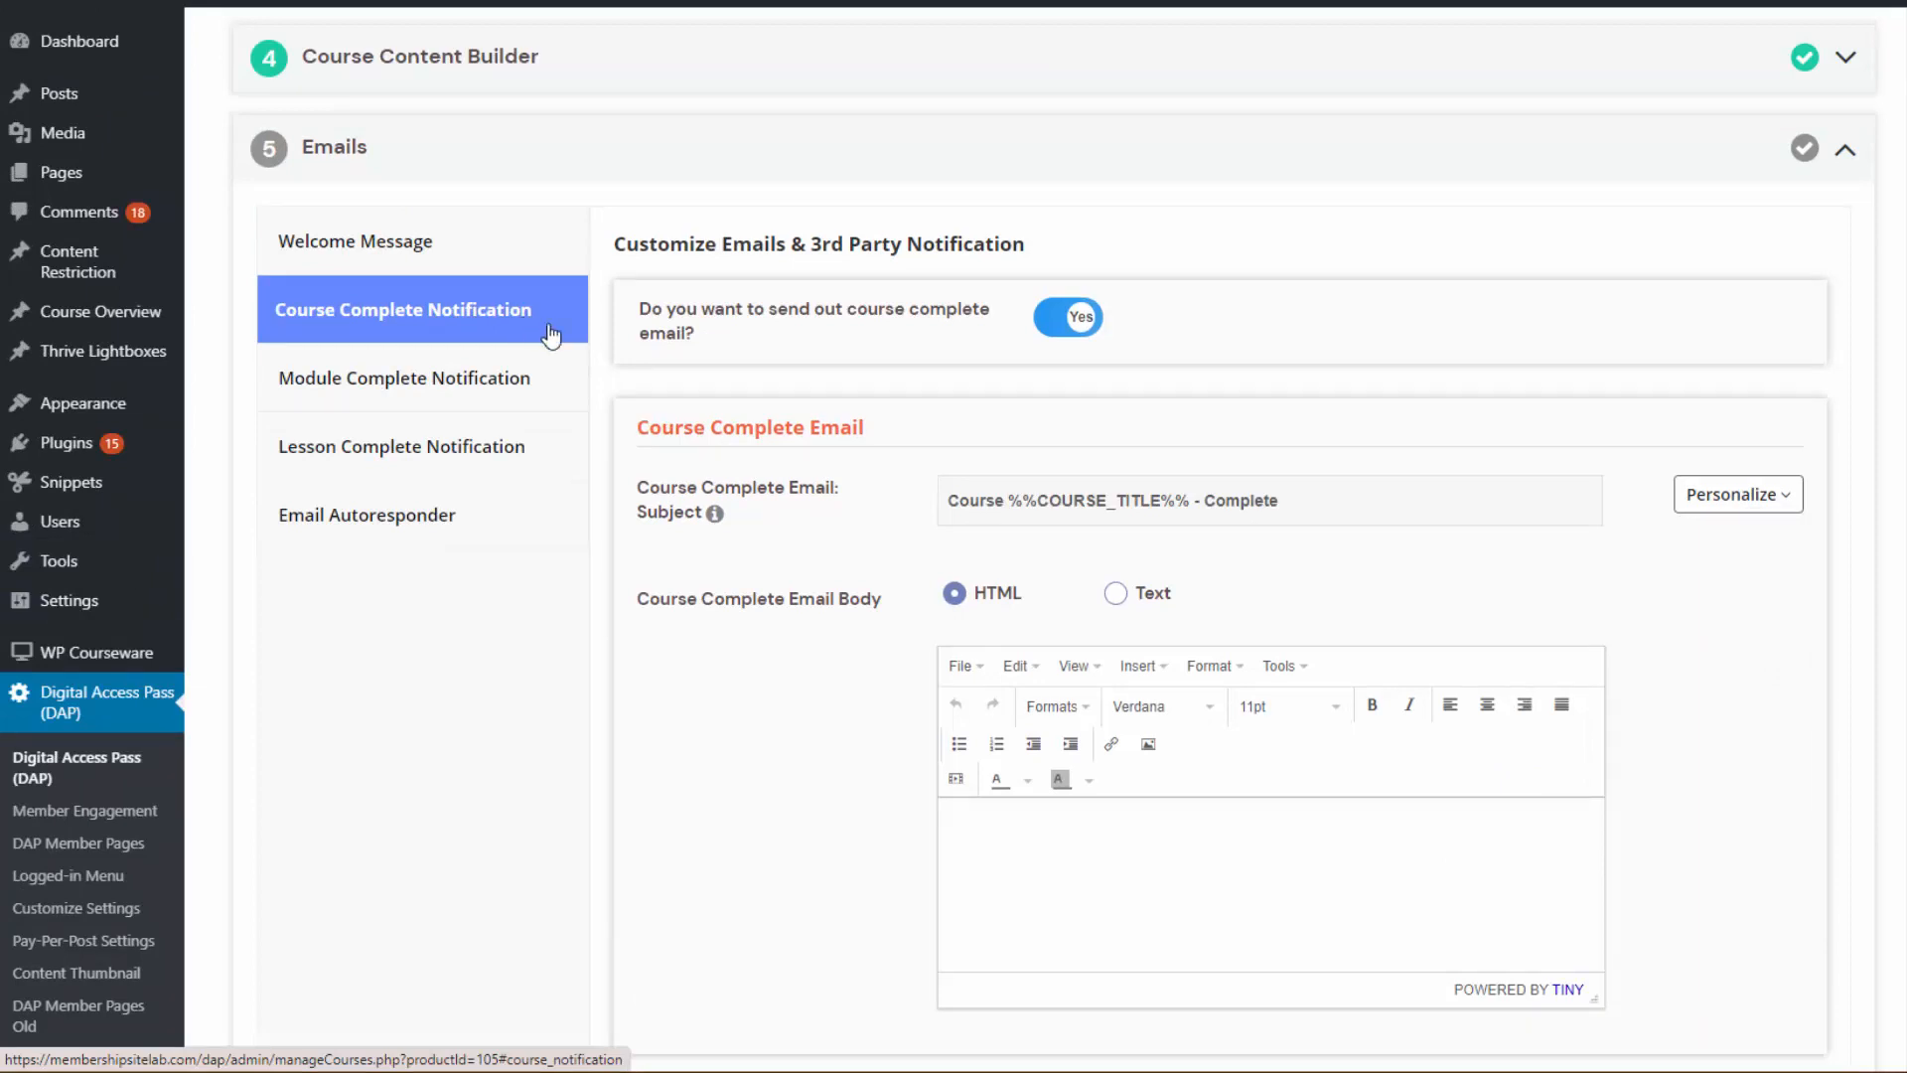
scroll(724, 568, down, 1)
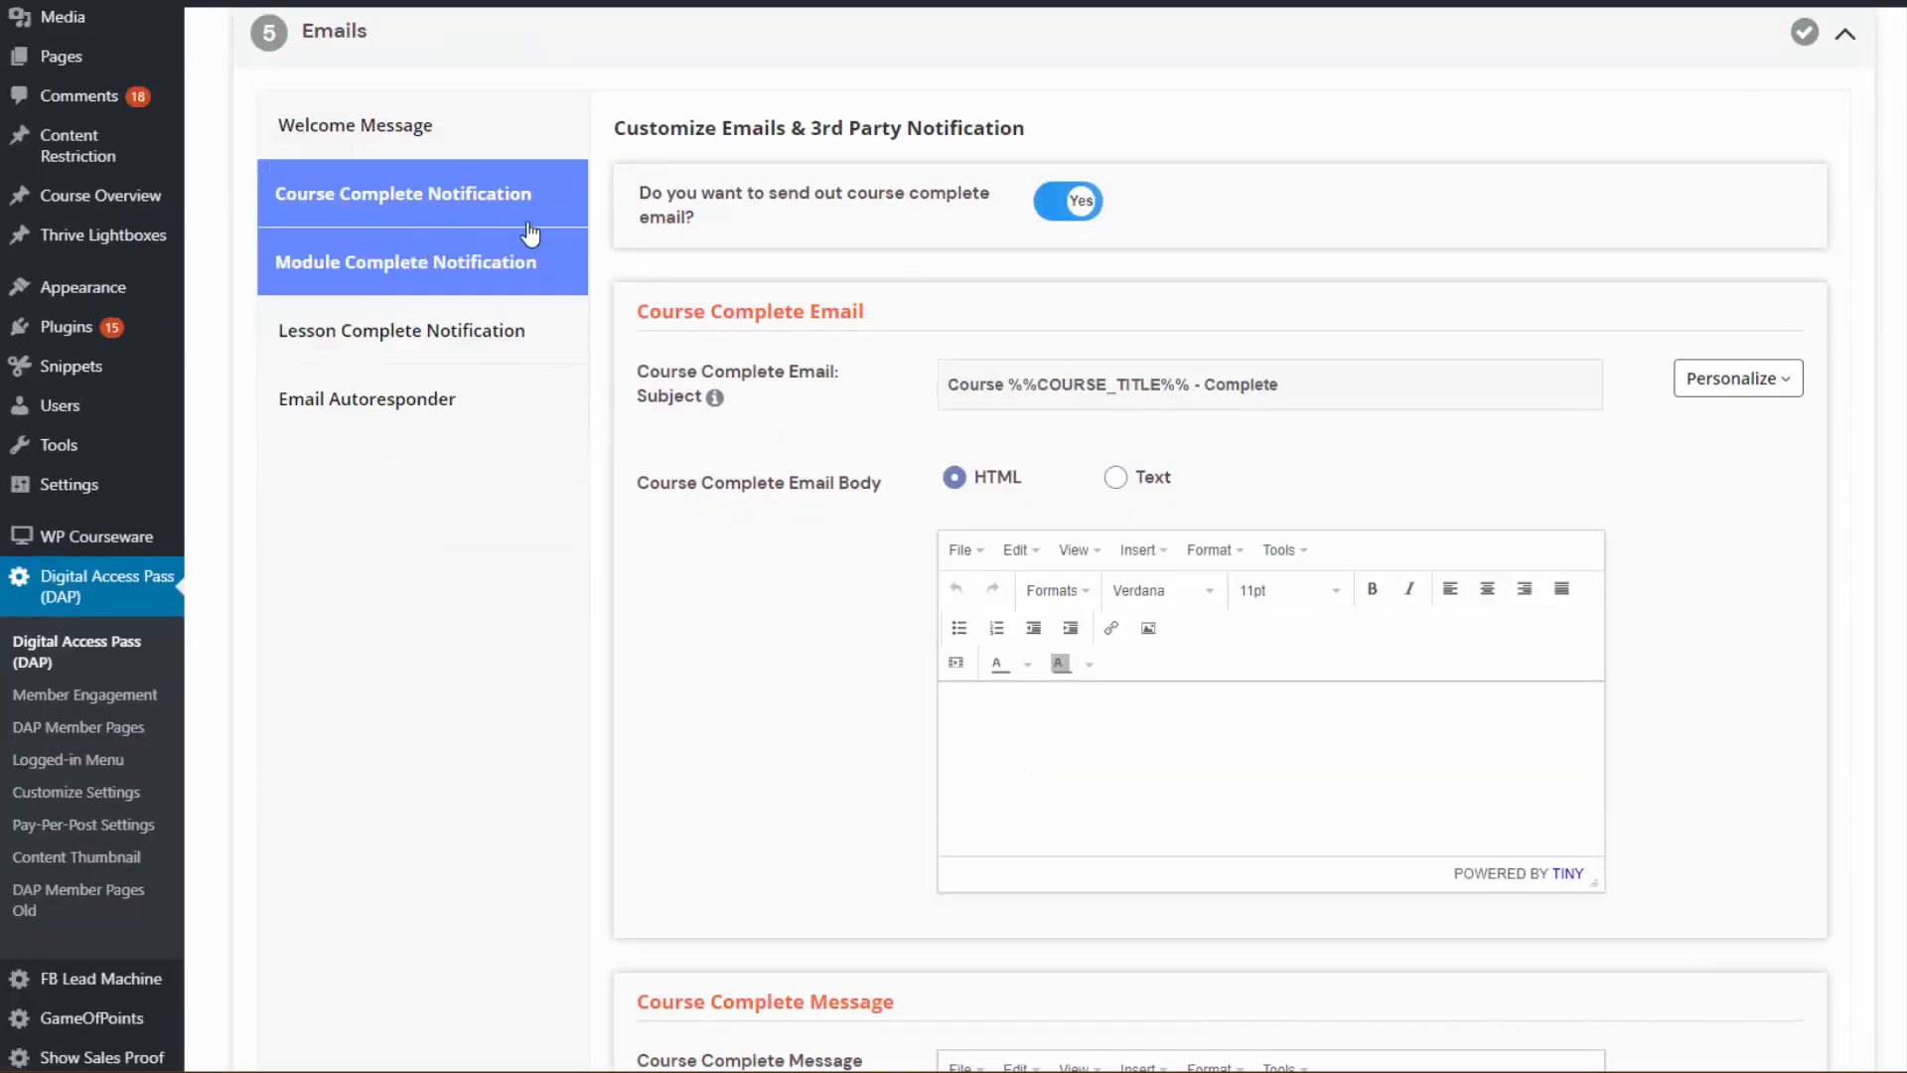
scroll(974, 646, down, 5)
click(1017, 694)
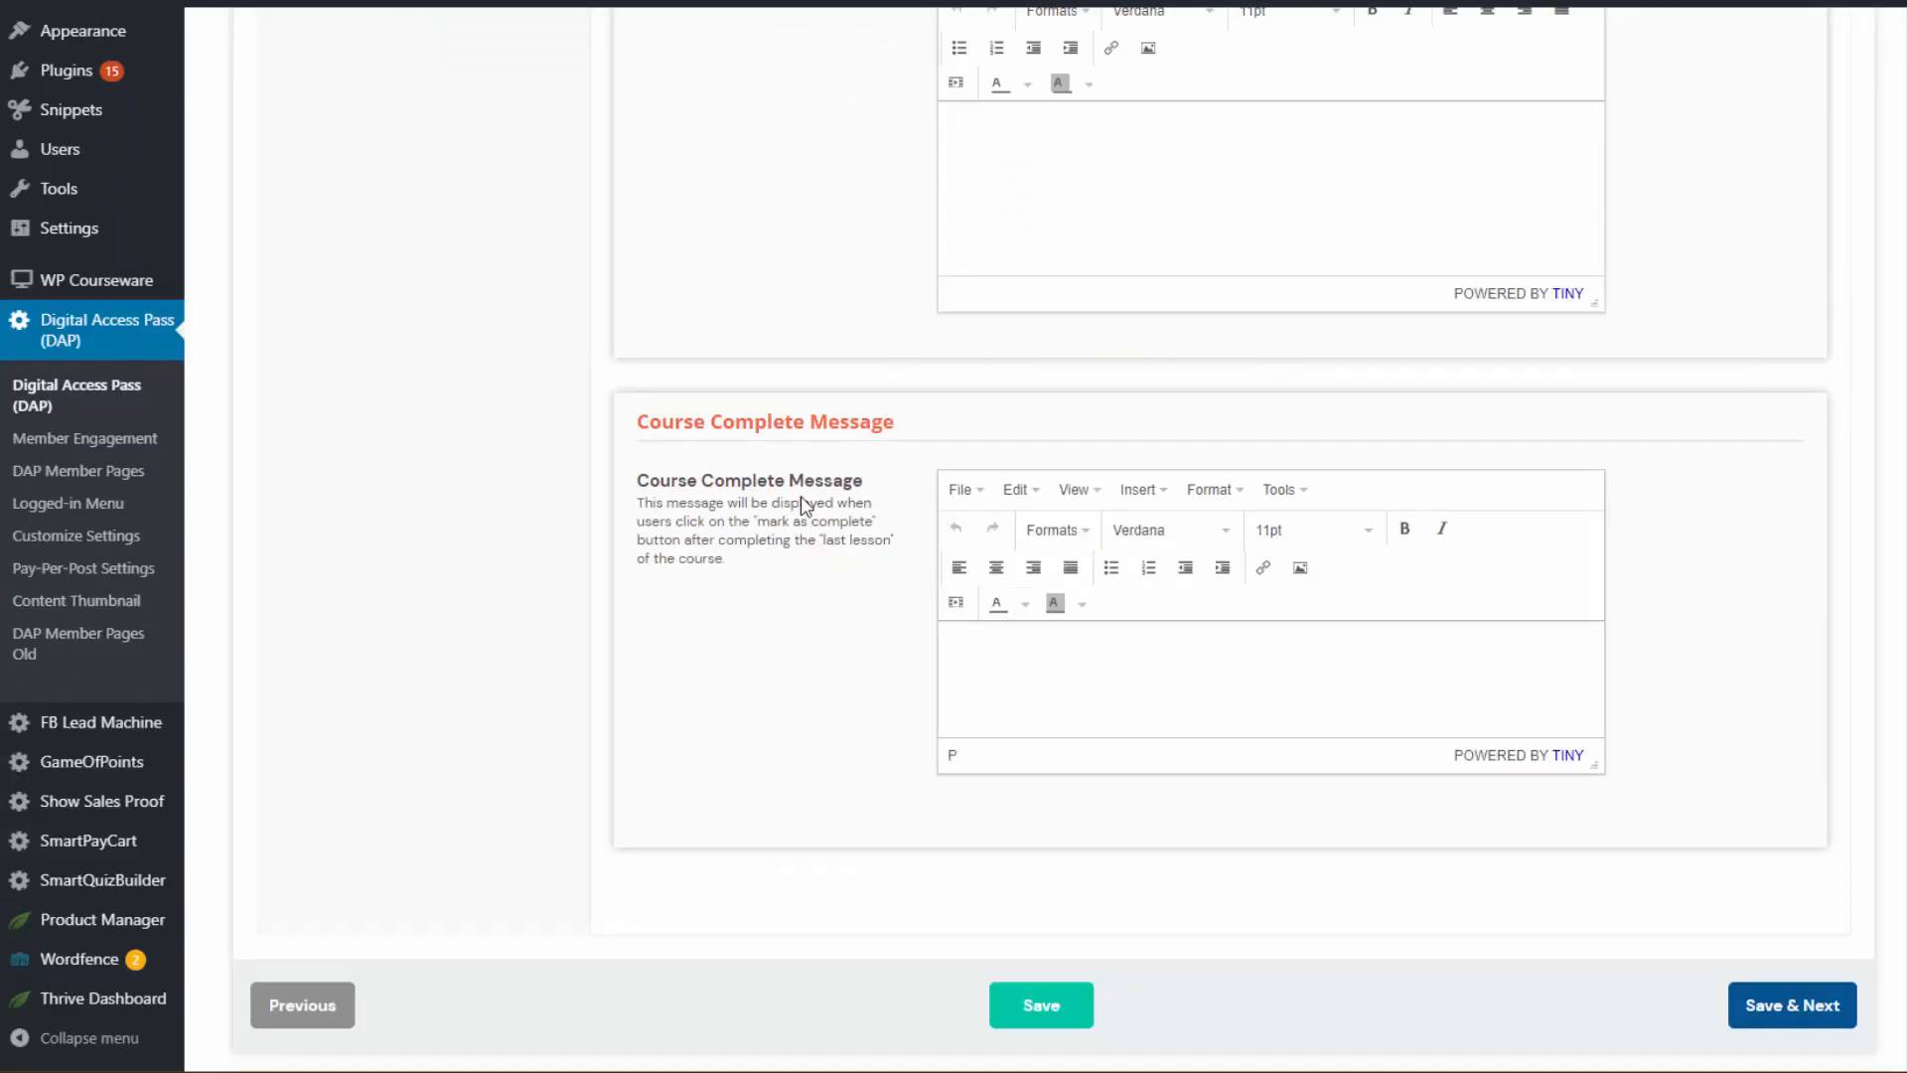
scroll(531, 475, up, 5)
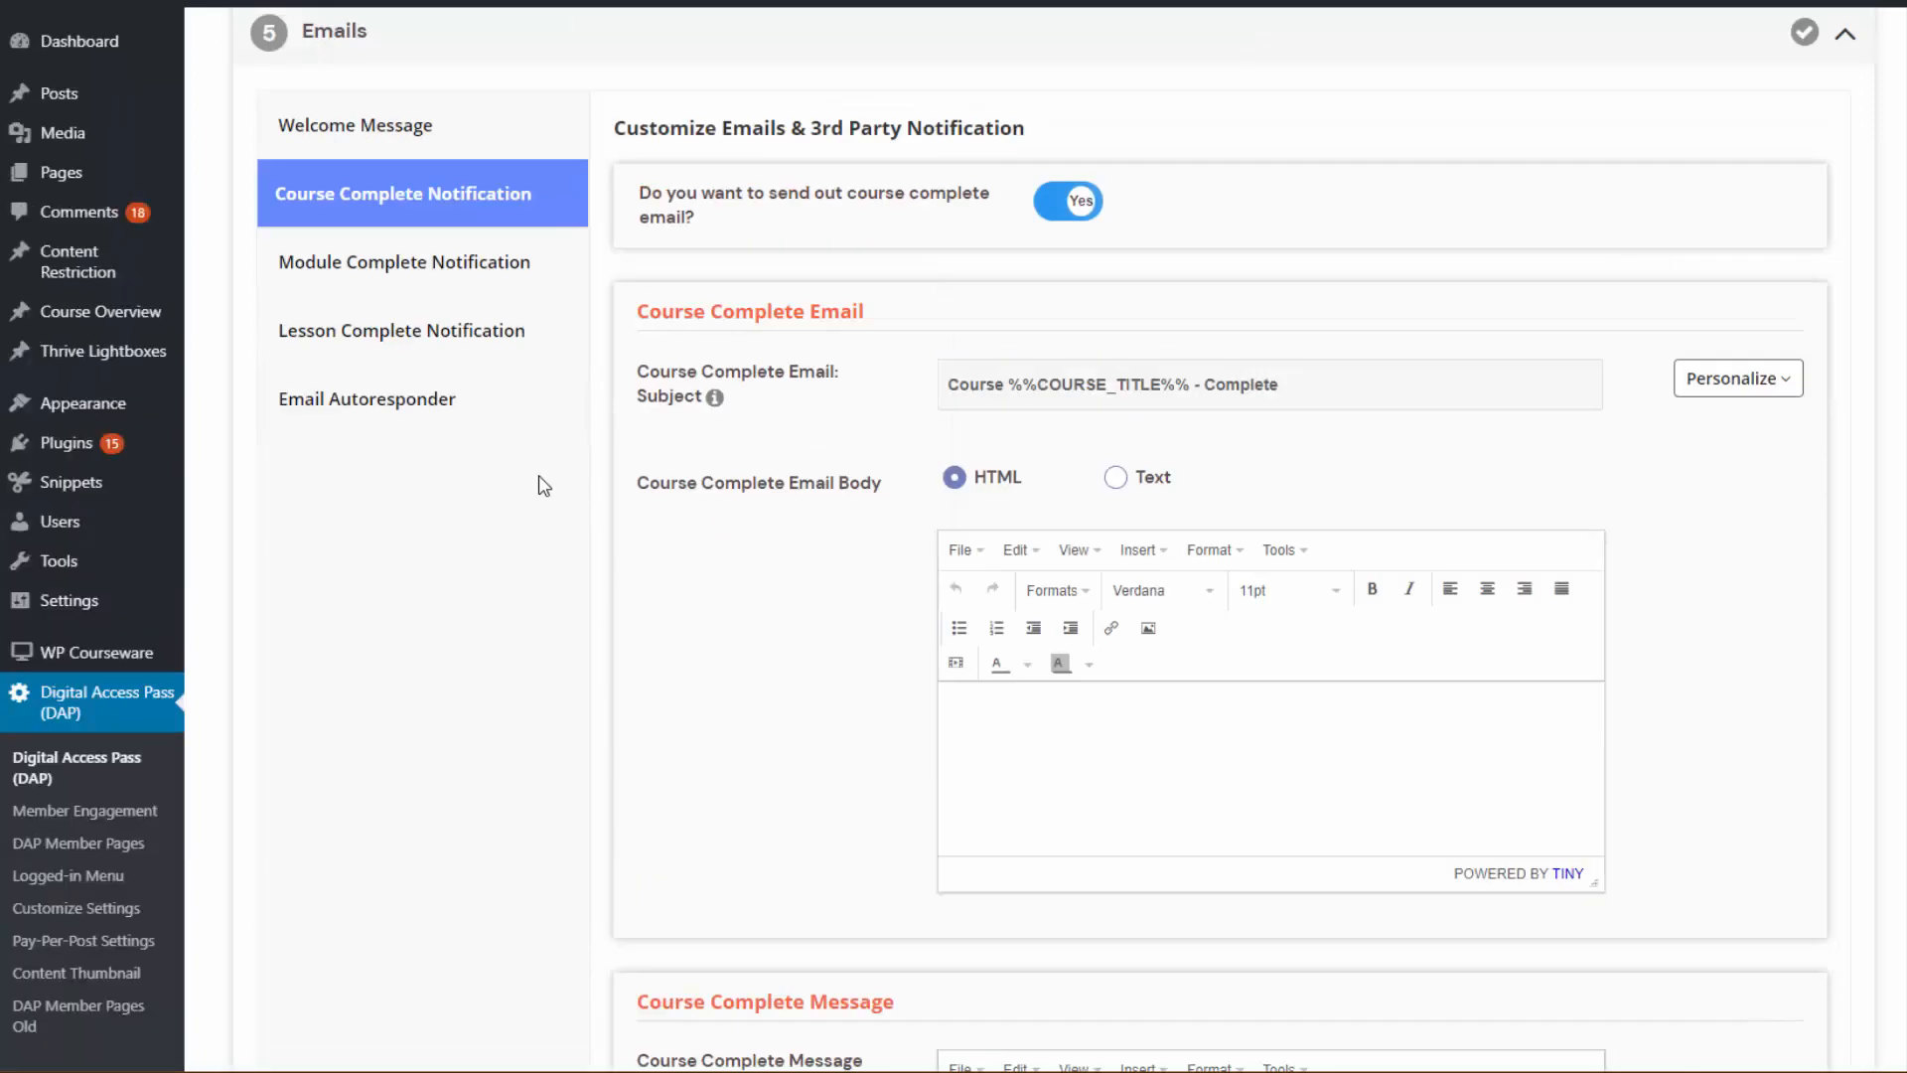
click(481, 283)
click(433, 348)
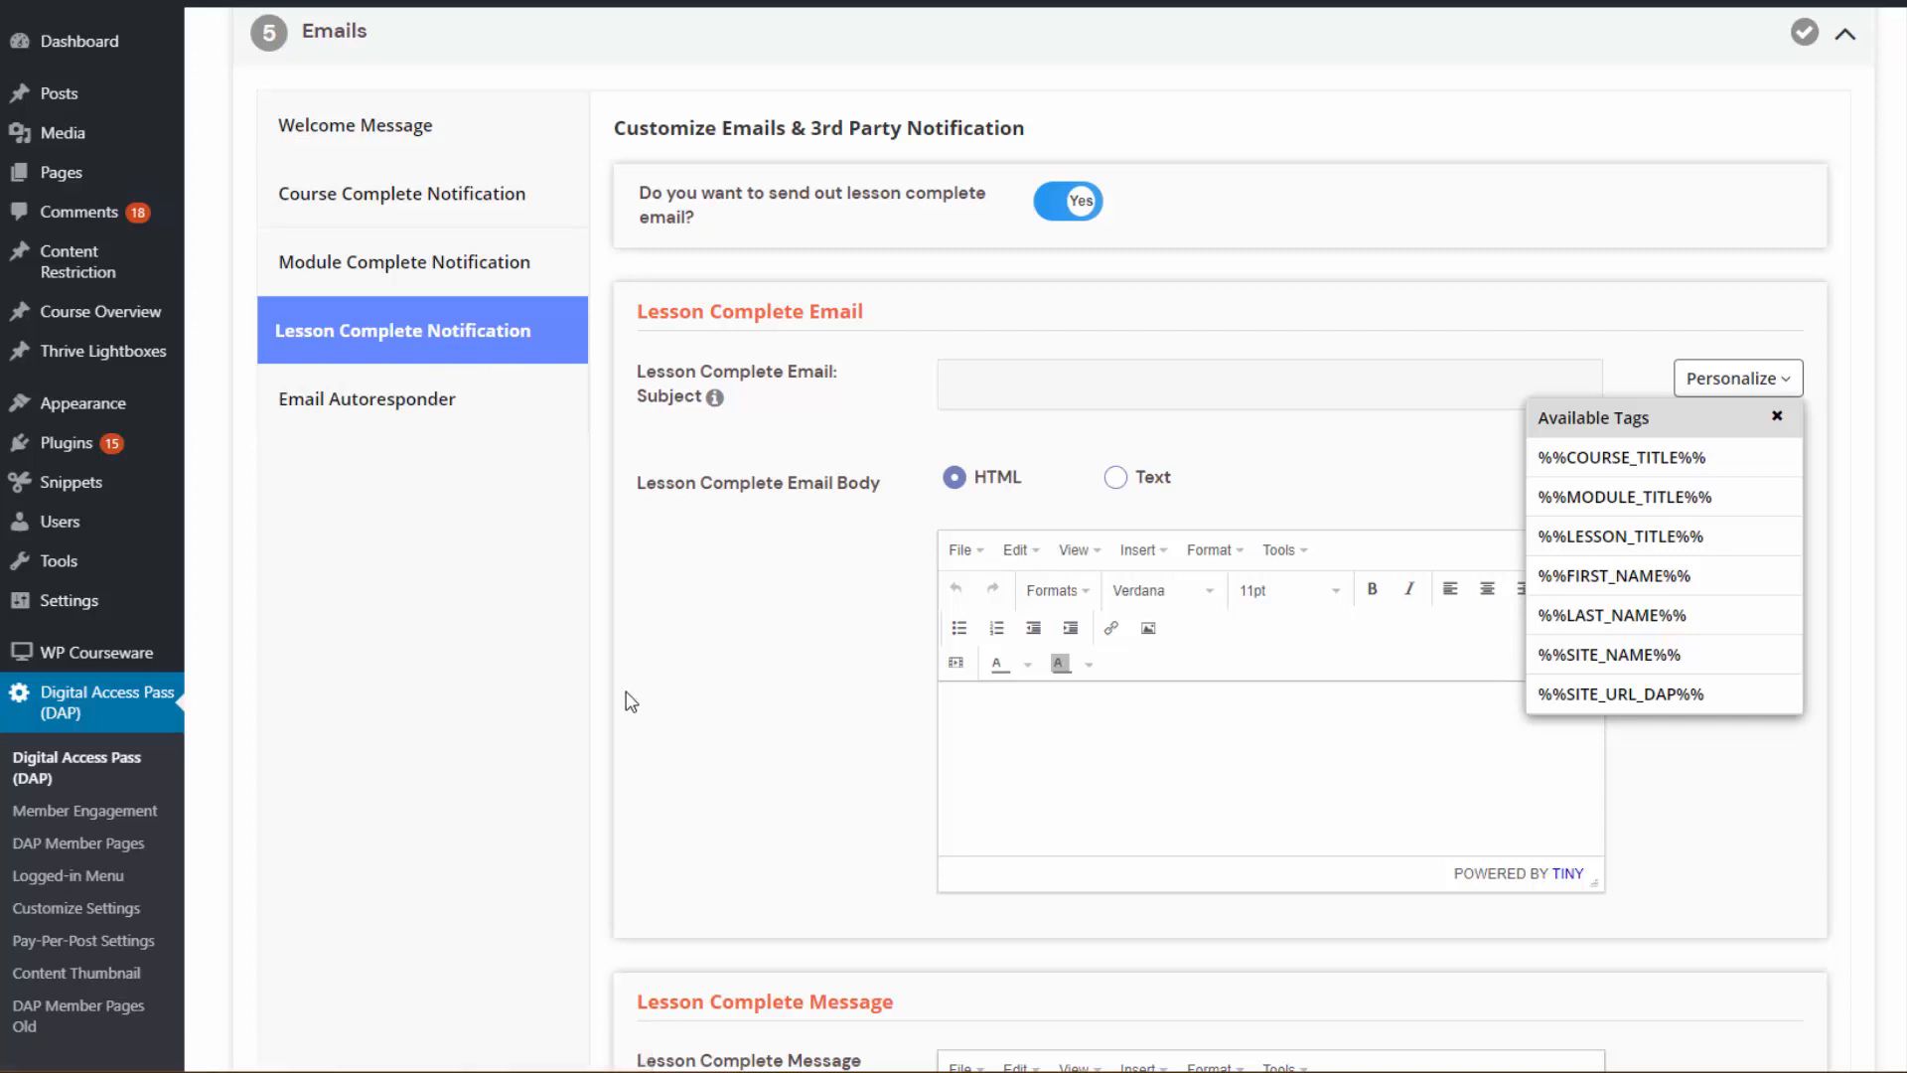
scroll(636, 693, down, 4)
click(1065, 780)
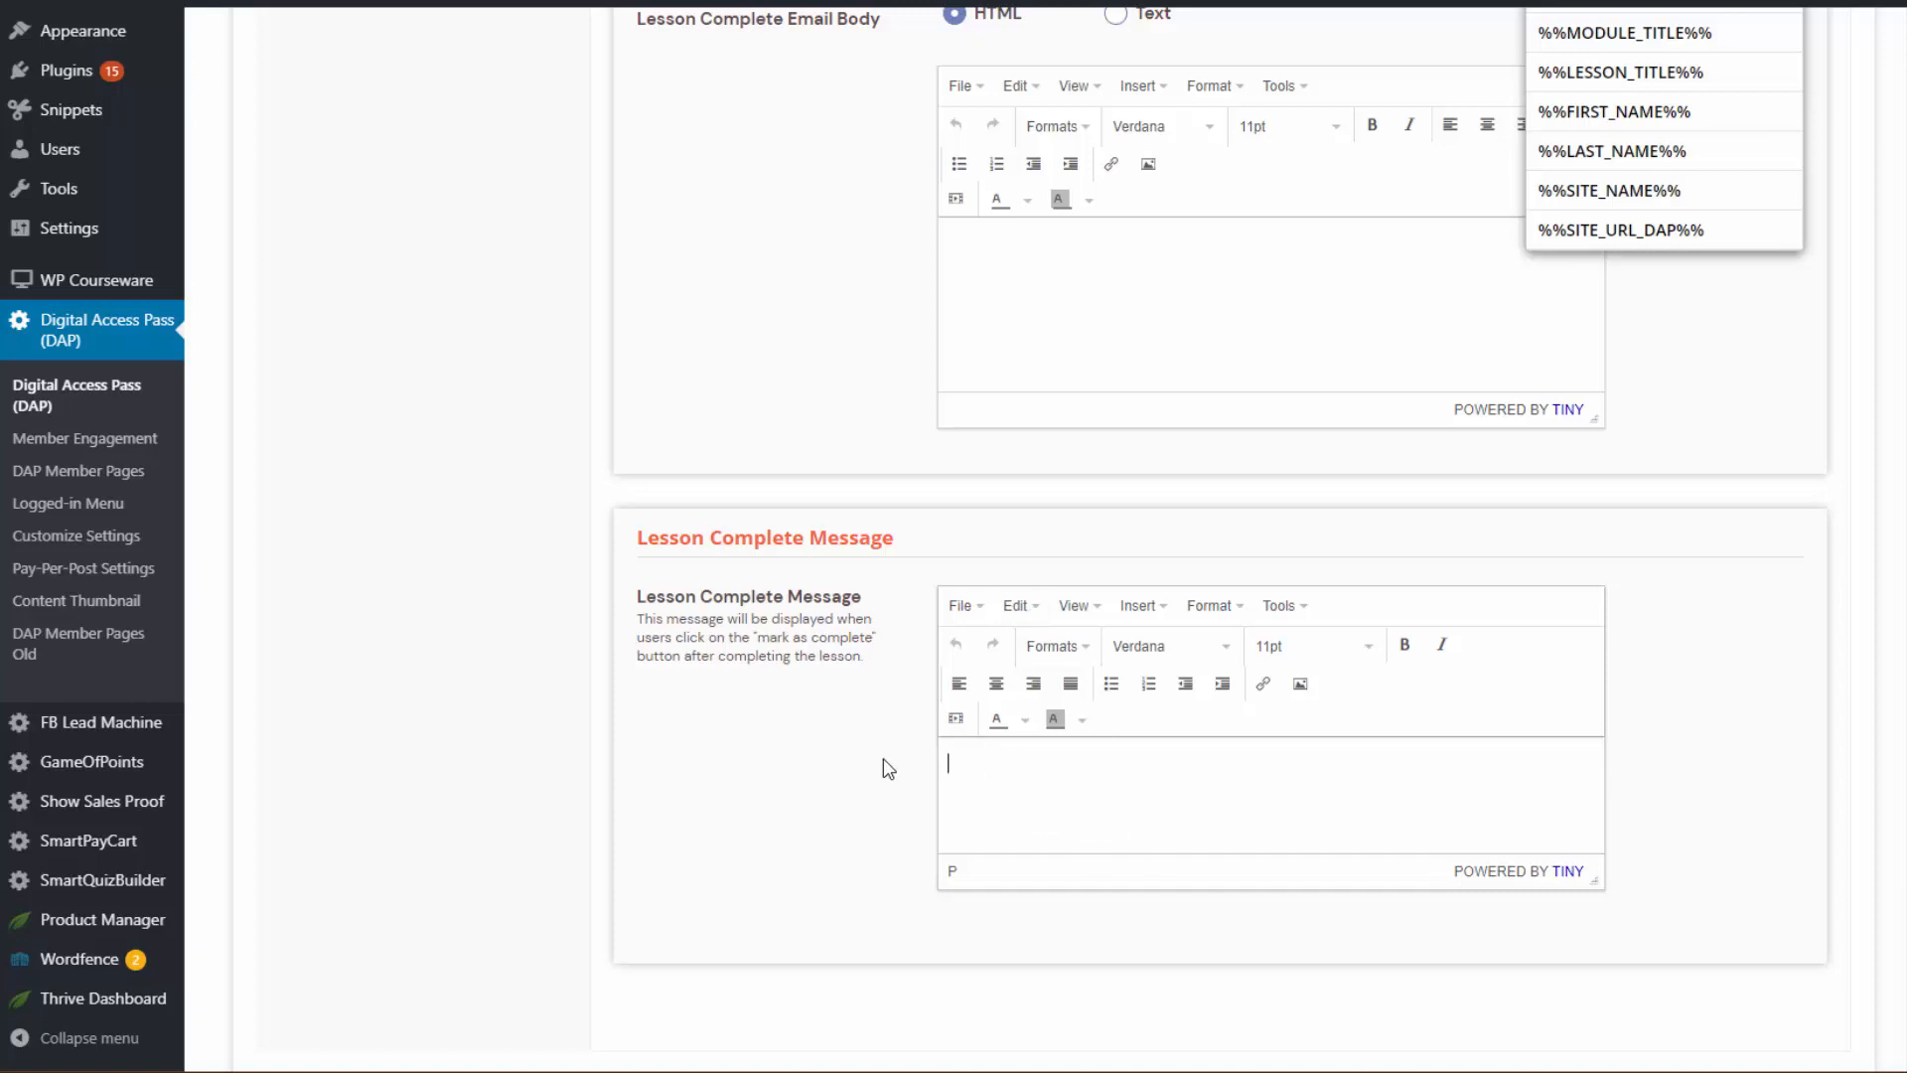
scroll(447, 572, up, 6)
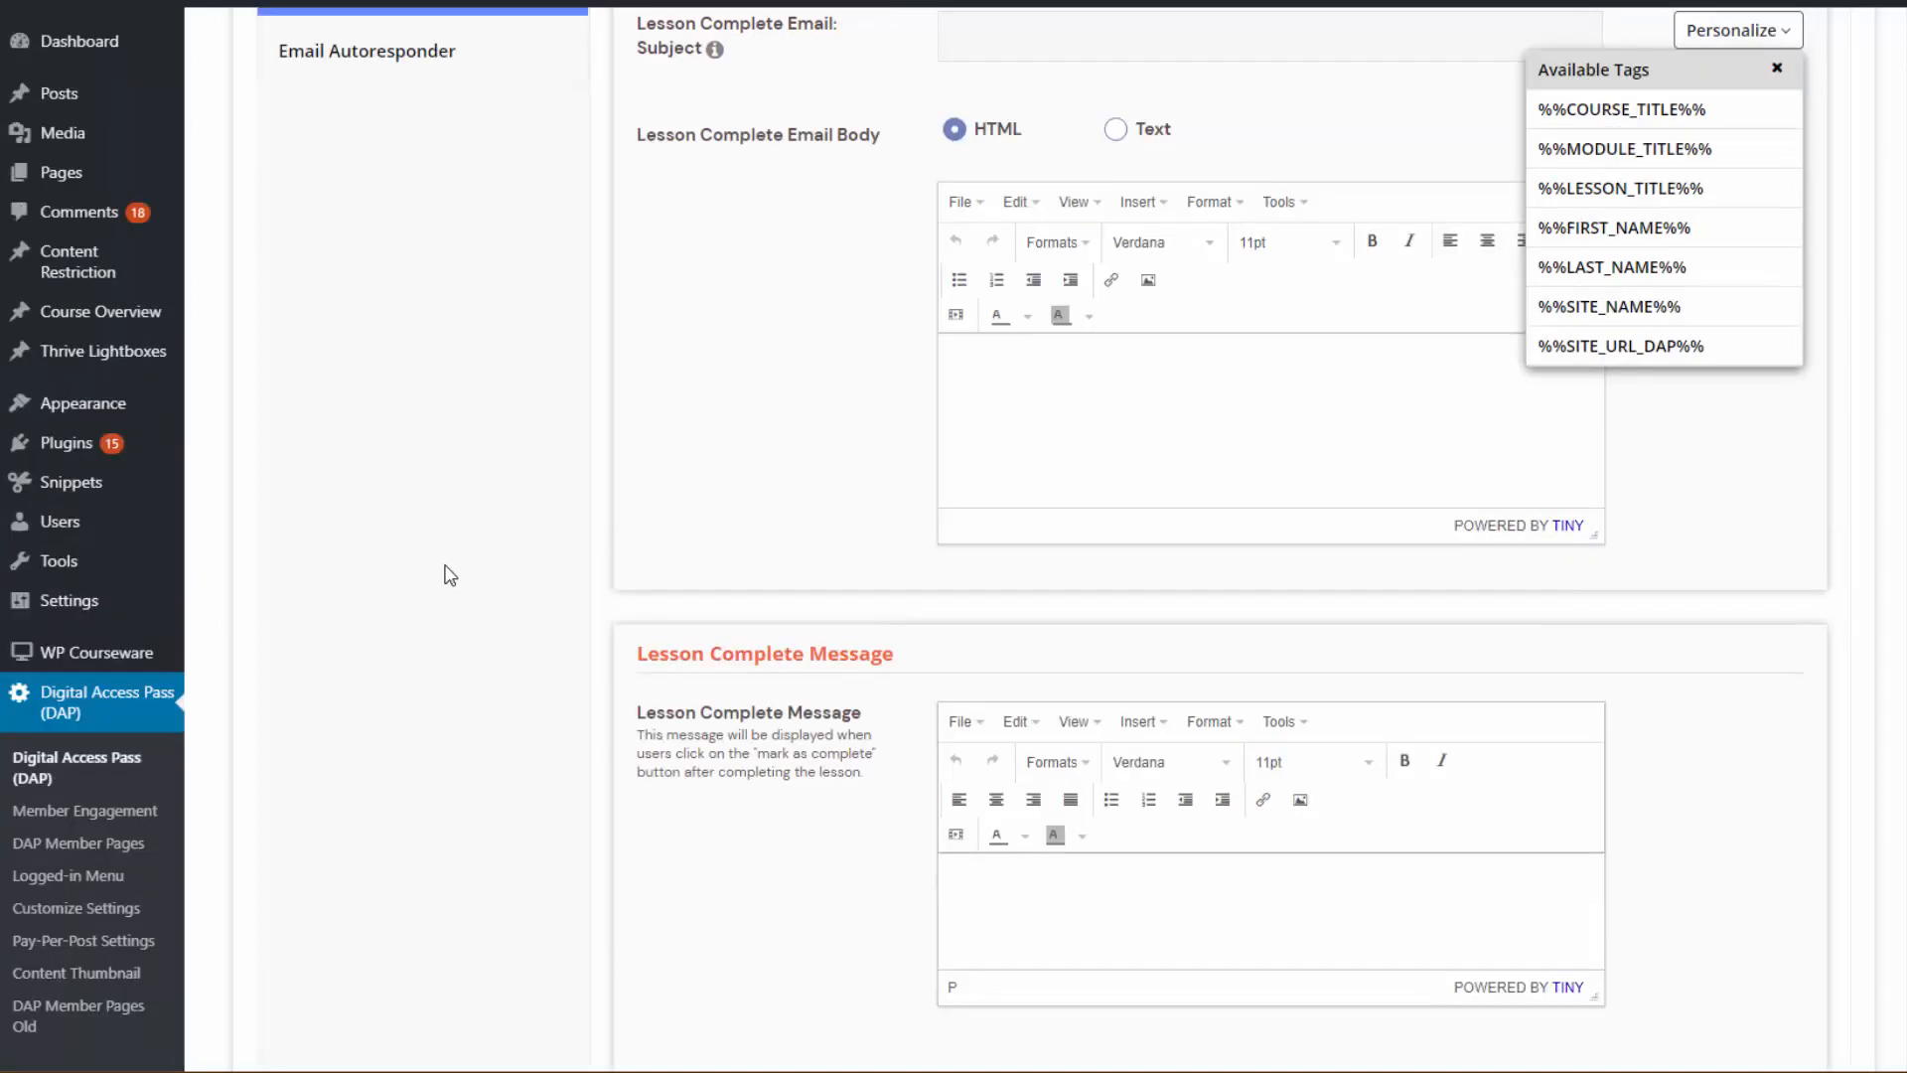
Assign the "Thank You For Your Purchase" email to the course as an autoresponder email.
click(487, 536)
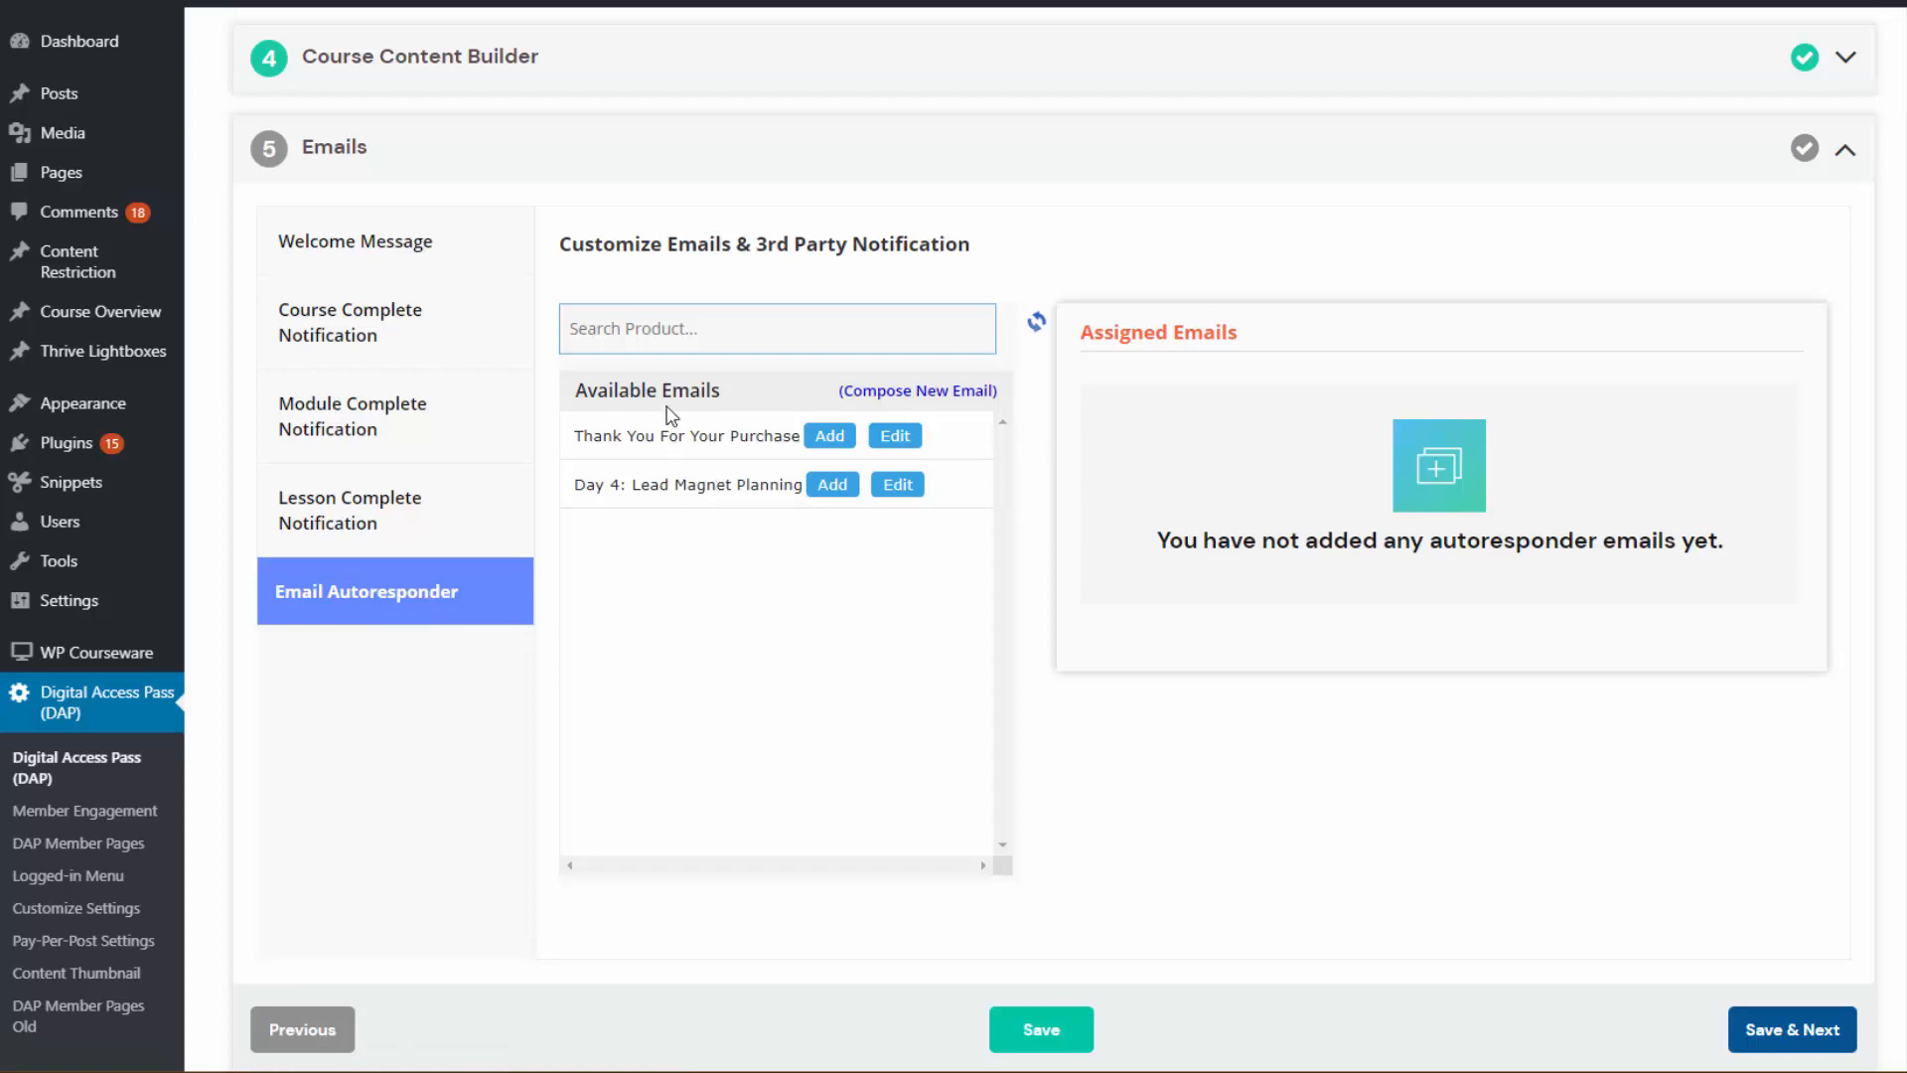
scroll(596, 233, up, 4)
scroll(596, 233, up, 4)
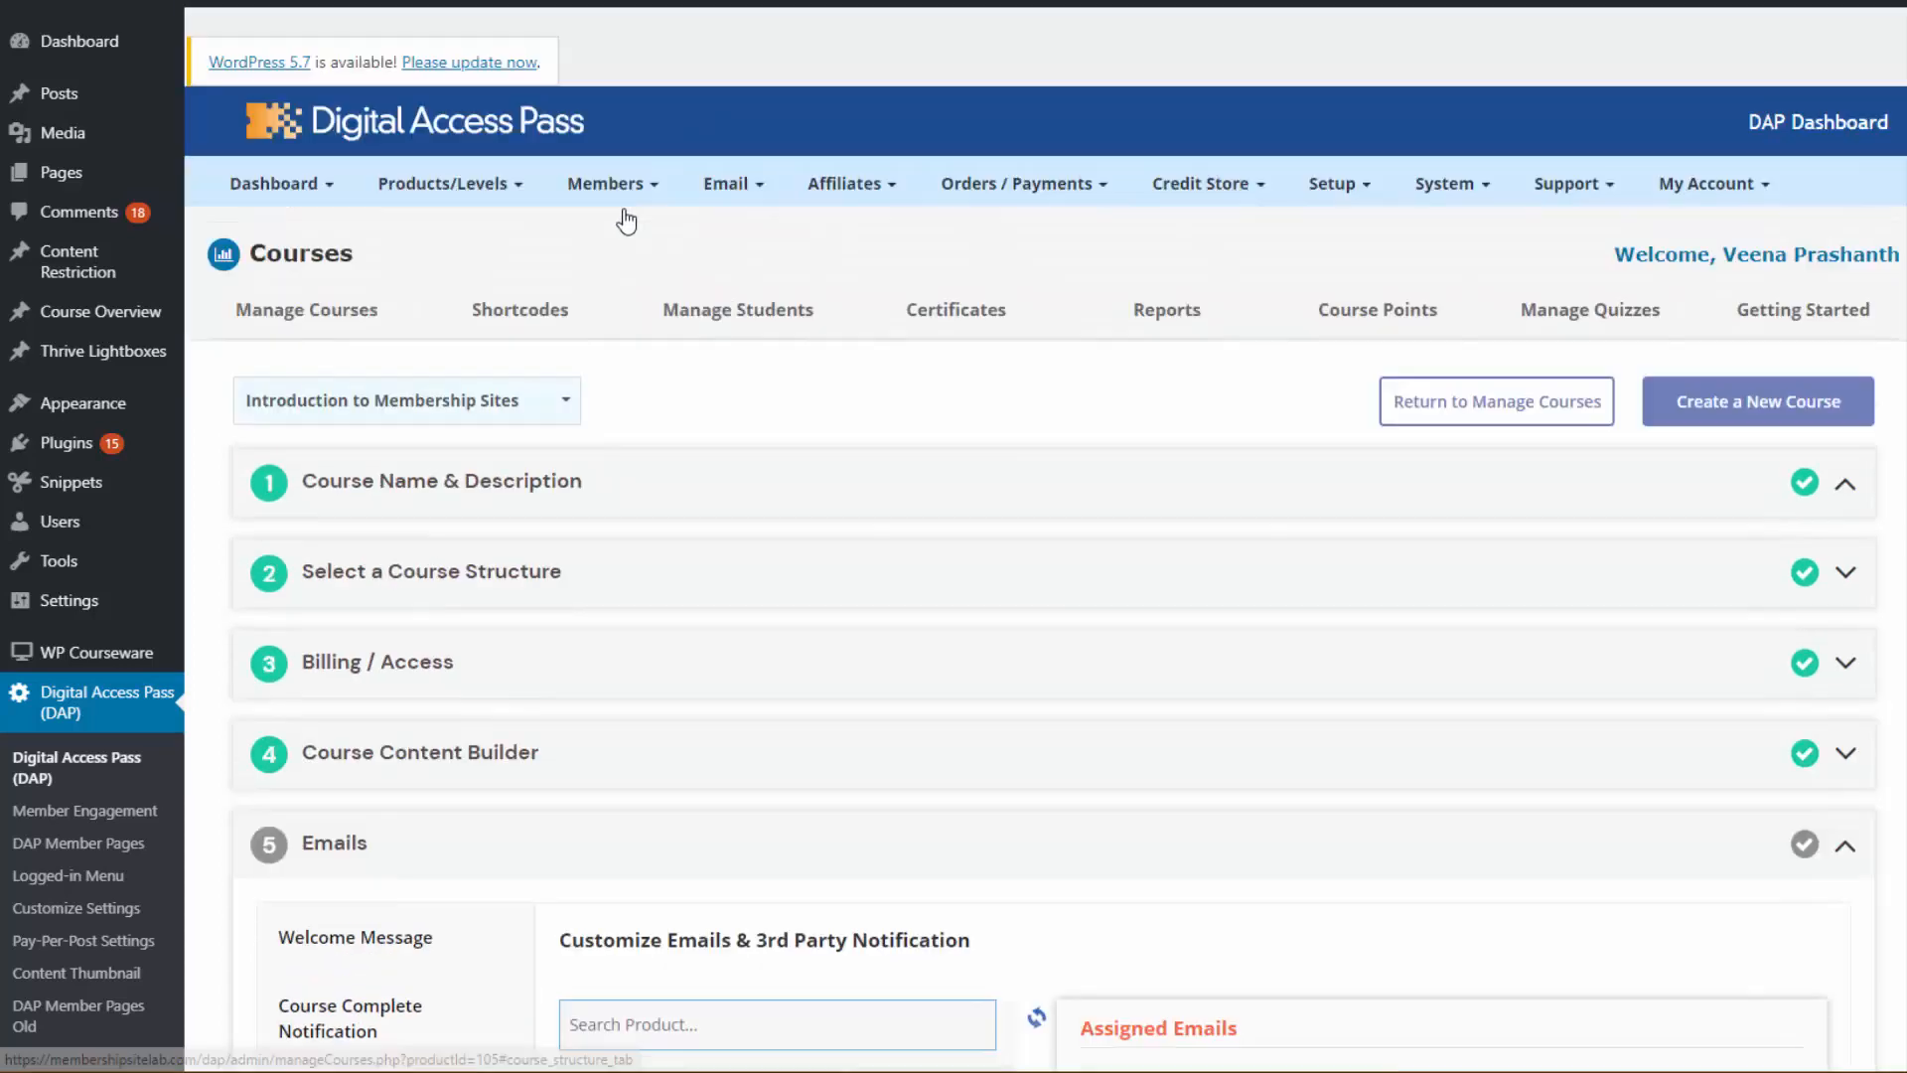
mouse_move(732, 183)
scroll(743, 291, down, 5)
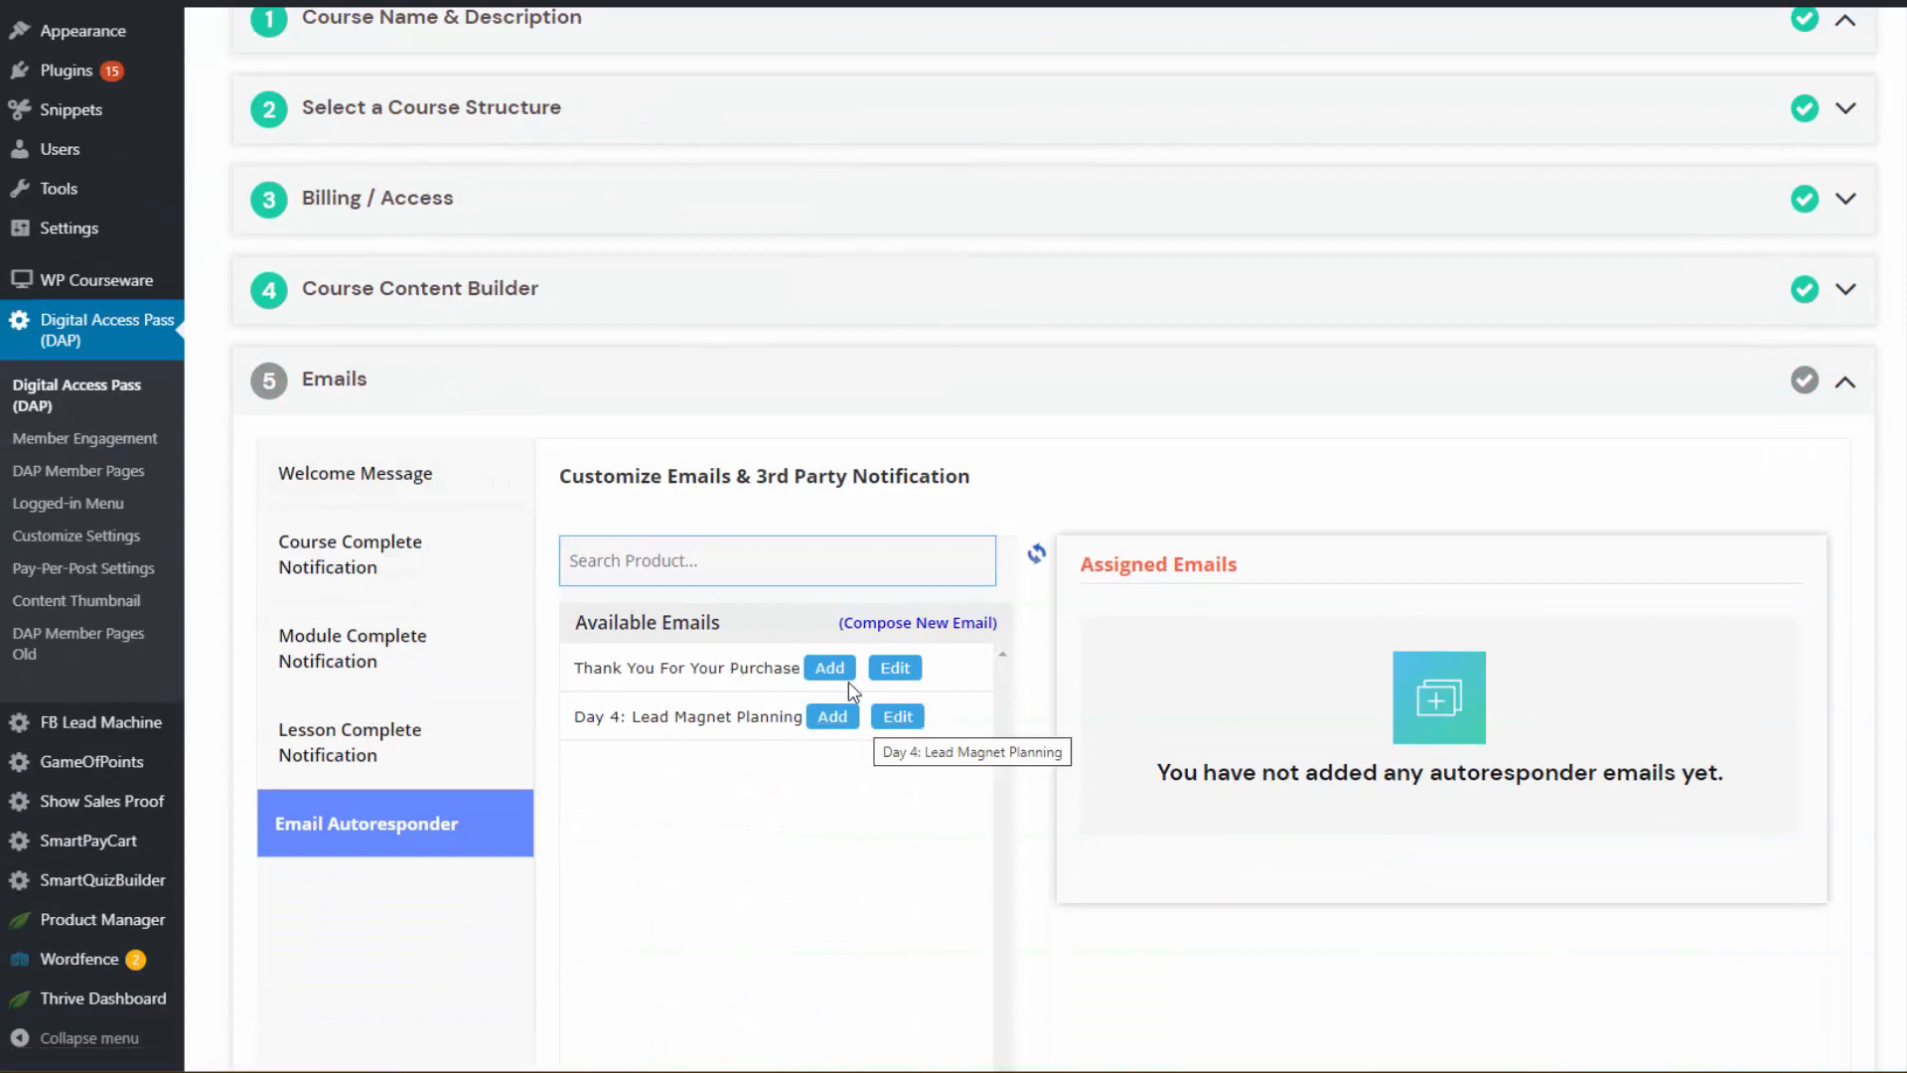
click(831, 668)
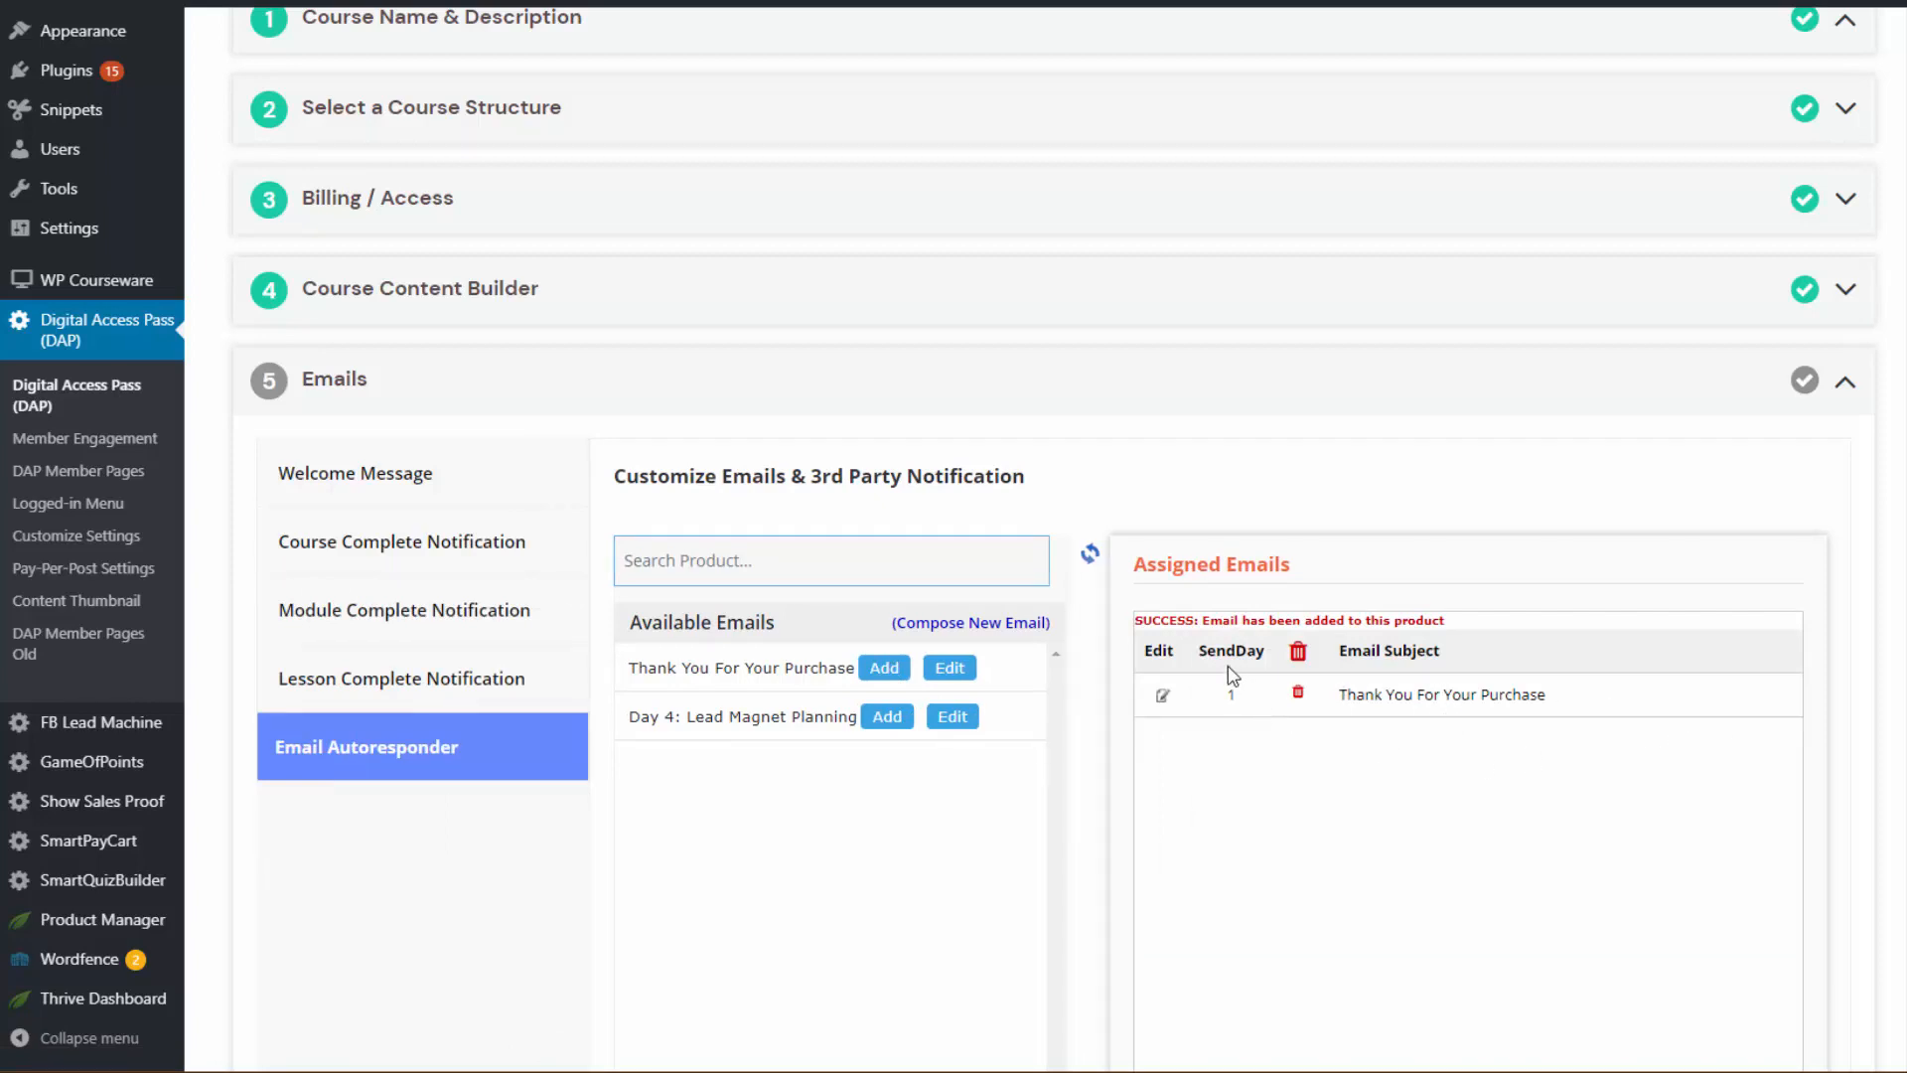
Save the course's email configuration and proceed to the Settings section.
scroll(1163, 701, down, 1)
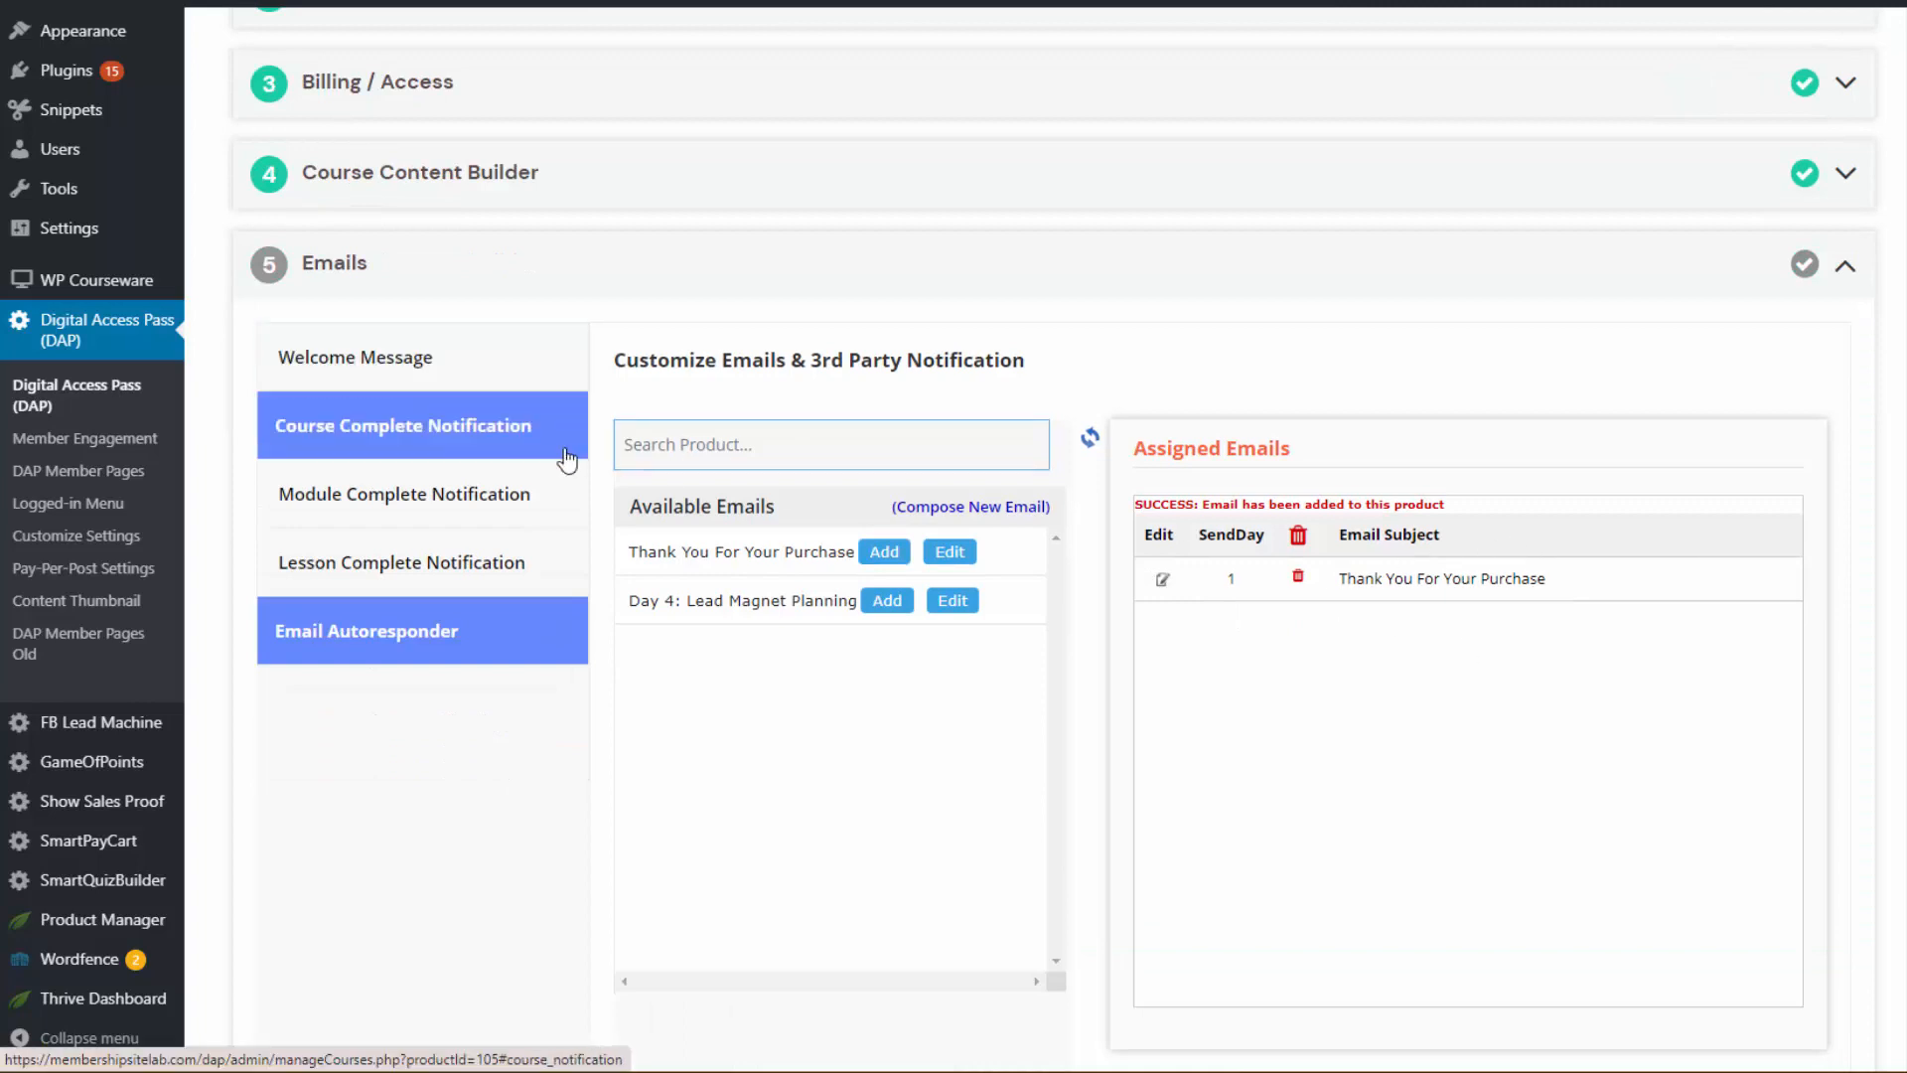
scroll(1712, 715, down, 3)
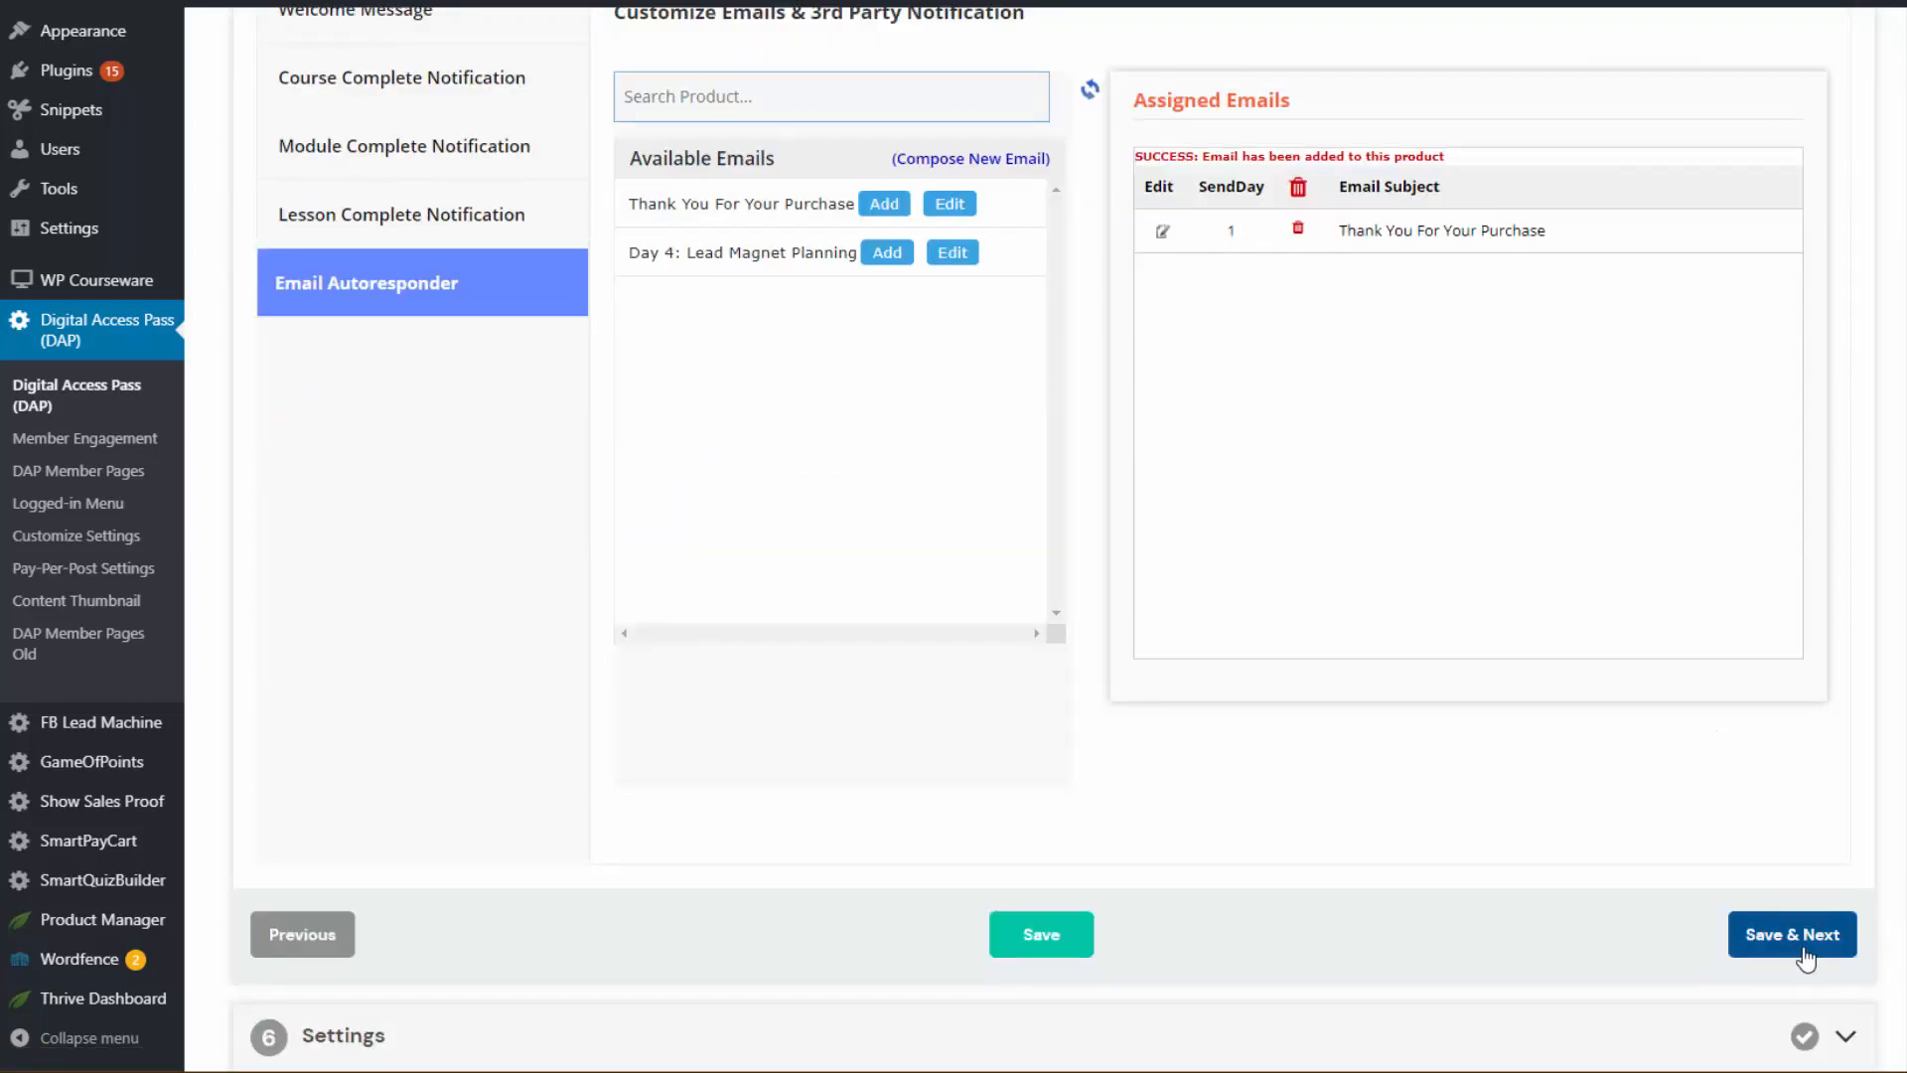
click(1803, 942)
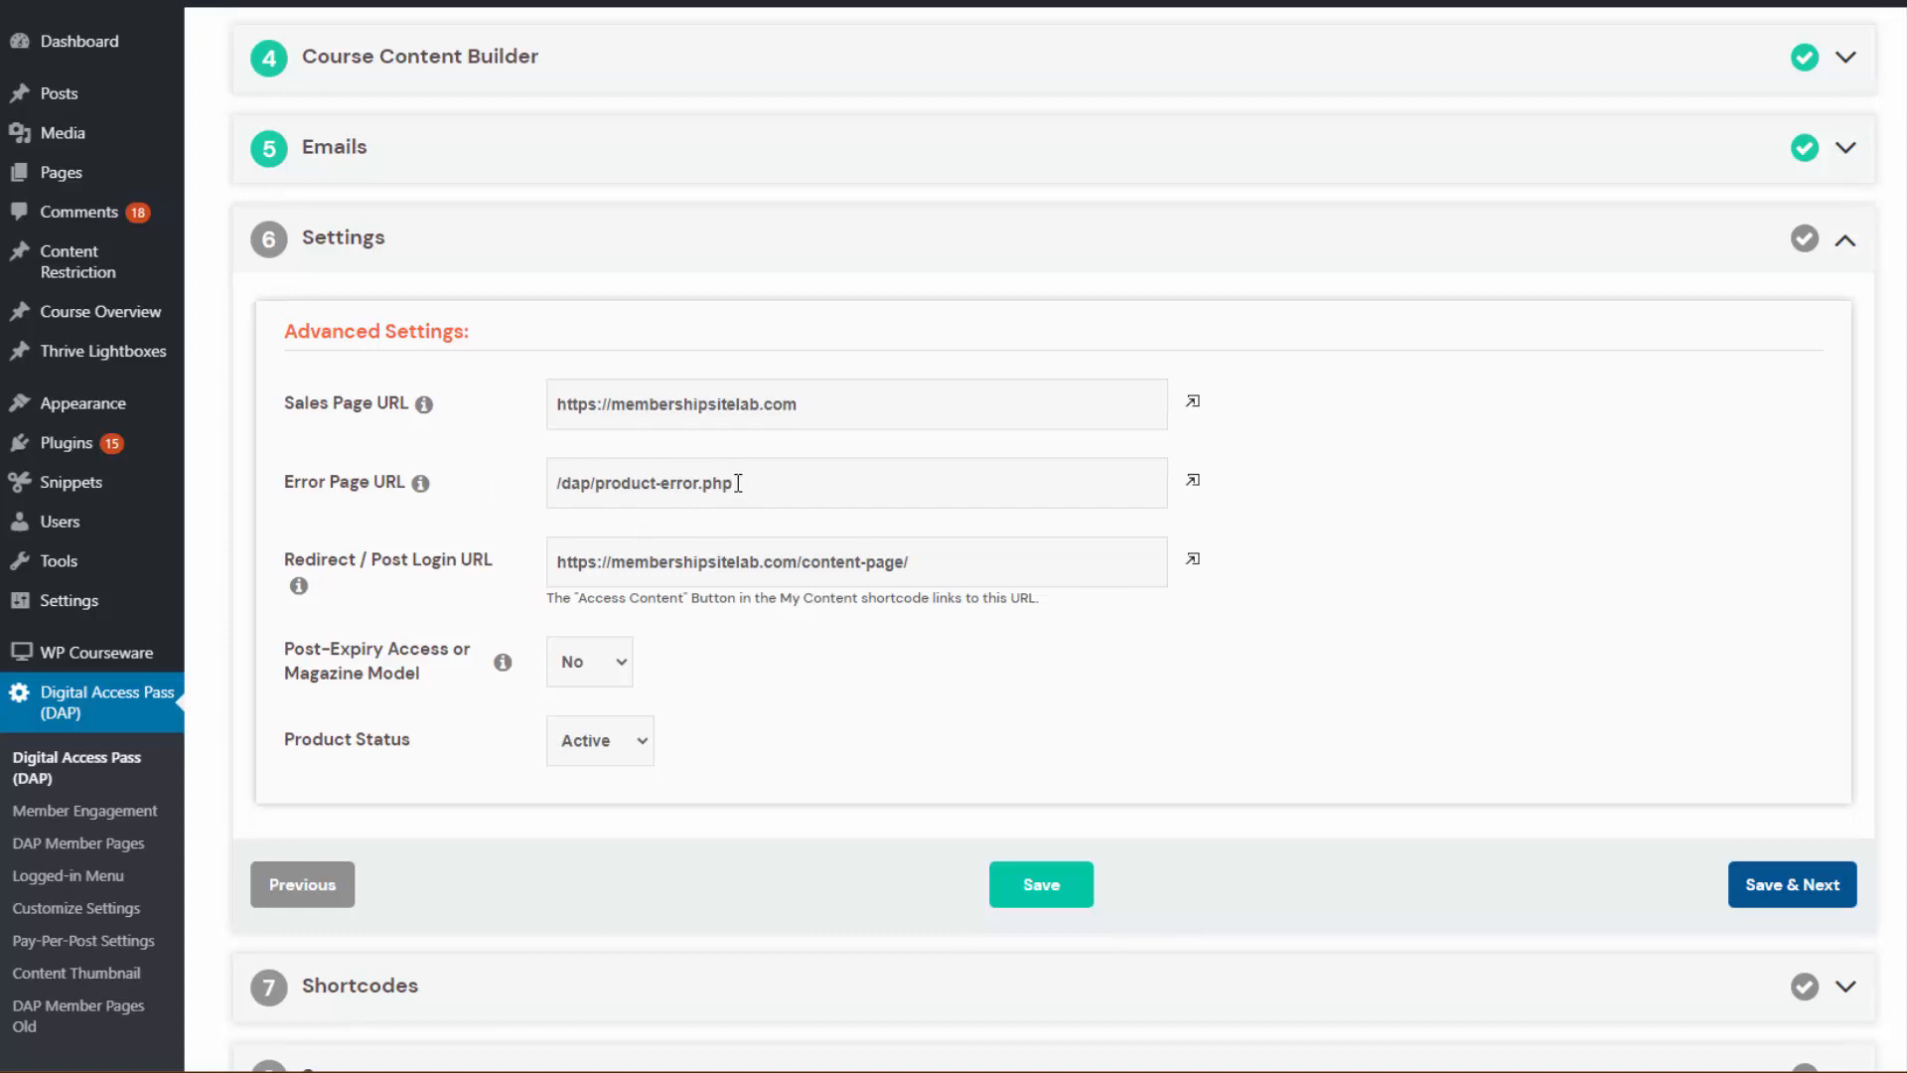
Set the Error Page URL to /error in the advanced settings, then save and proceed to Shortcodes.
drag(738, 483, 537, 477)
text(/err)
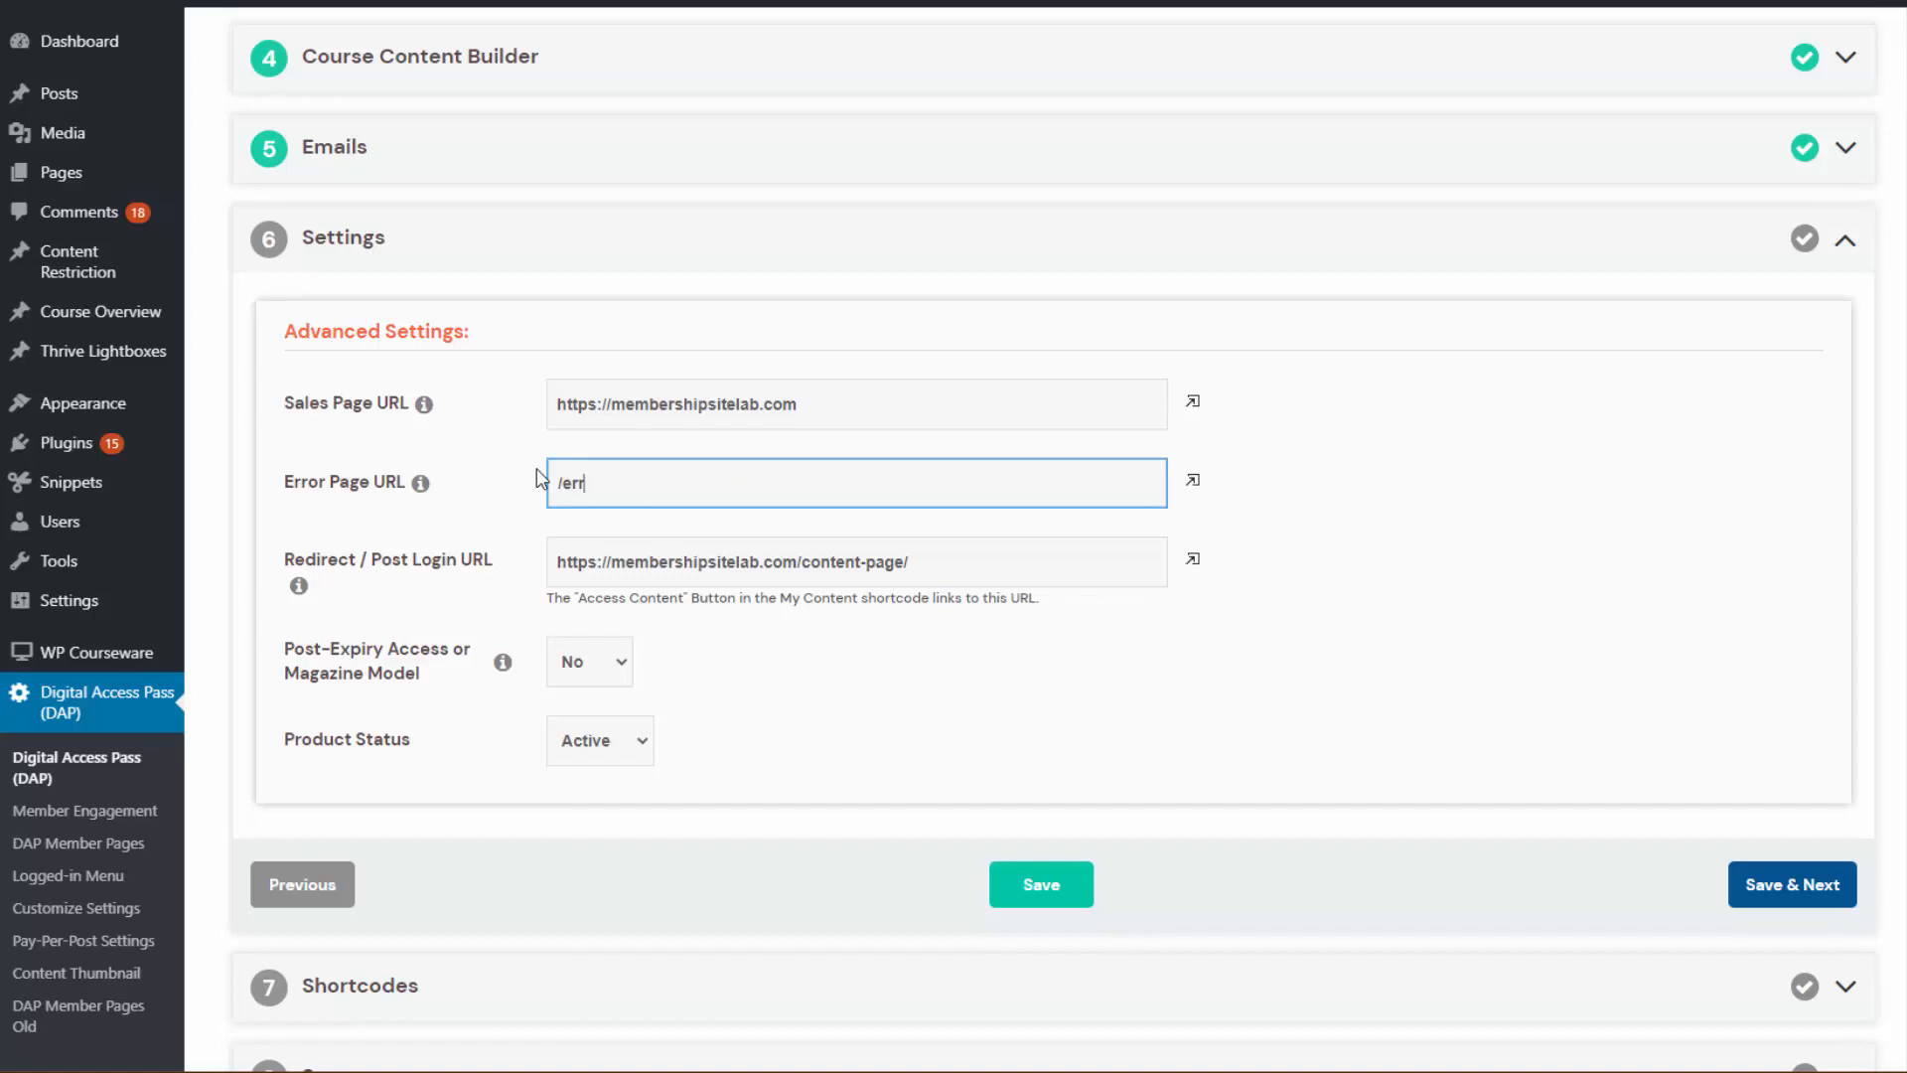
text(or)
drag(990, 562, 583, 564)
click(527, 427)
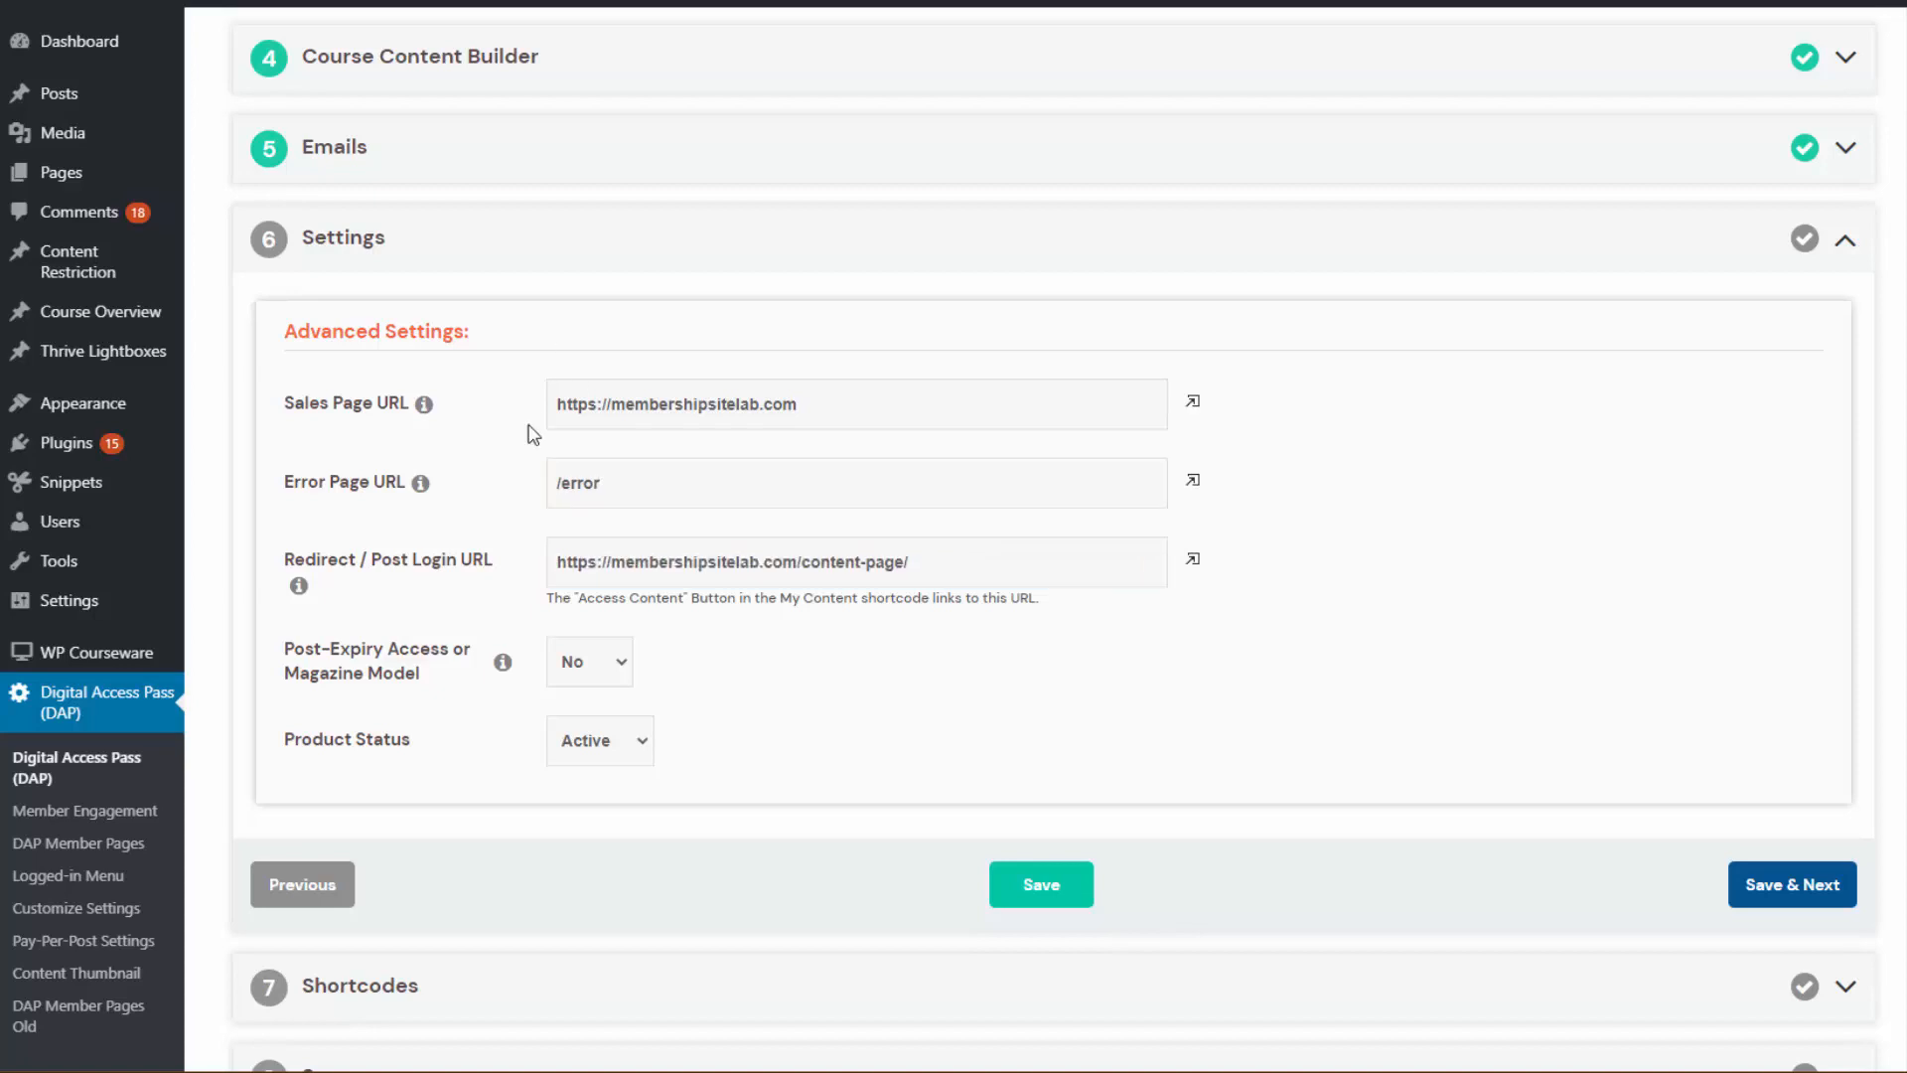
click(1798, 886)
Choose to have a course outline page created and generate it with the name toc-membership.
scroll(477, 388, down, 1)
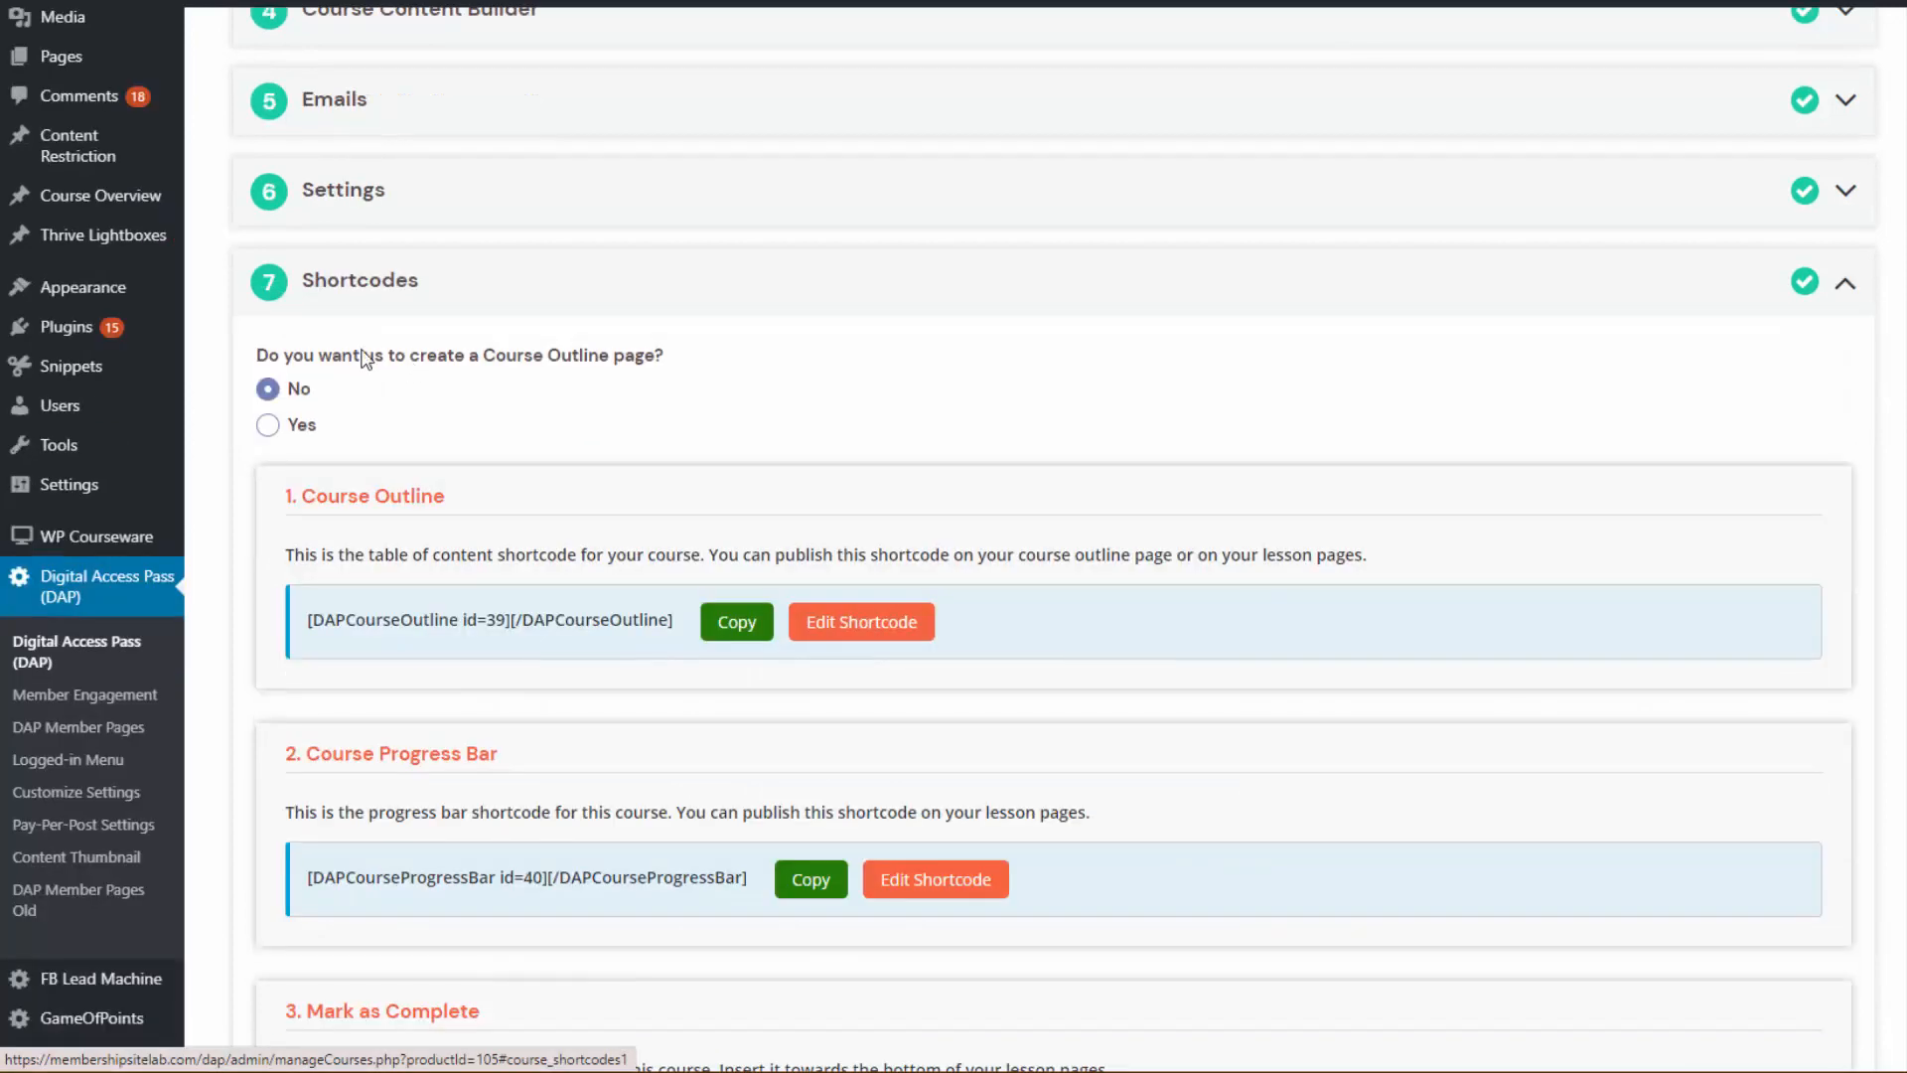
scroll(496, 412, down, 1)
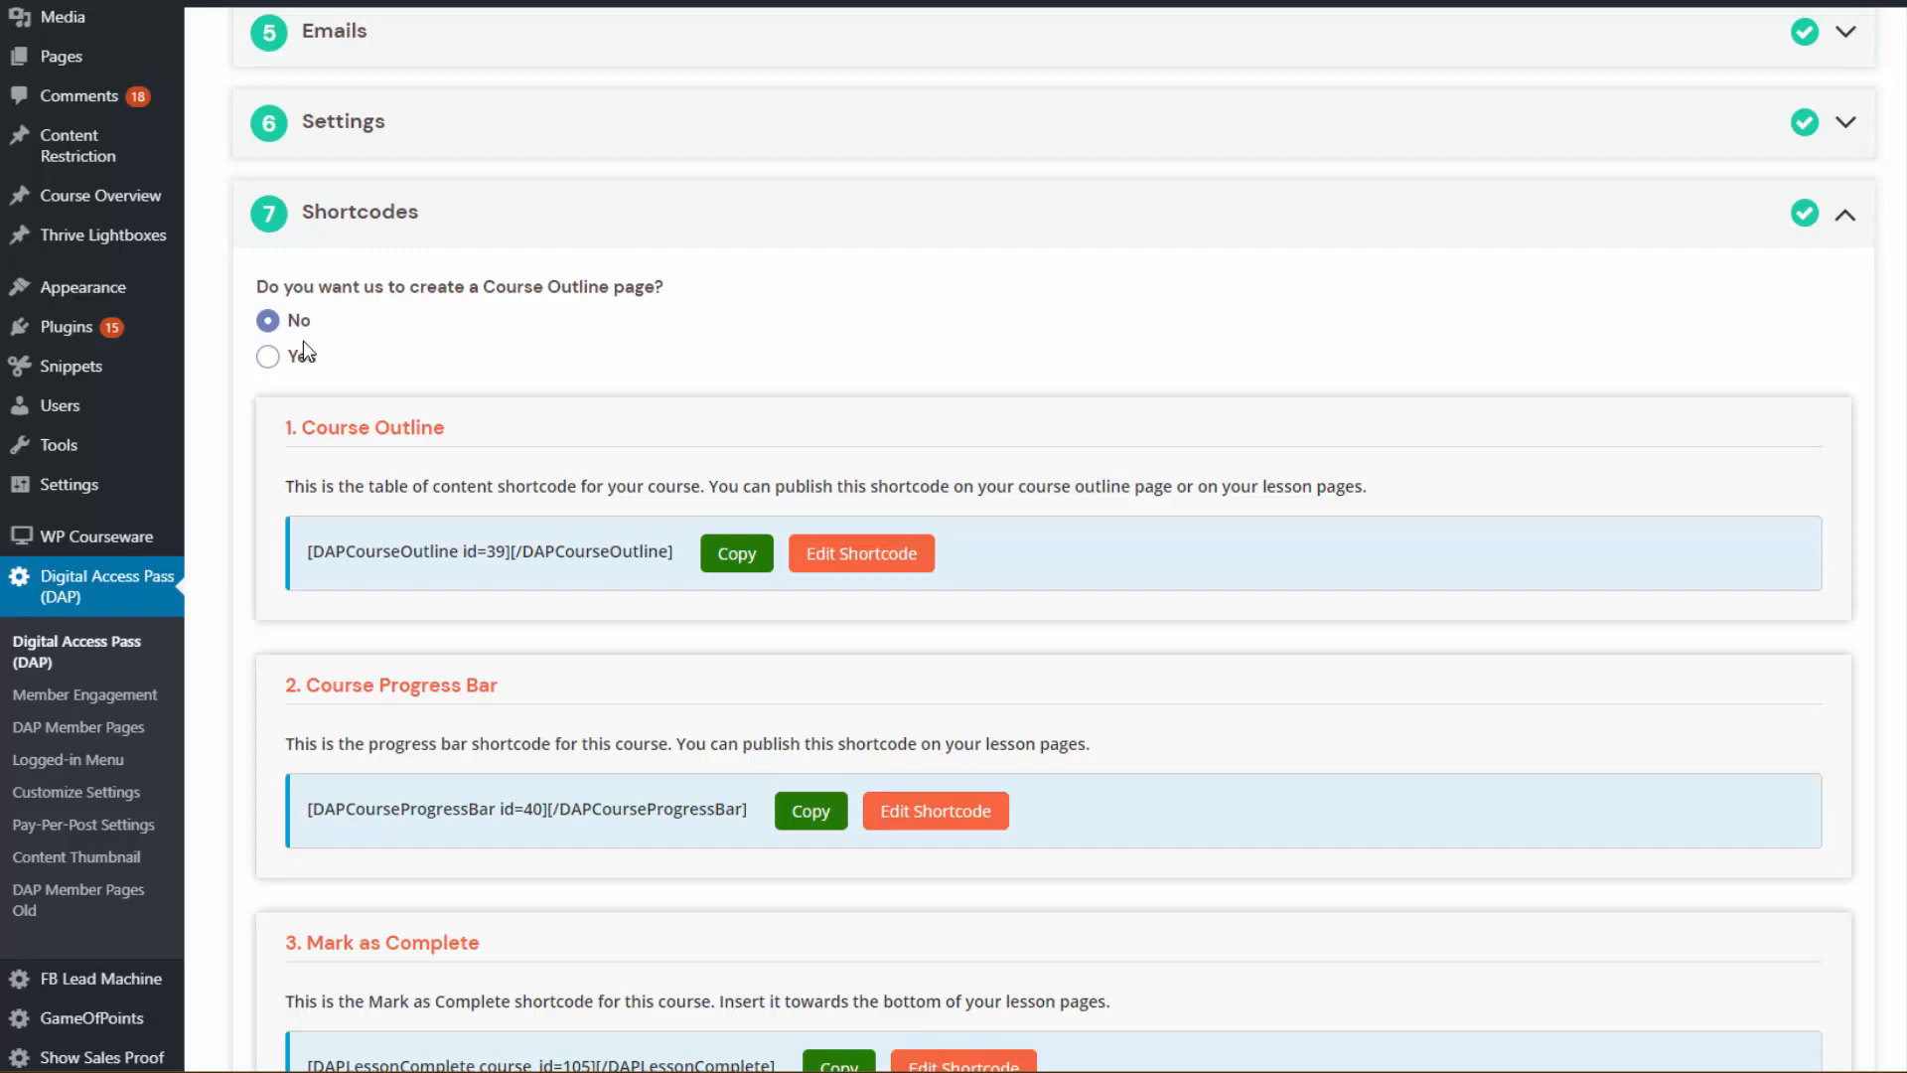
scroll(477, 356, up, 5)
scroll(686, 447, down, 5)
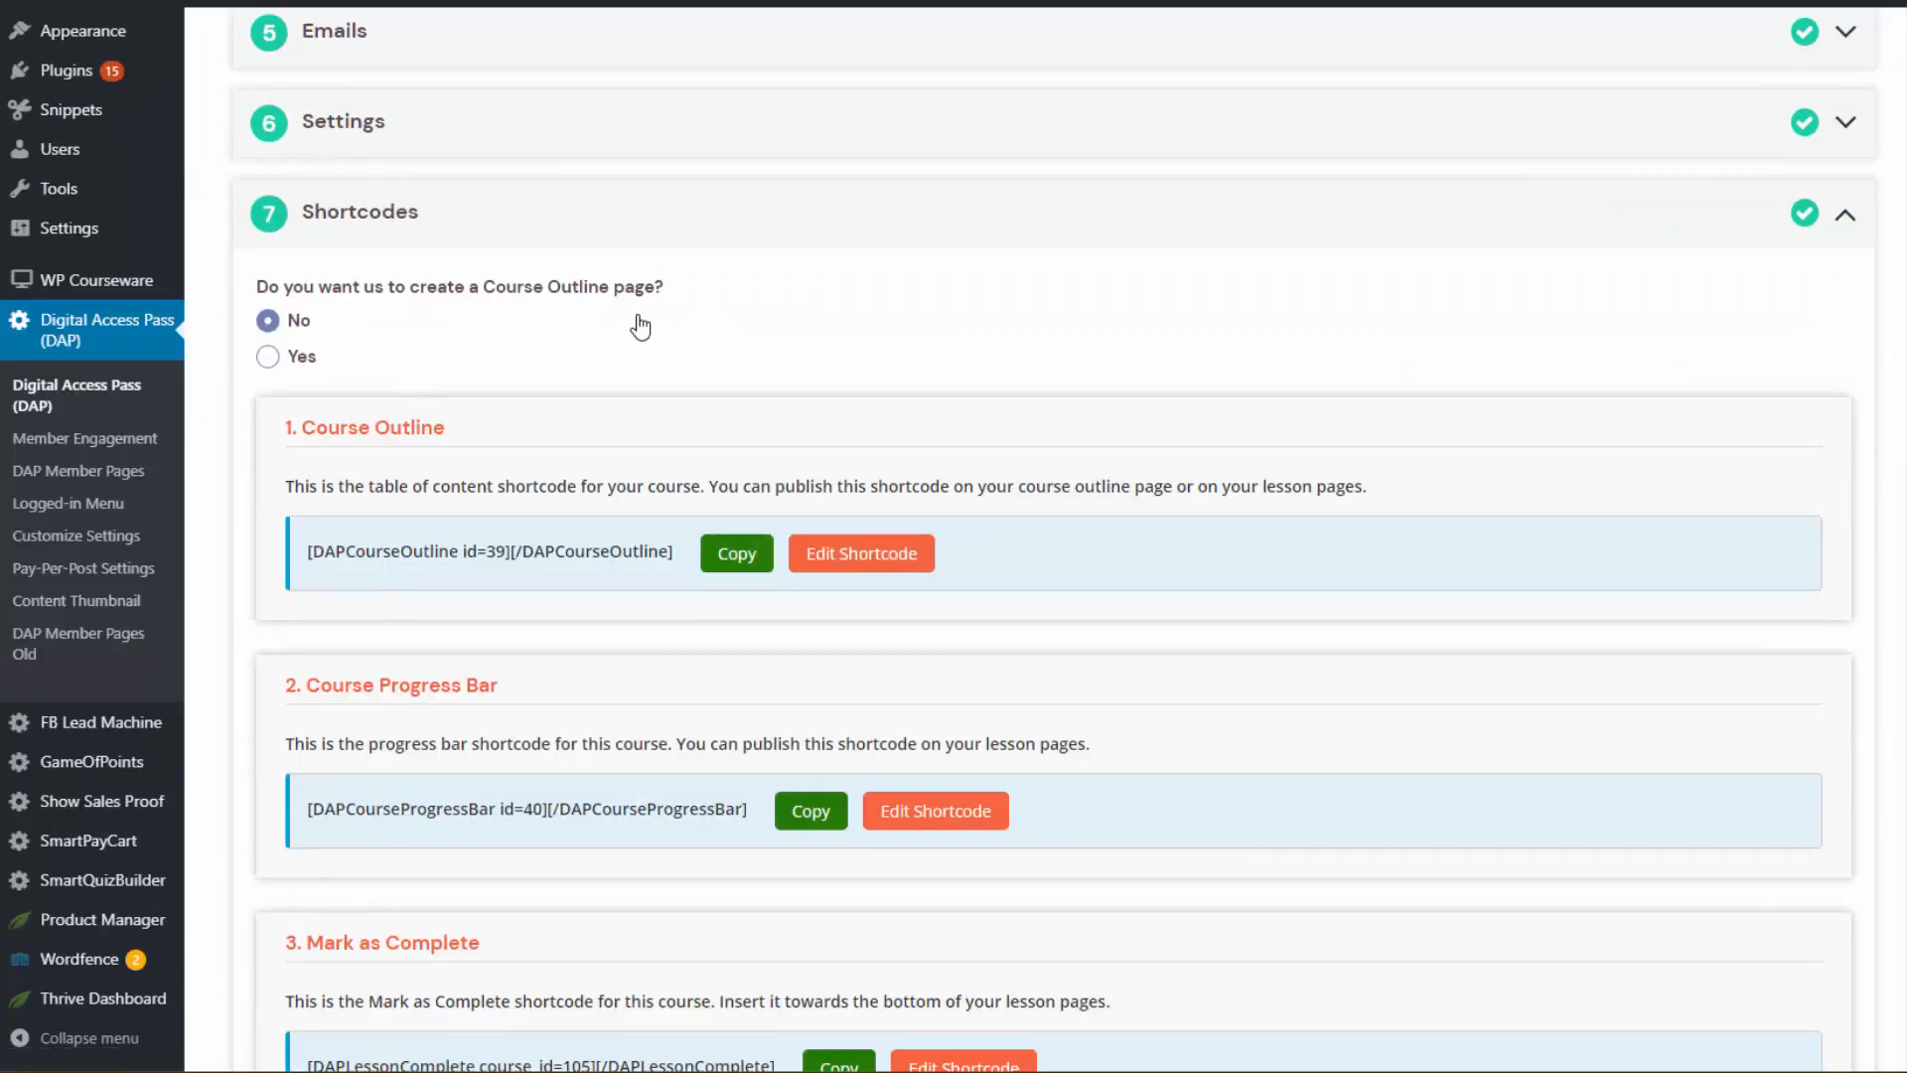
click(300, 357)
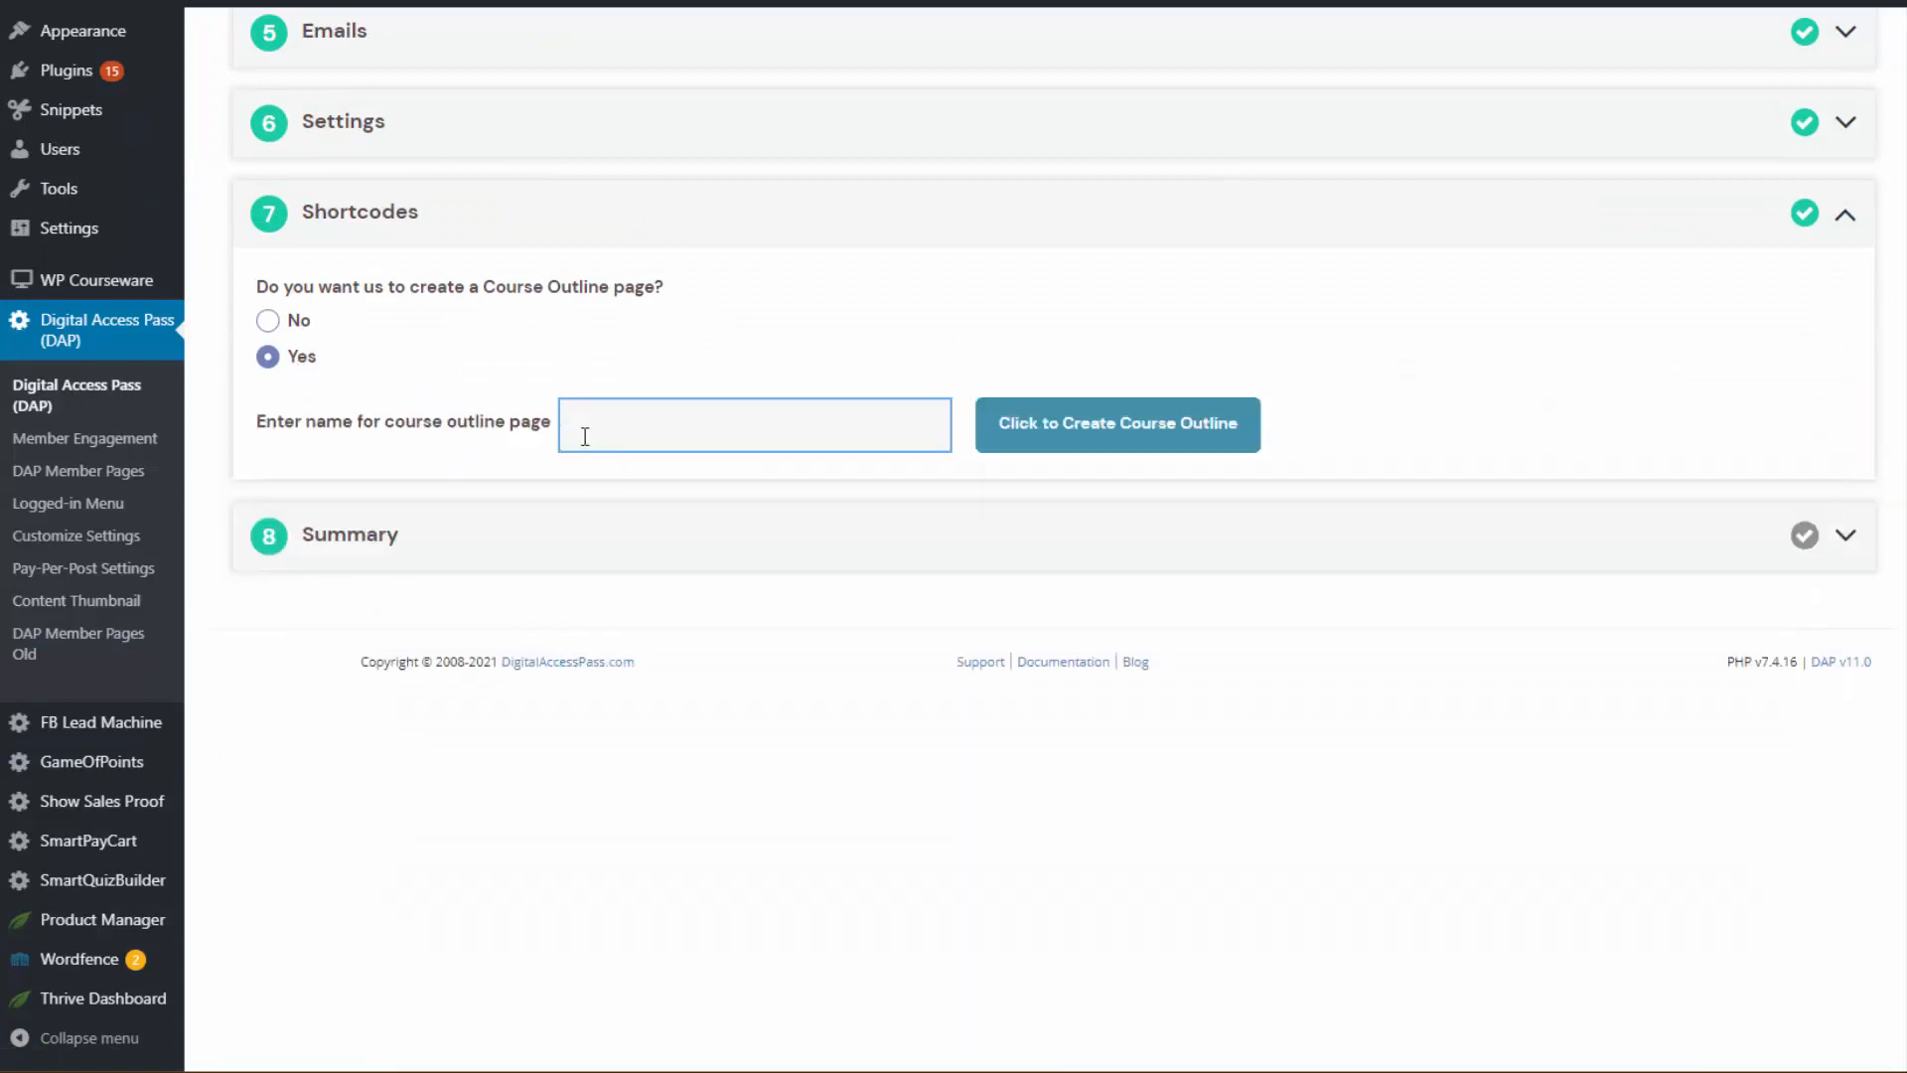
text(toc-membership)
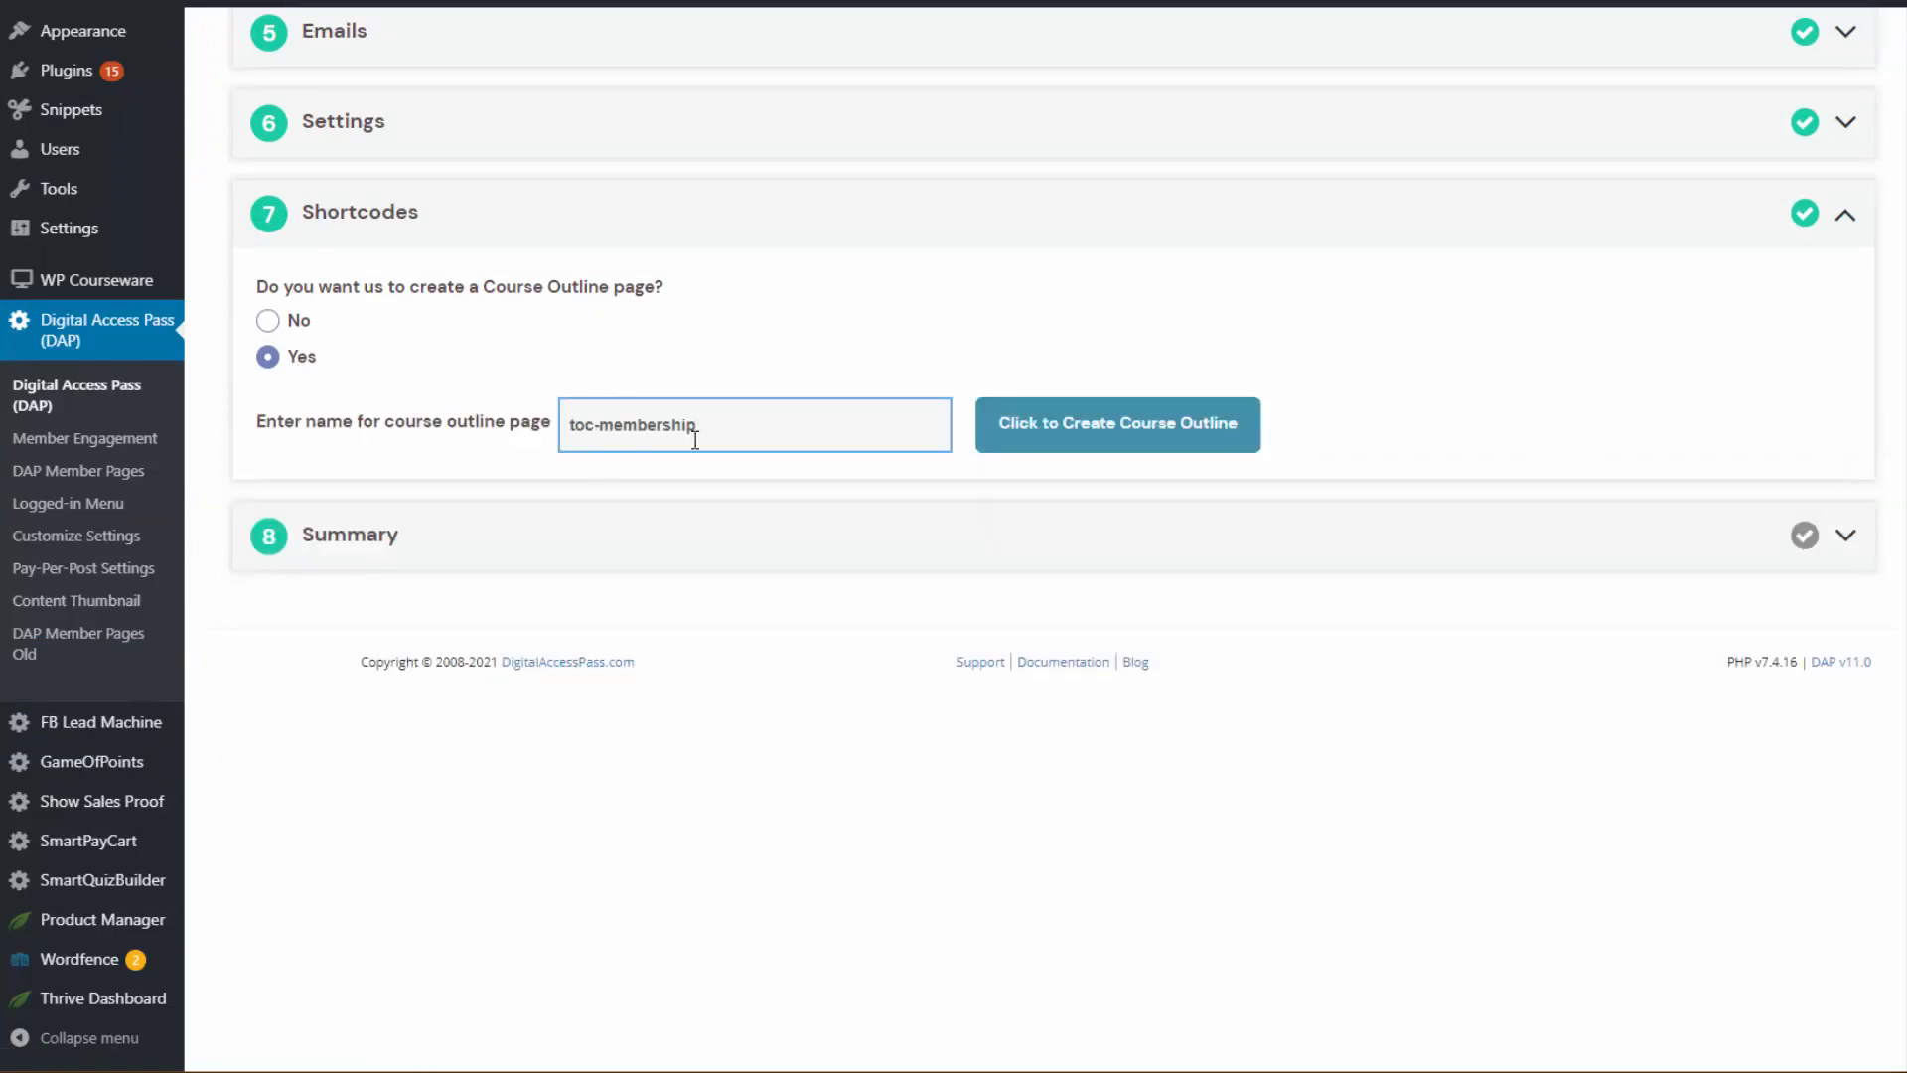
click(1070, 447)
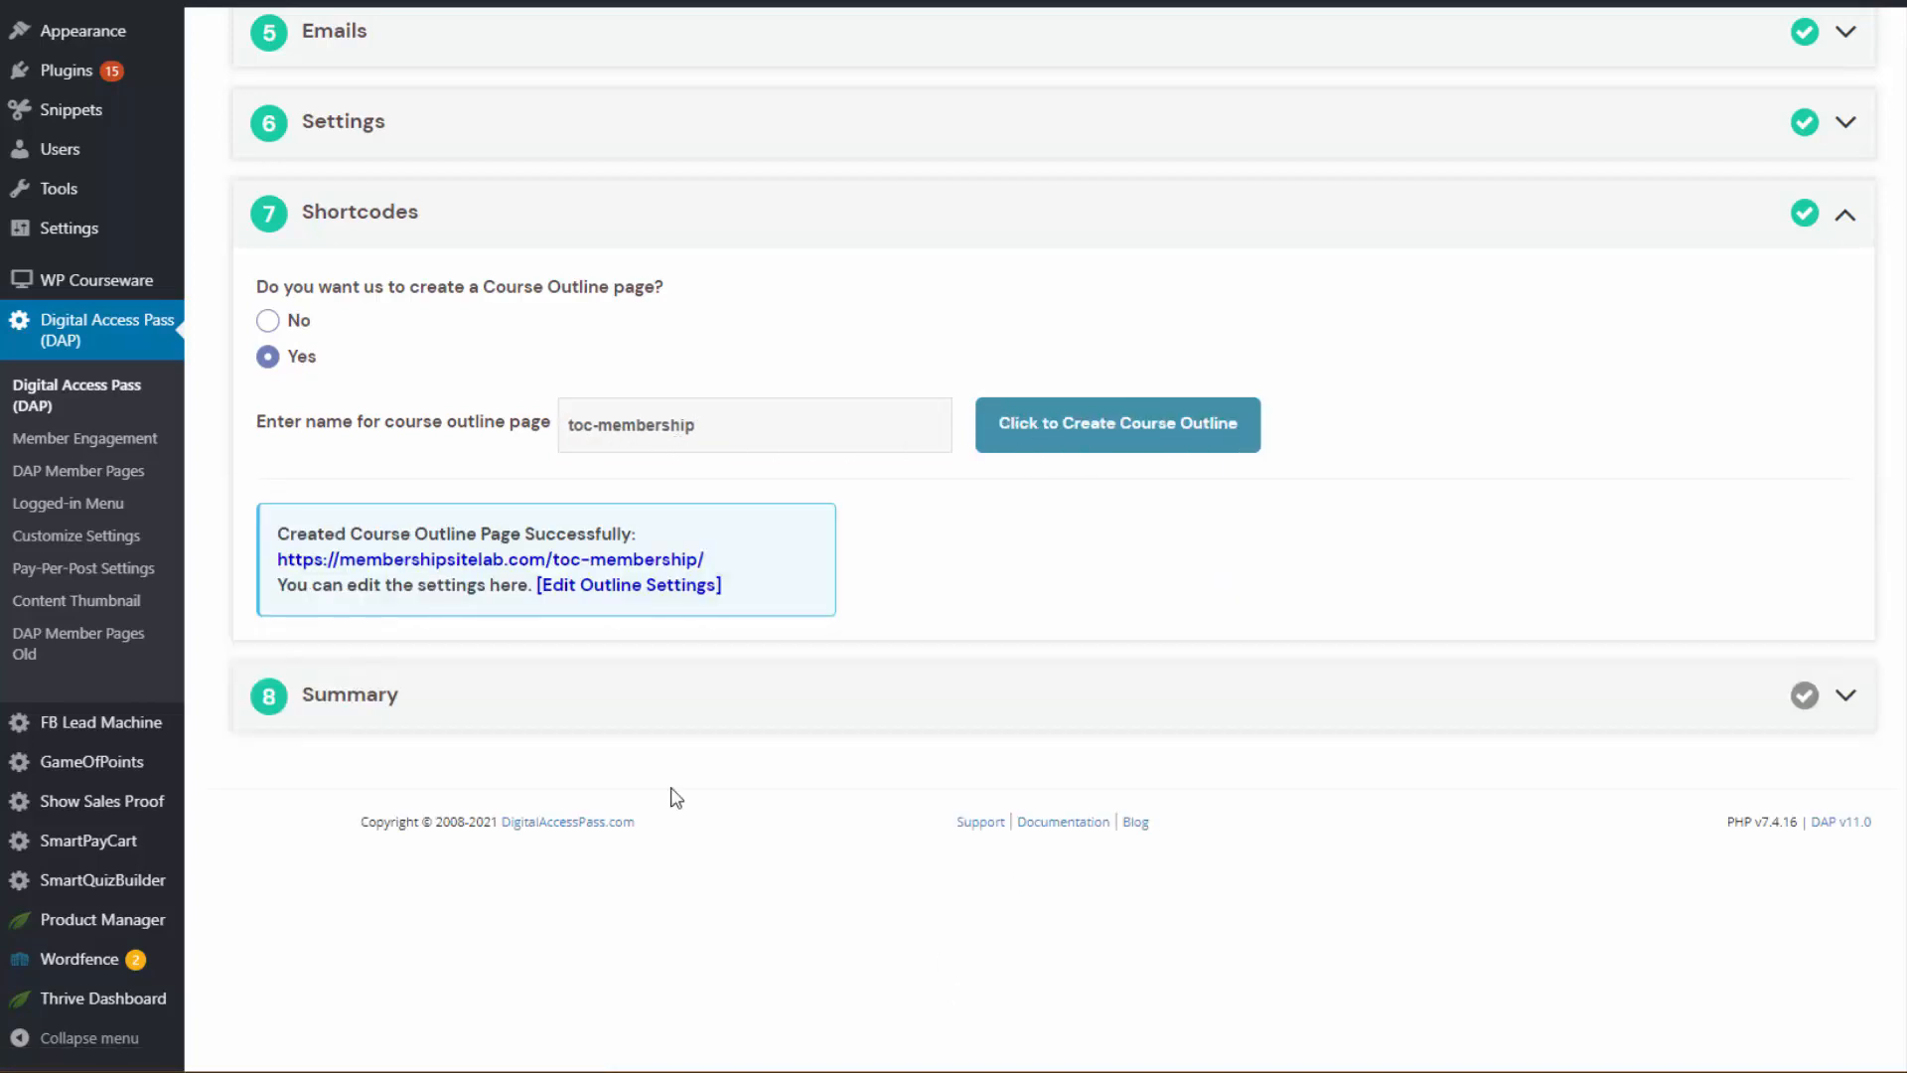
Open the toc-membership outline page in a new tab and expand Module 1 and Module 2 to check their lessons.
right_click(451, 563)
click(576, 588)
key(ctrl+Tab)
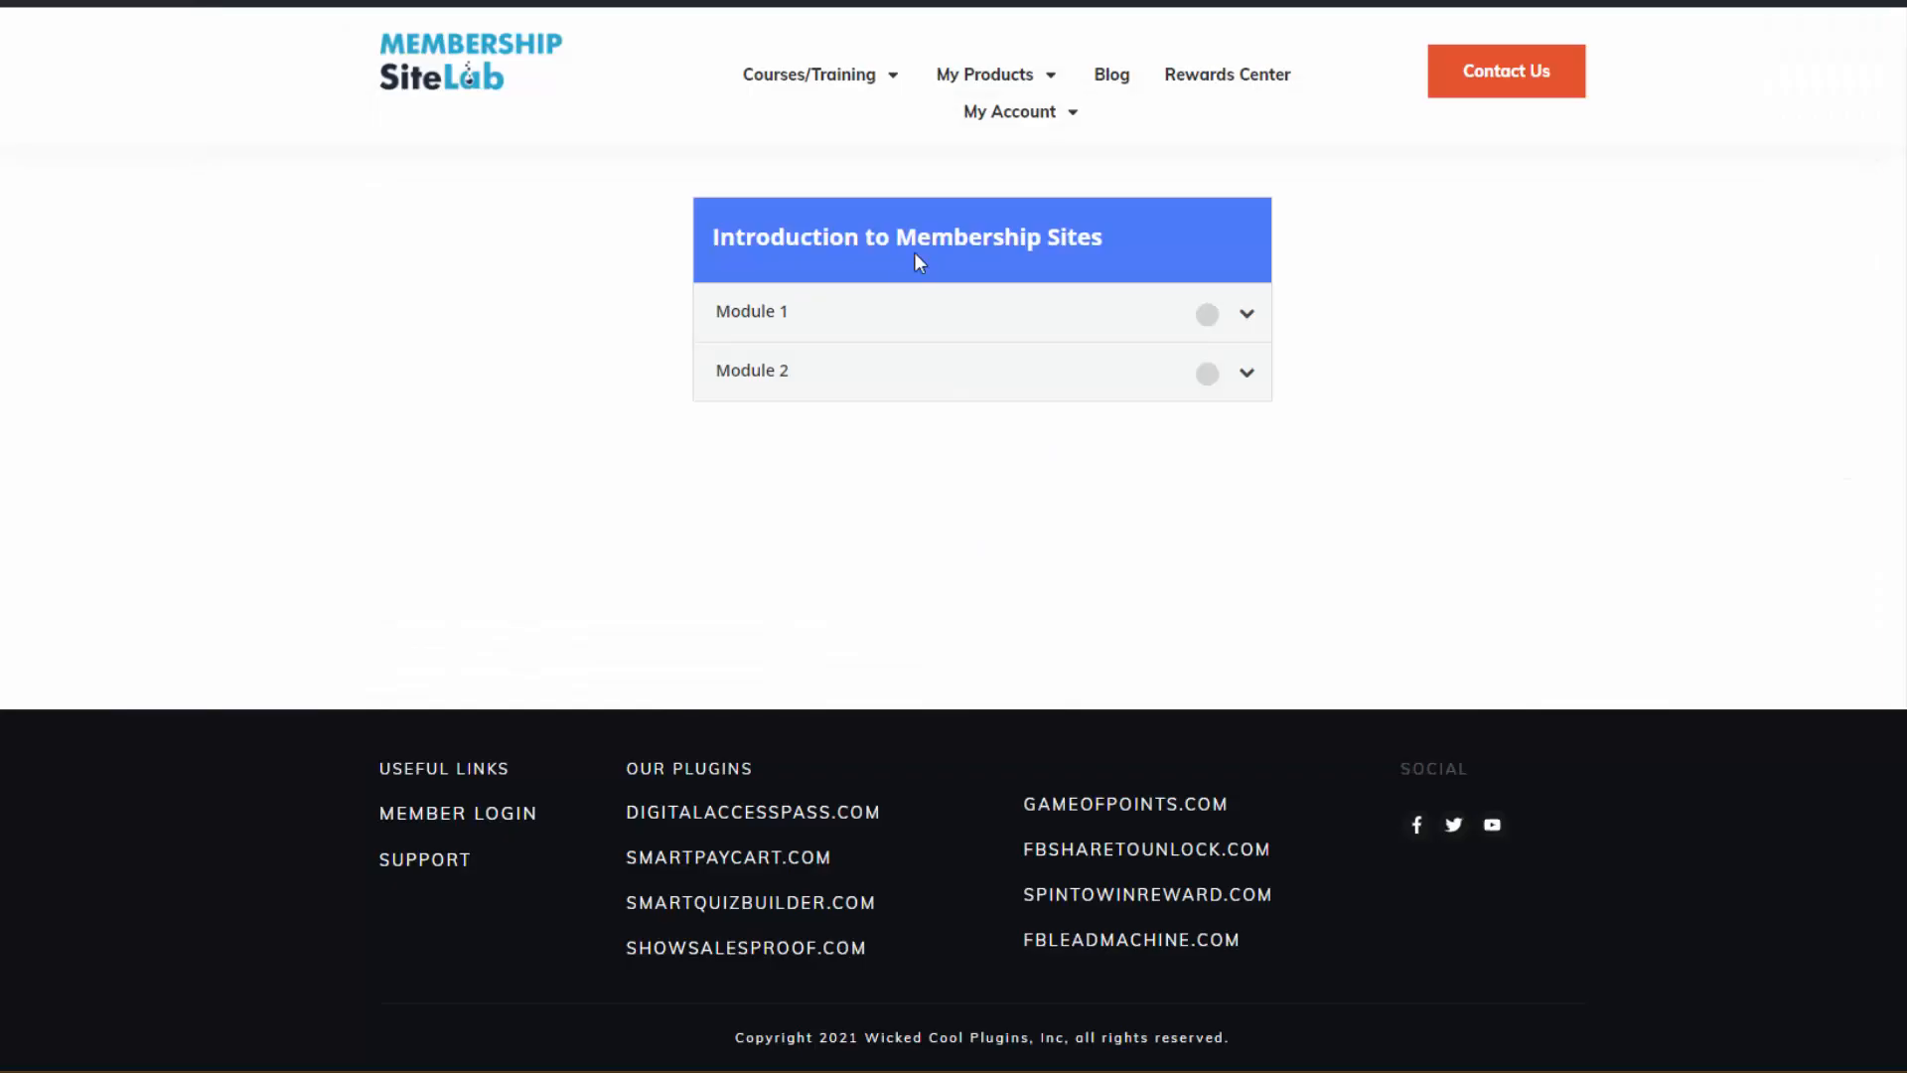
click(1238, 316)
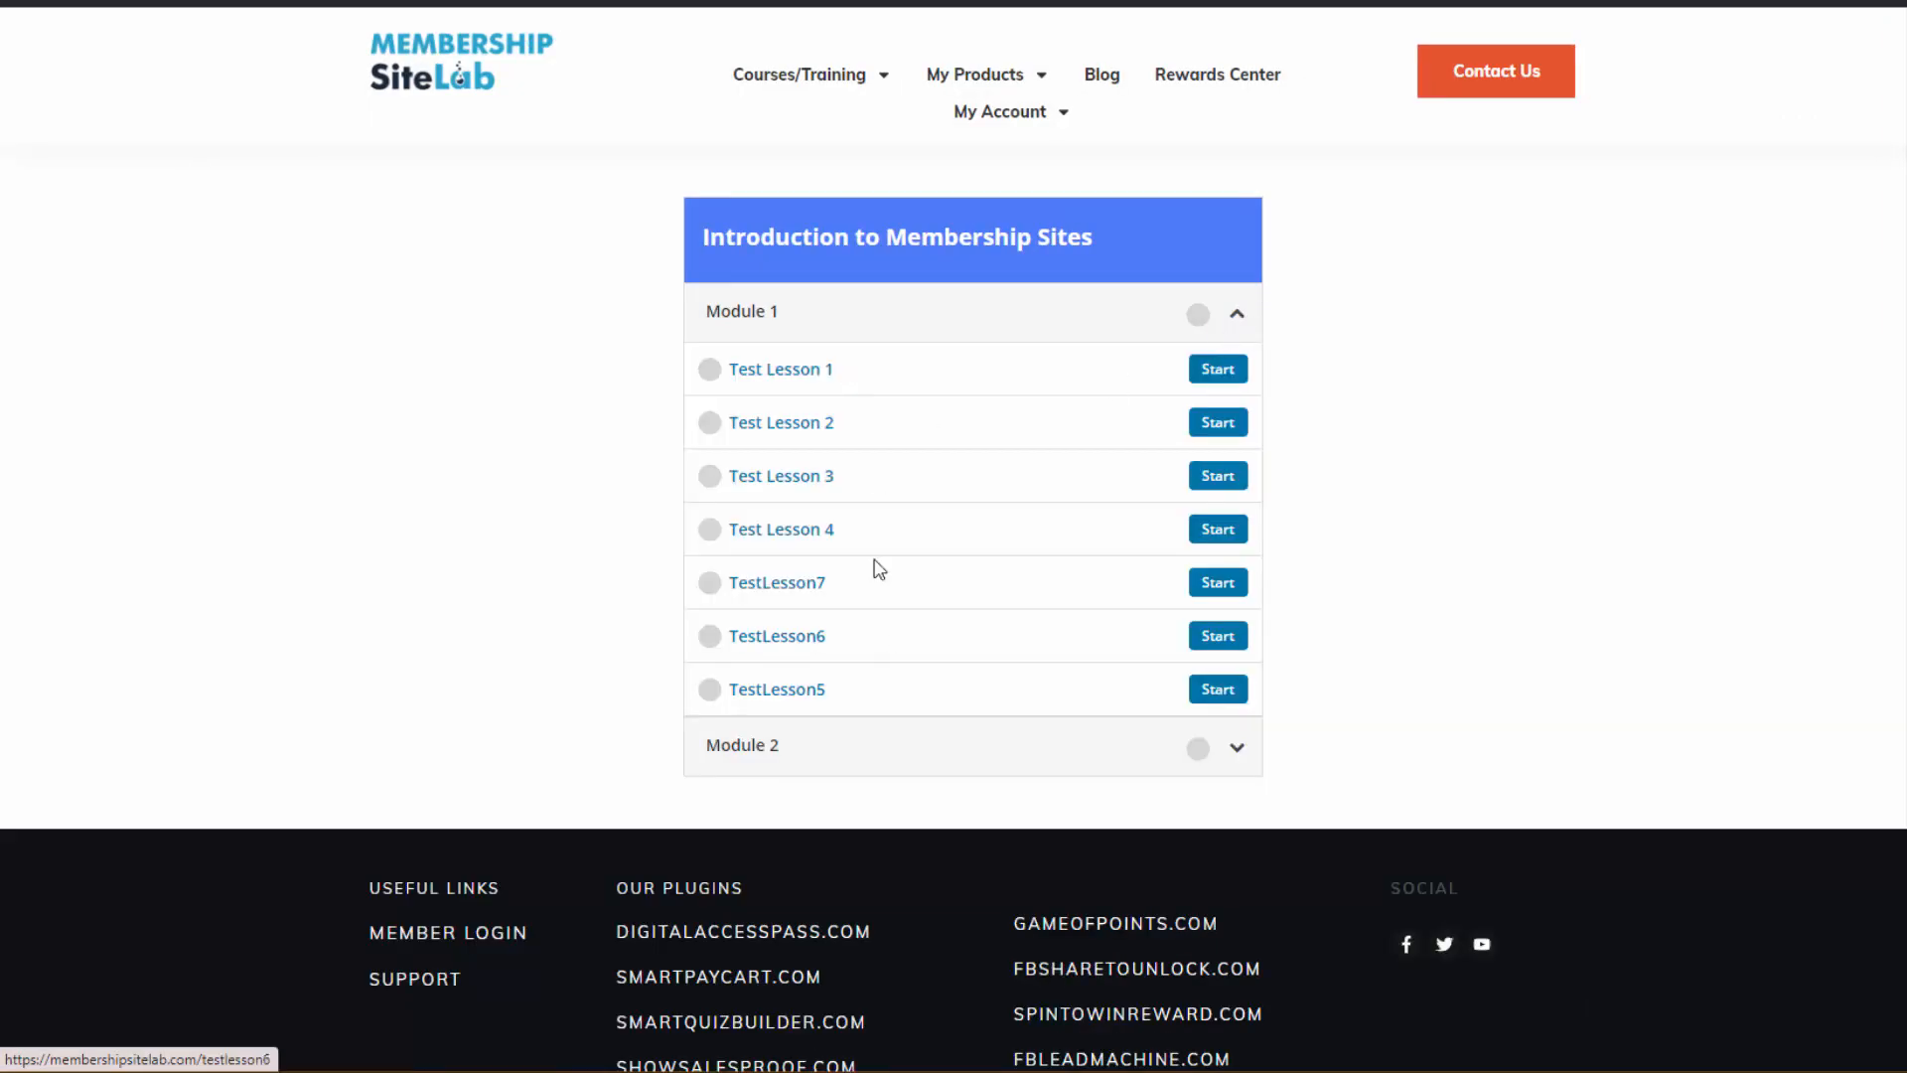
click(1237, 748)
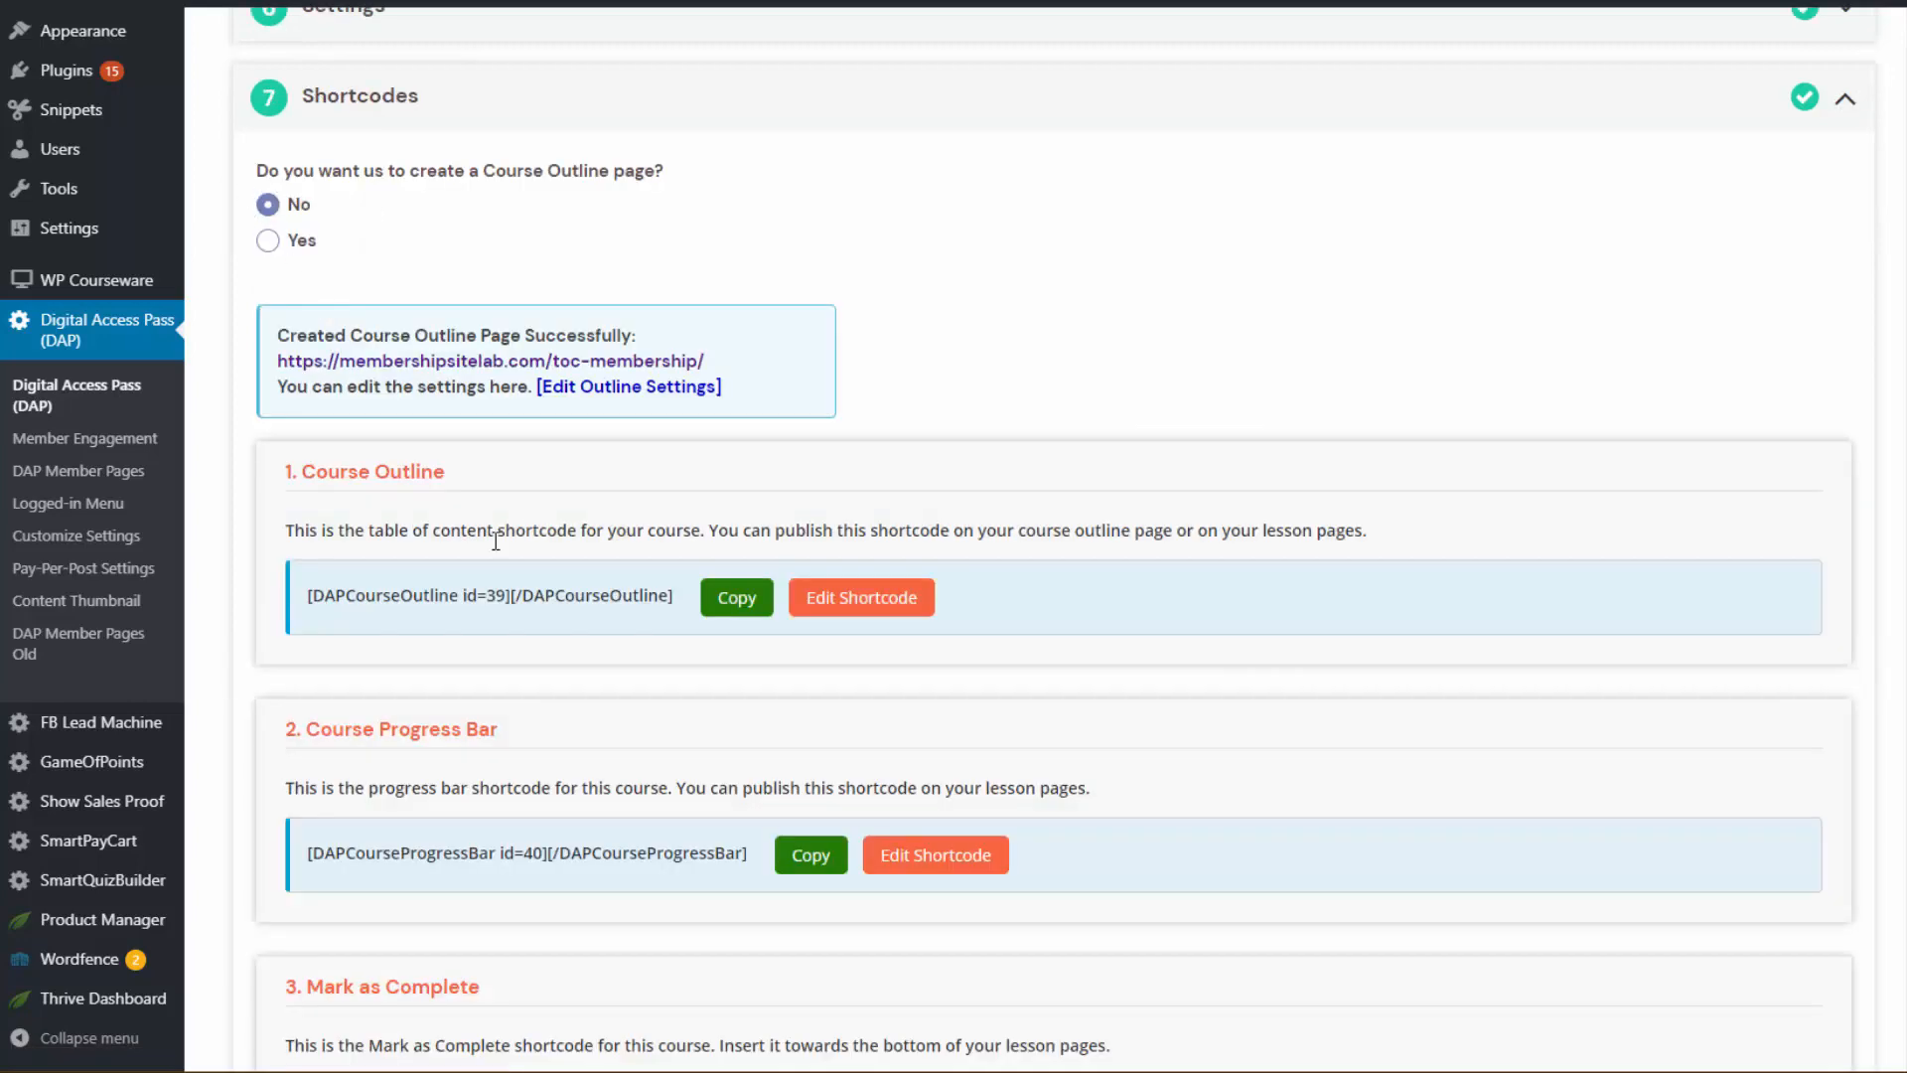
Review the Course Outline, Course Progress Bar and Mark as Complete shortcodes for the course.
scroll(695, 805, down, 1)
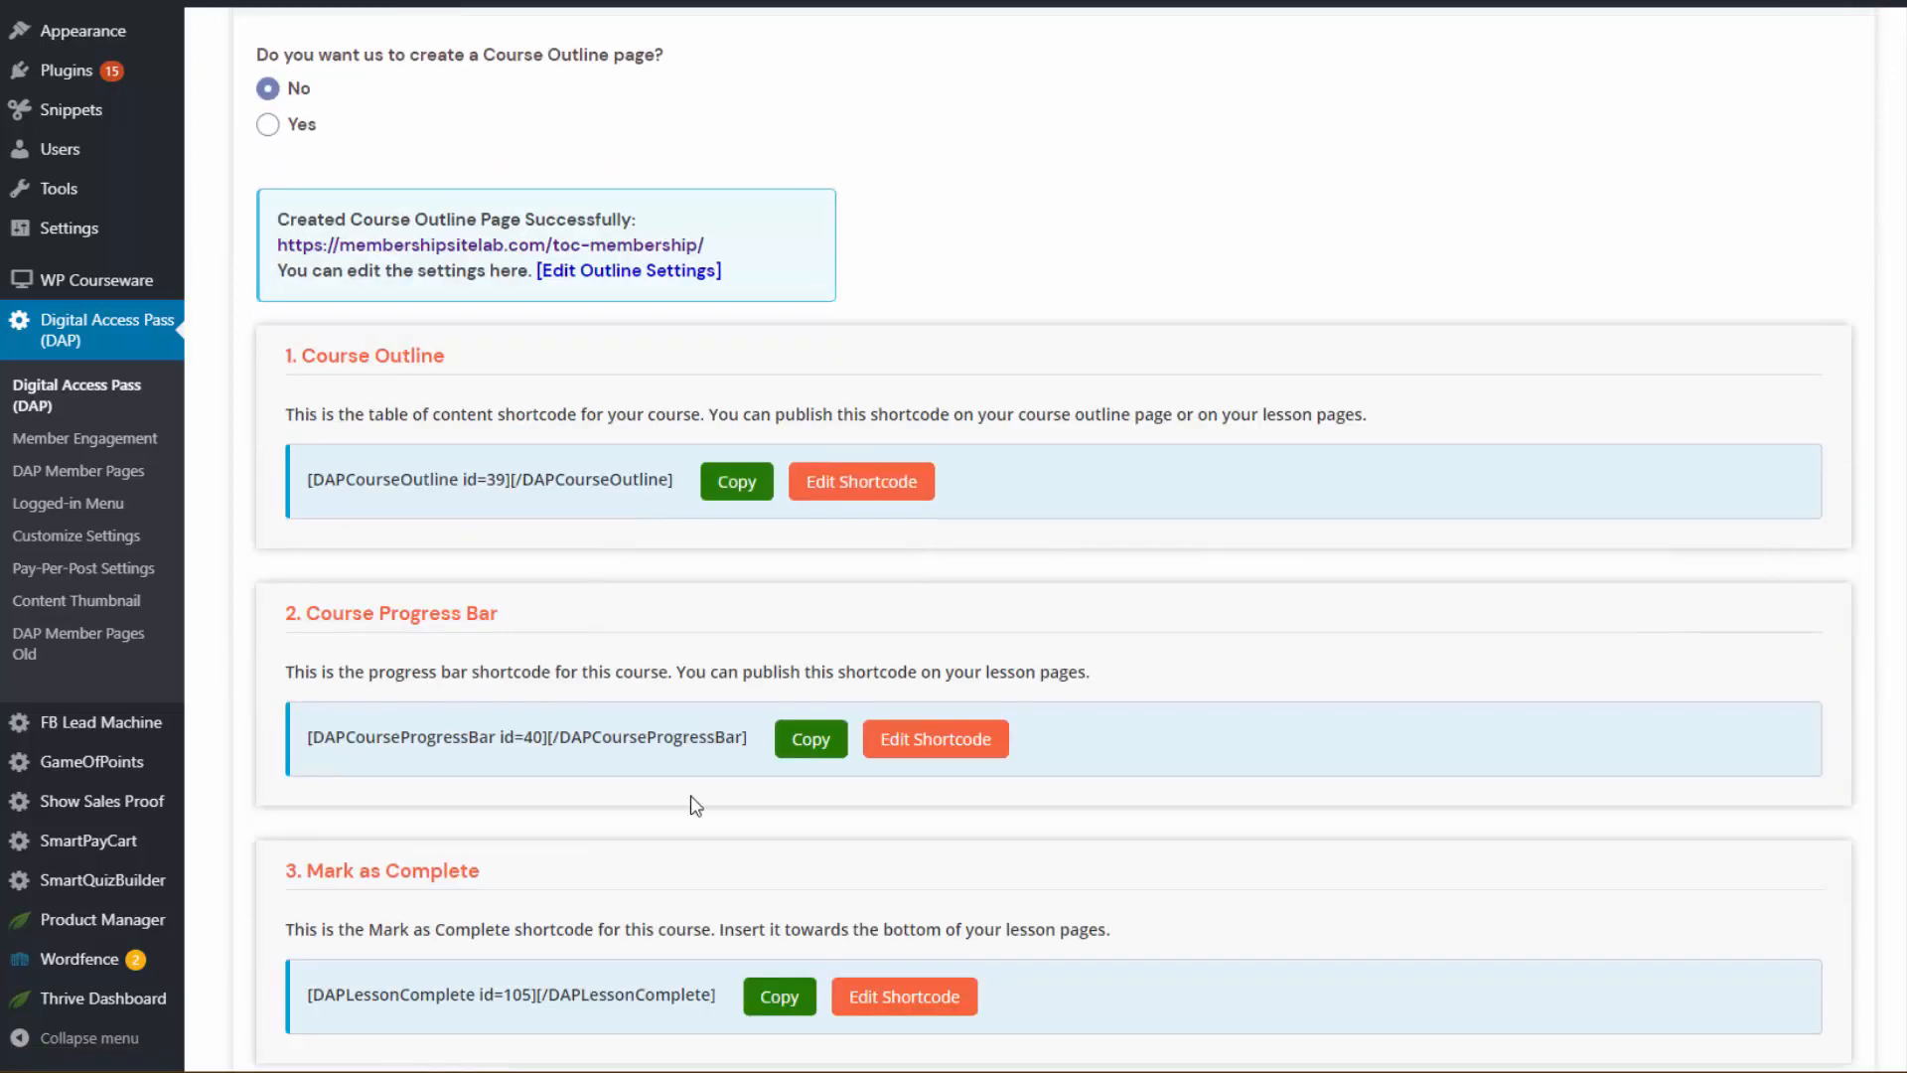
scroll(455, 740, down, 1)
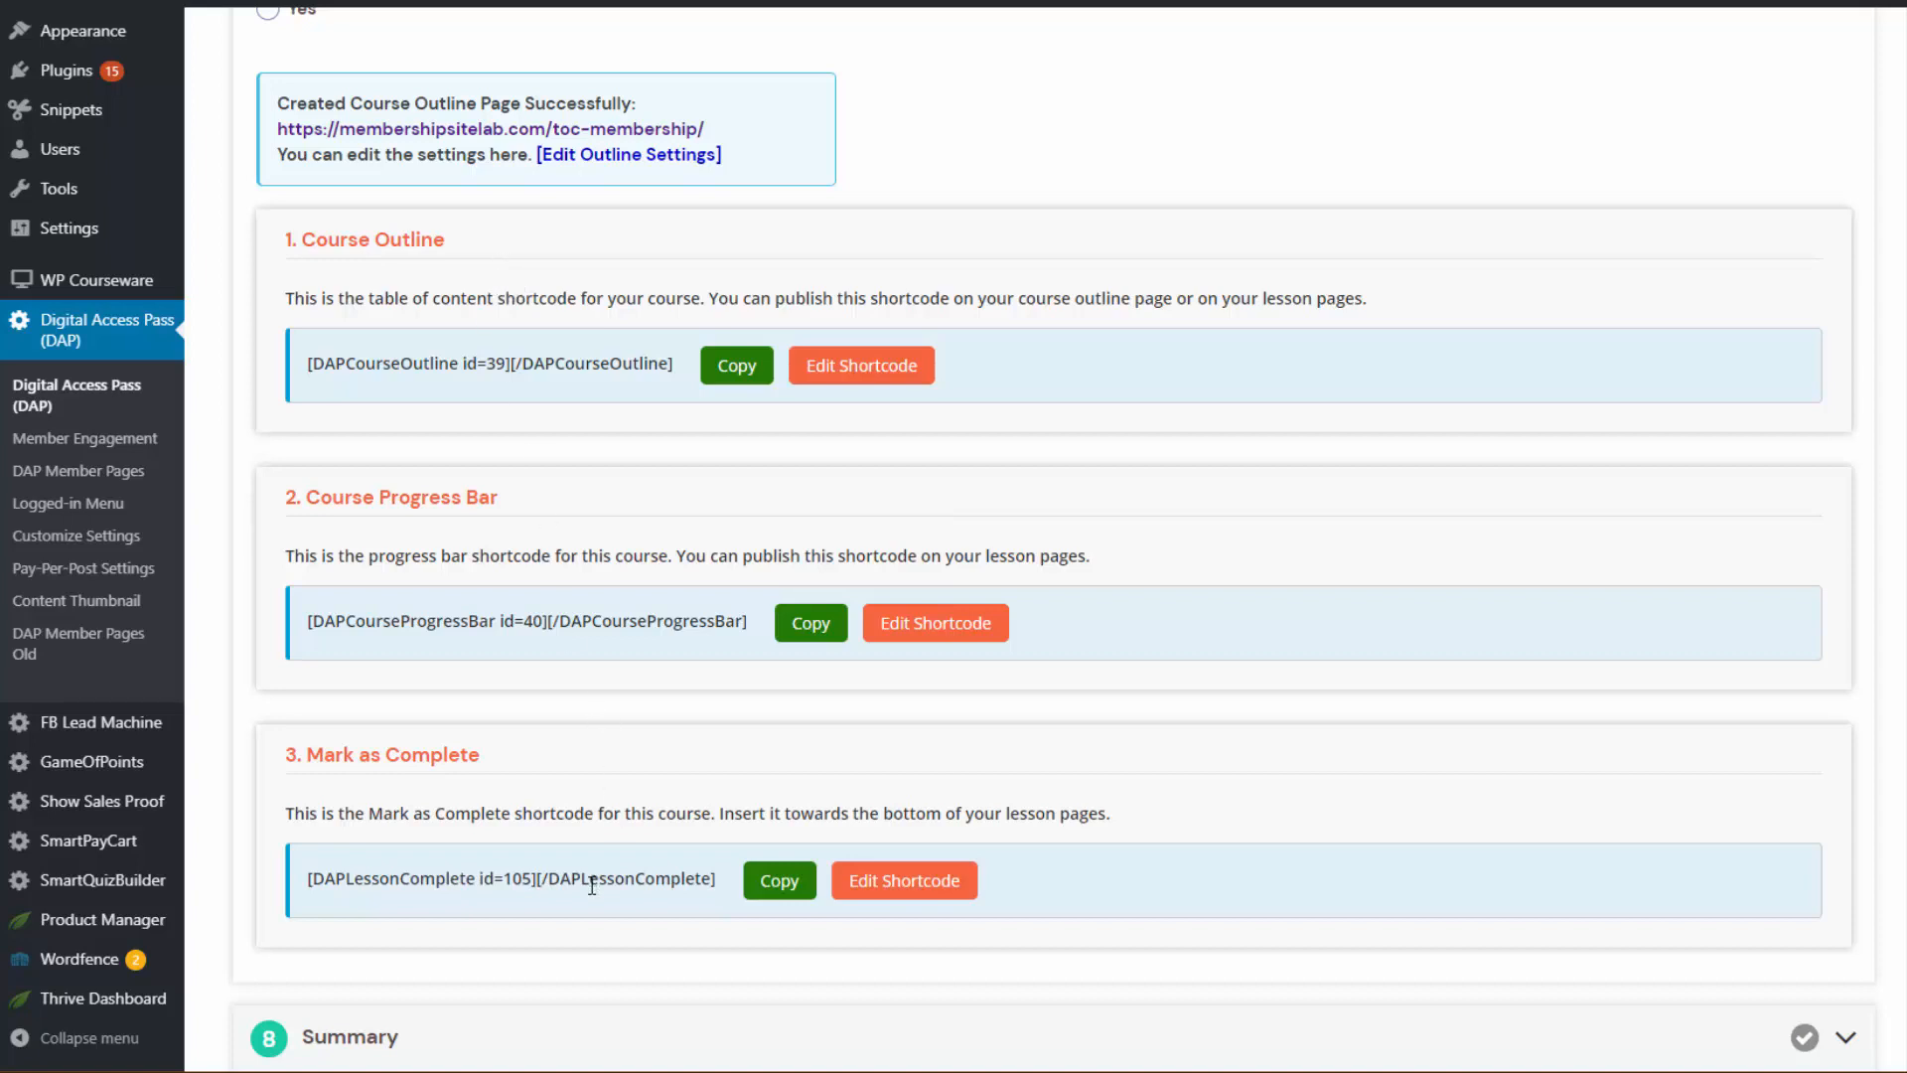
Copy the Mark as Complete shortcode and expand Module 1 in the Course Content Builder to check its lessons.
click(765, 892)
click(478, 532)
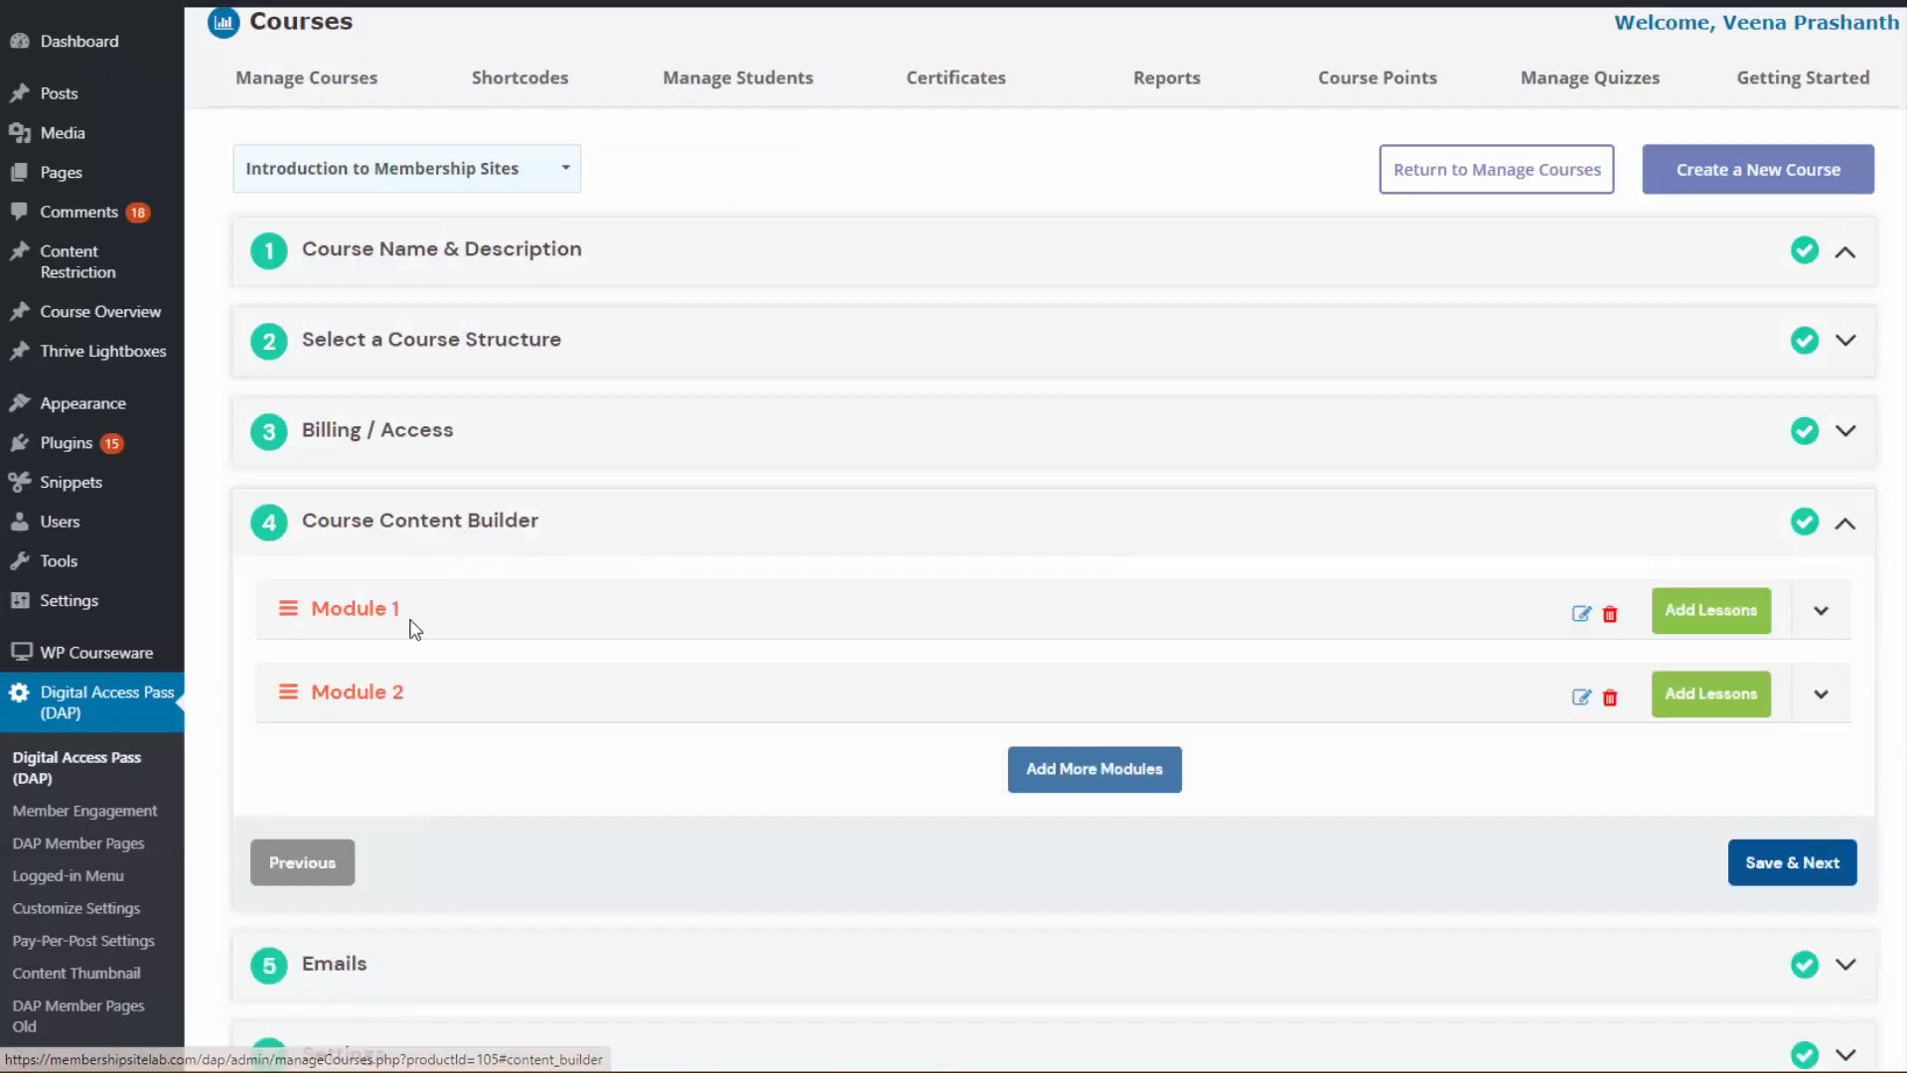
click(1821, 610)
scroll(1715, 660, down, 3)
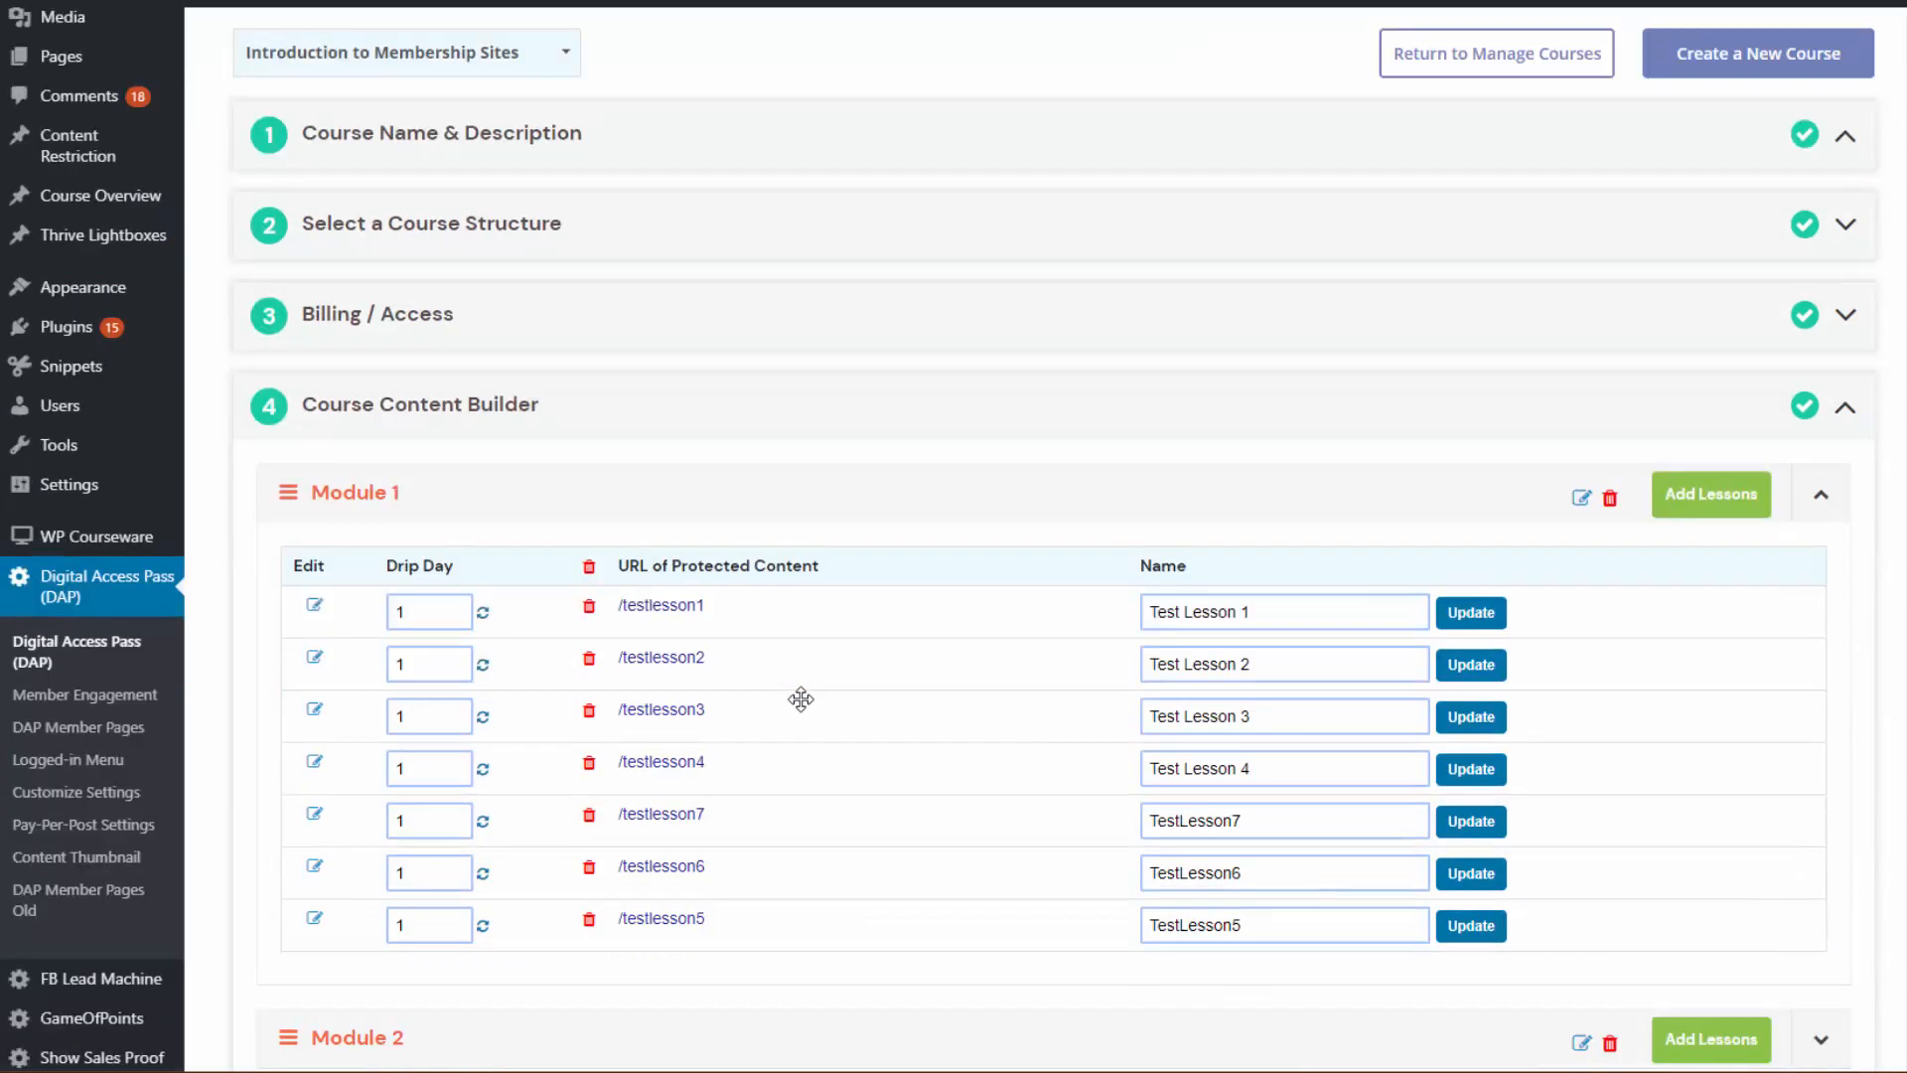
Open the lesson-adding options for Module 1 and compare adding a new lesson with selecting existing WordPress pages or posts.
click(1708, 381)
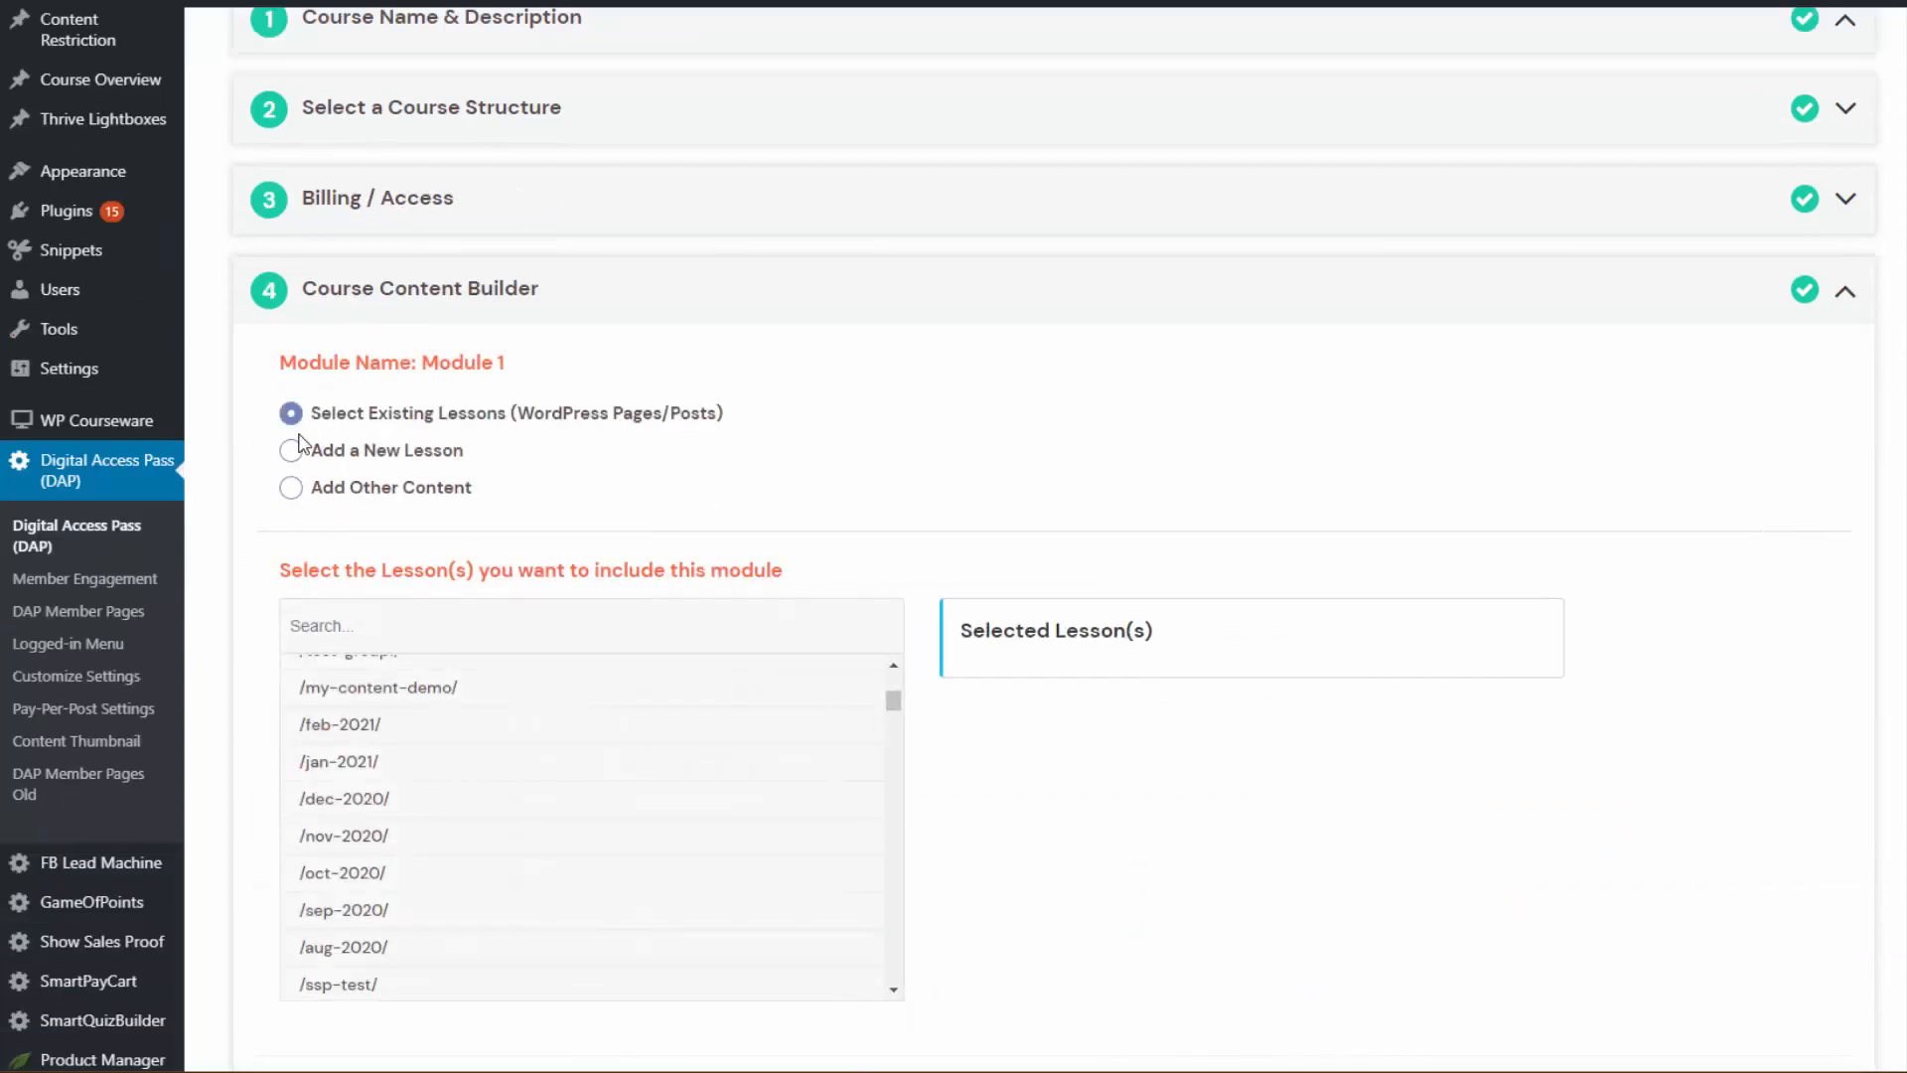
click(301, 447)
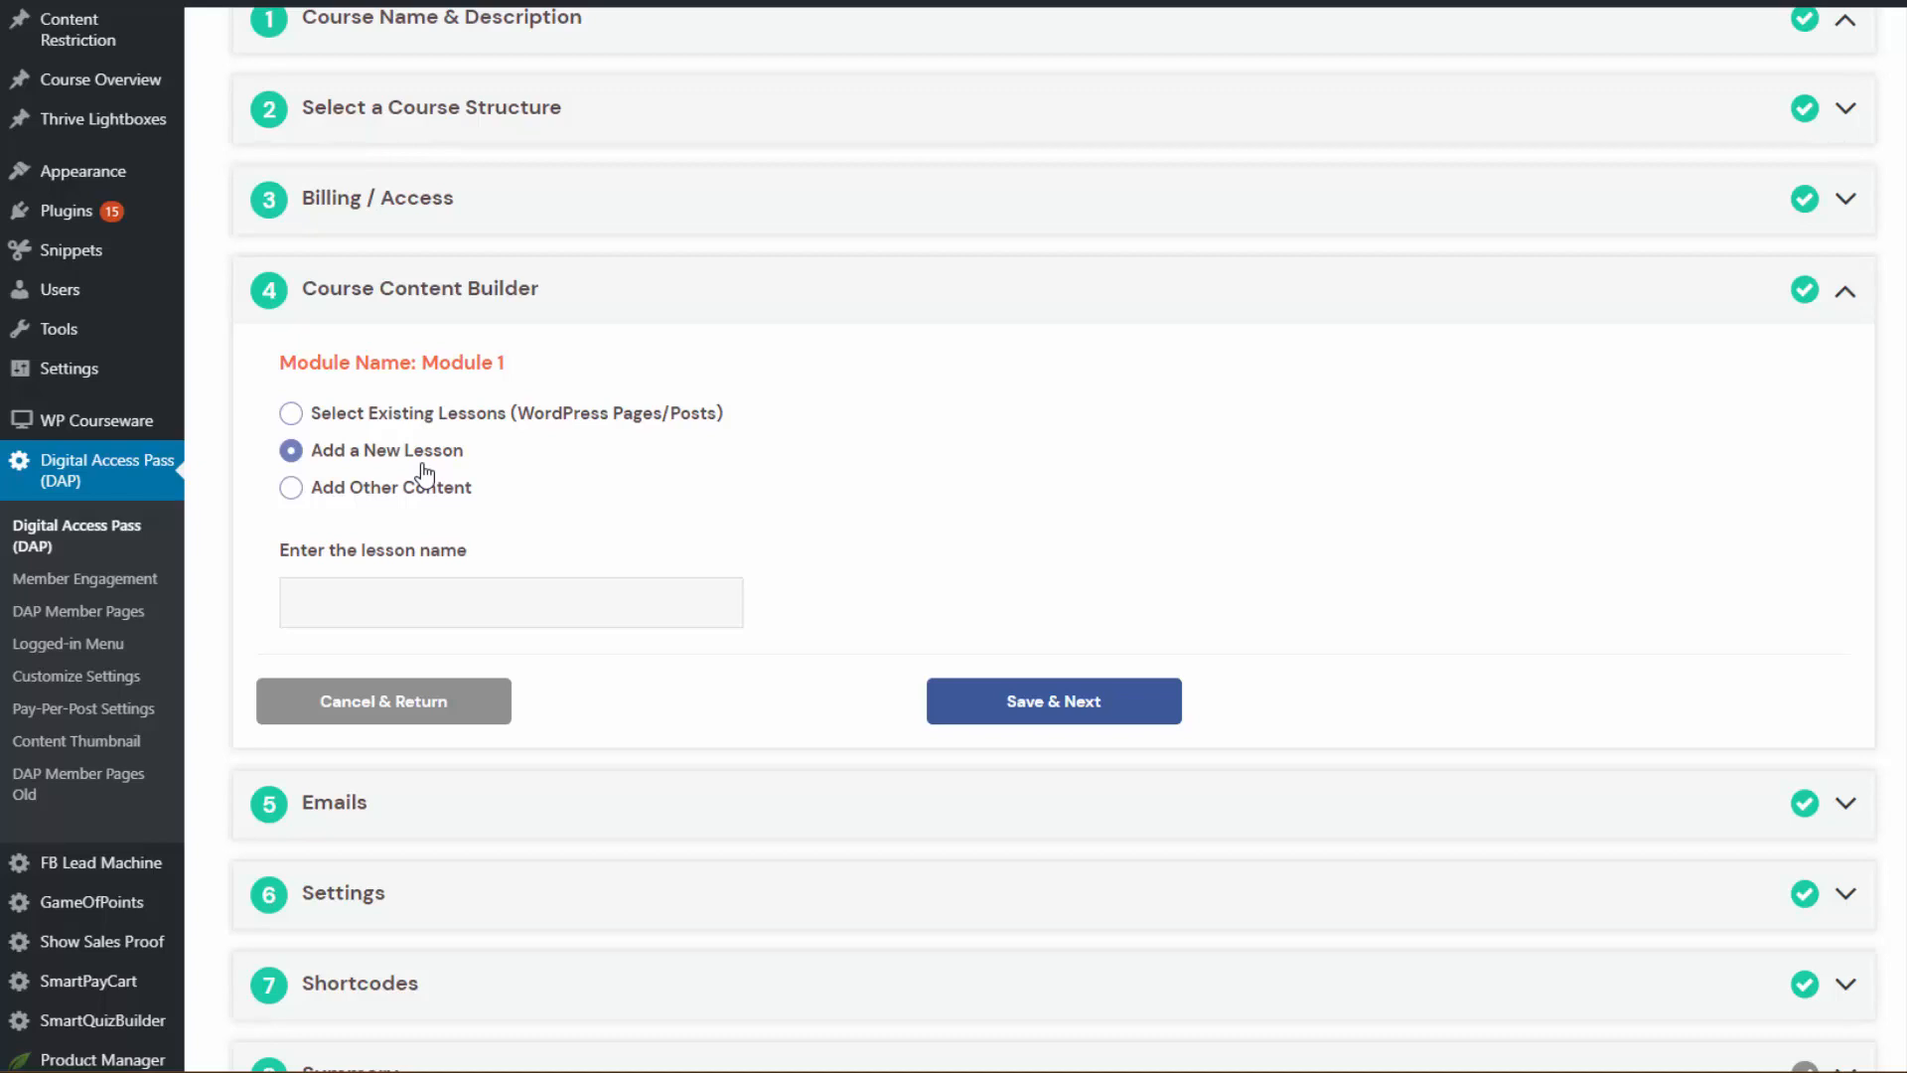
click(292, 414)
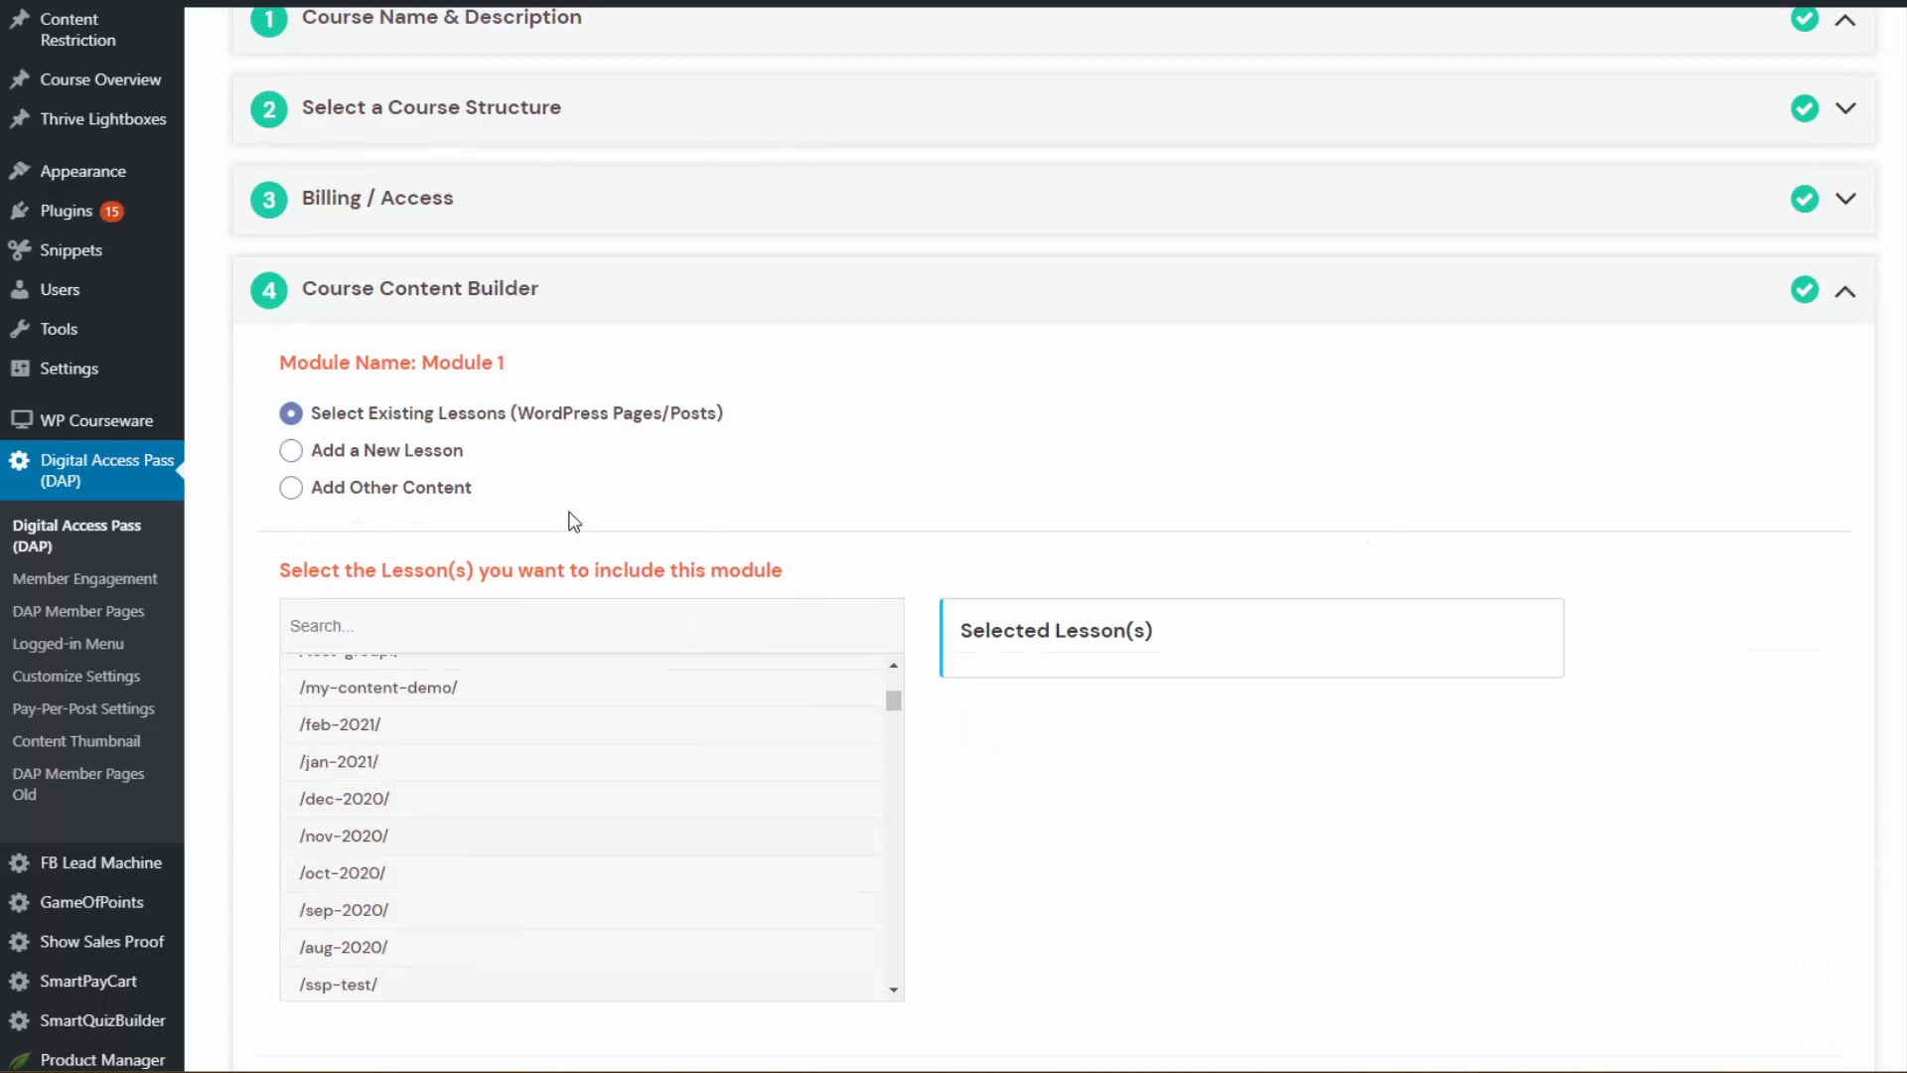
Open the course summary and review the detailed product summary, including protected content, notification emails and autoresponder.
scroll(1142, 658, down, 10)
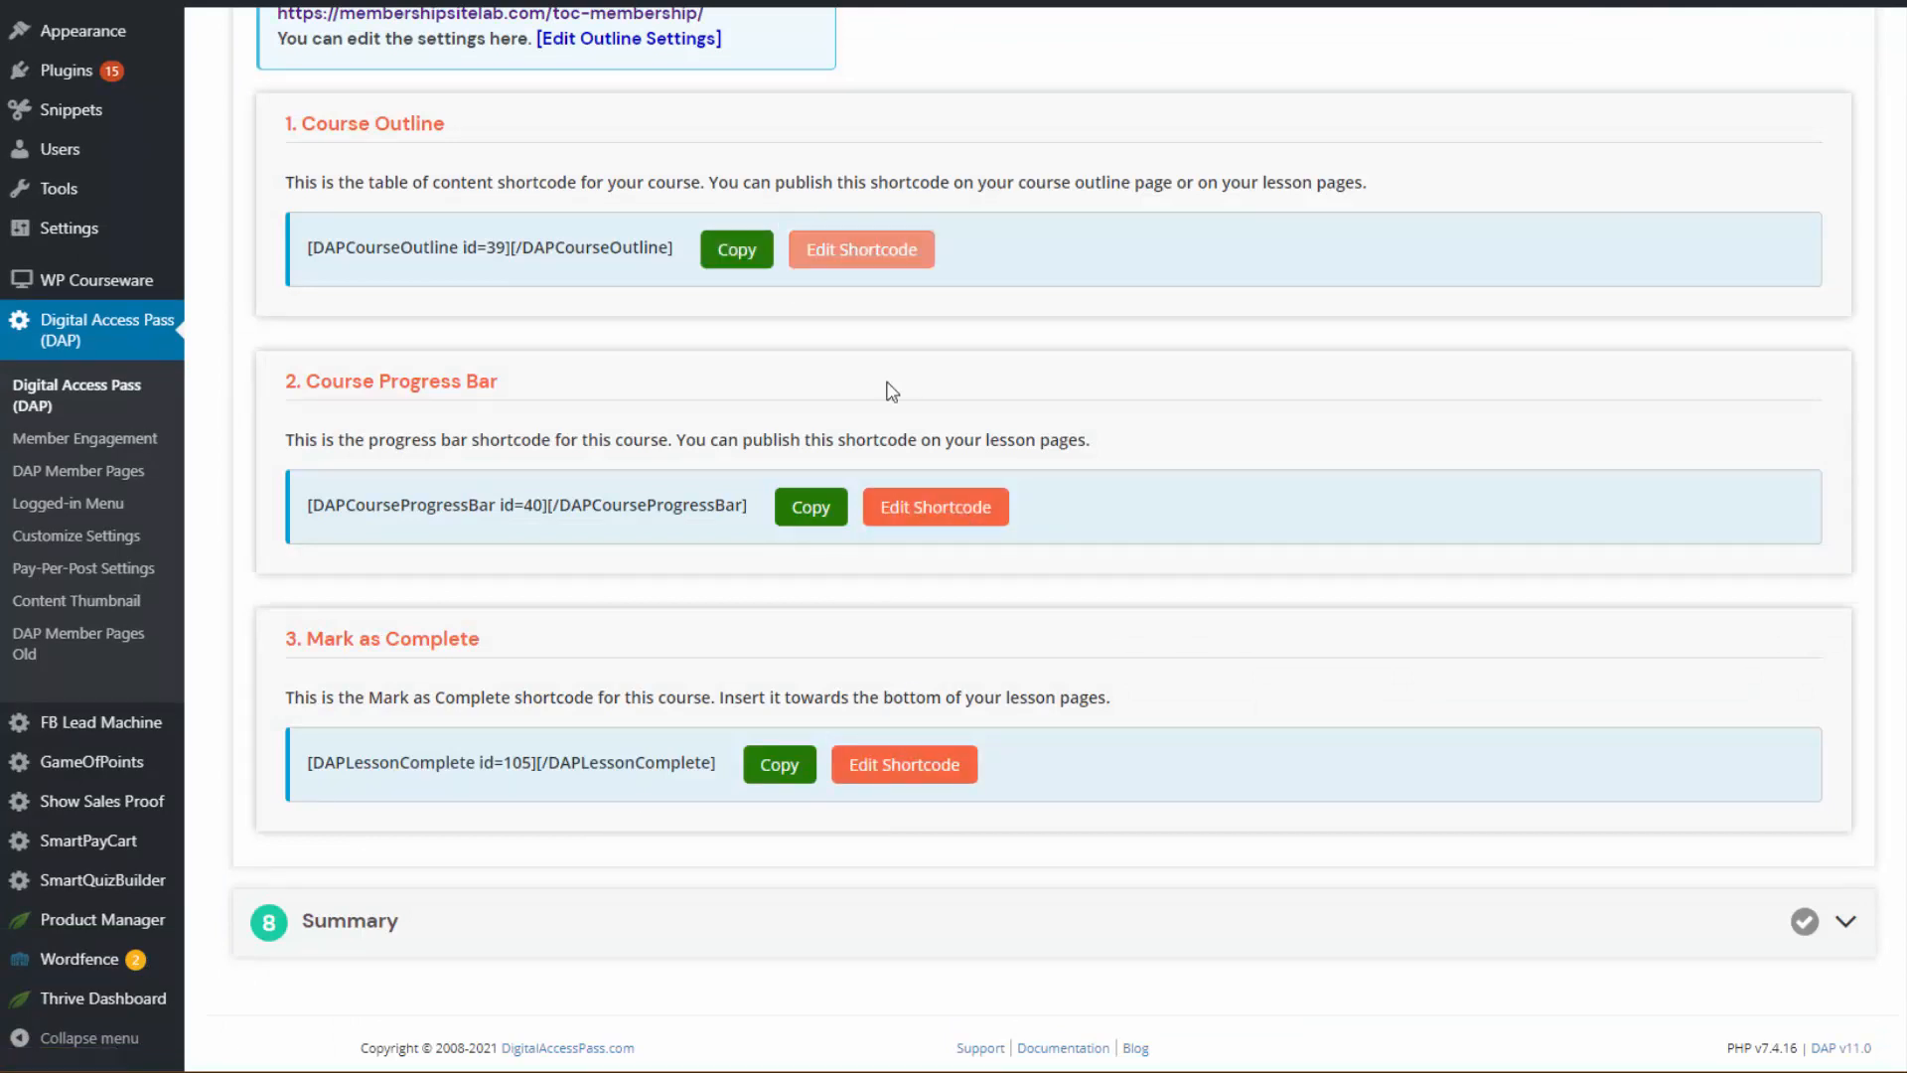
click(414, 933)
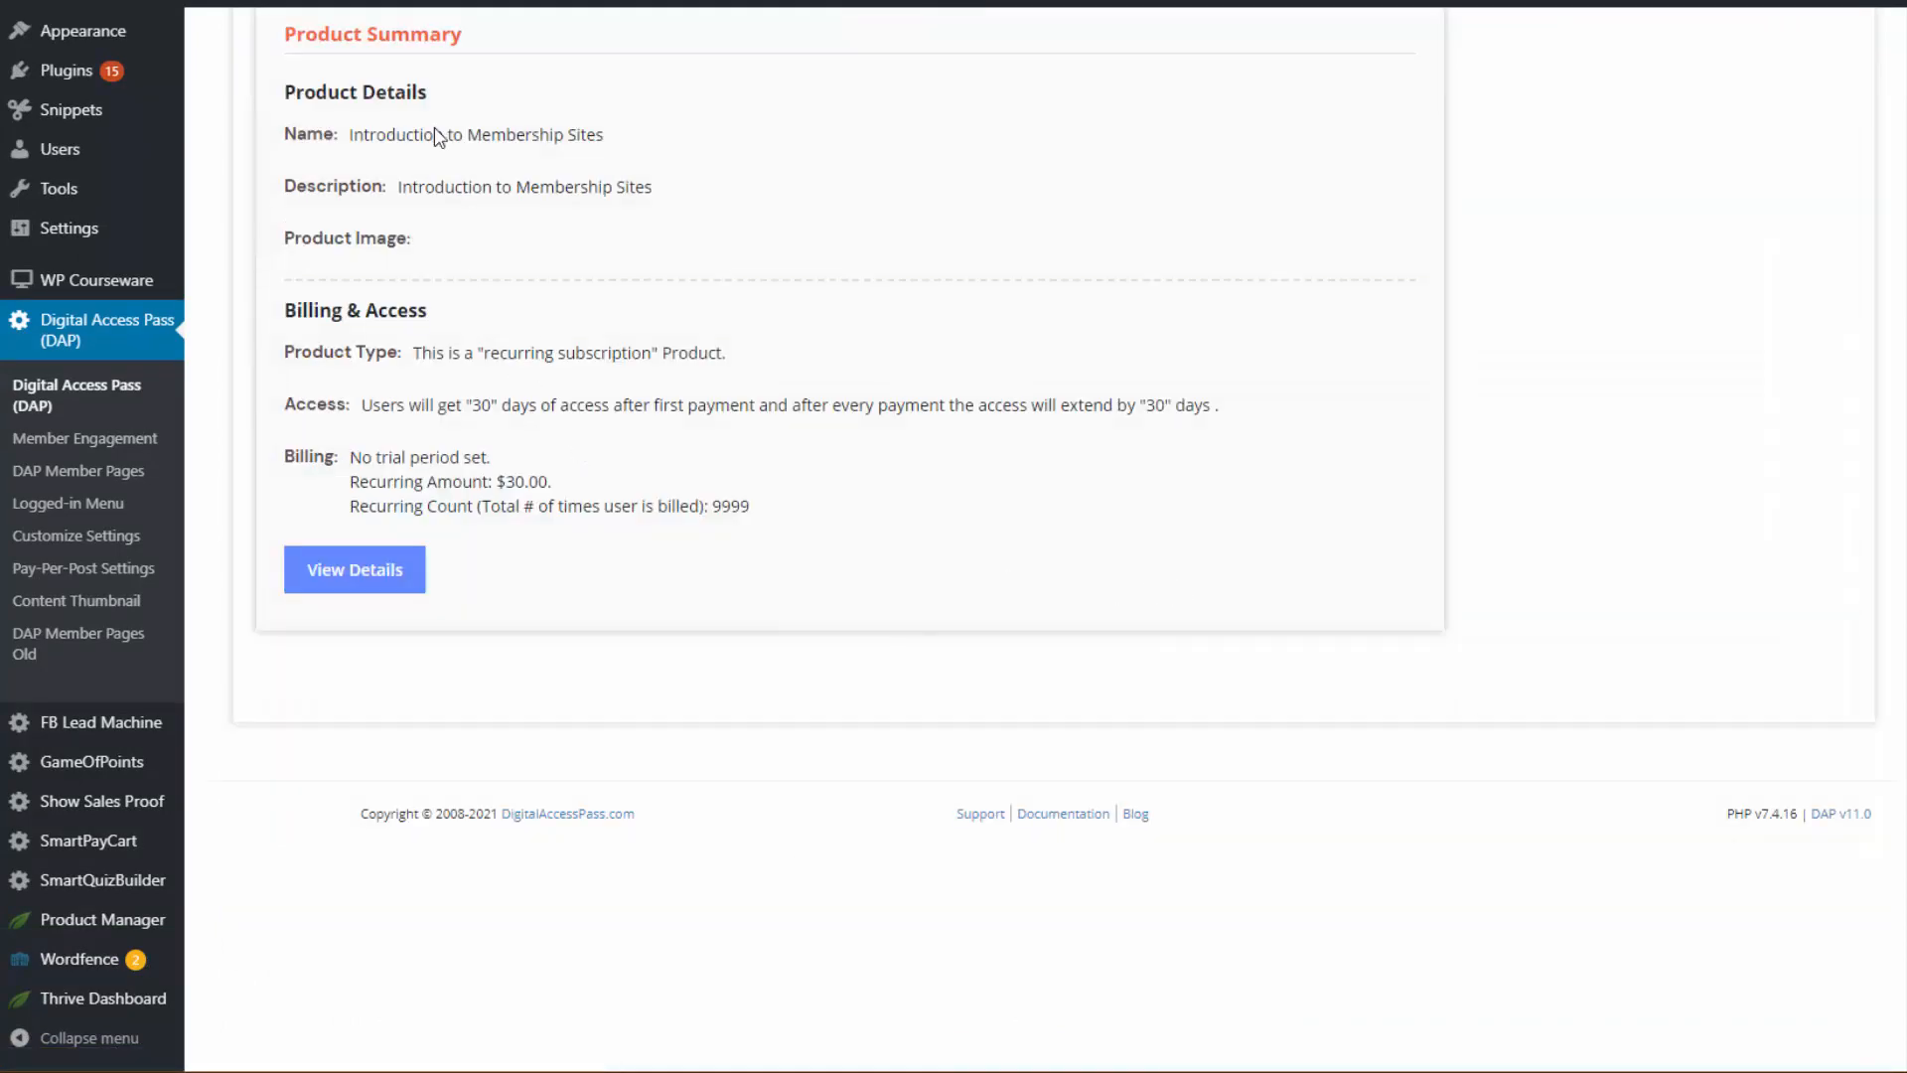
scroll(590, 449, up, 1)
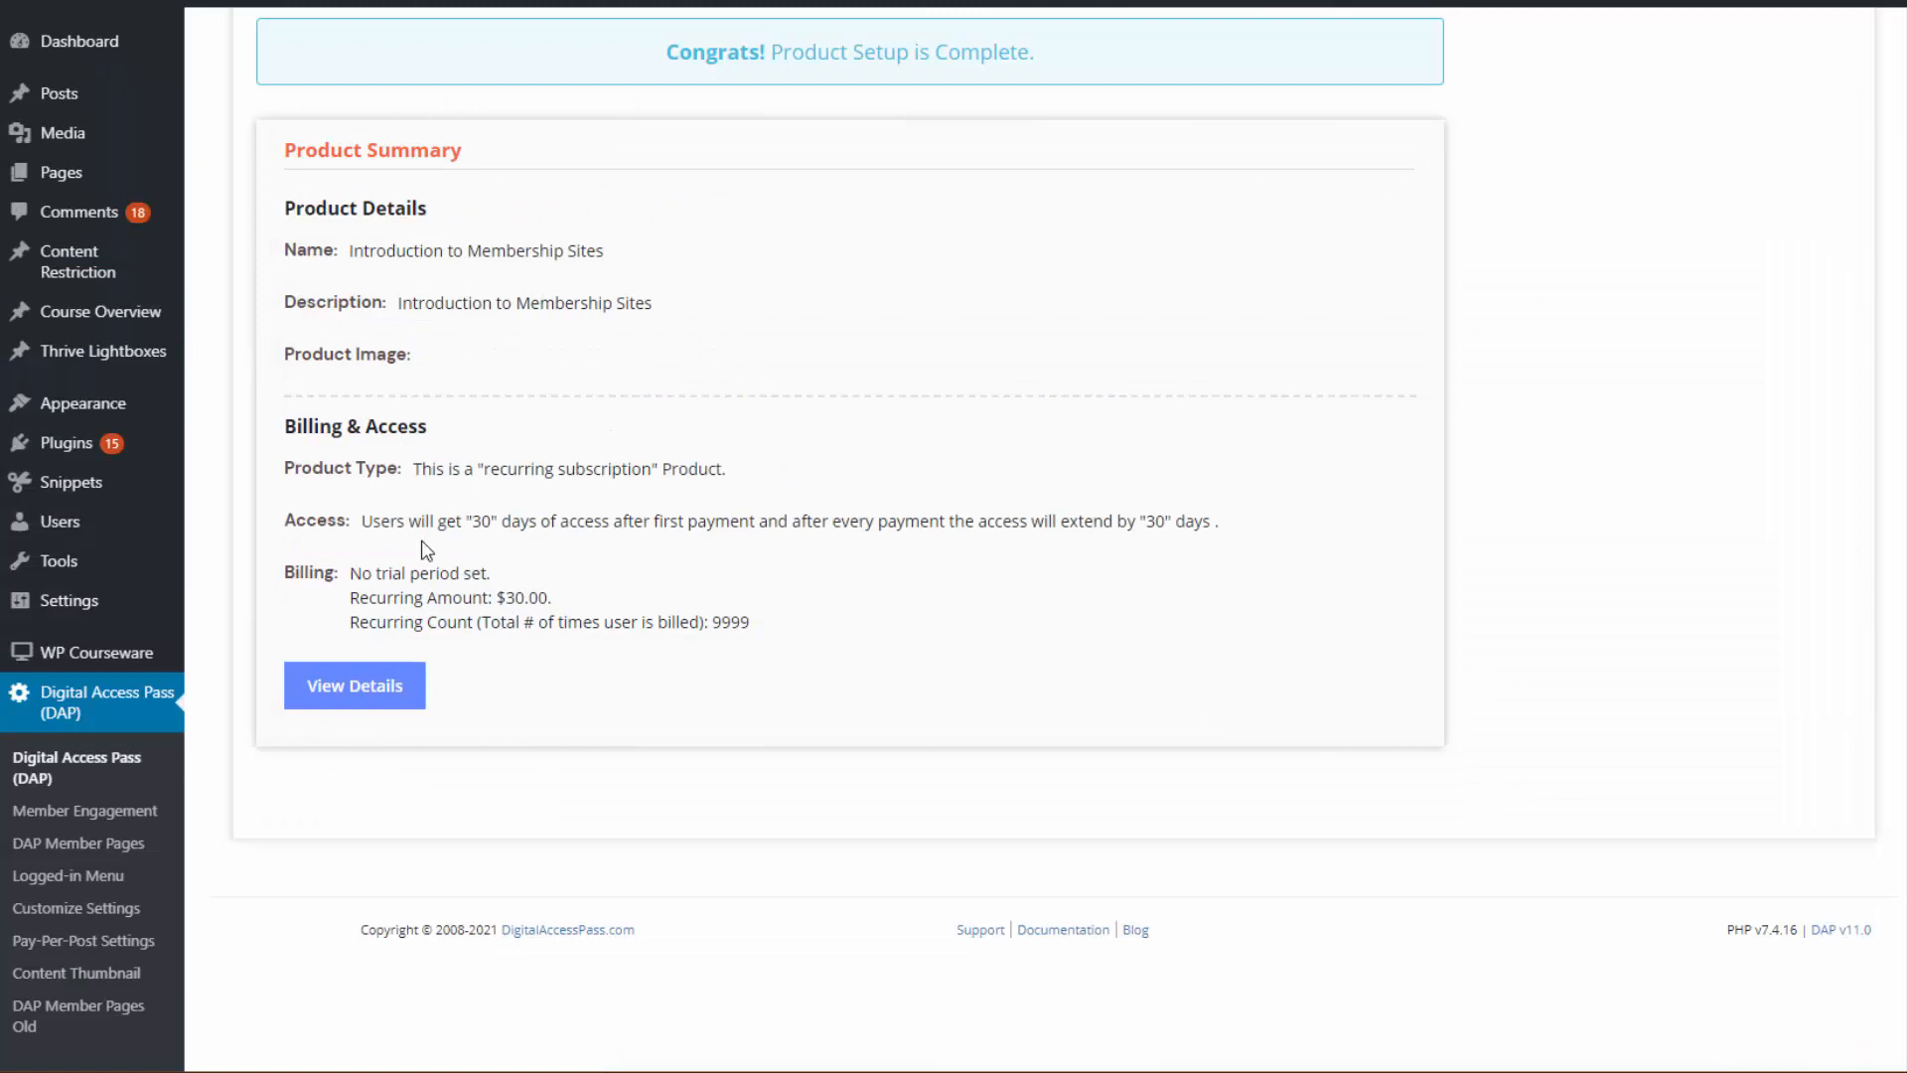
click(378, 699)
scroll(1051, 427, down, 3)
scroll(1051, 428, down, 1)
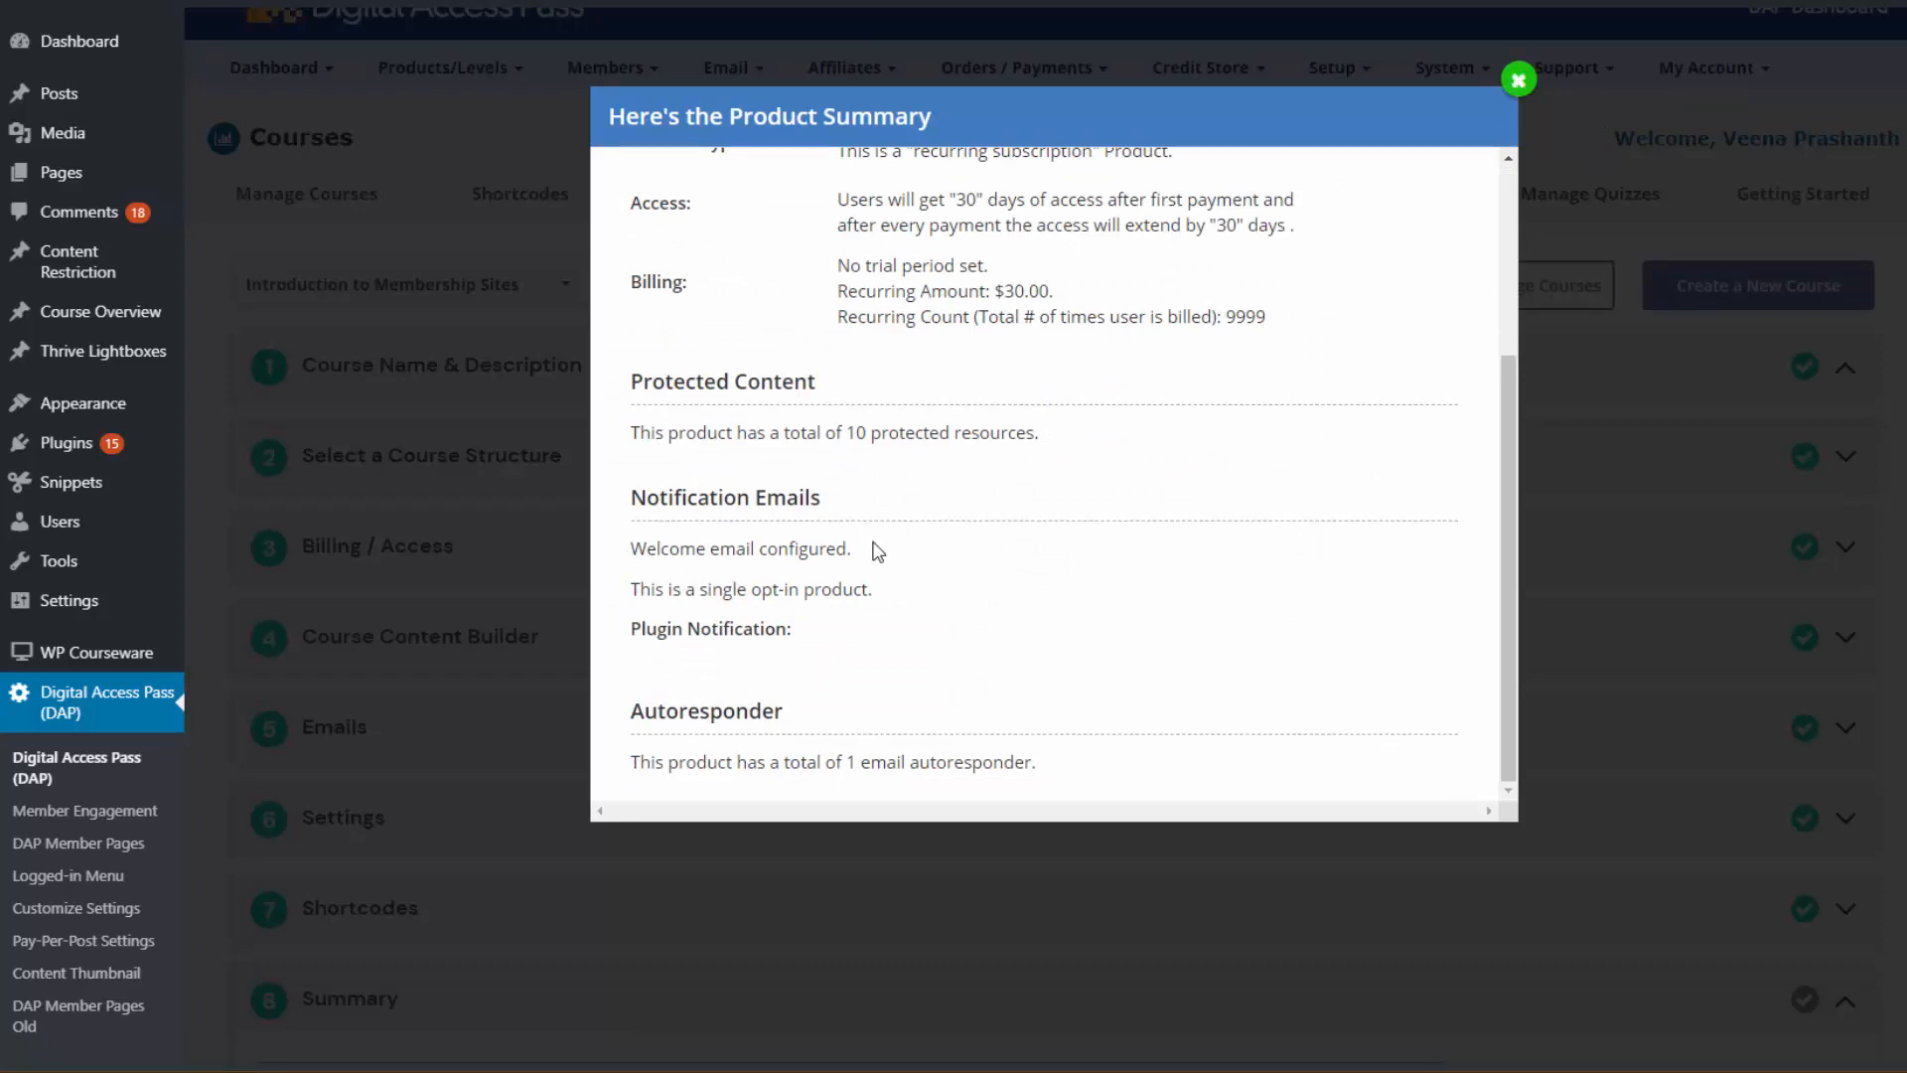
click(1518, 79)
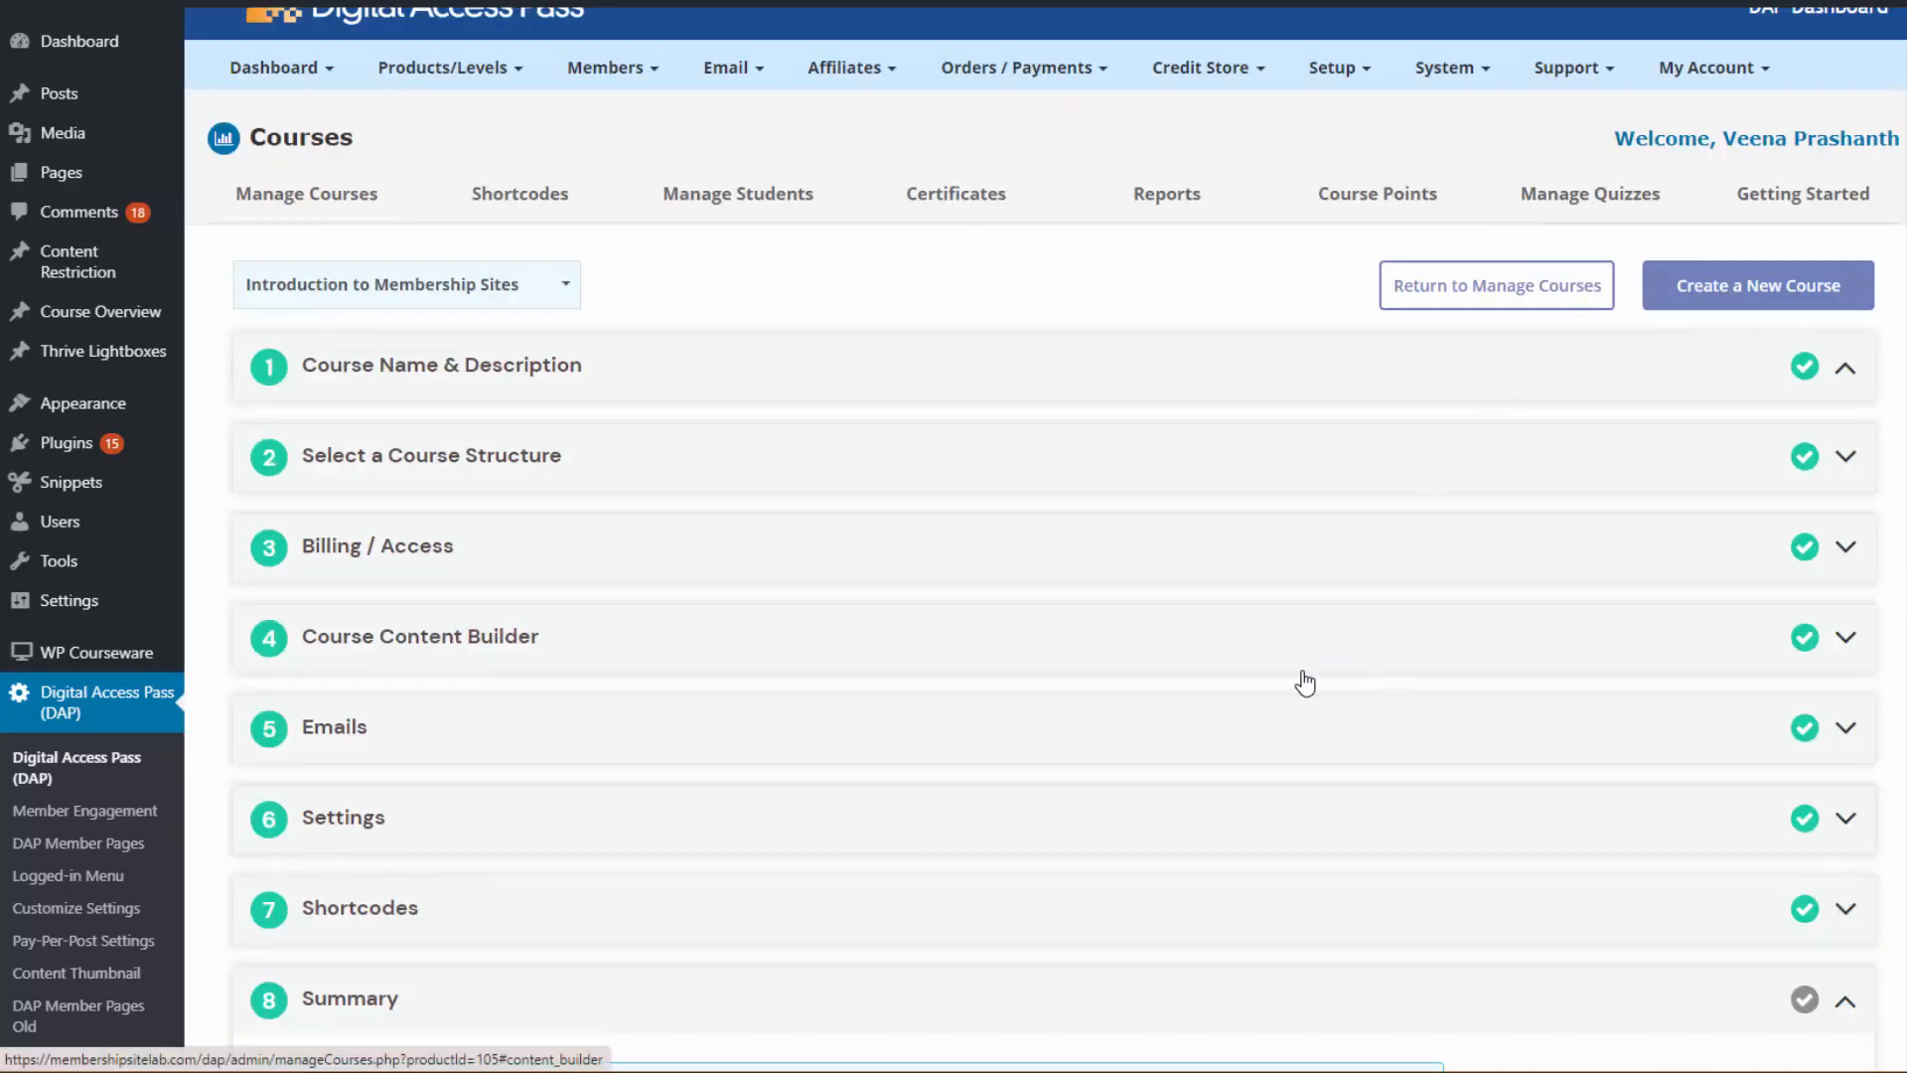
Return to the course list and check the shortcode options and prerequisite settings of Introduction to Membership Sites.
scroll(1309, 683, down, 1)
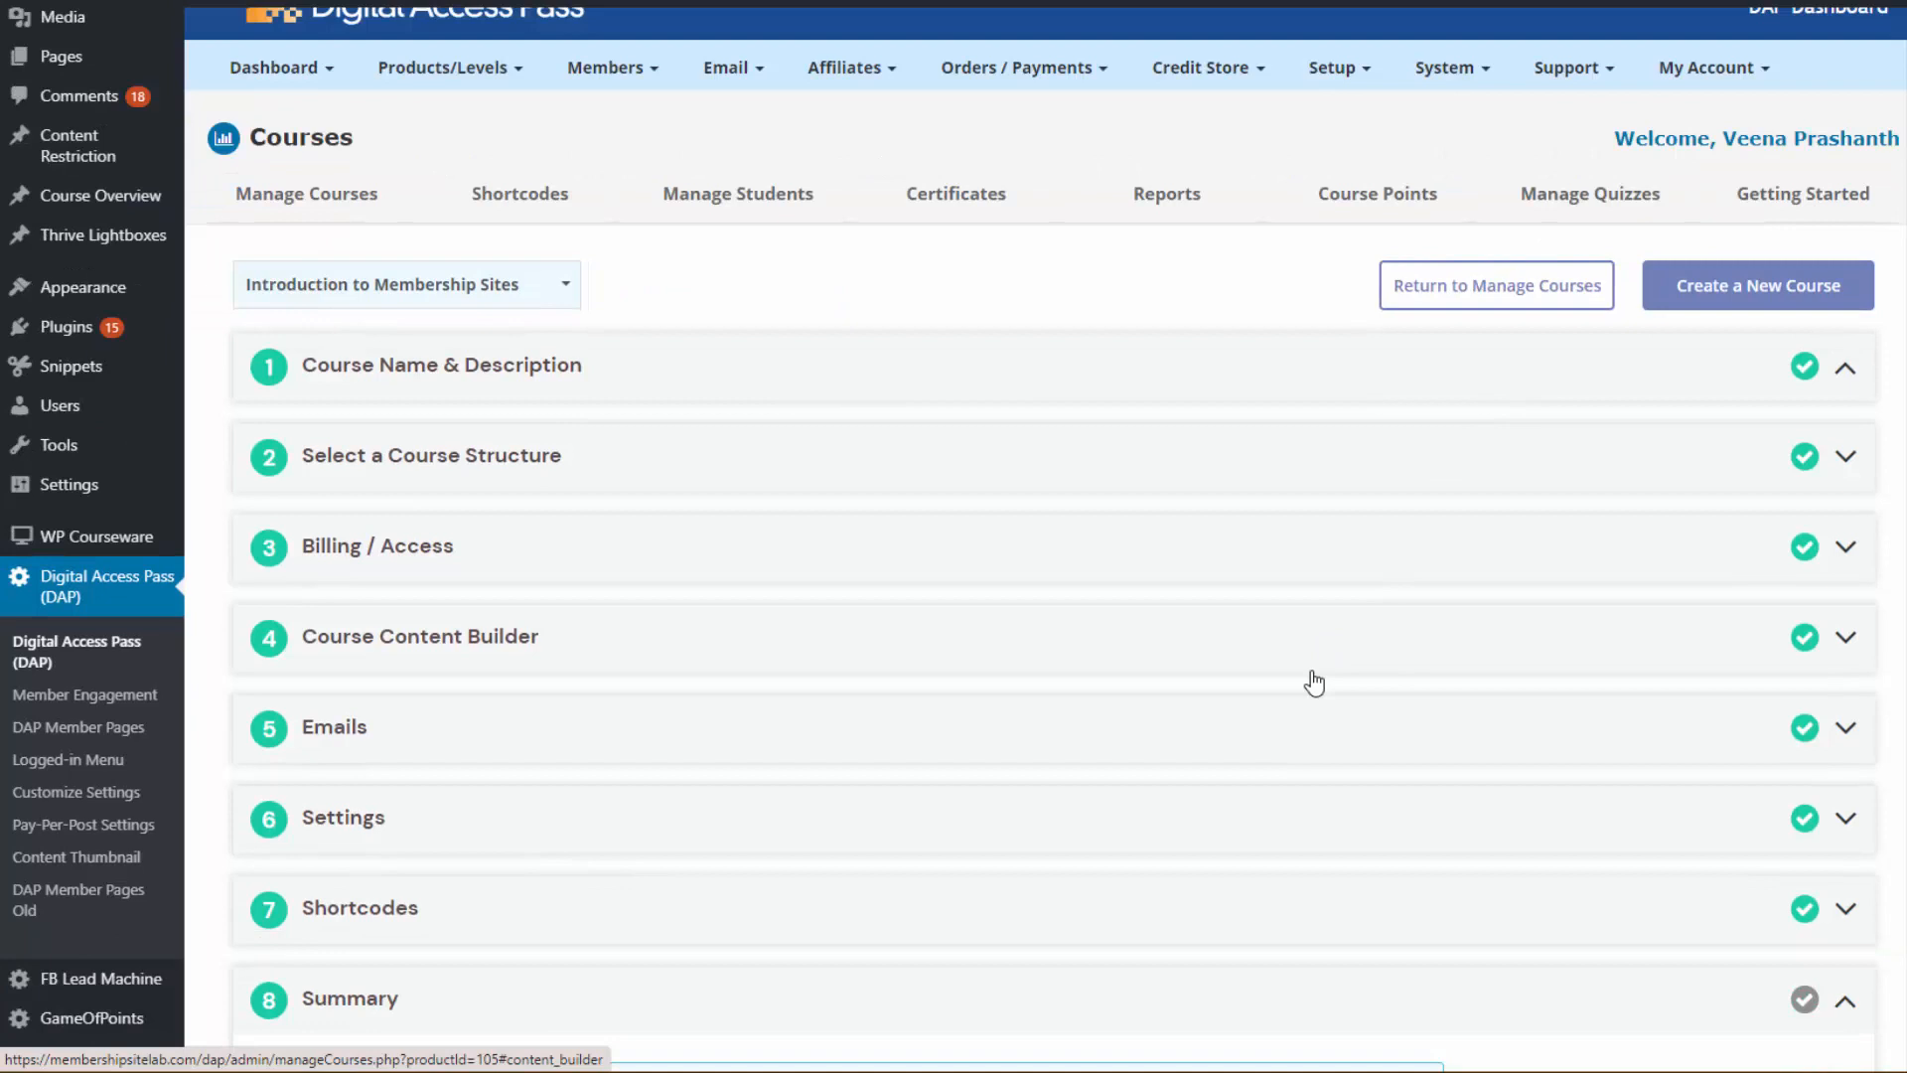
click(1502, 296)
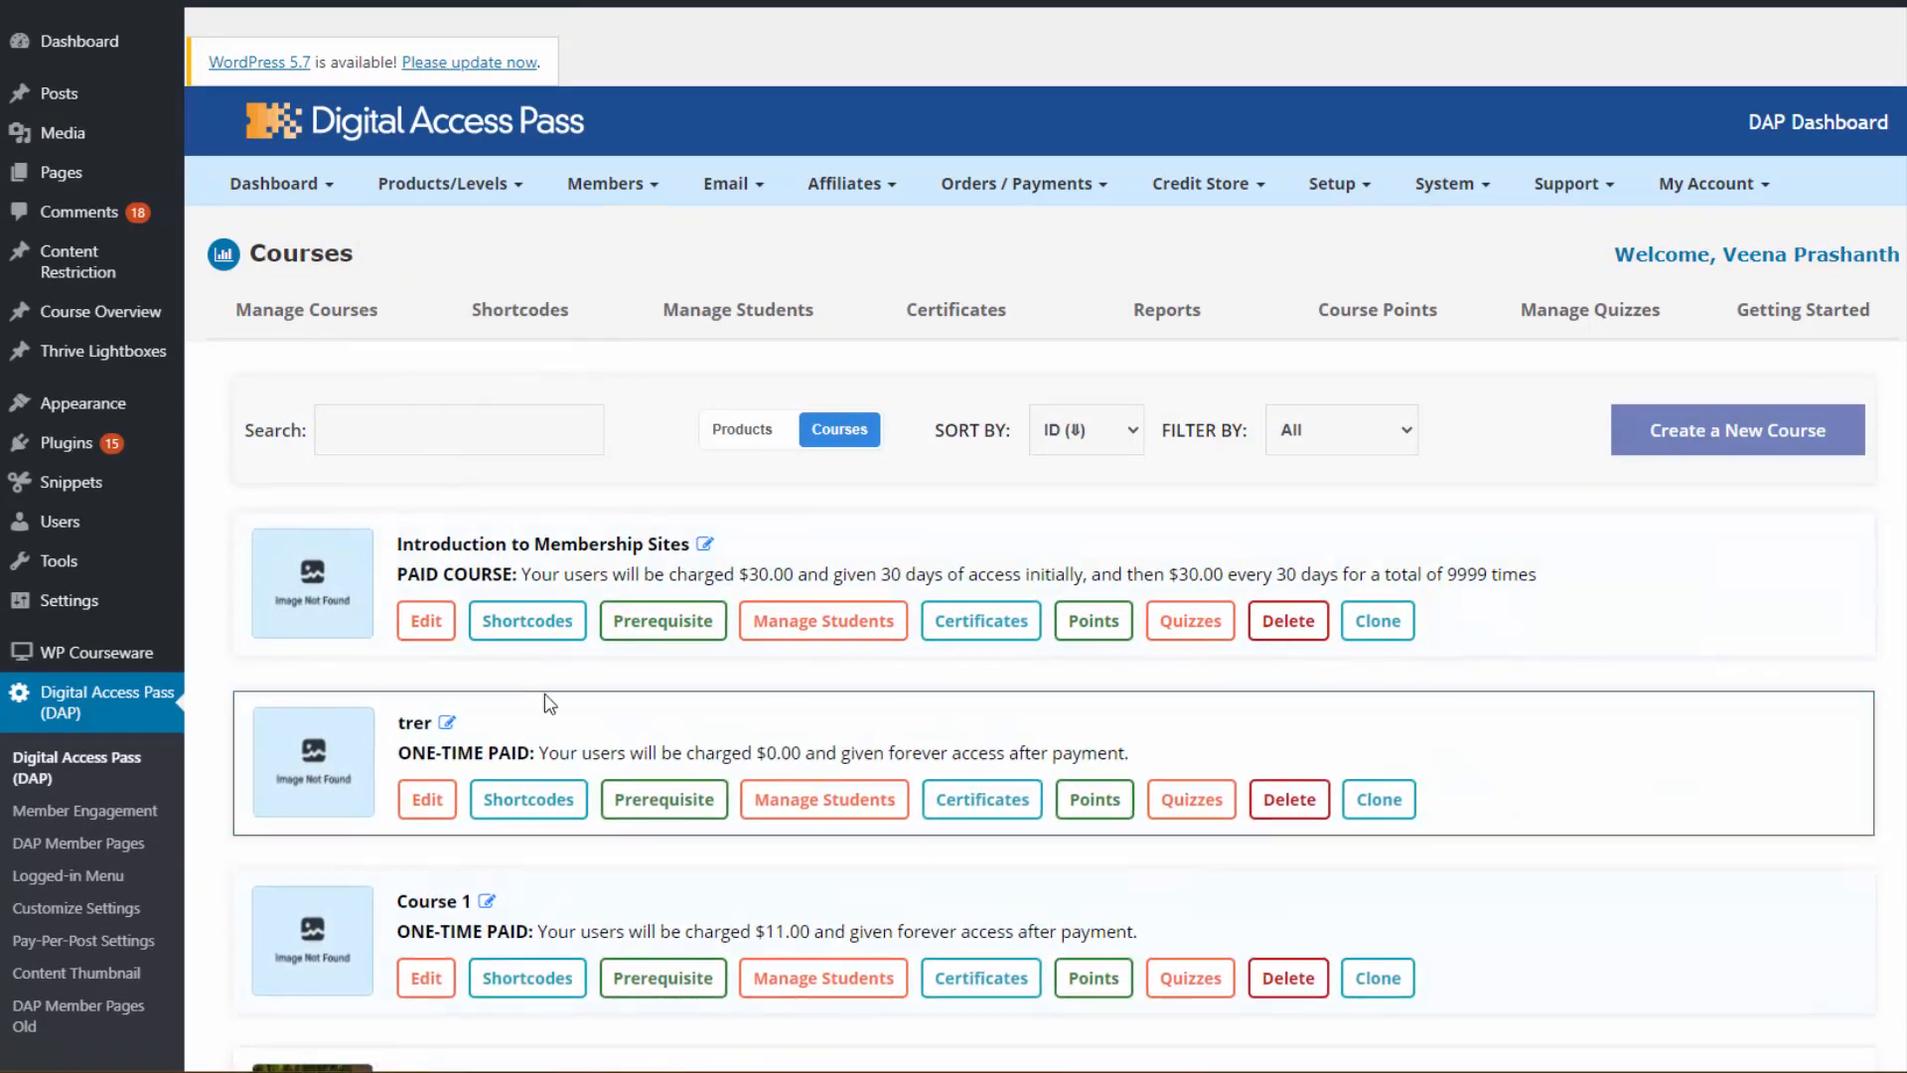
click(530, 624)
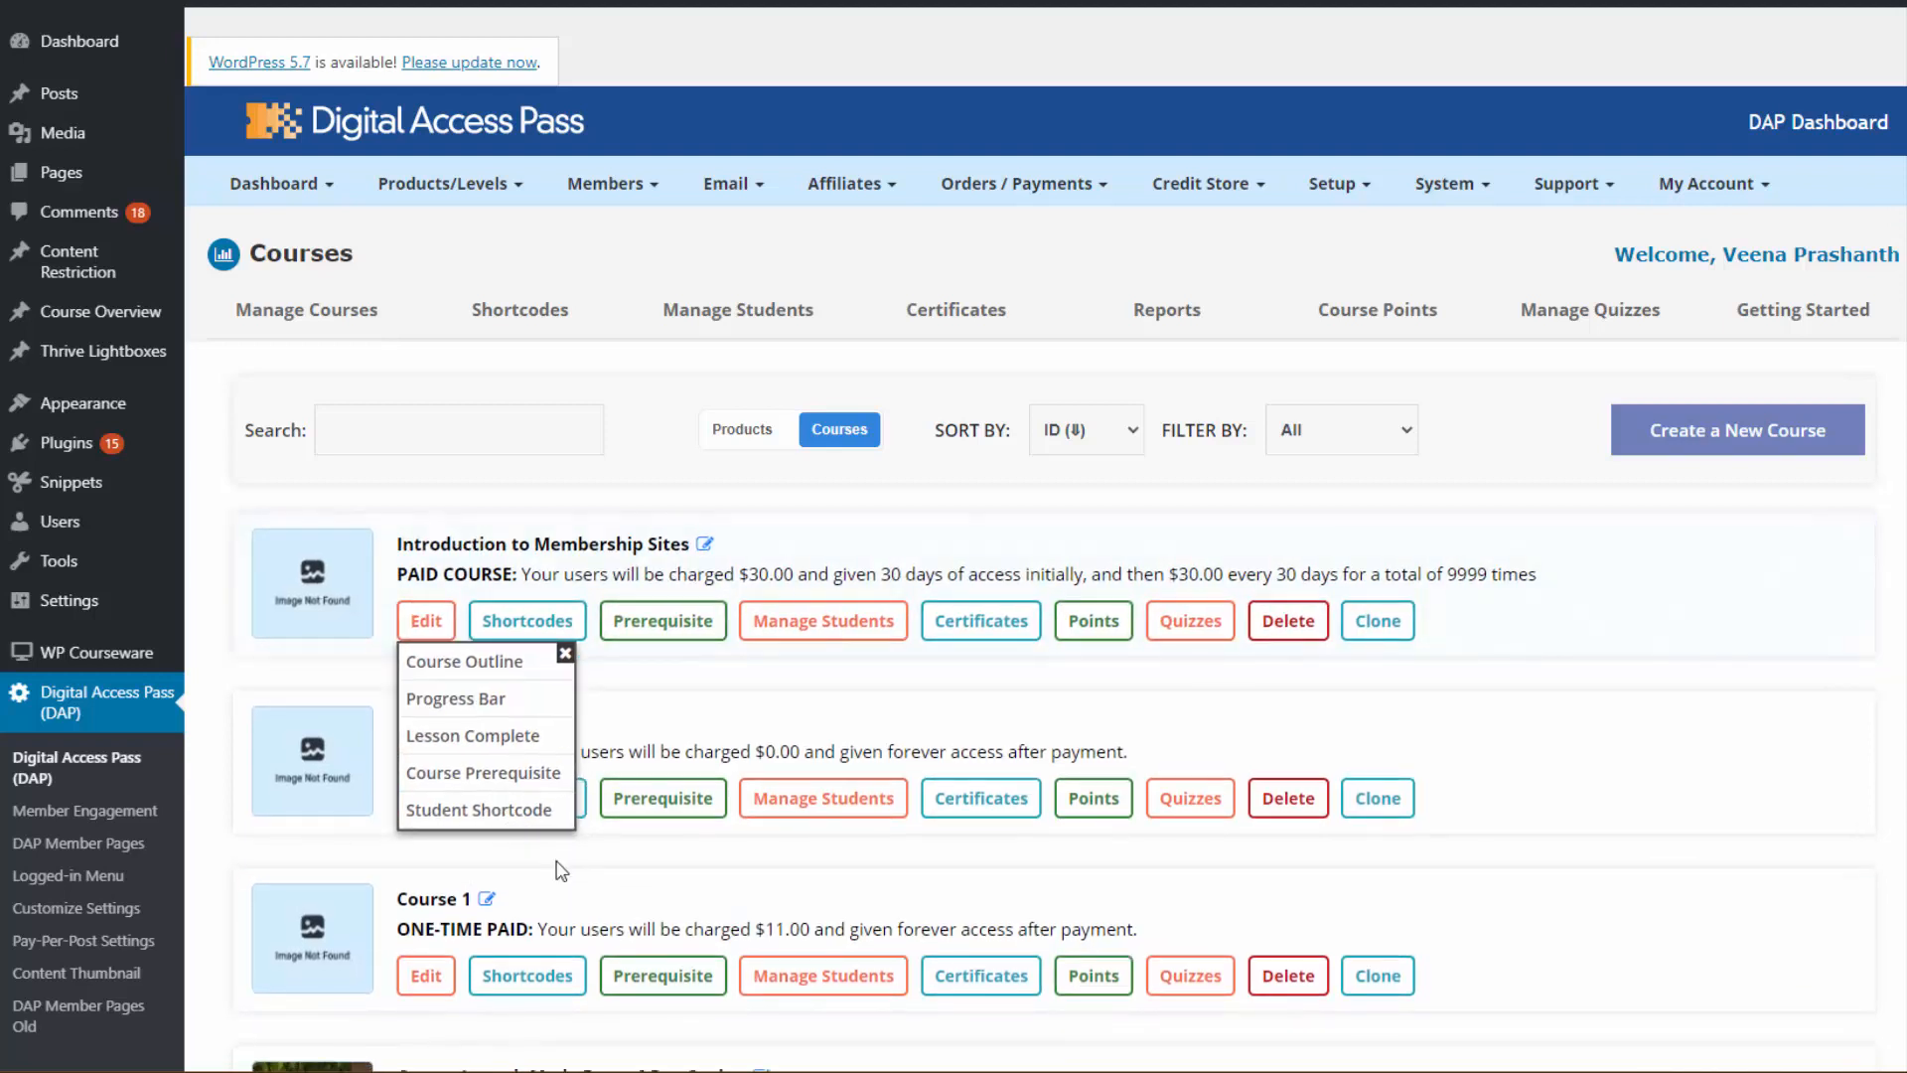
click(481, 809)
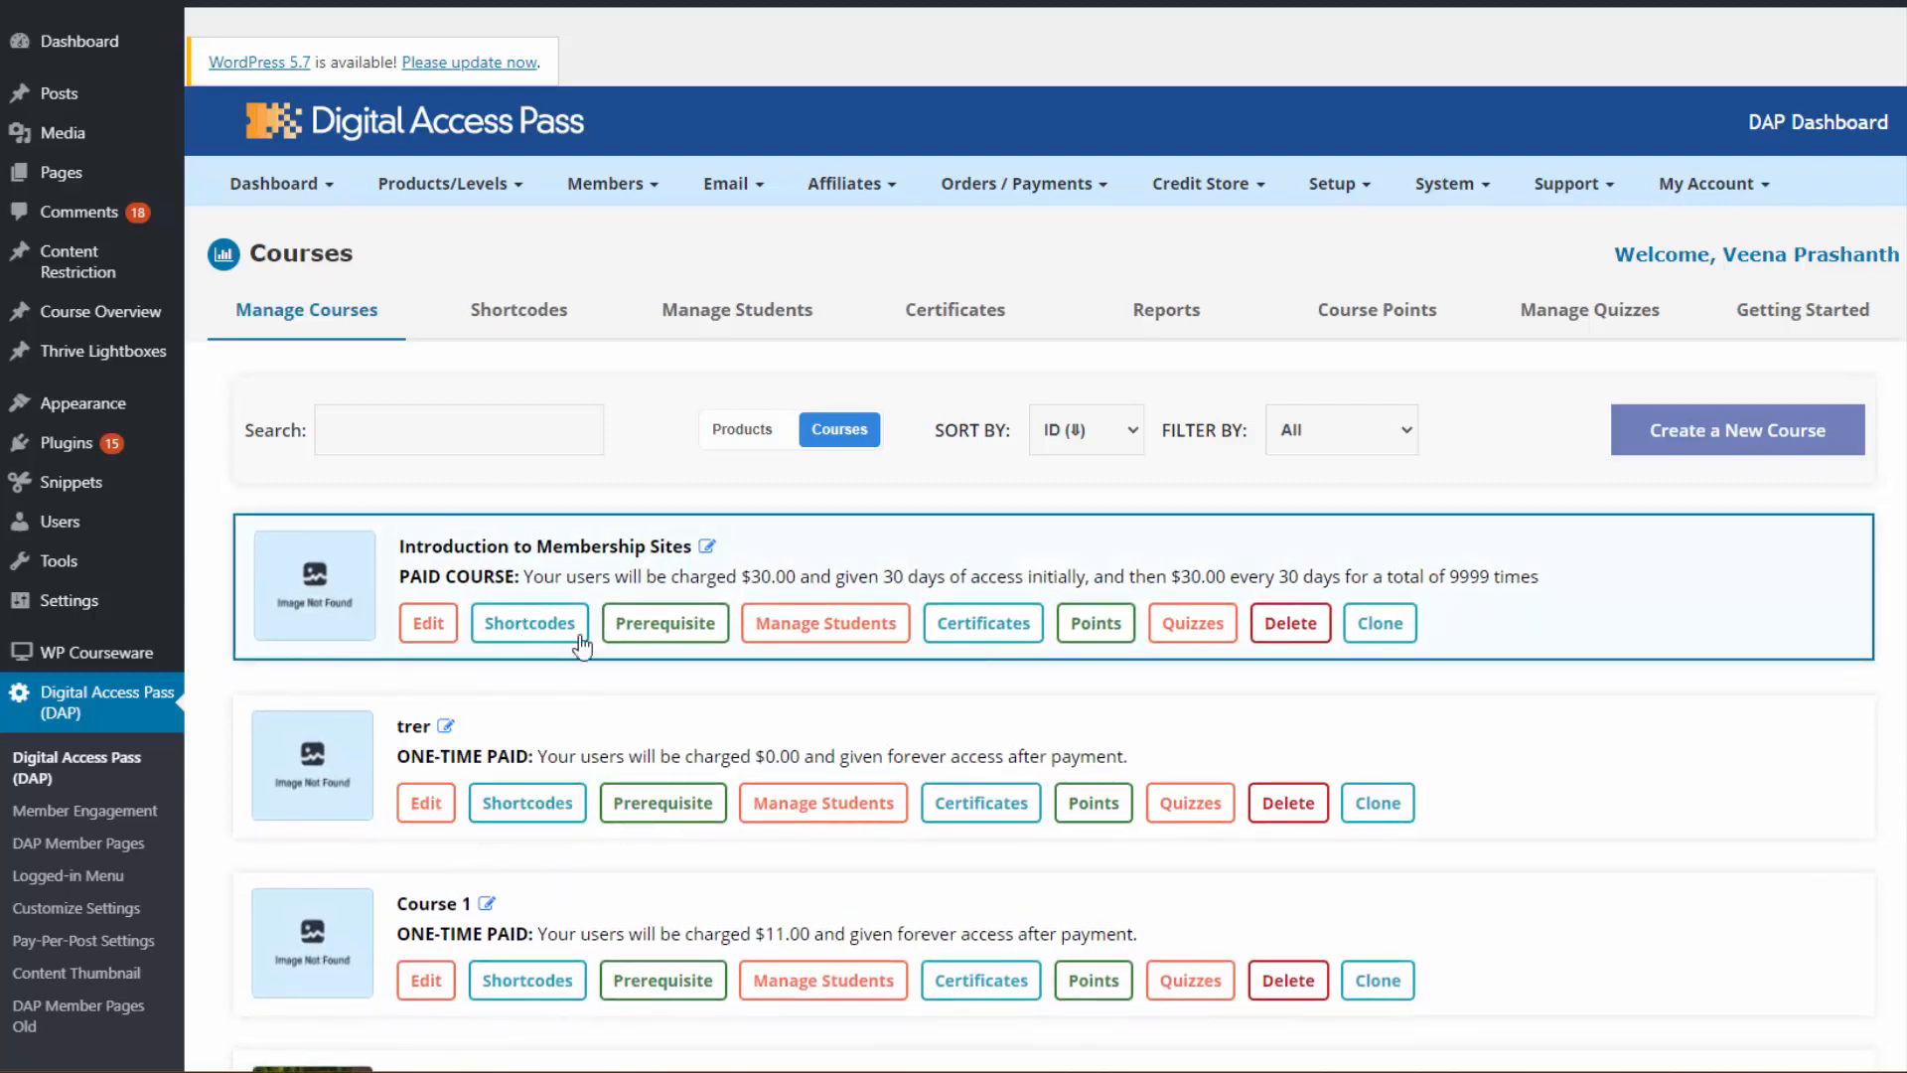
click(668, 623)
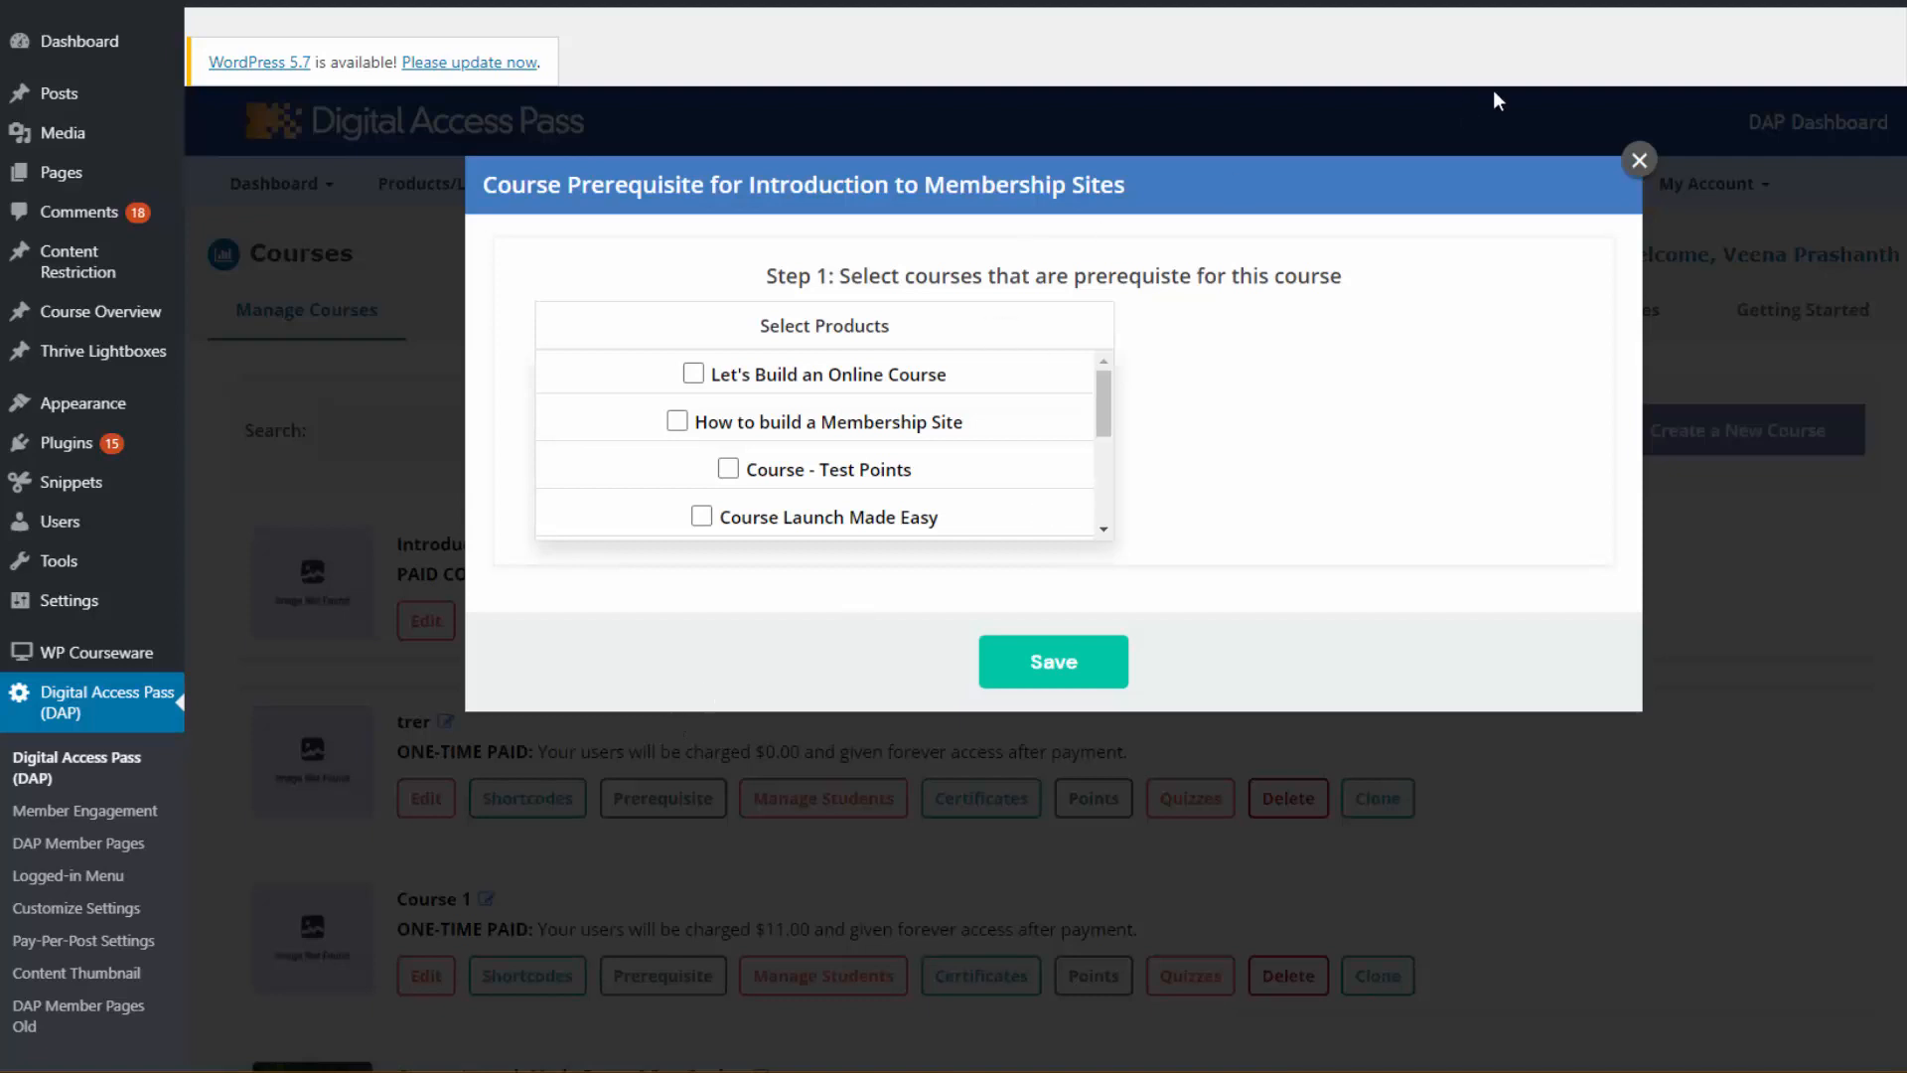
click(1639, 160)
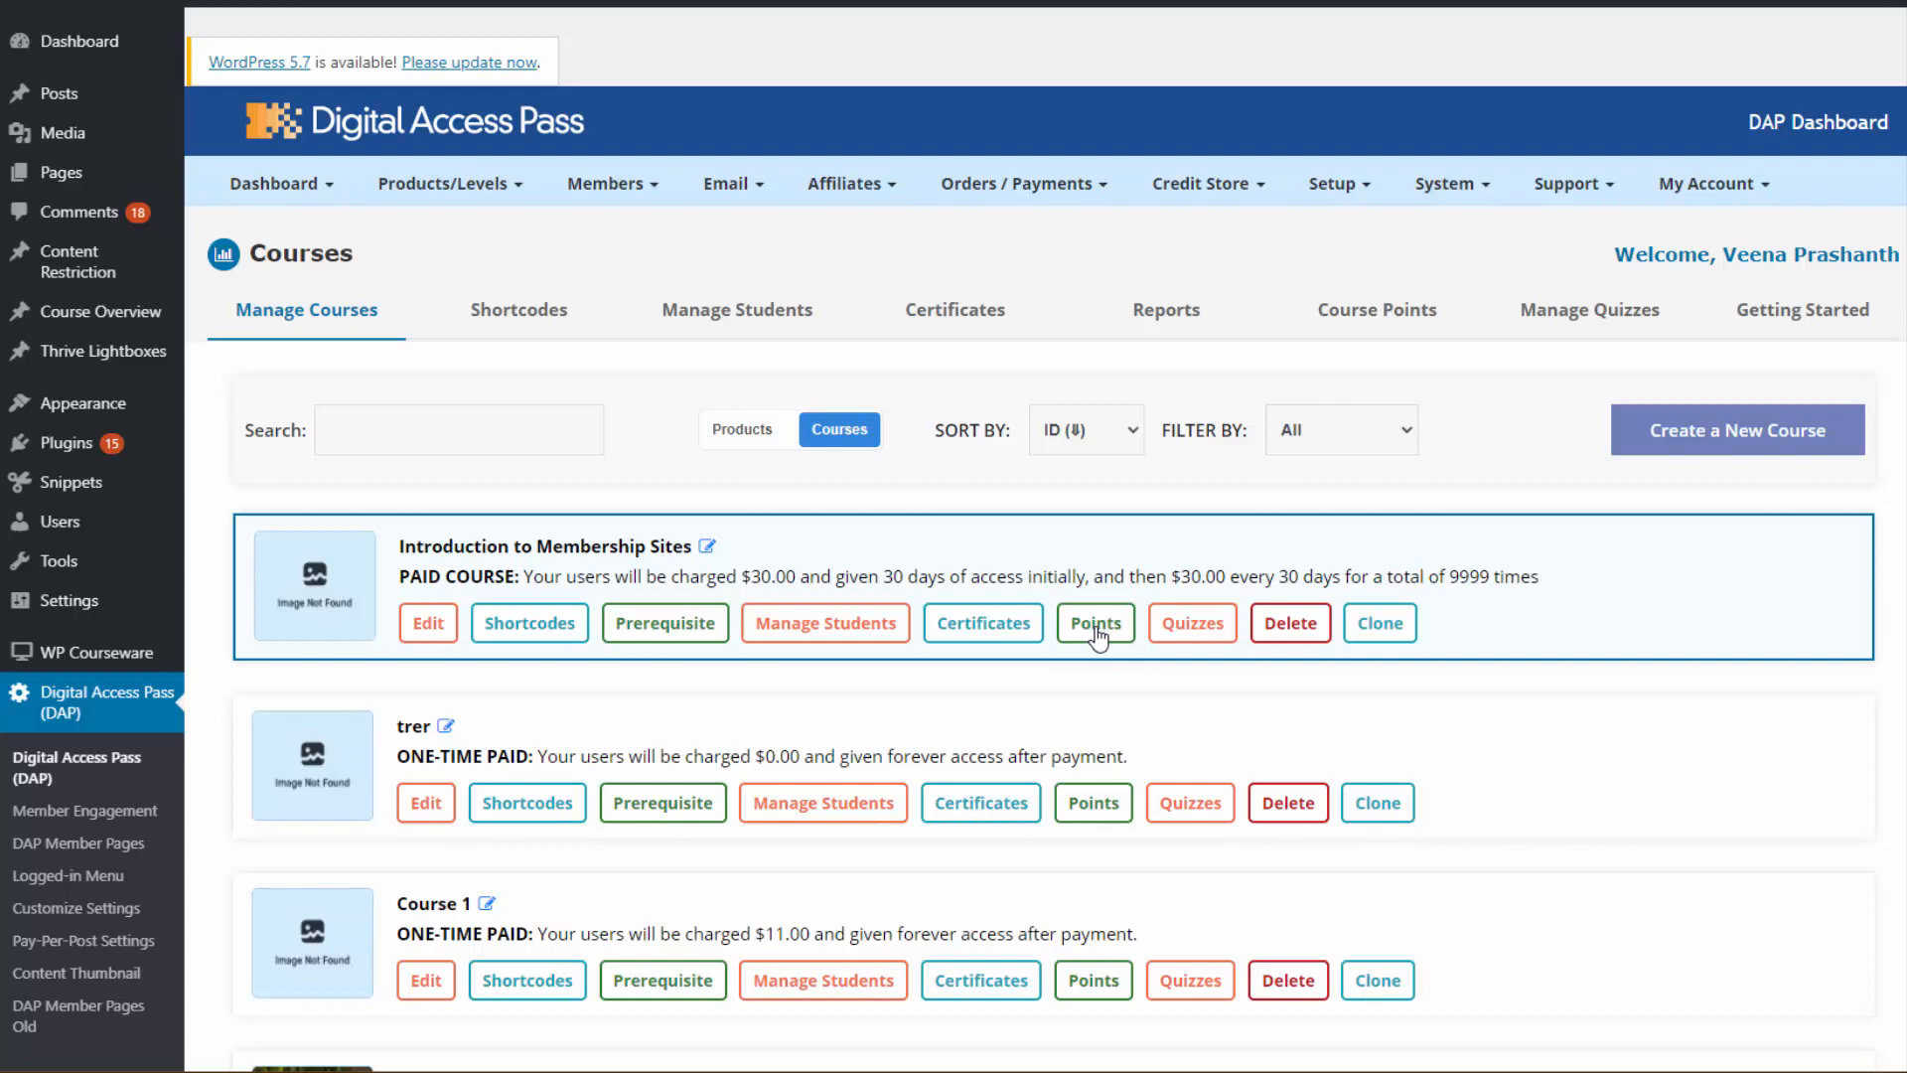
Examine the GameOfPoints and SmartQuizBuilder plugin entries alongside the Points, Quizzes and Clone options of Introduction to Membership Sites.
scroll(100, 626, down, 4)
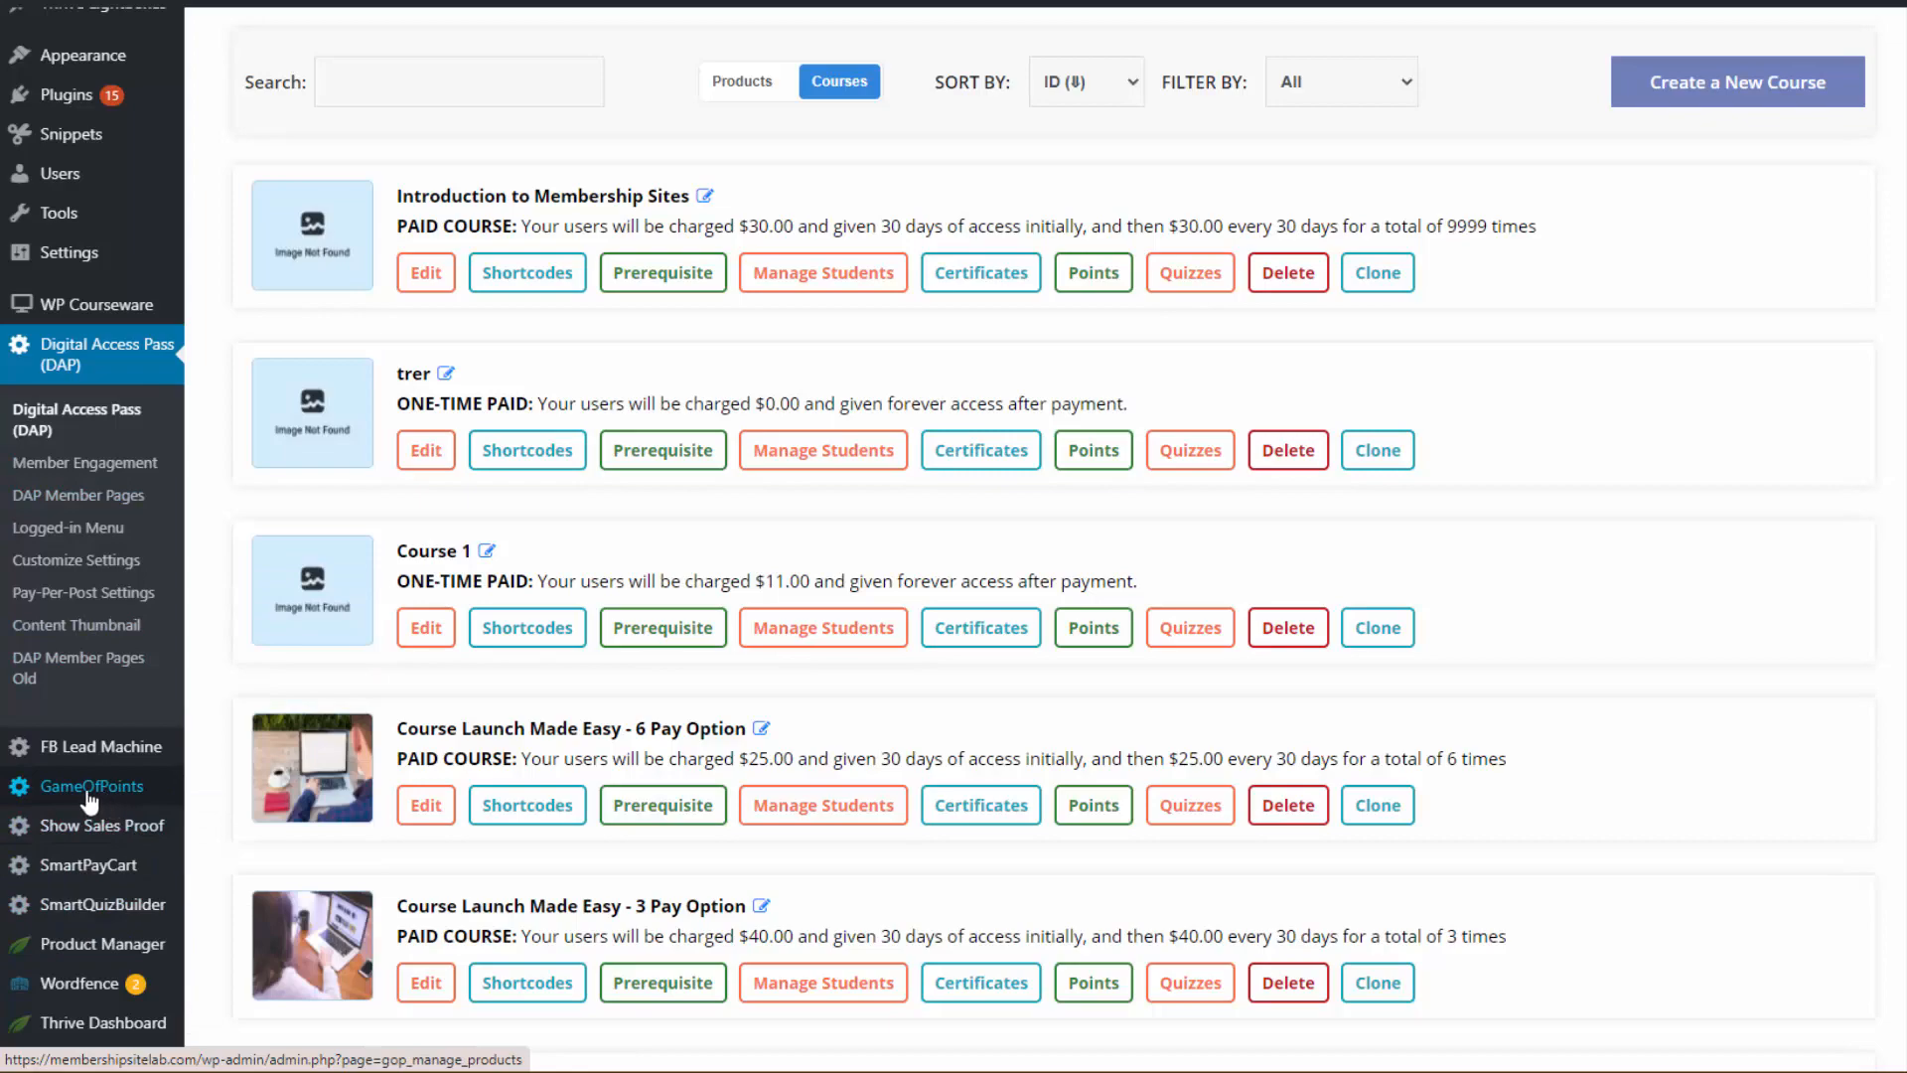
scroll(1237, 510, up, 3)
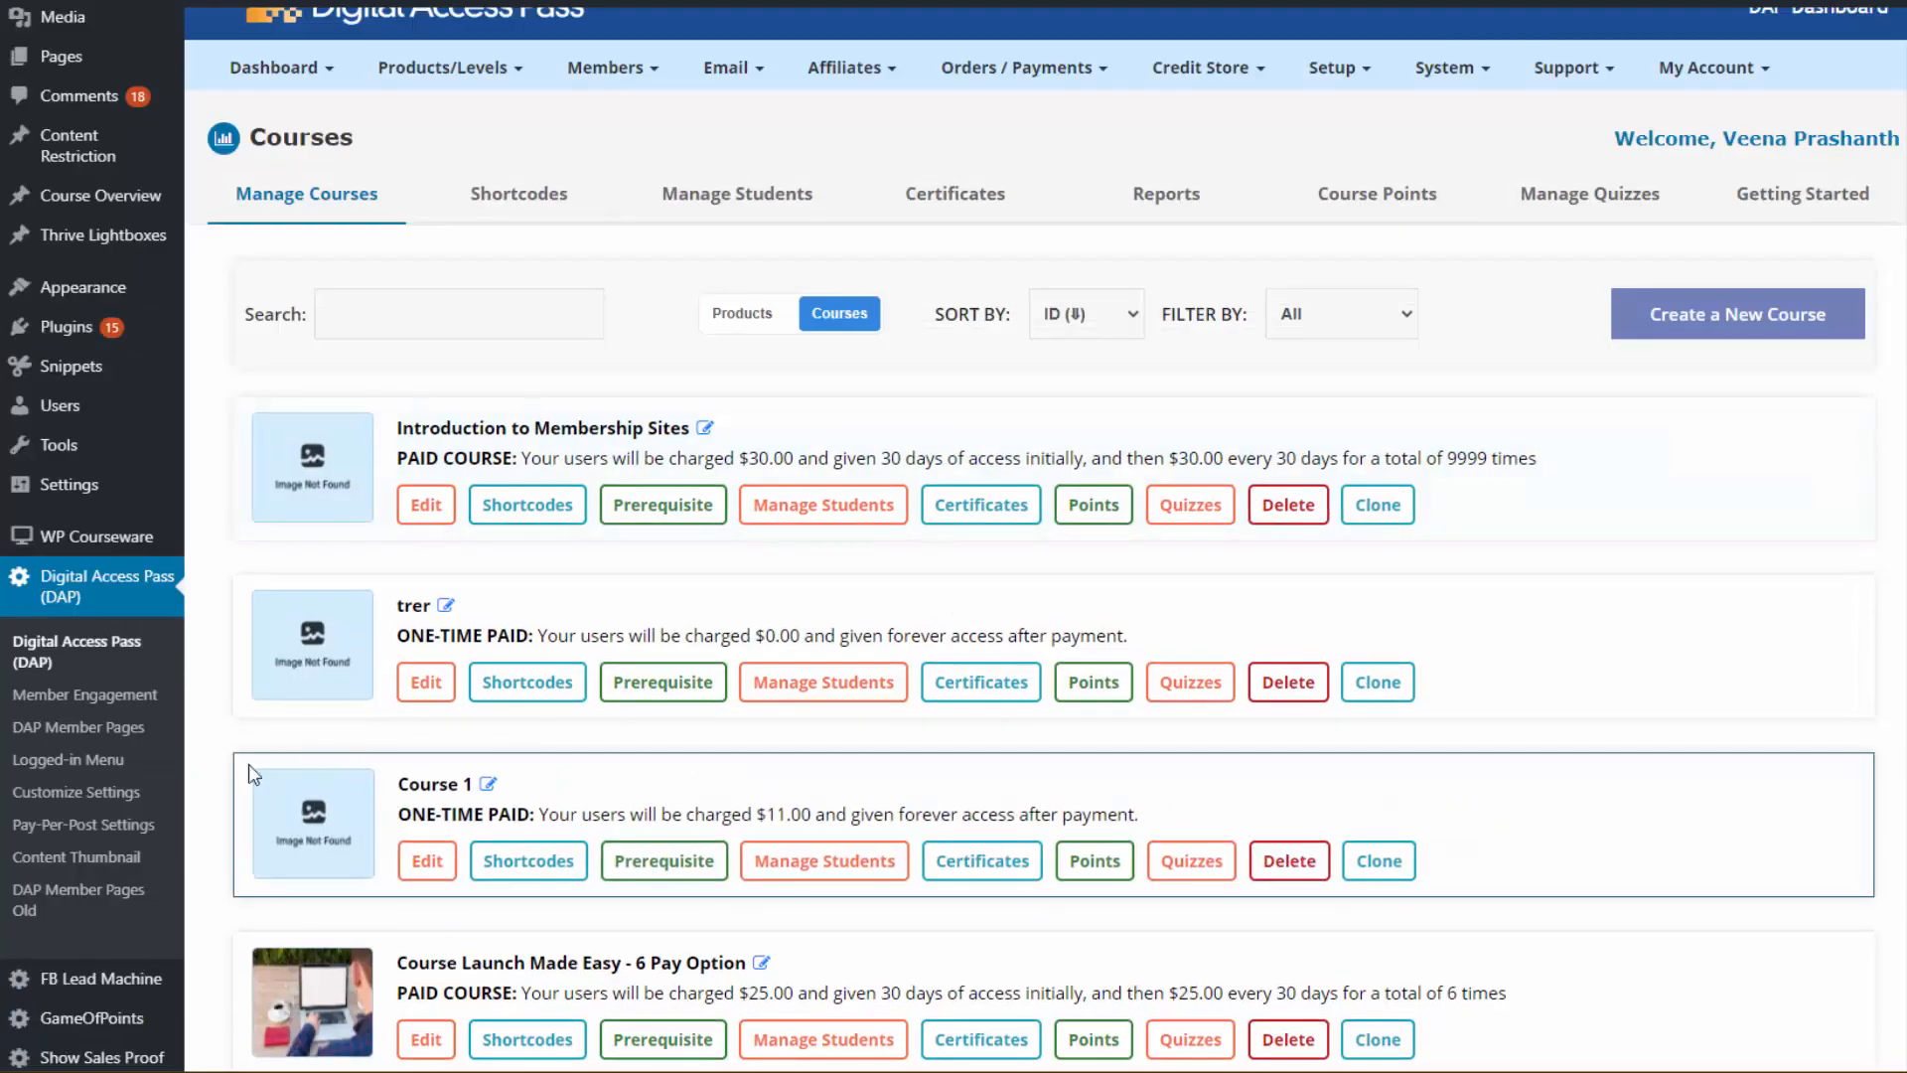
scroll(248, 775, down, 3)
mouse_move(105, 912)
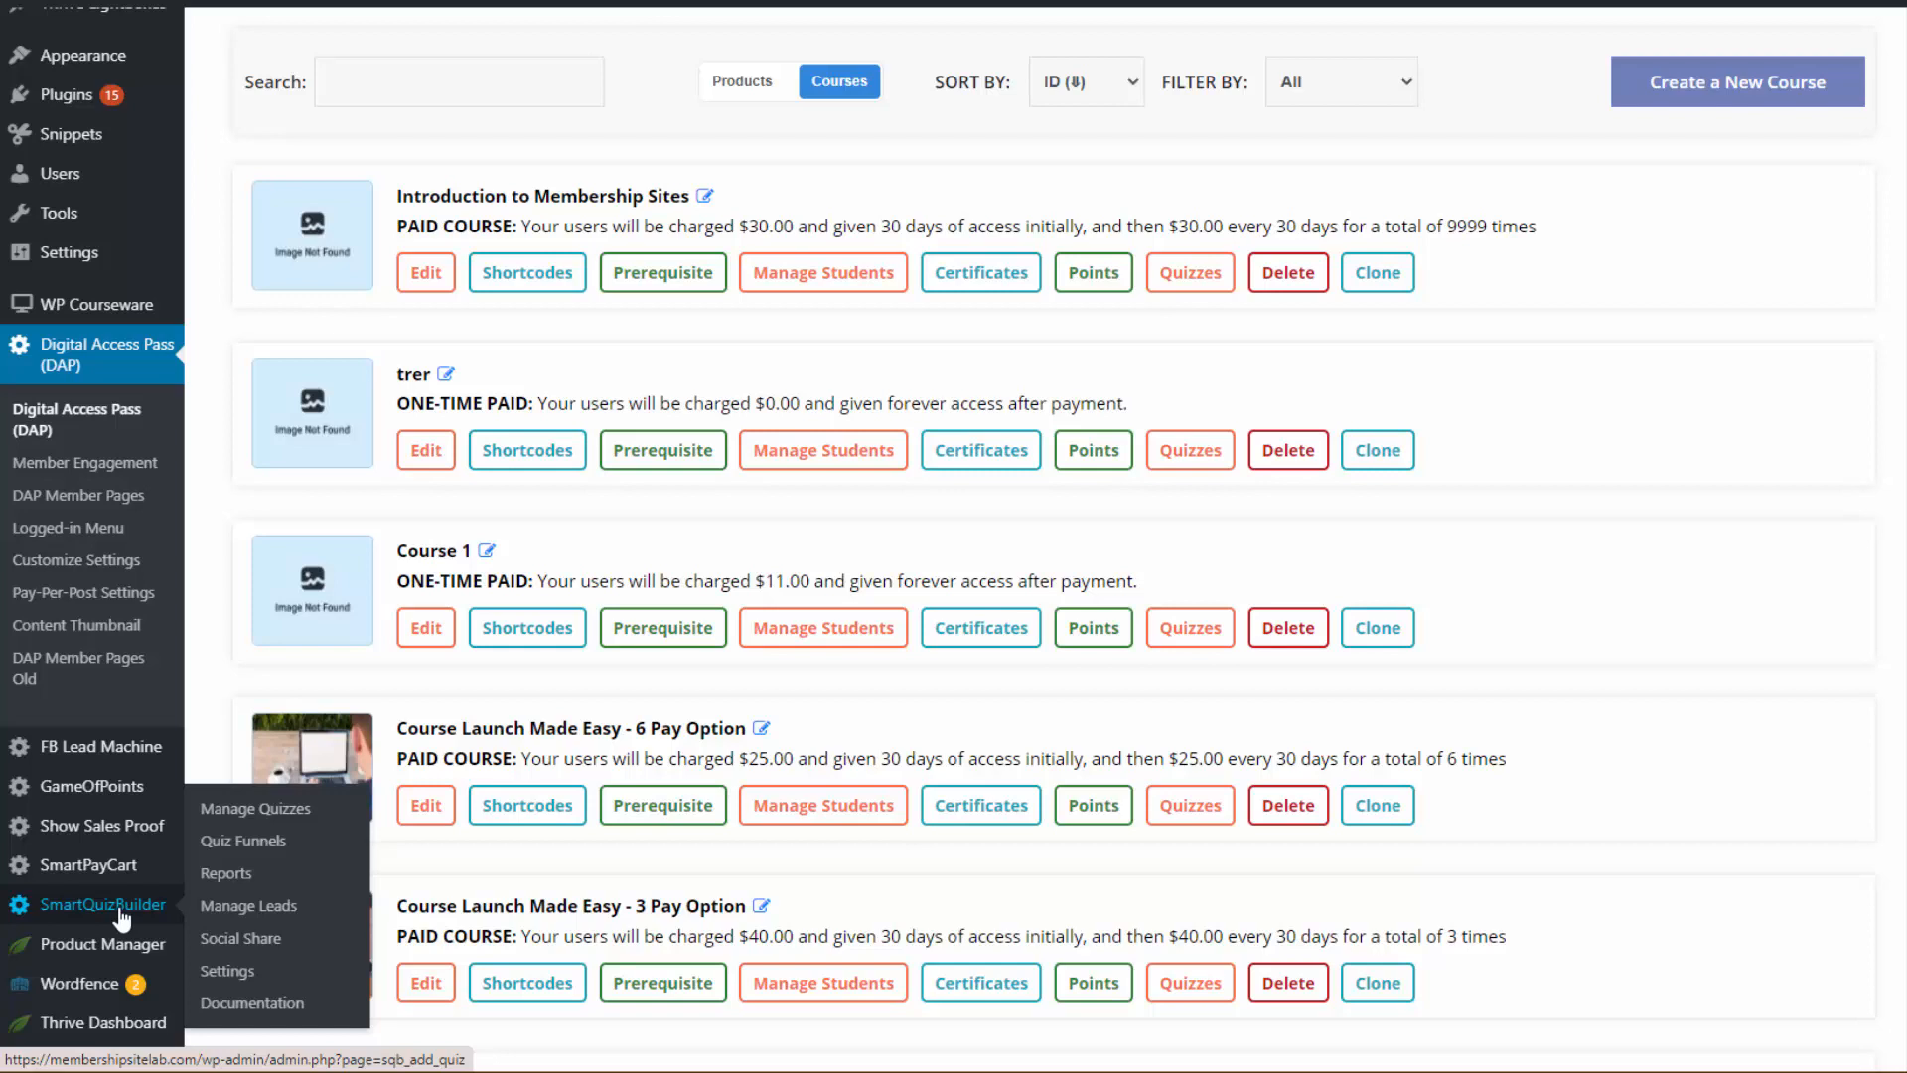
scroll(1354, 822, up, 3)
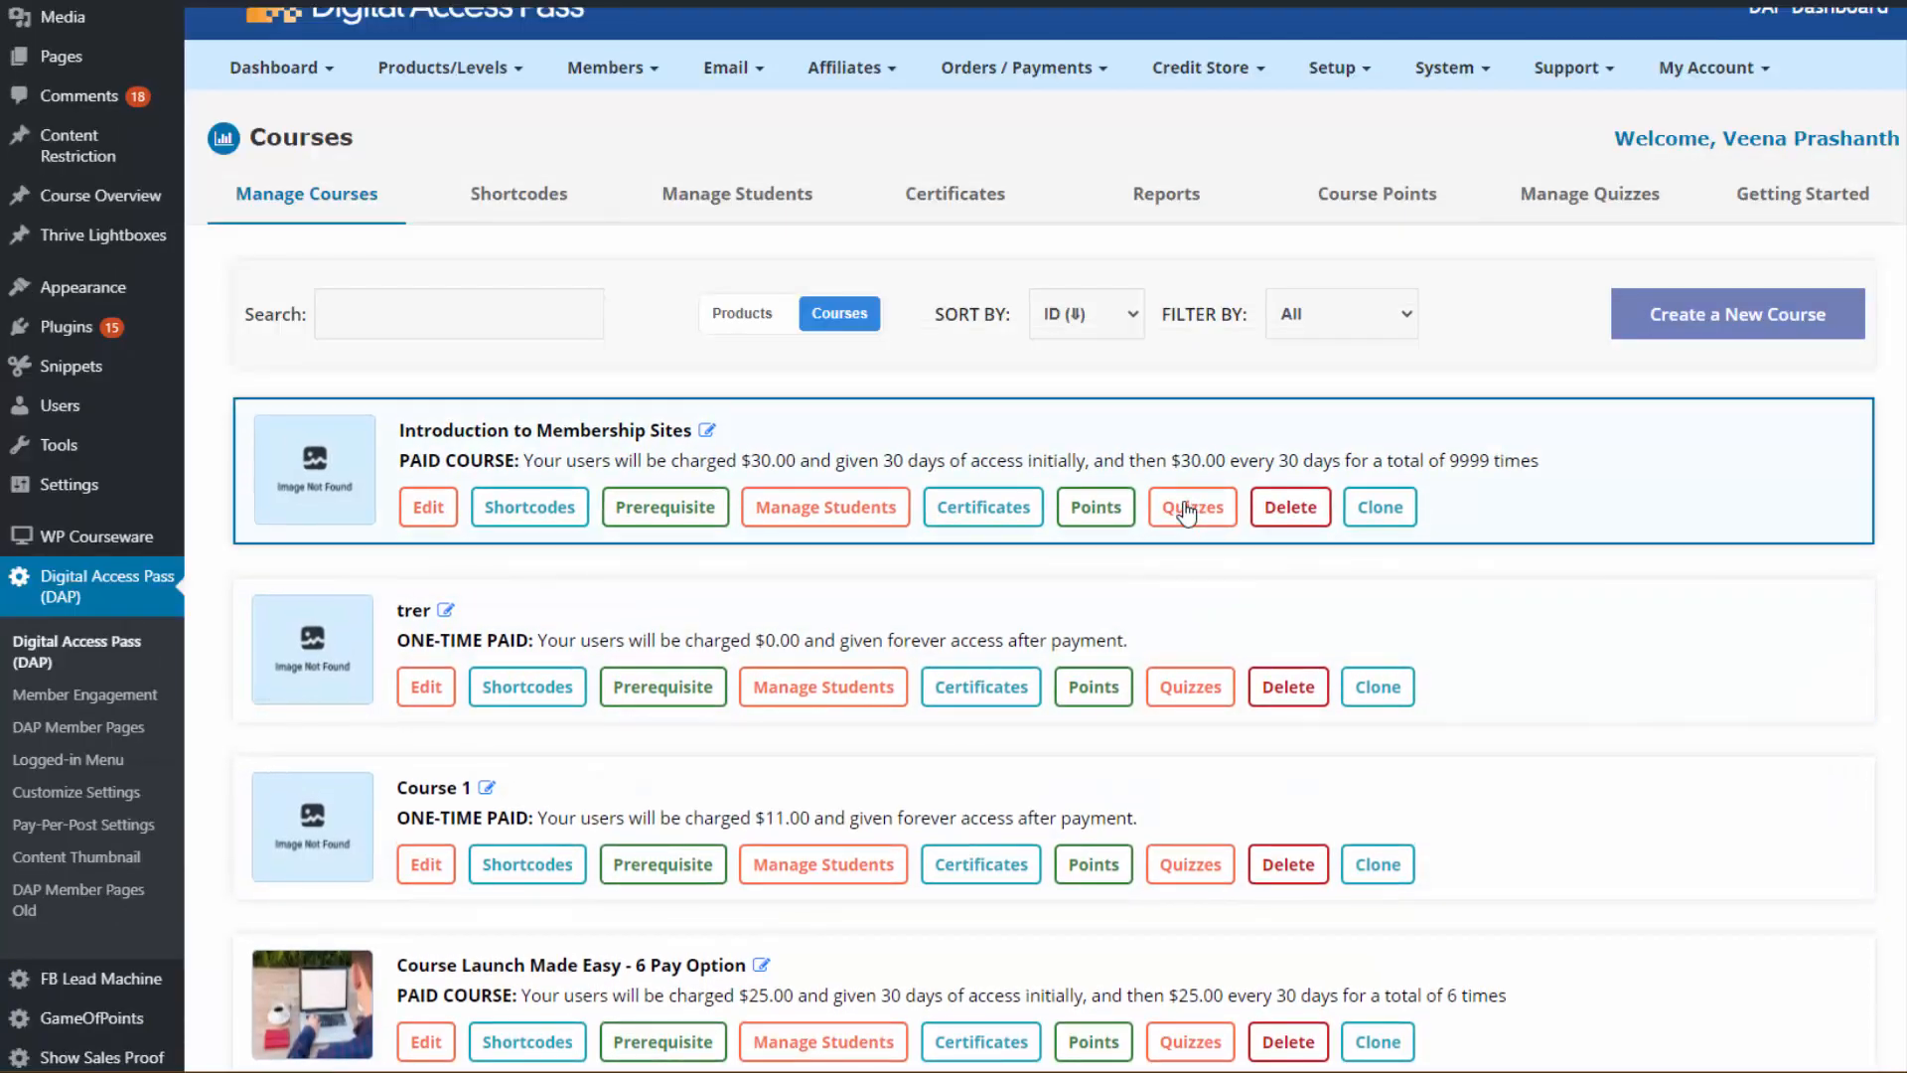
scroll(1108, 692, down, 3)
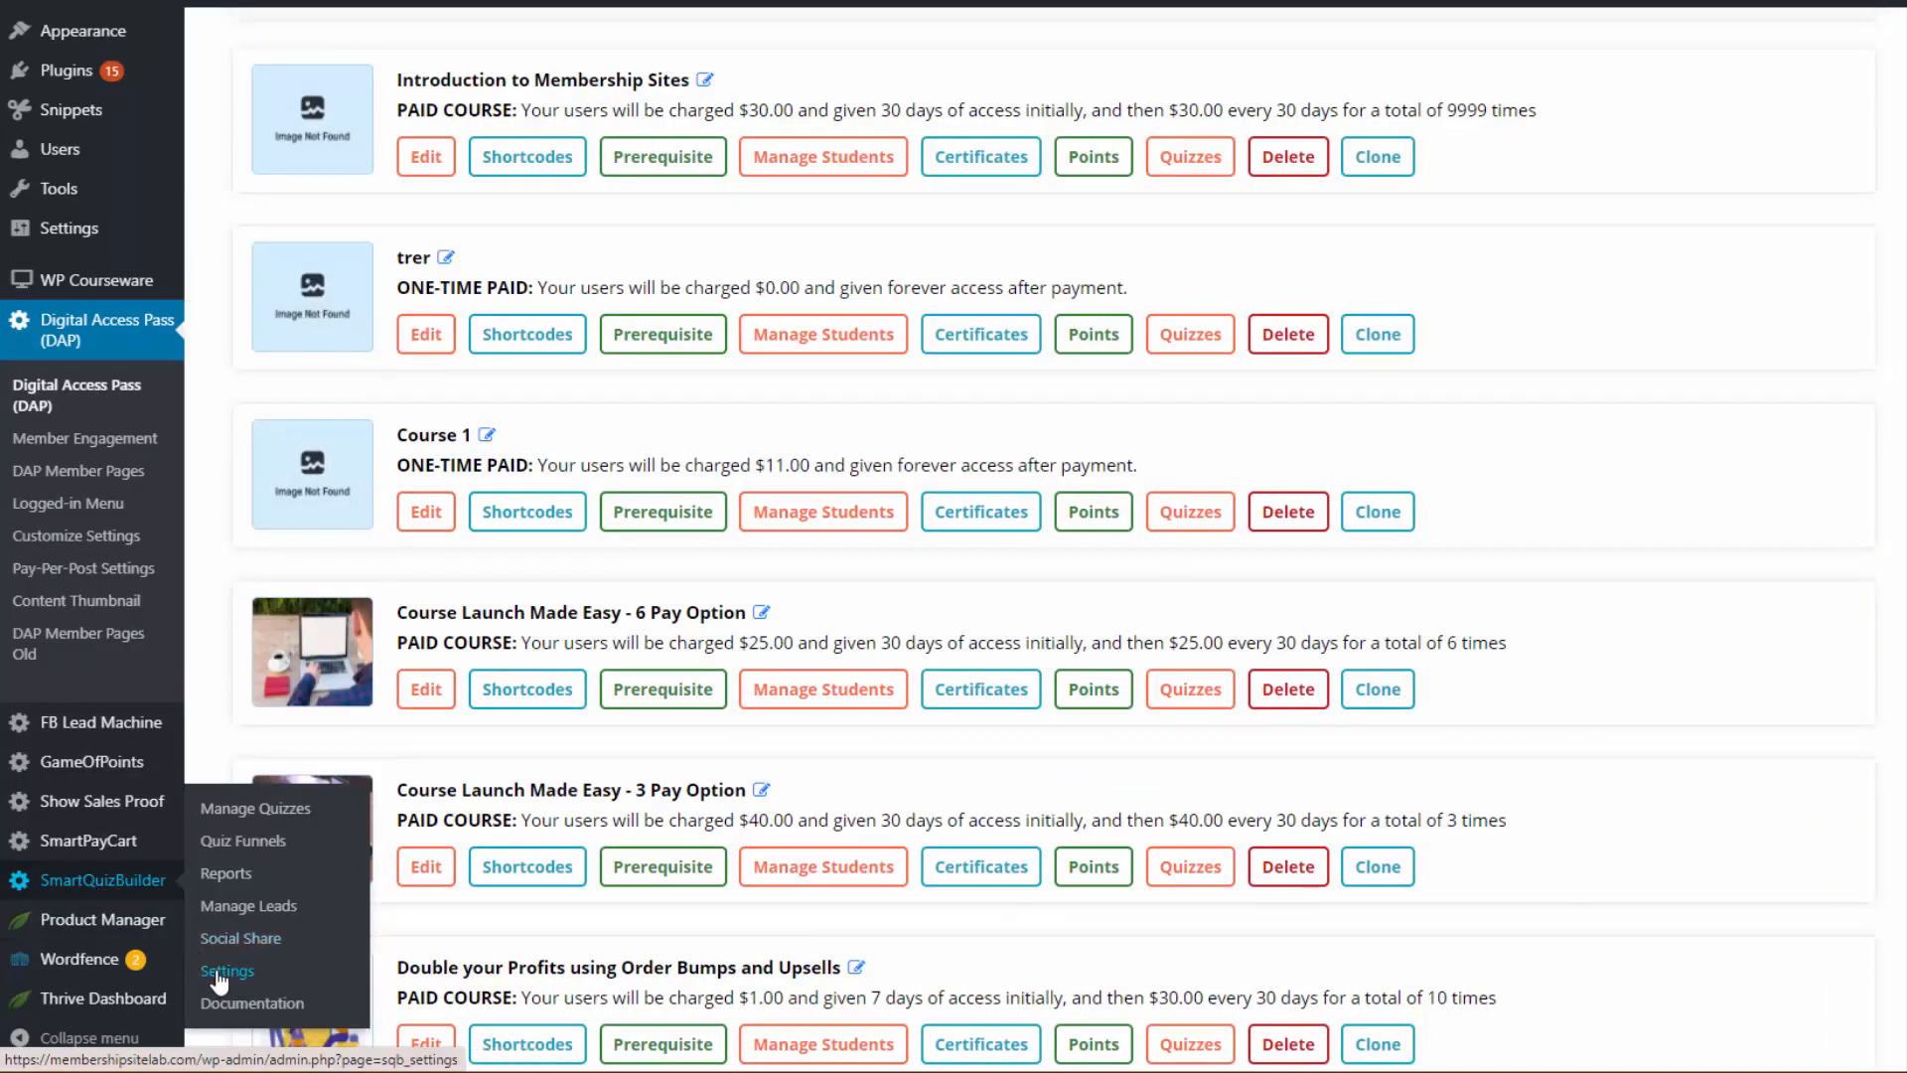
scroll(1482, 788, up, 3)
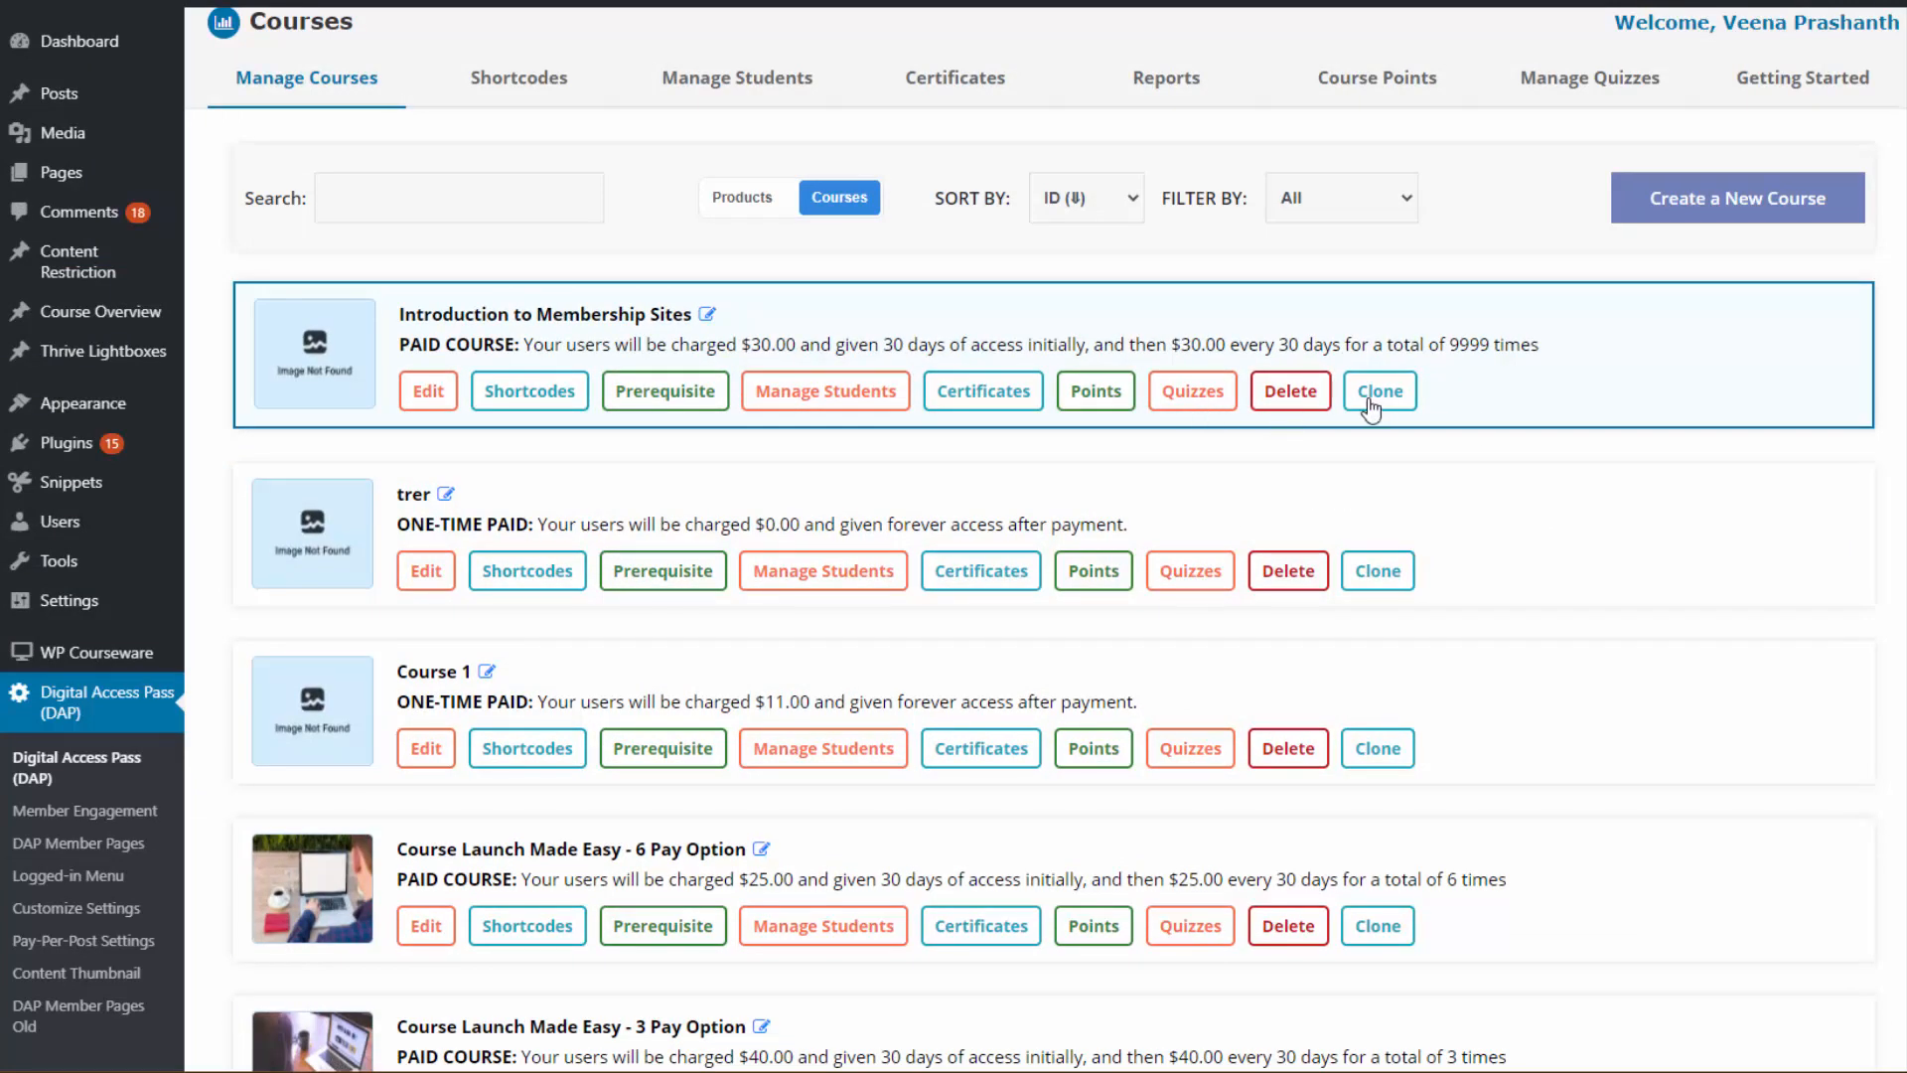
Open the course reports to view enrollment, progress, completion and average time spent for each course.
scroll(1172, 149, up, 1)
click(1172, 198)
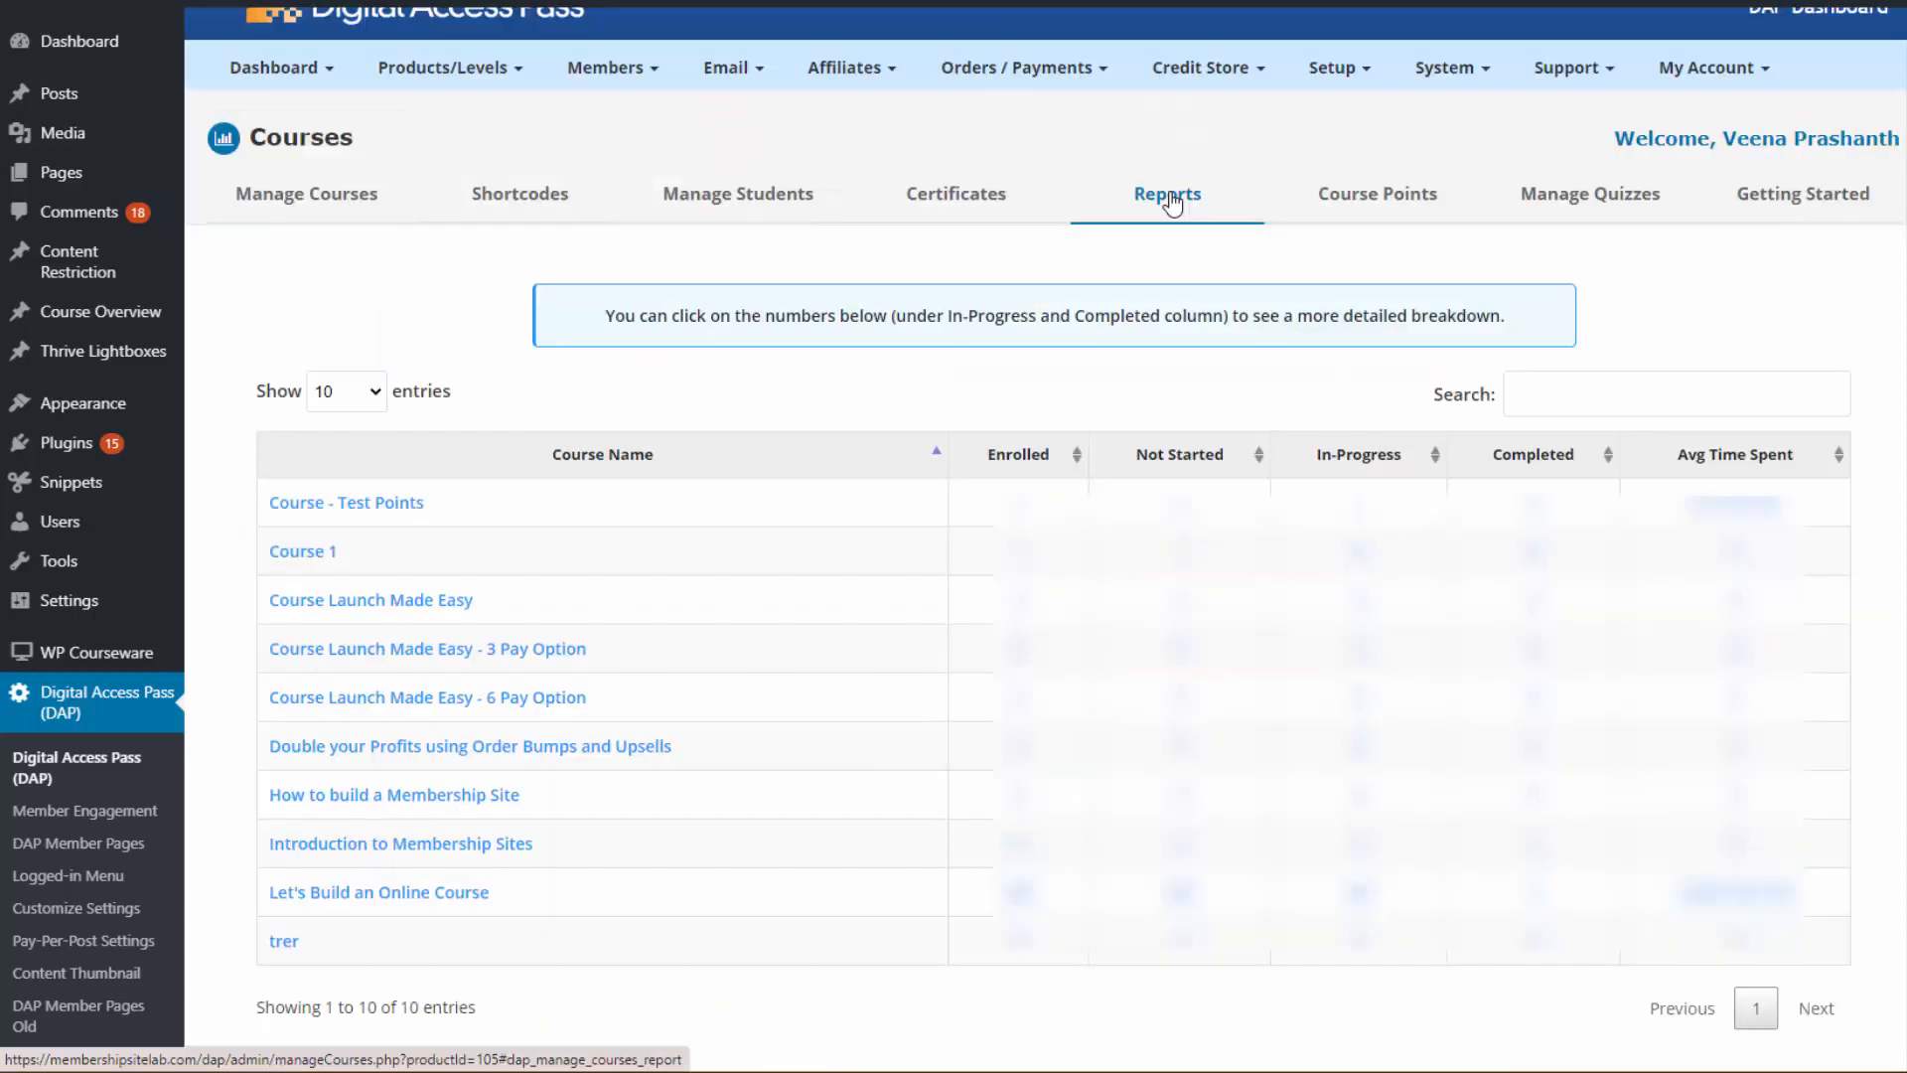